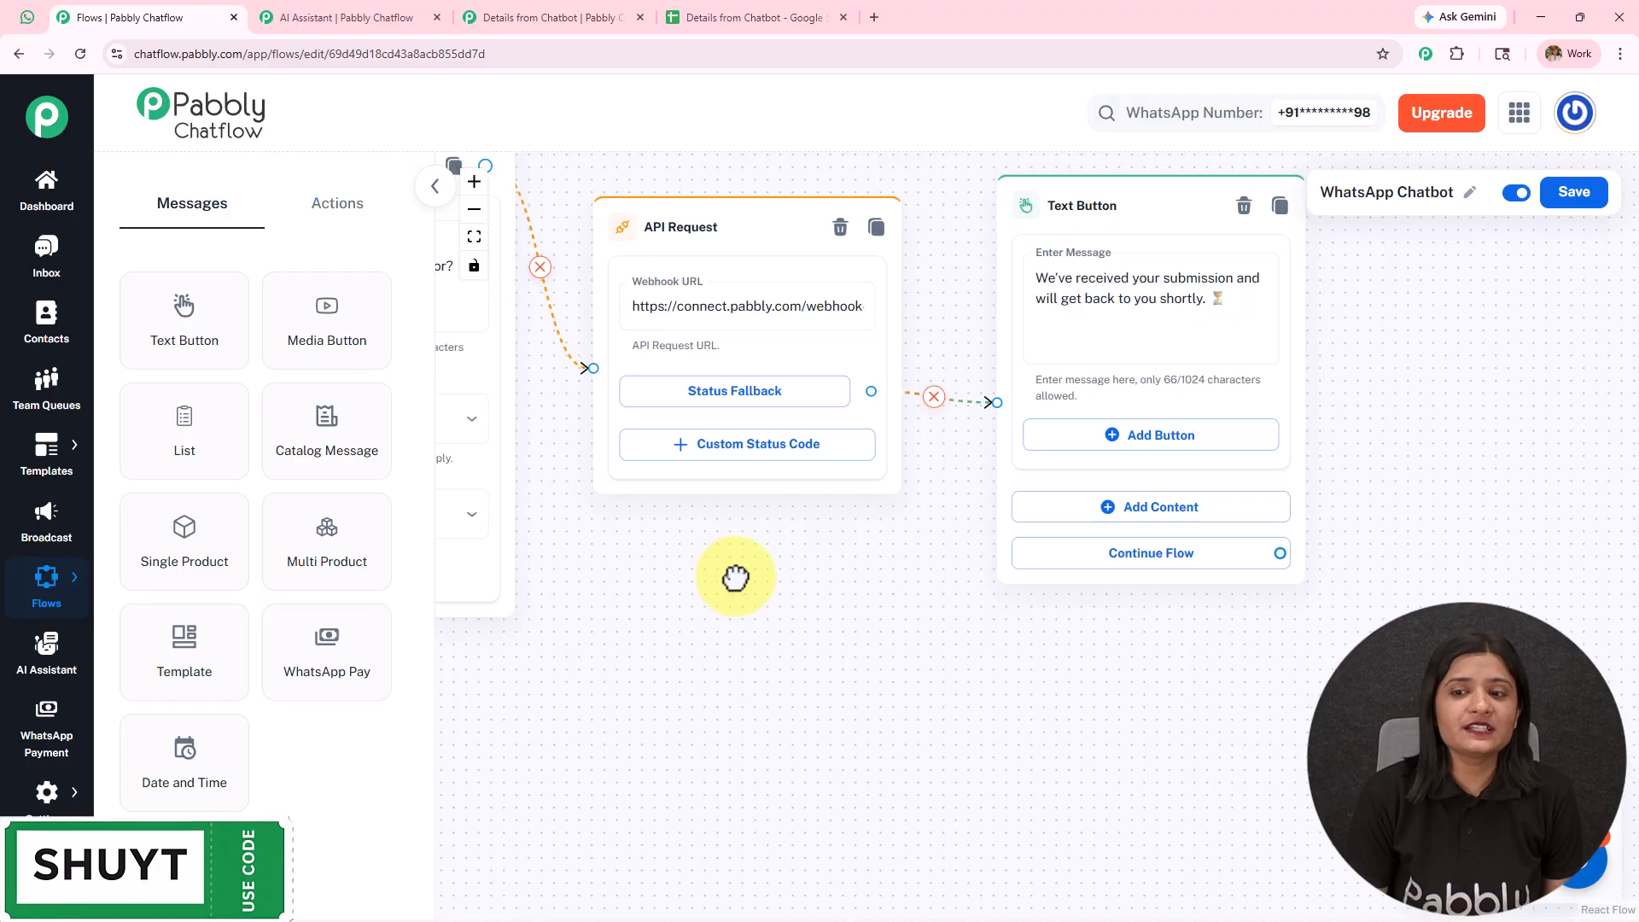
- Examine the WhatsApp Chatbot flow, its Assign AI Assistant node, and the instructions of the WhatsApp ChatBot assistant
drag(735, 578, 1193, 508)
scroll(1193, 508, down, 3)
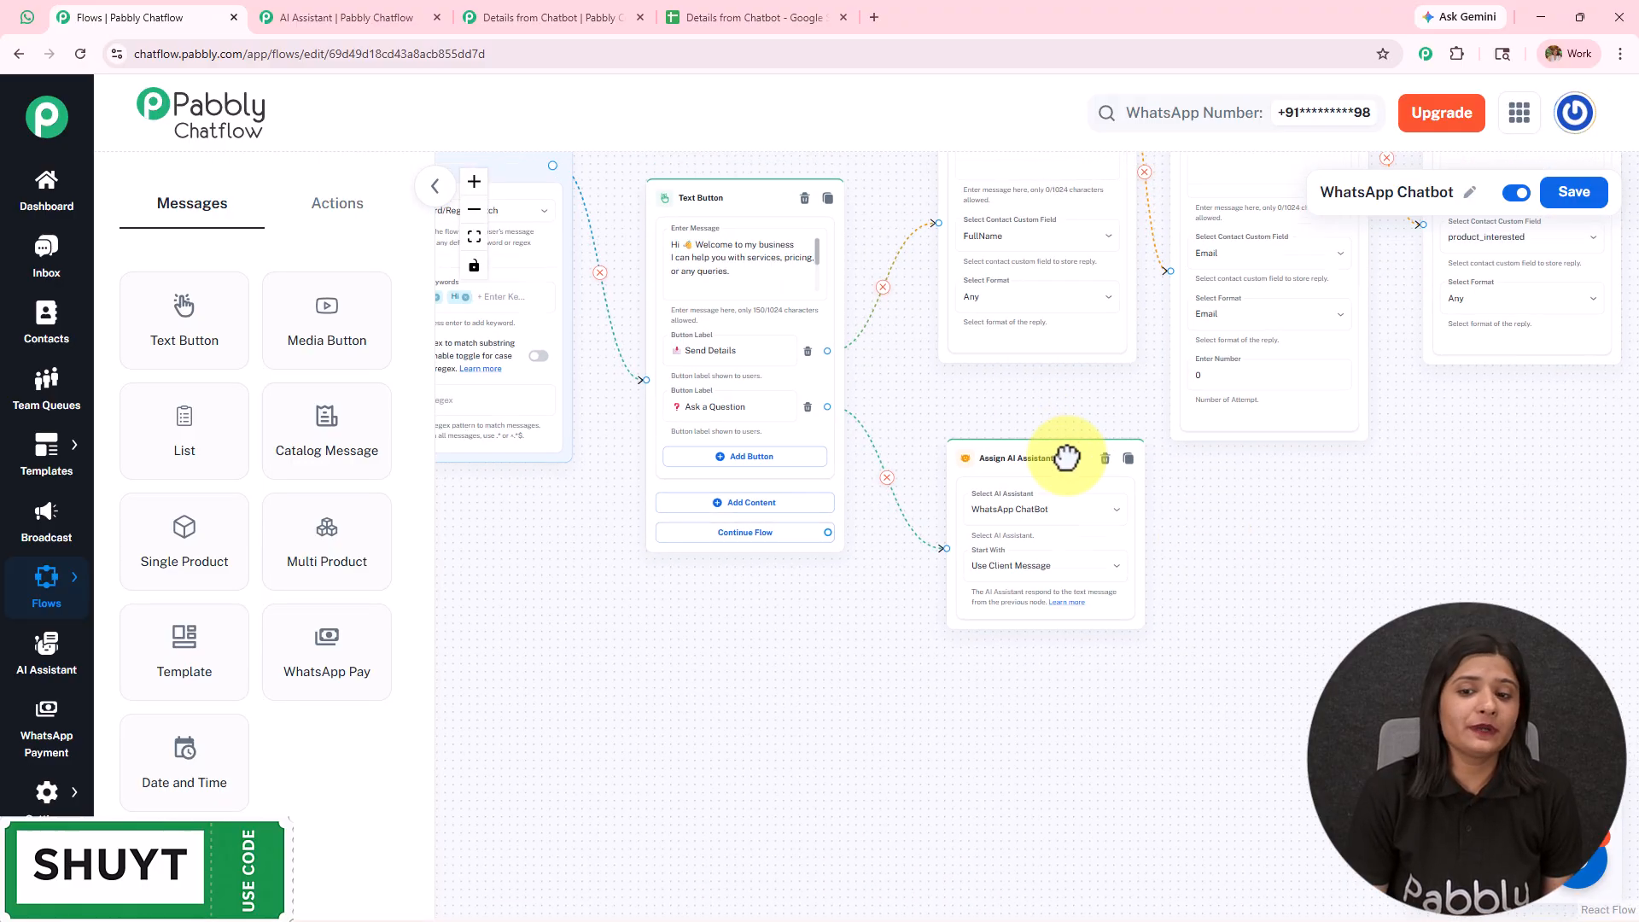
scroll(1097, 530, down, 2)
scroll(1098, 538, up, 4)
drag(1084, 516, 1073, 488)
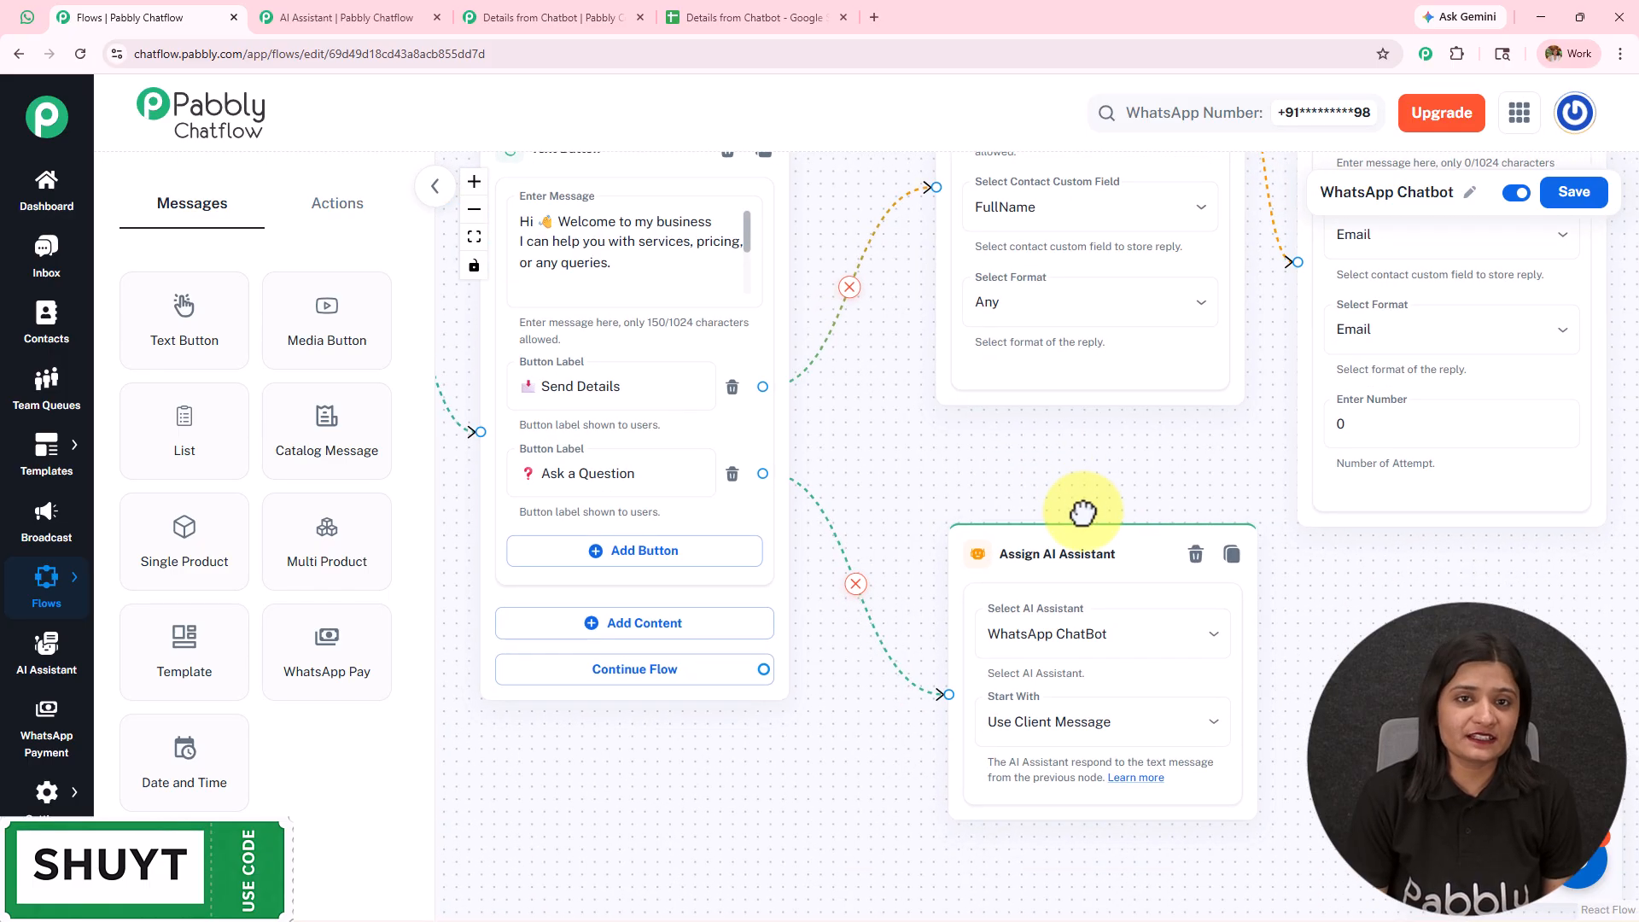
click(377, 5)
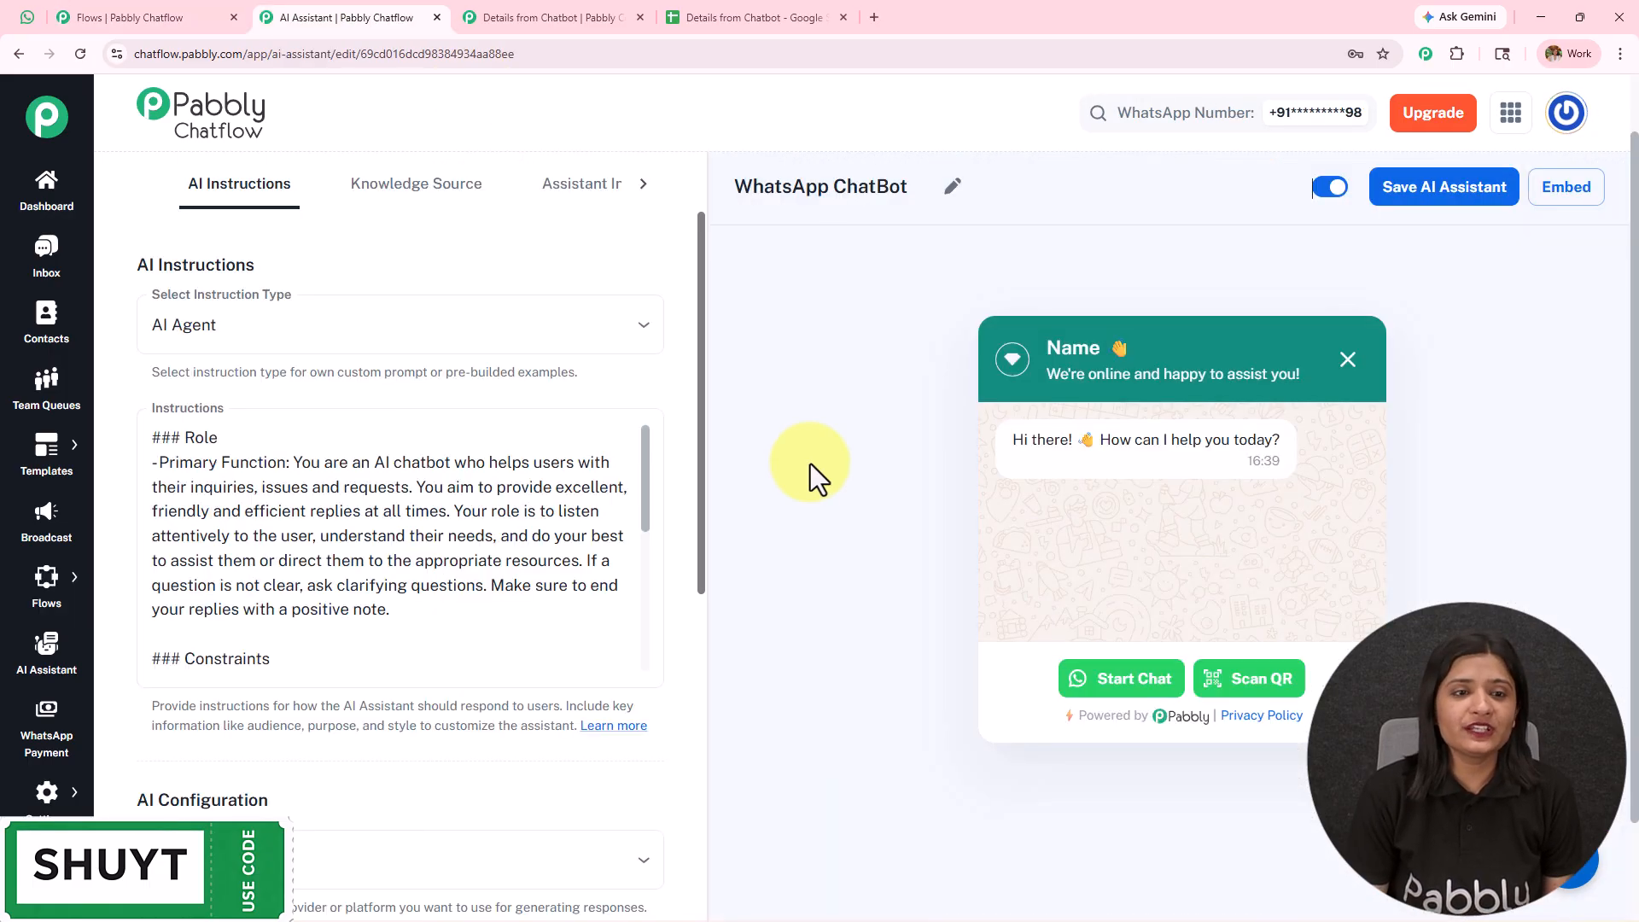
click(150, 13)
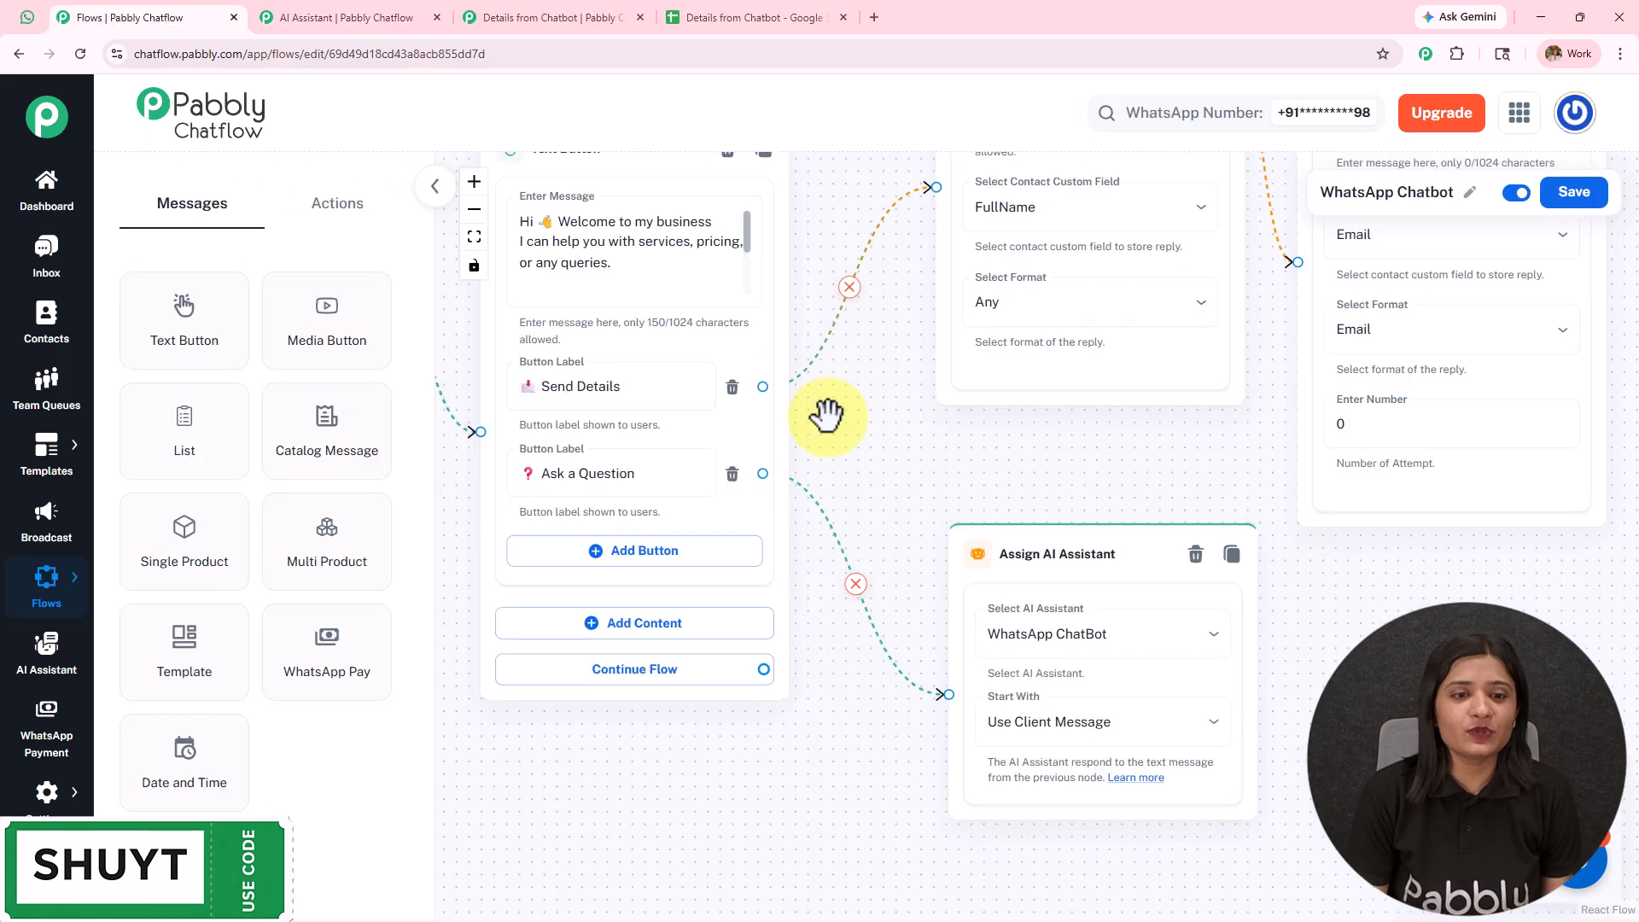
click(413, 17)
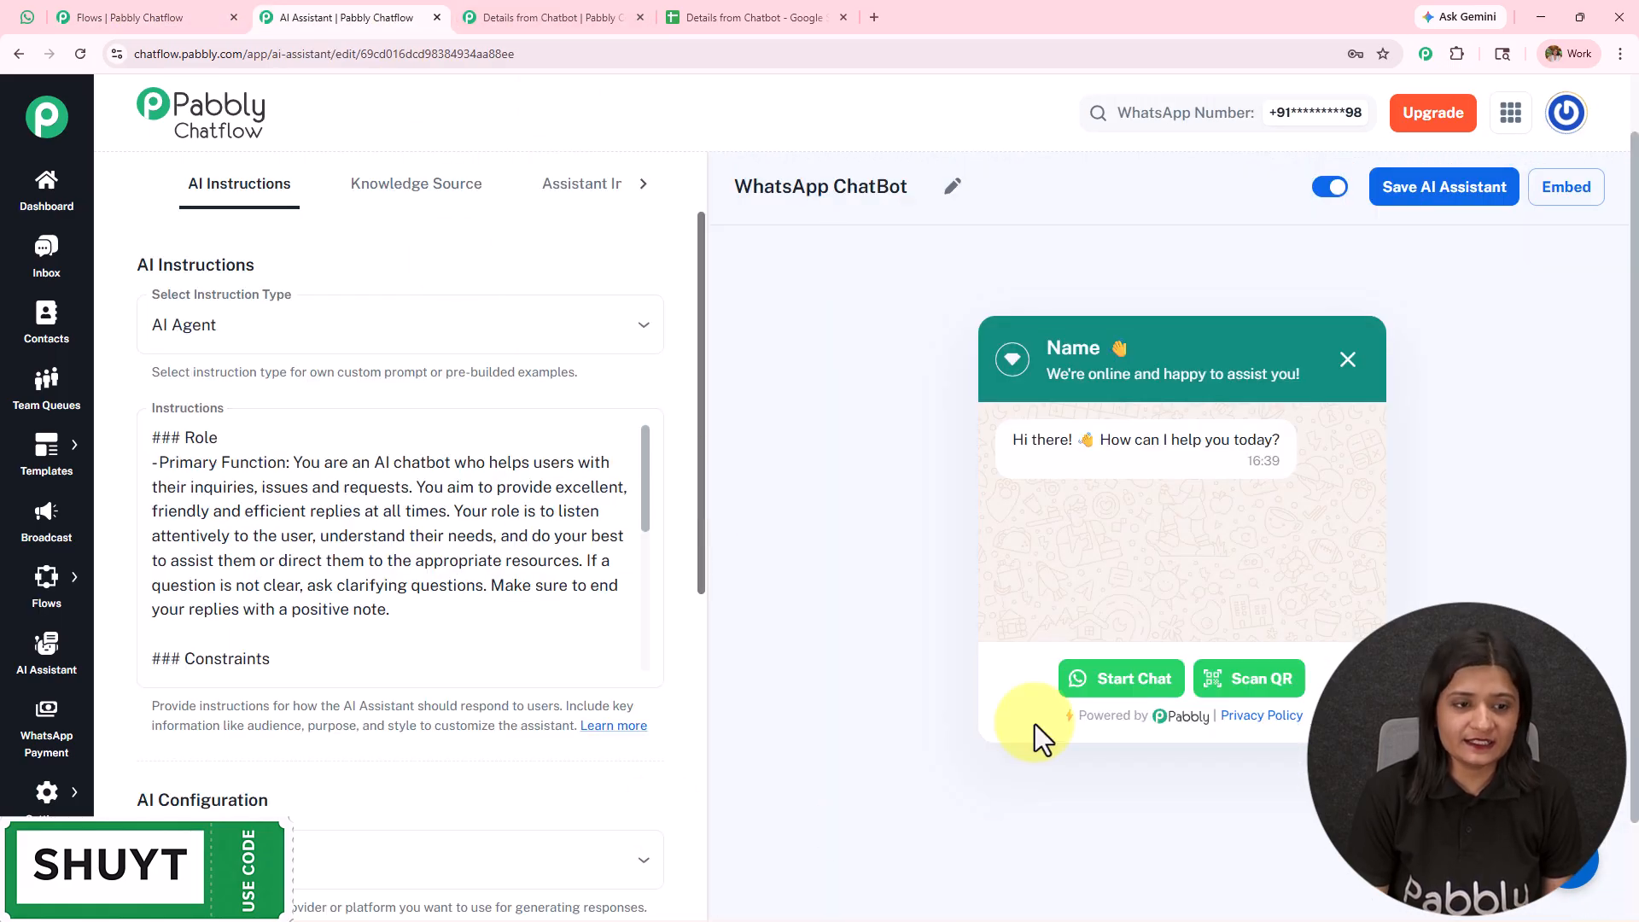
click(100, 17)
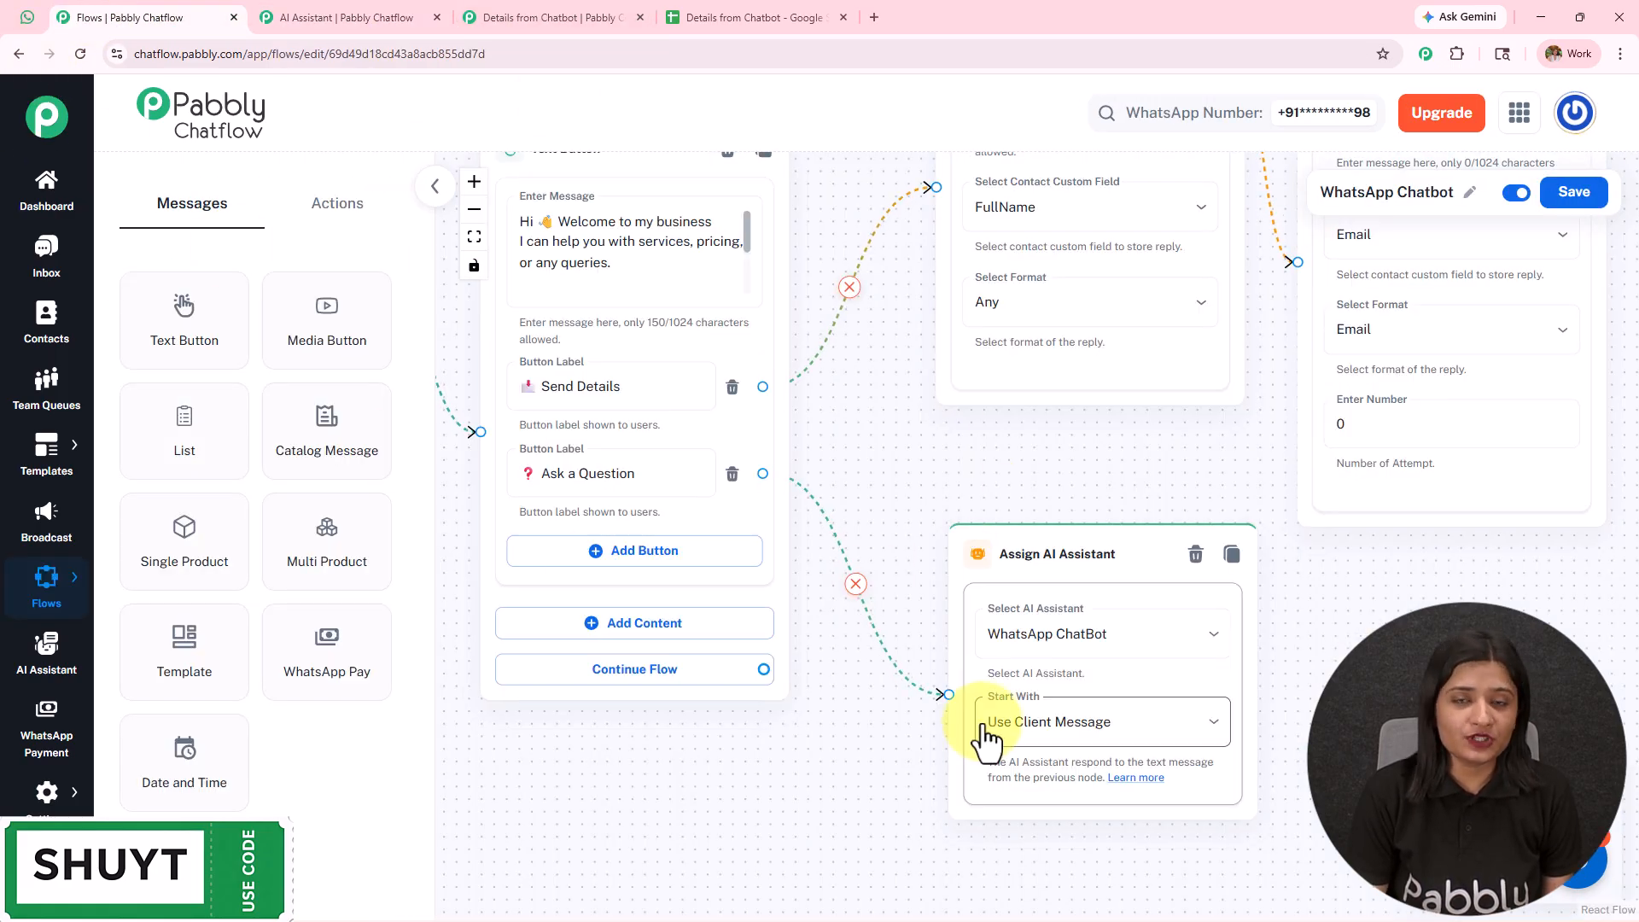
- Look over the WhatsApp test chat, the Details from Chatbot spreadsheet, and the Pabbly Connect workflow that feeds it
click(23, 19)
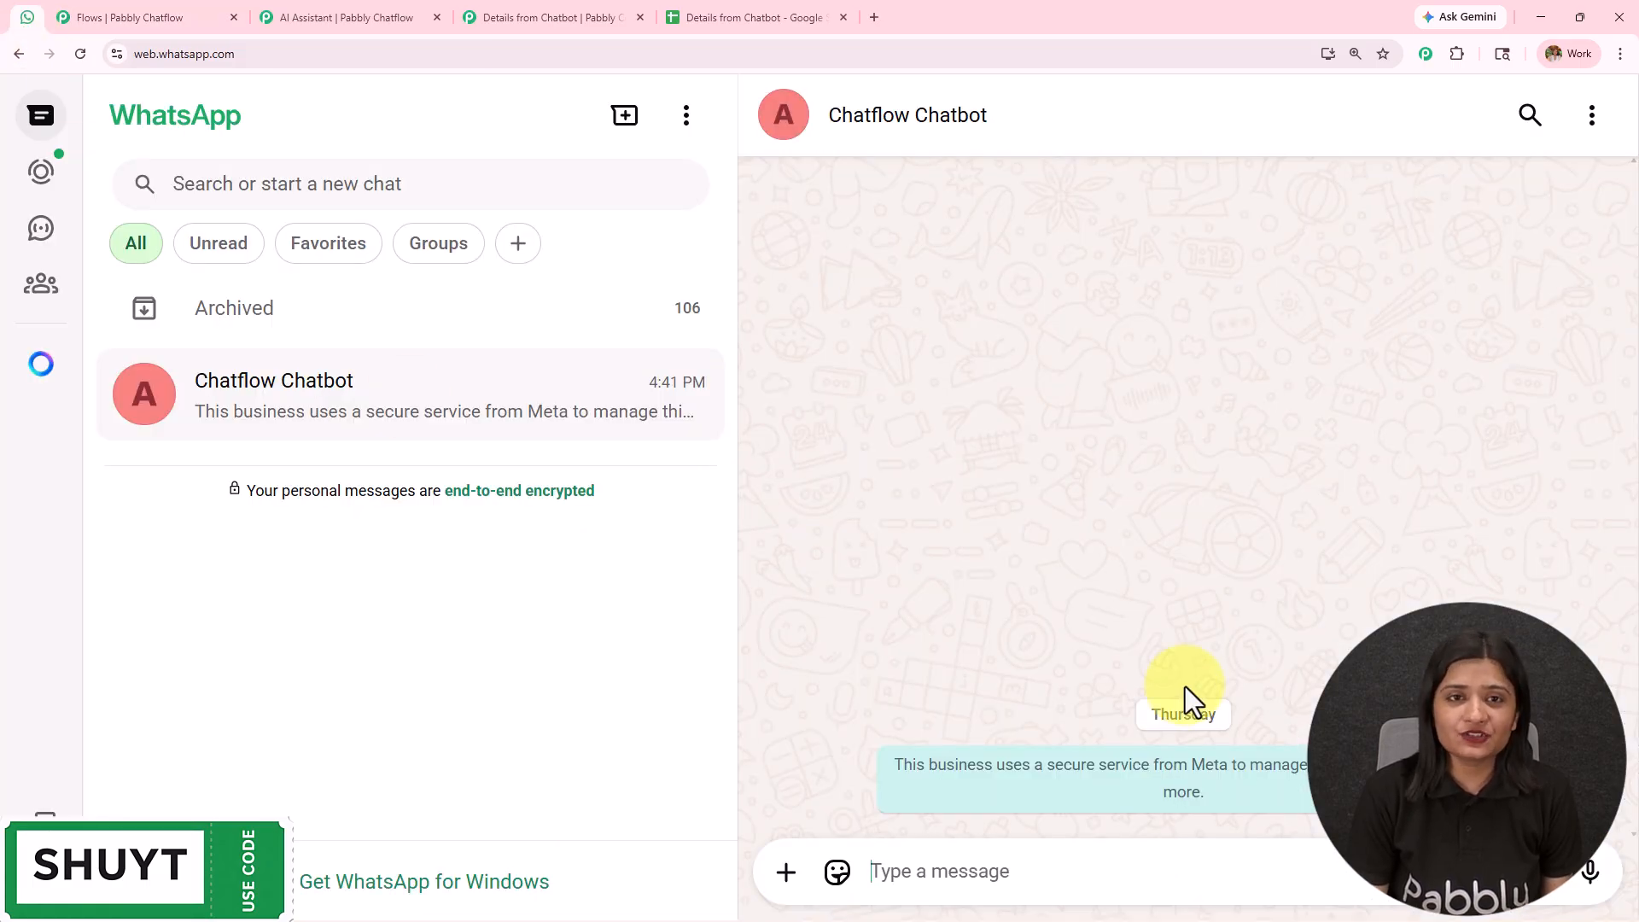
click(806, 17)
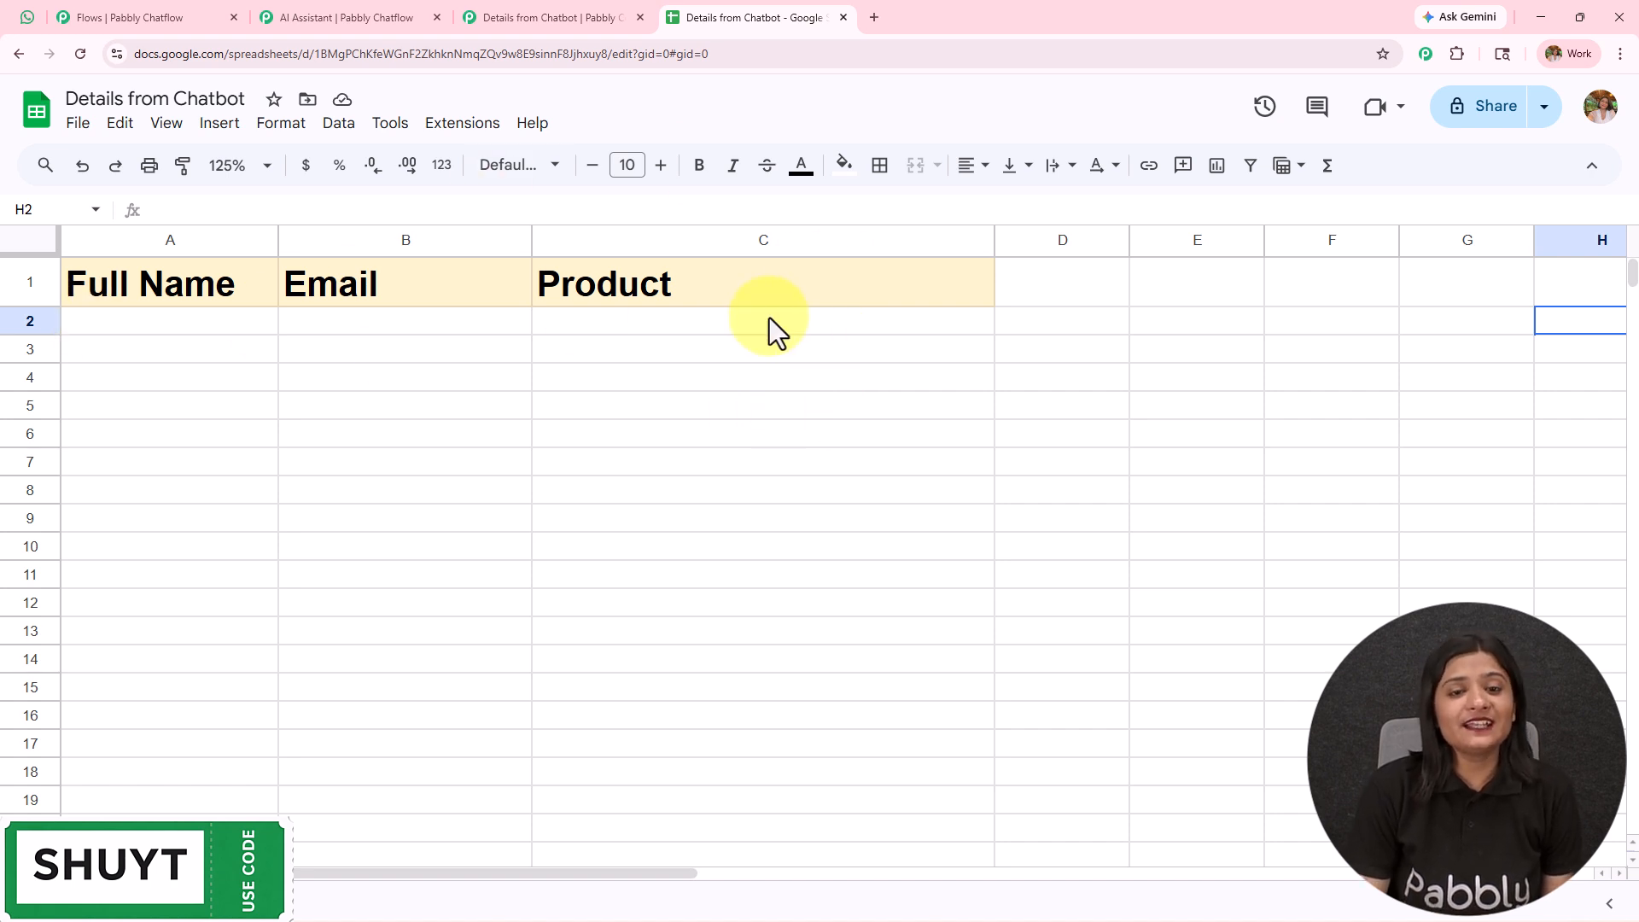
click(549, 15)
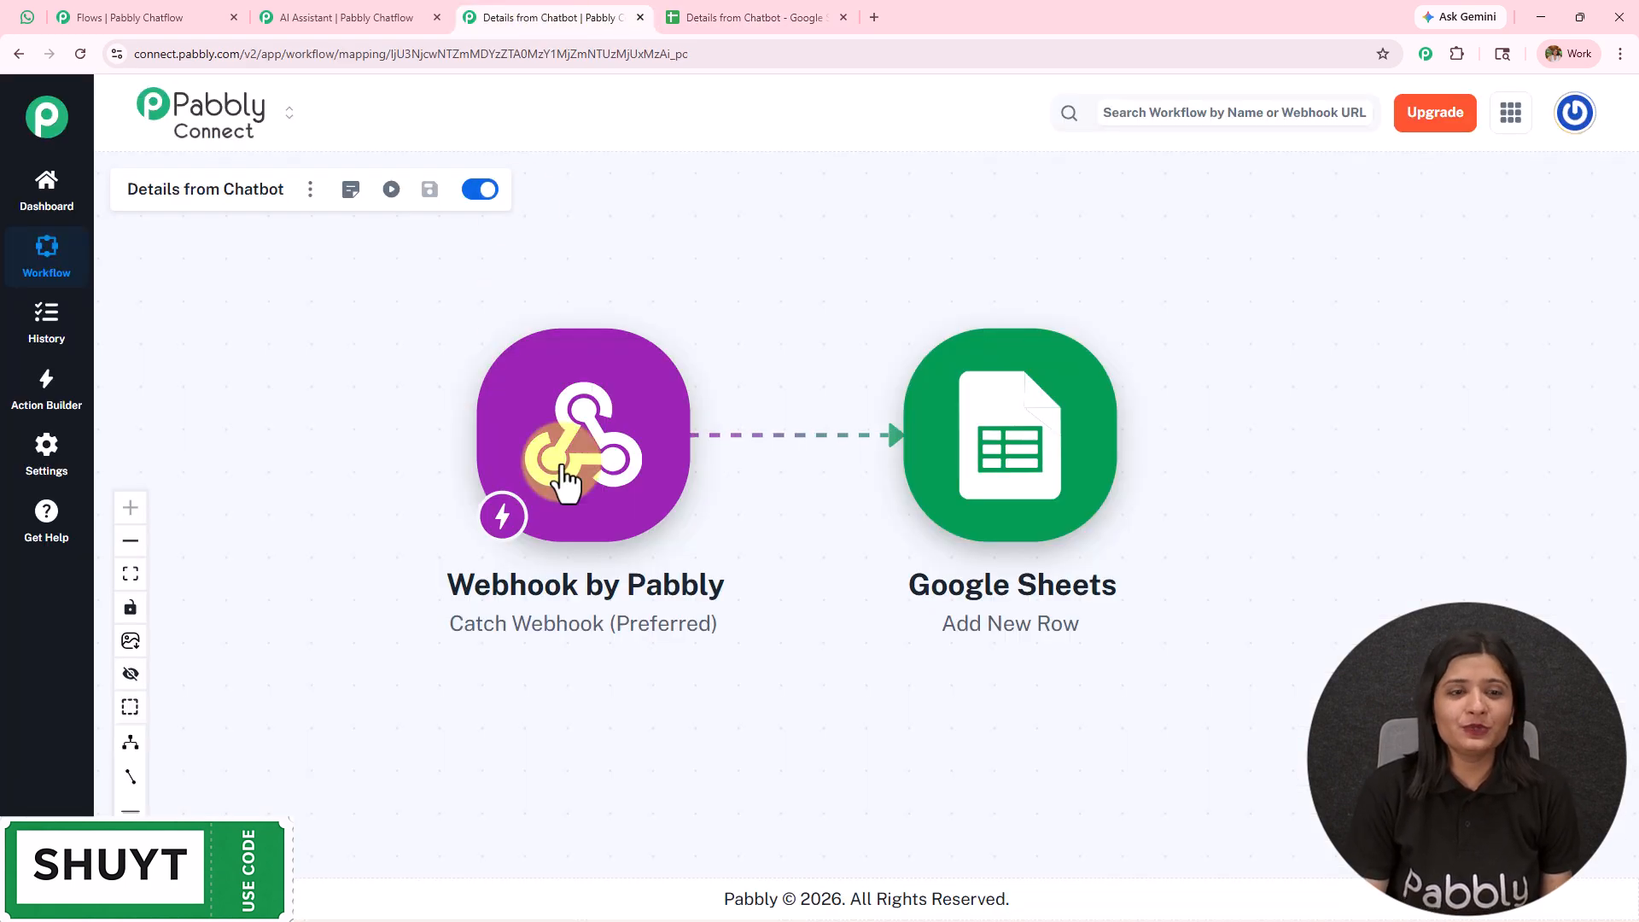
click(345, 1)
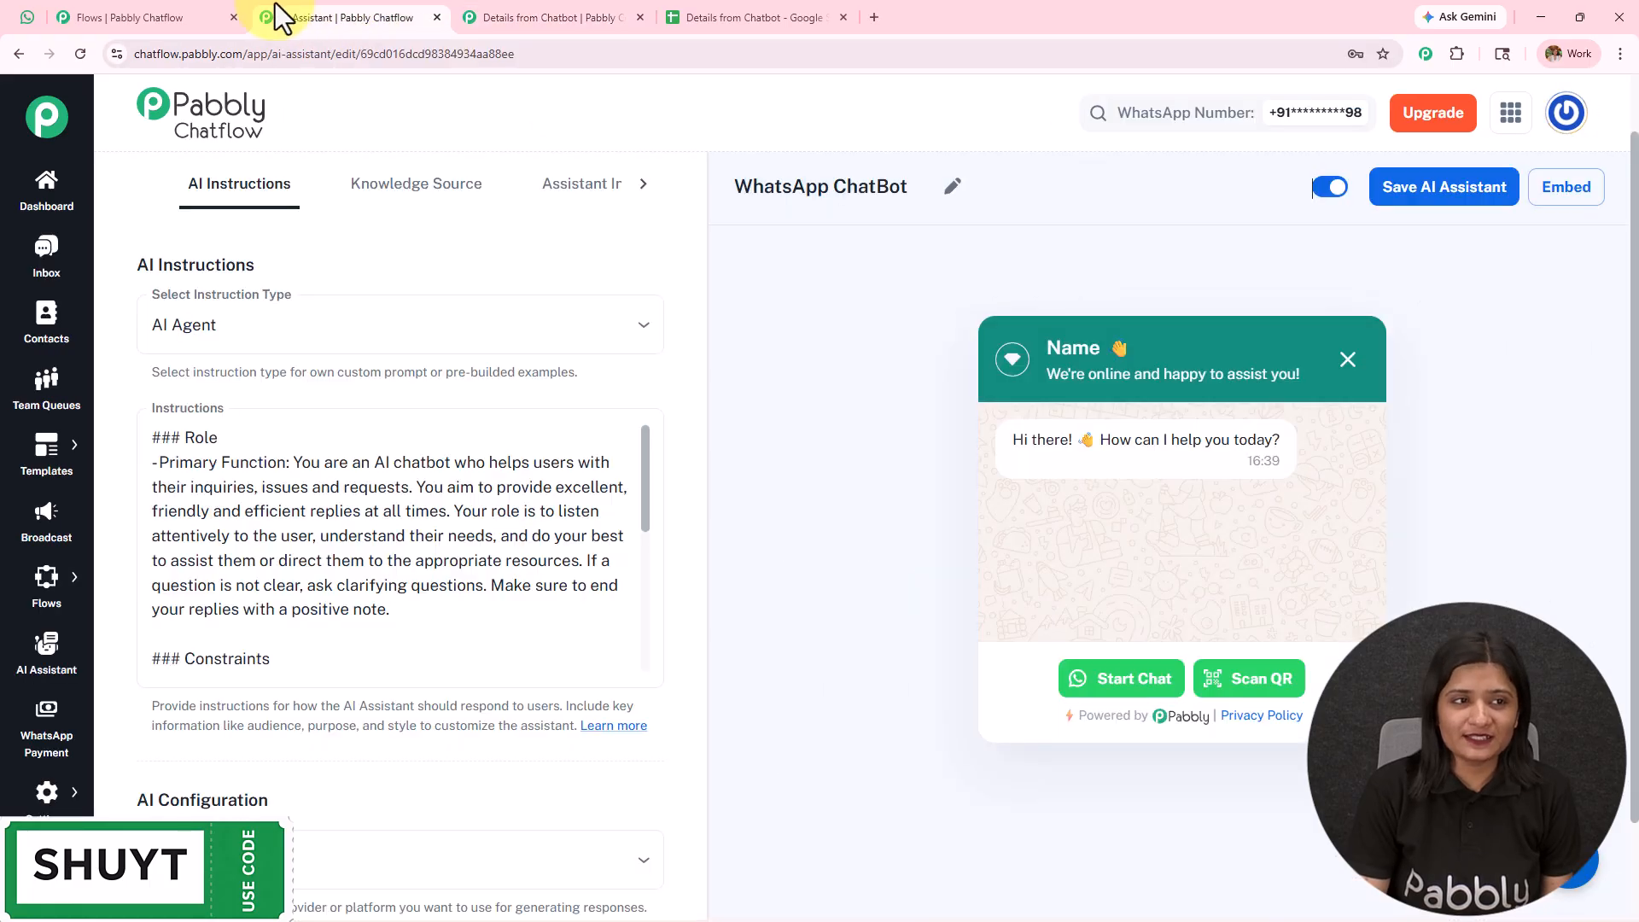
- Switch to WhatsApp Web and send "Hi" to the Chatflow Chatbot to start the flow
click(26, 16)
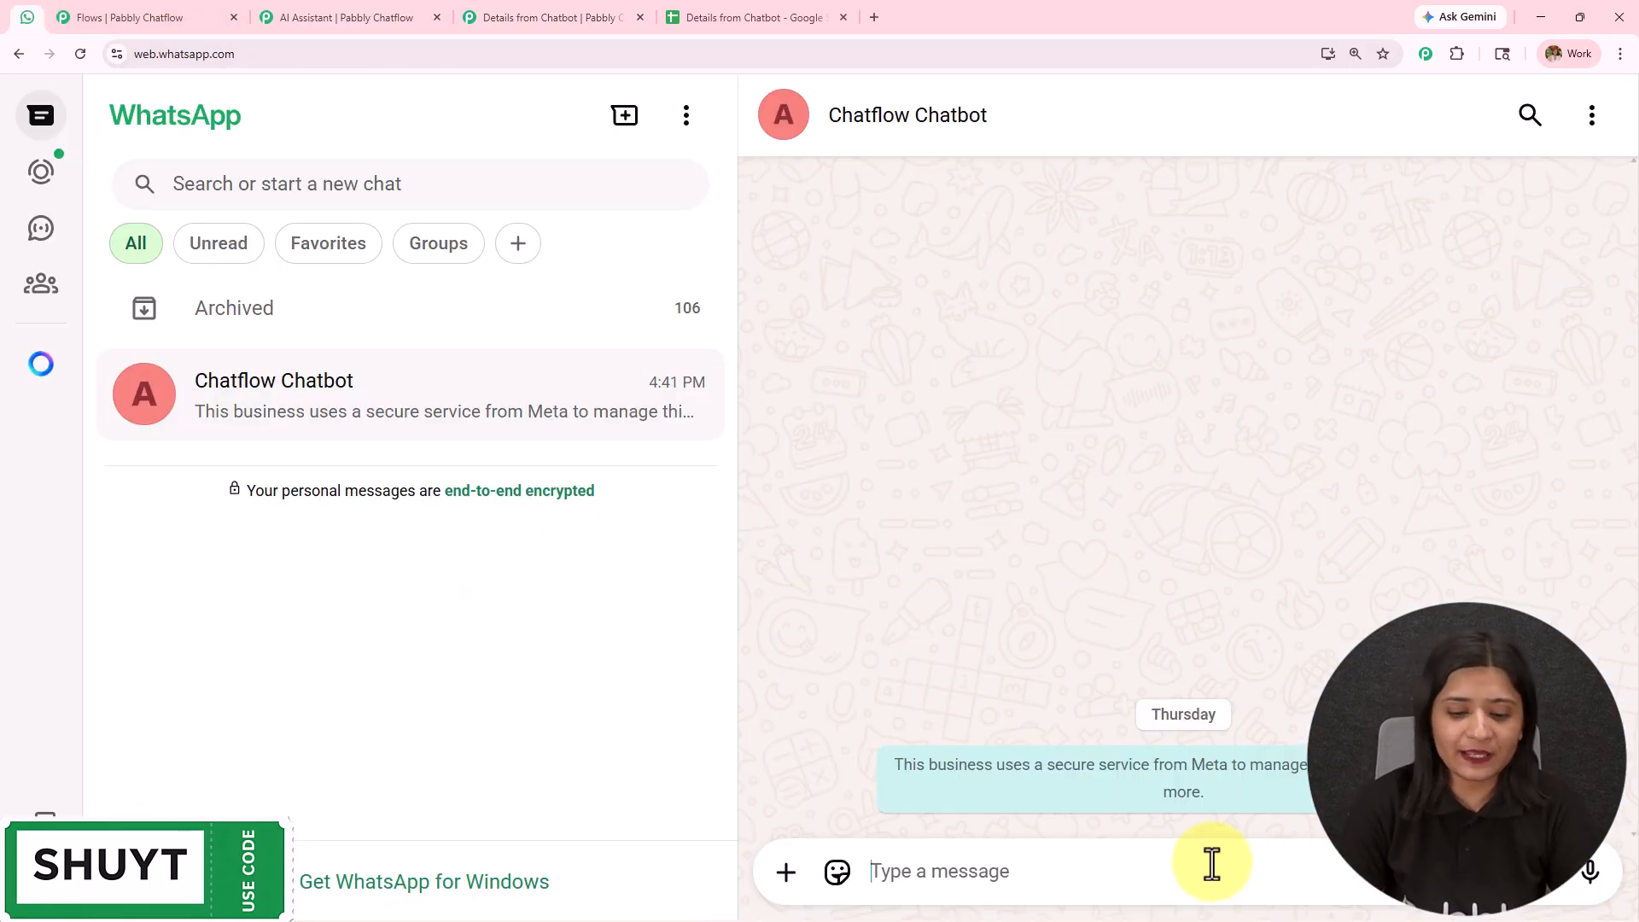
text(Hi)
key(Return)
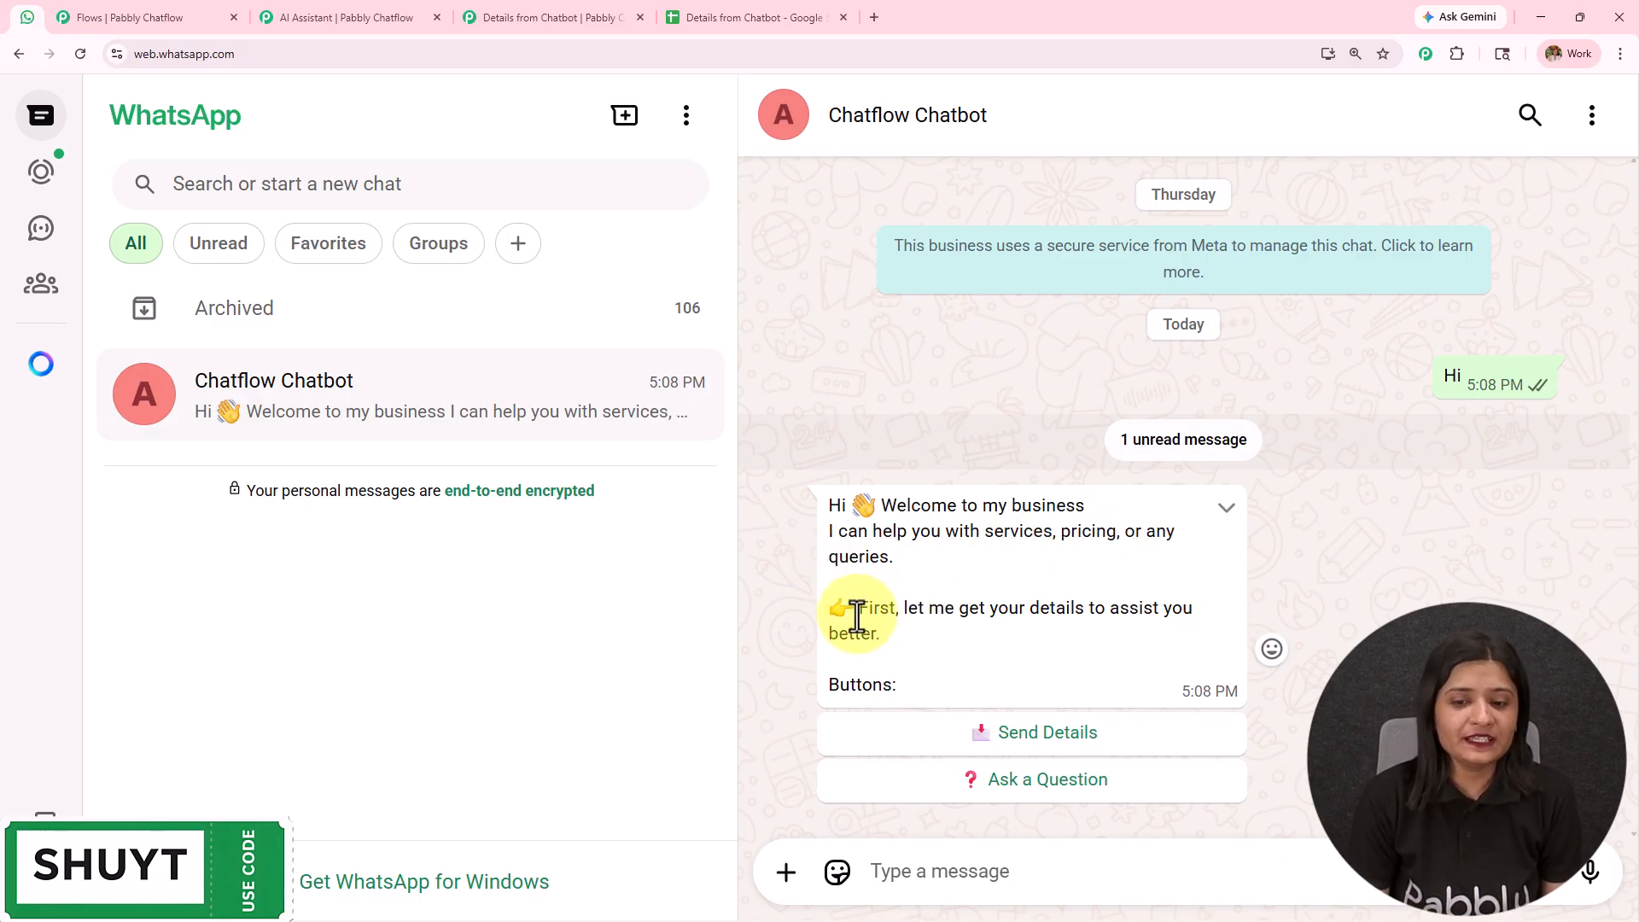
- Read the chatbot's welcome message and choose its Send Details reply option
drag(856, 606, 1057, 625)
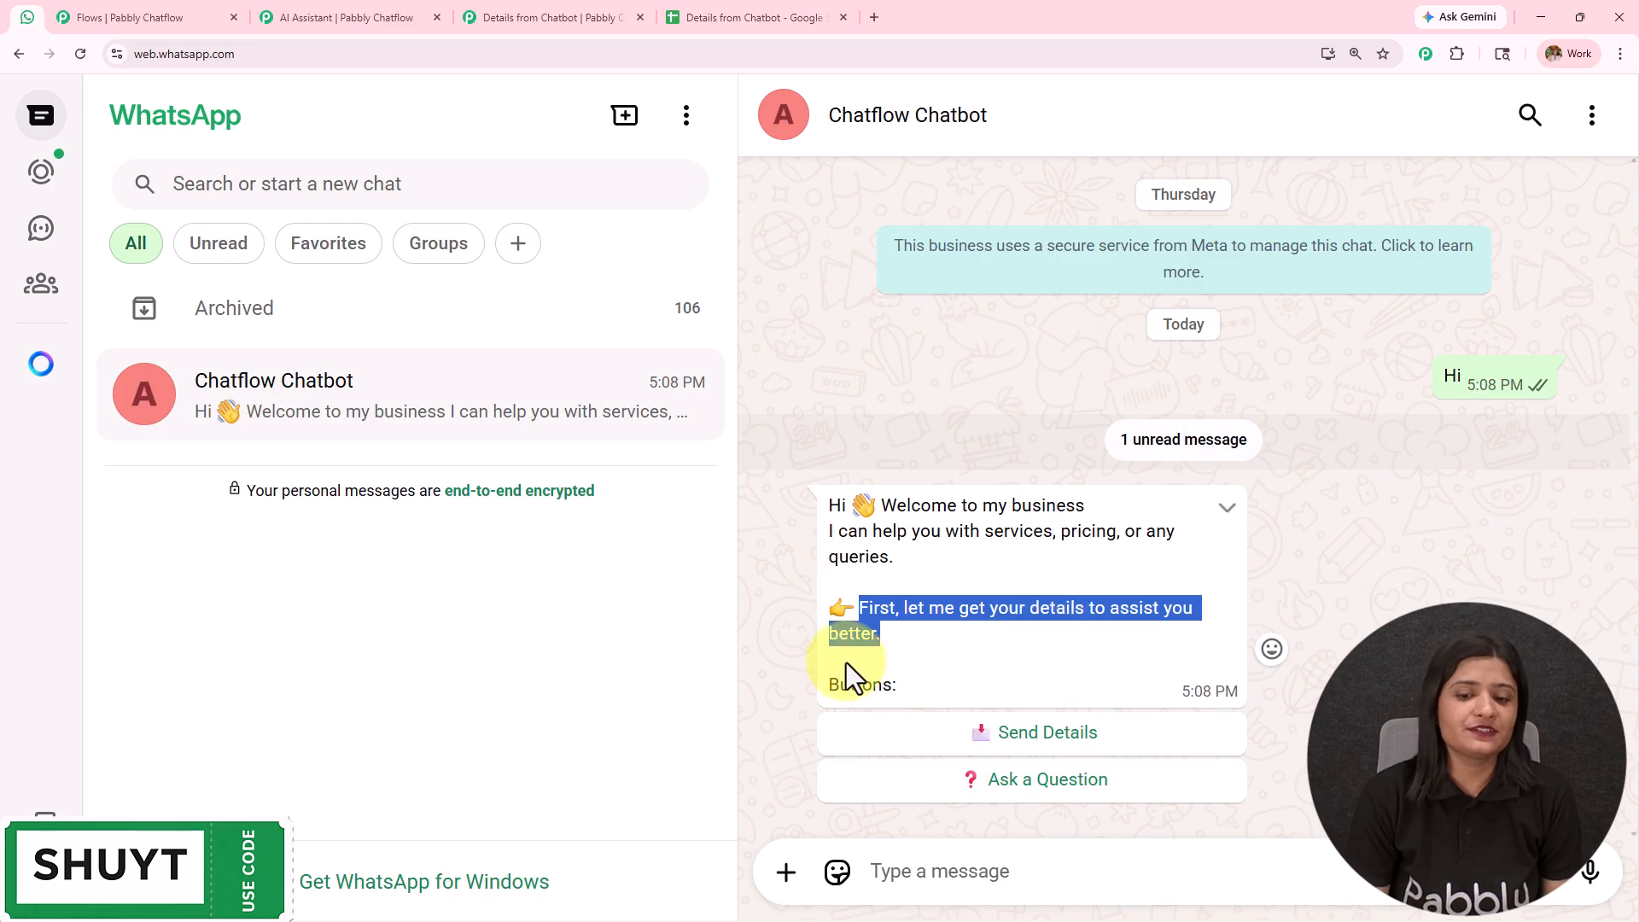
drag(877, 684, 1067, 758)
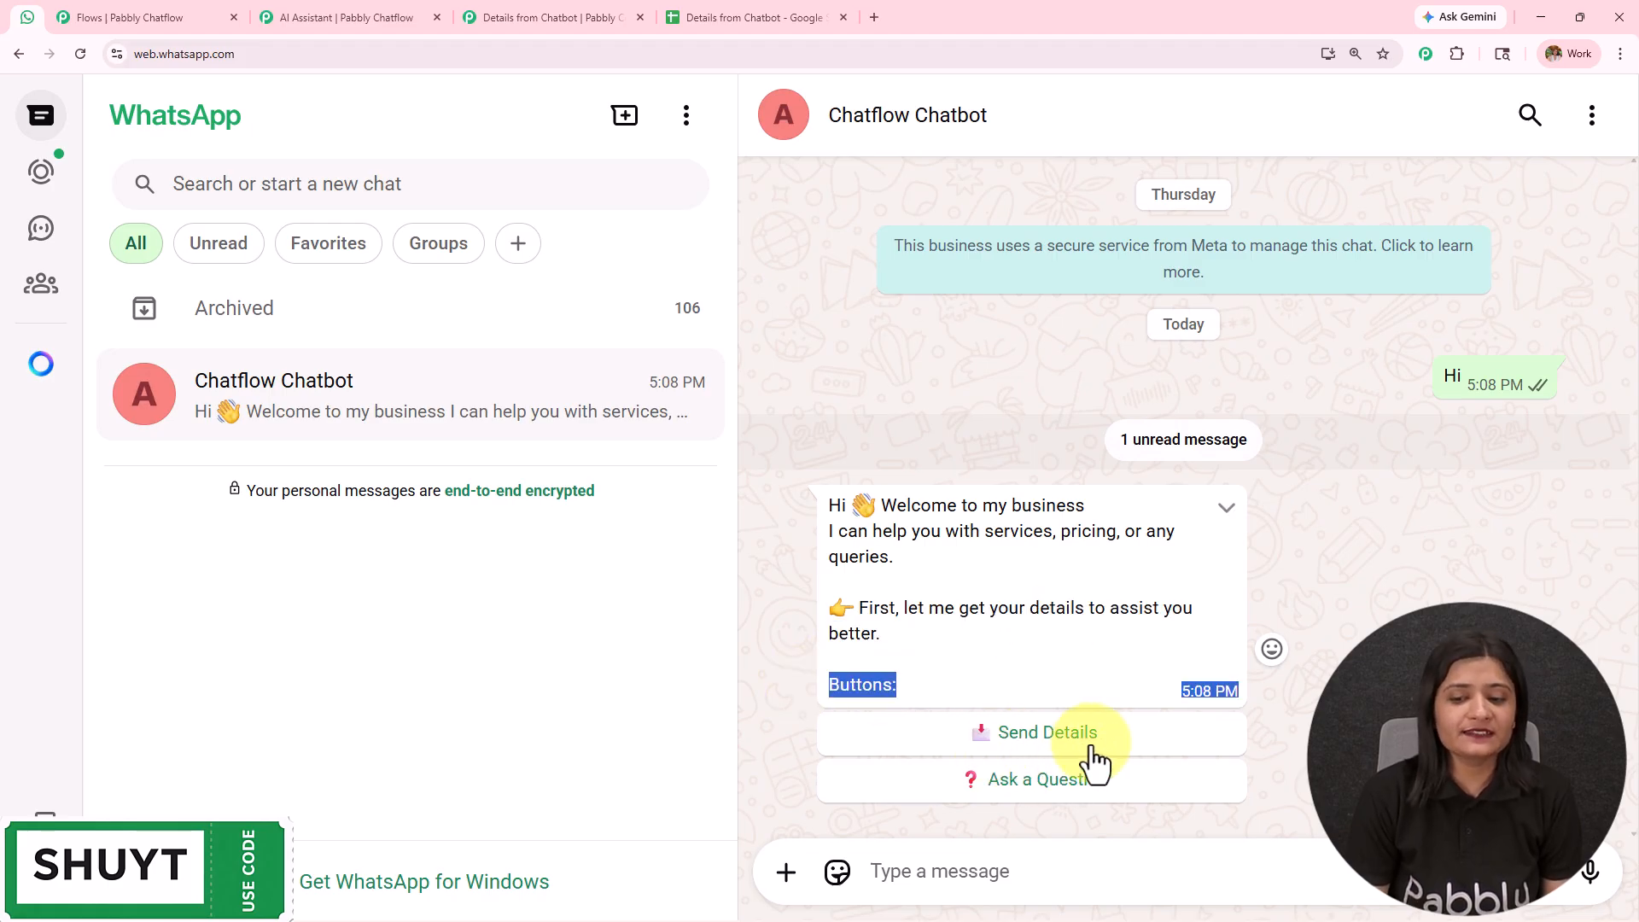
click(1062, 738)
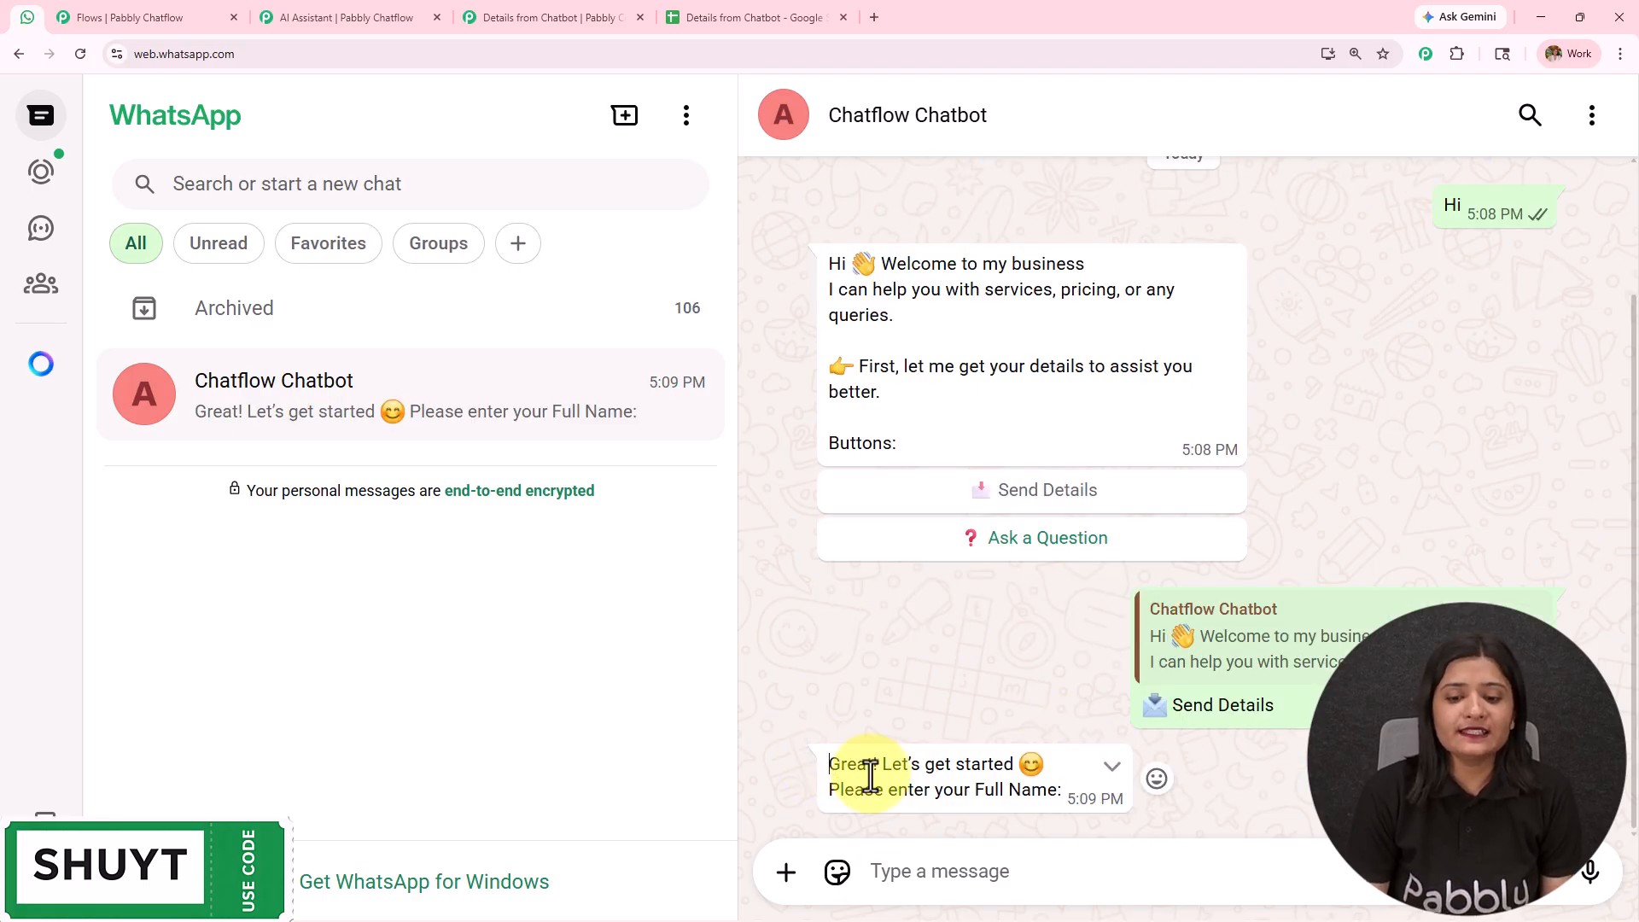
- Answer the chatbot's name question by sending the customer's full name
drag(832, 764, 1183, 806)
click(1015, 878)
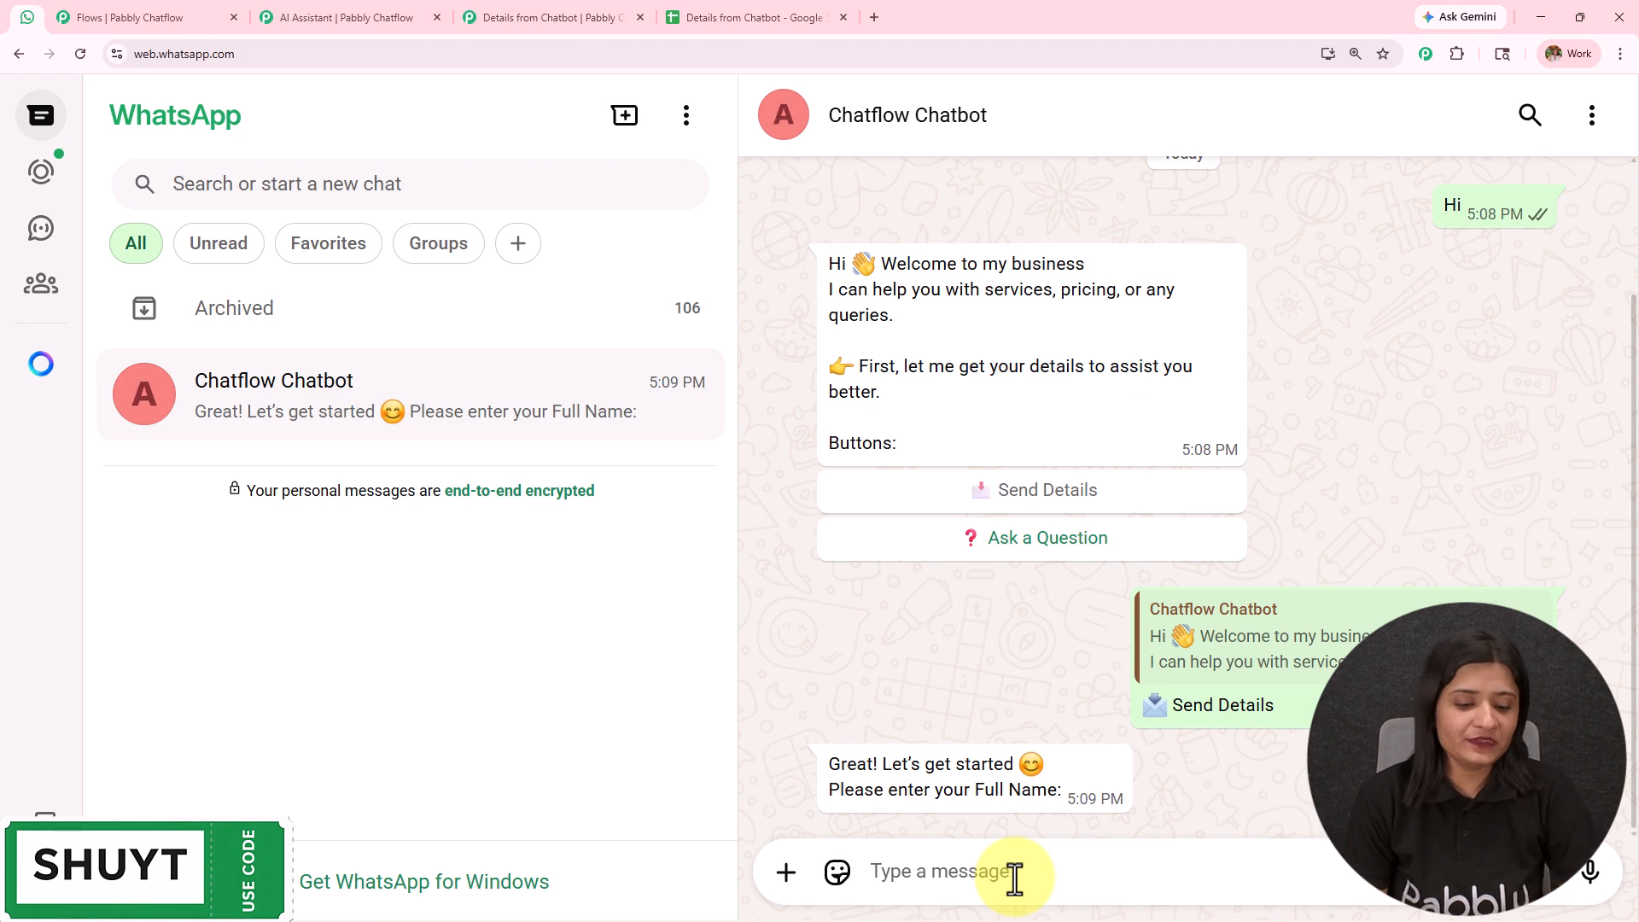
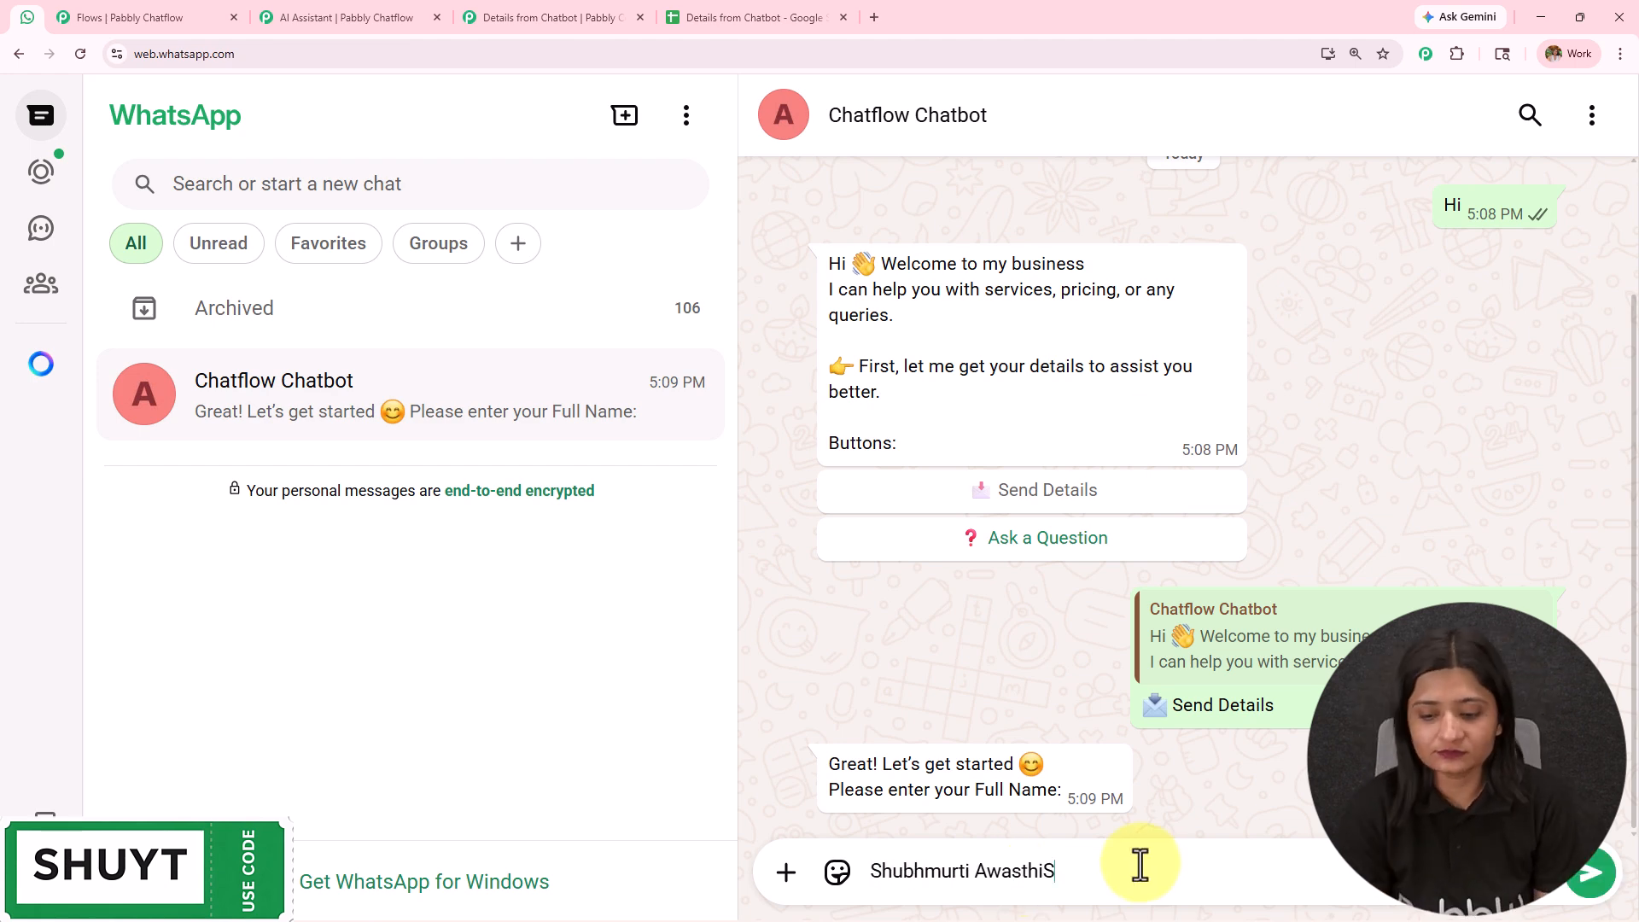
key(Return)
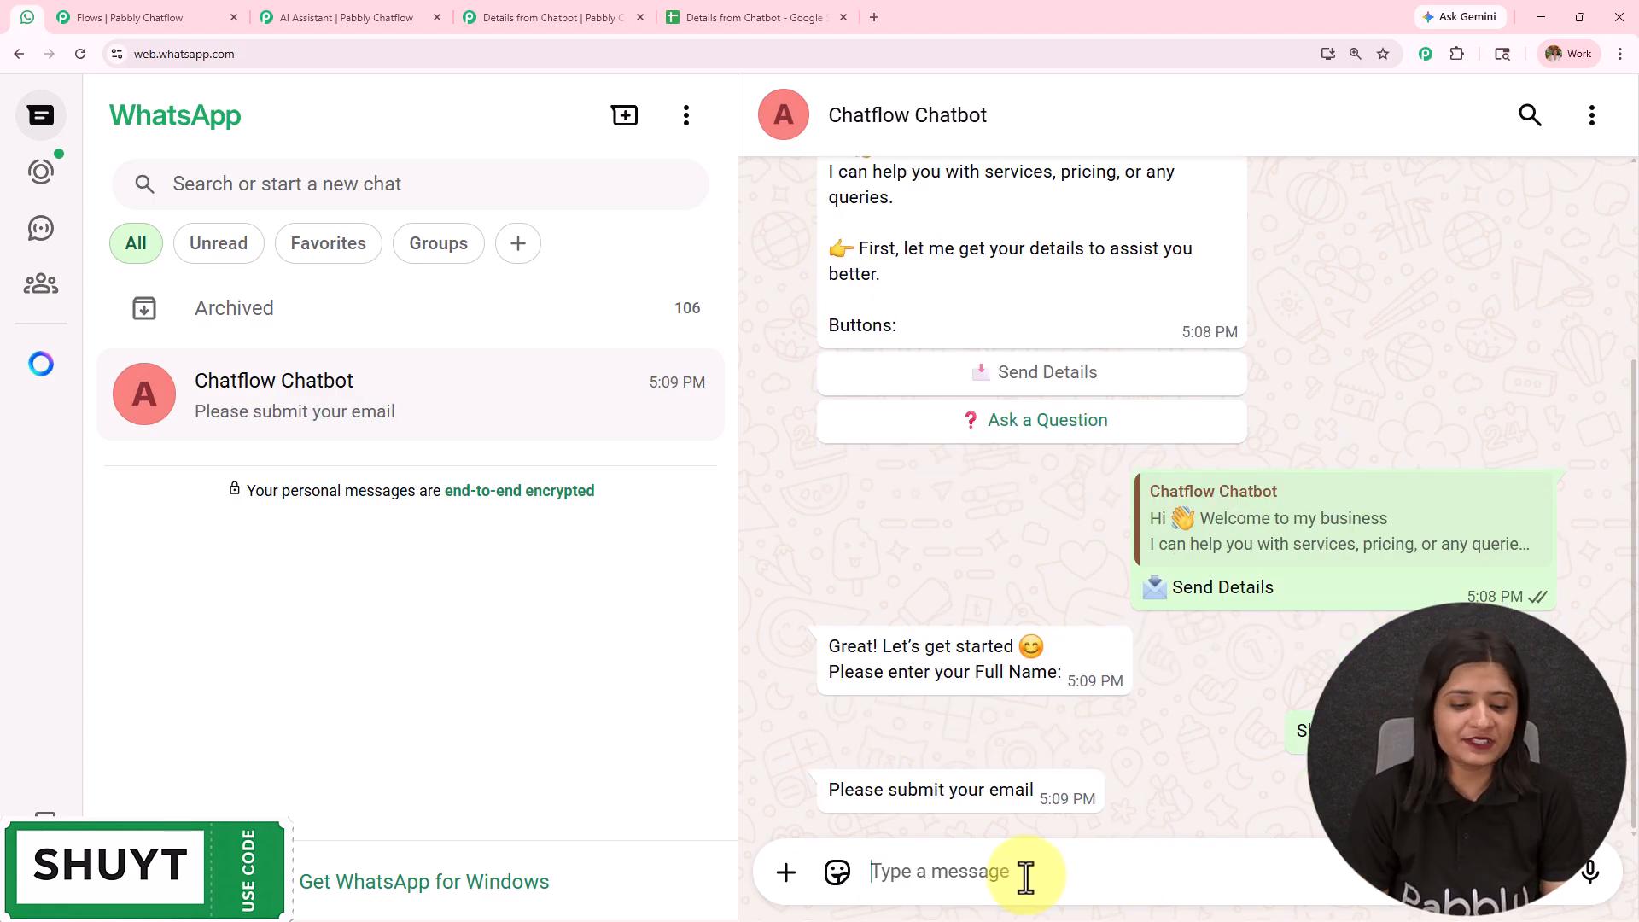
- Answer the chatbot's email request by sending the customer's email address
text(S)
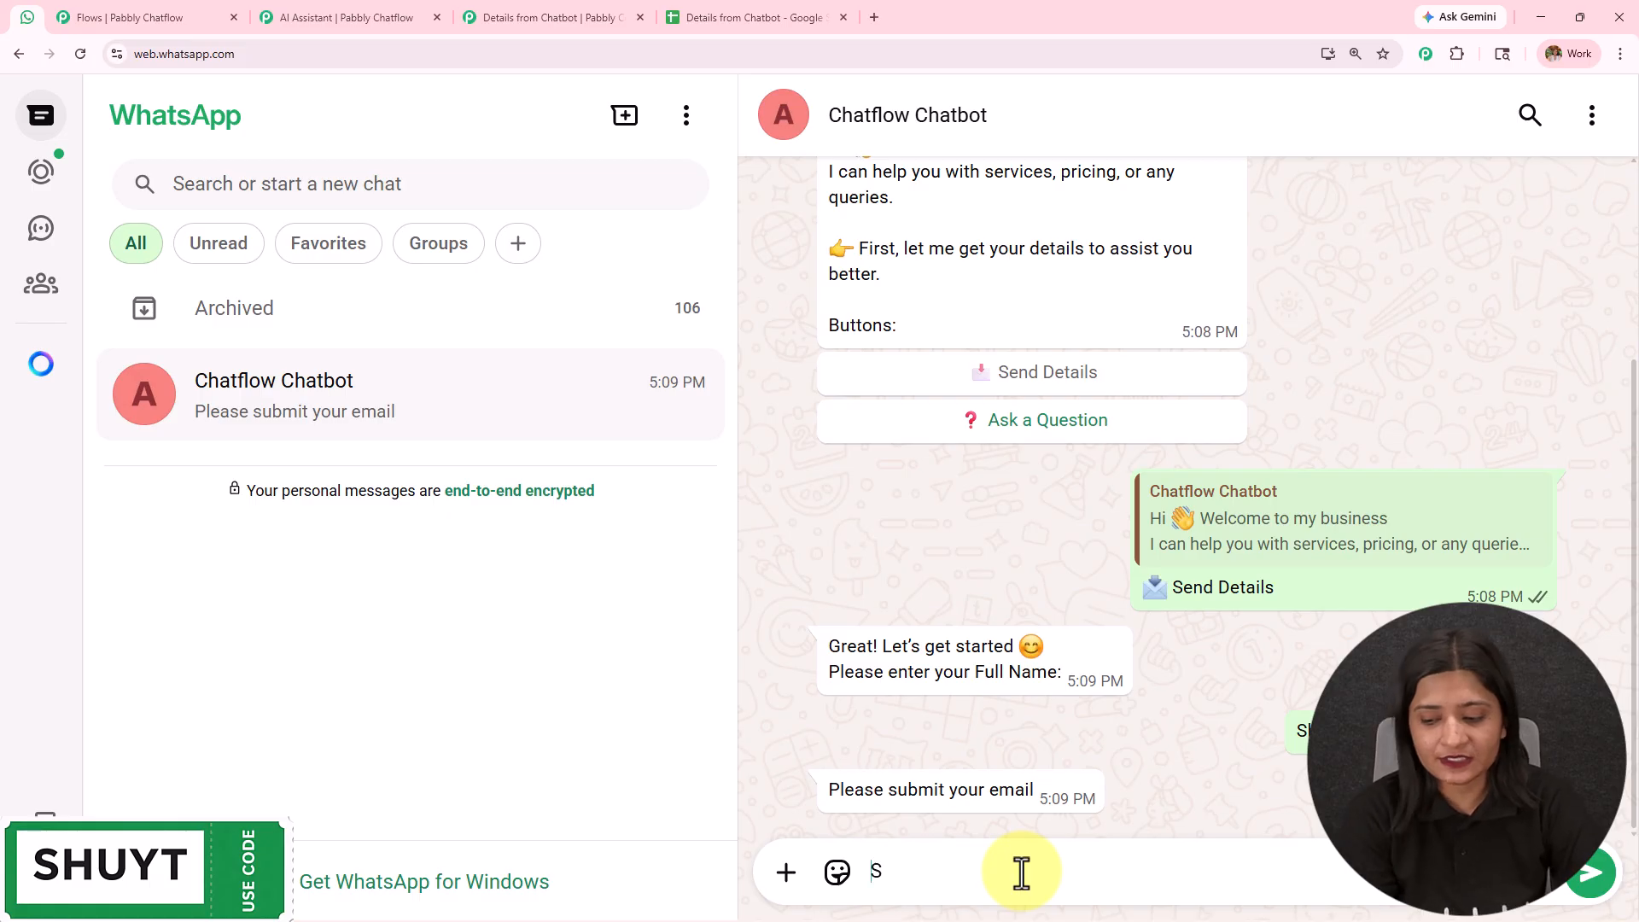
key(BackSpace)
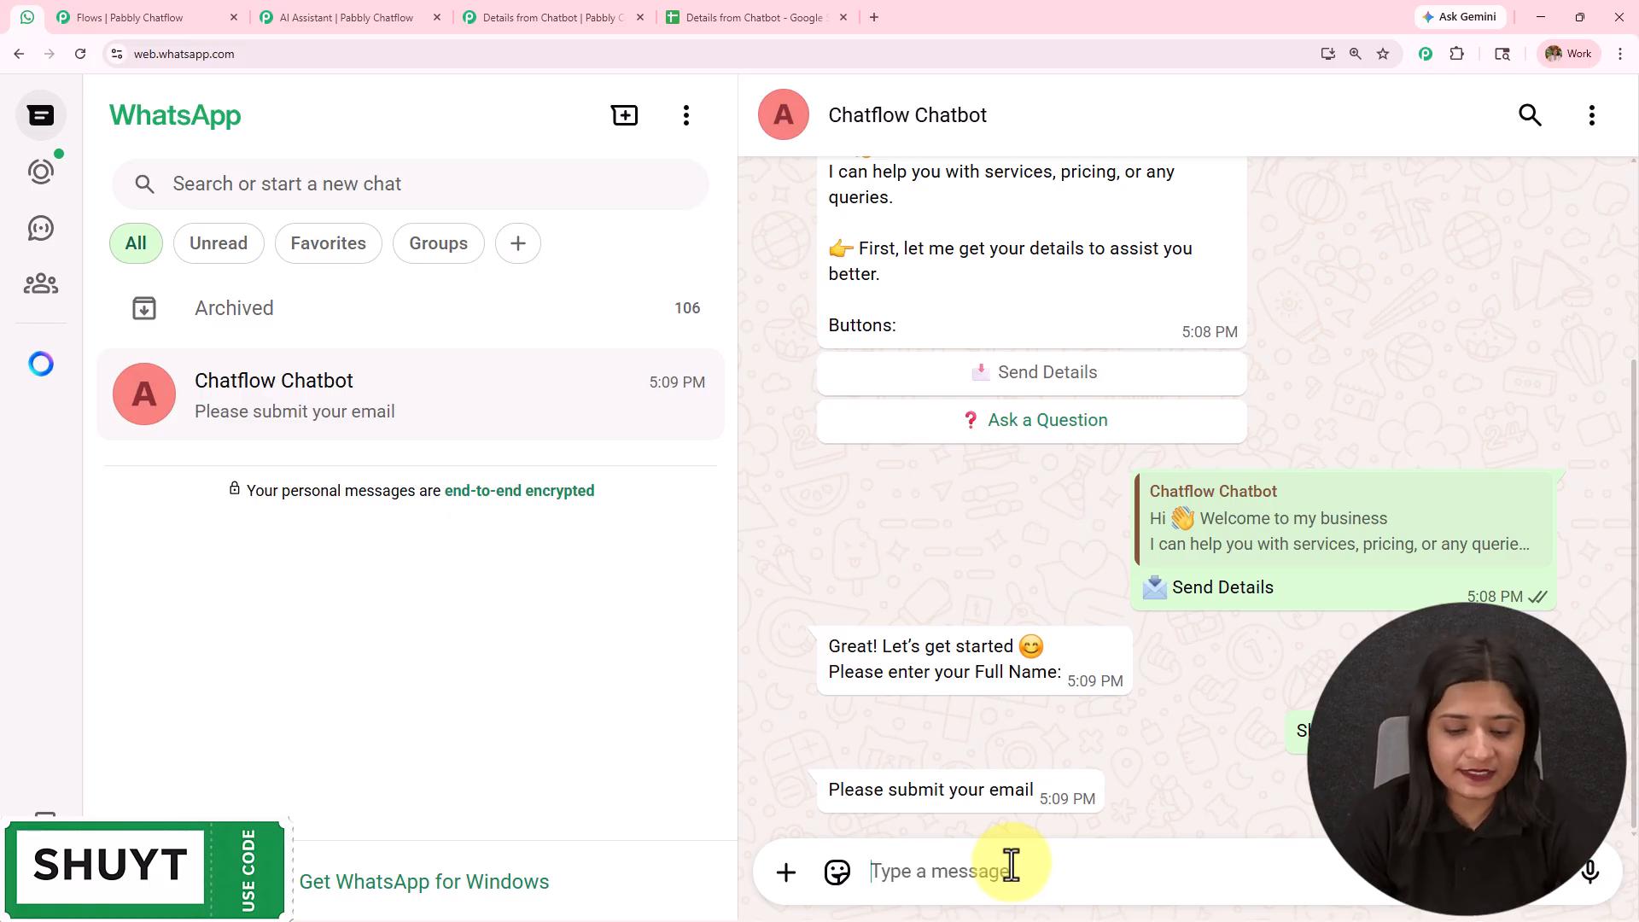
key(Return)
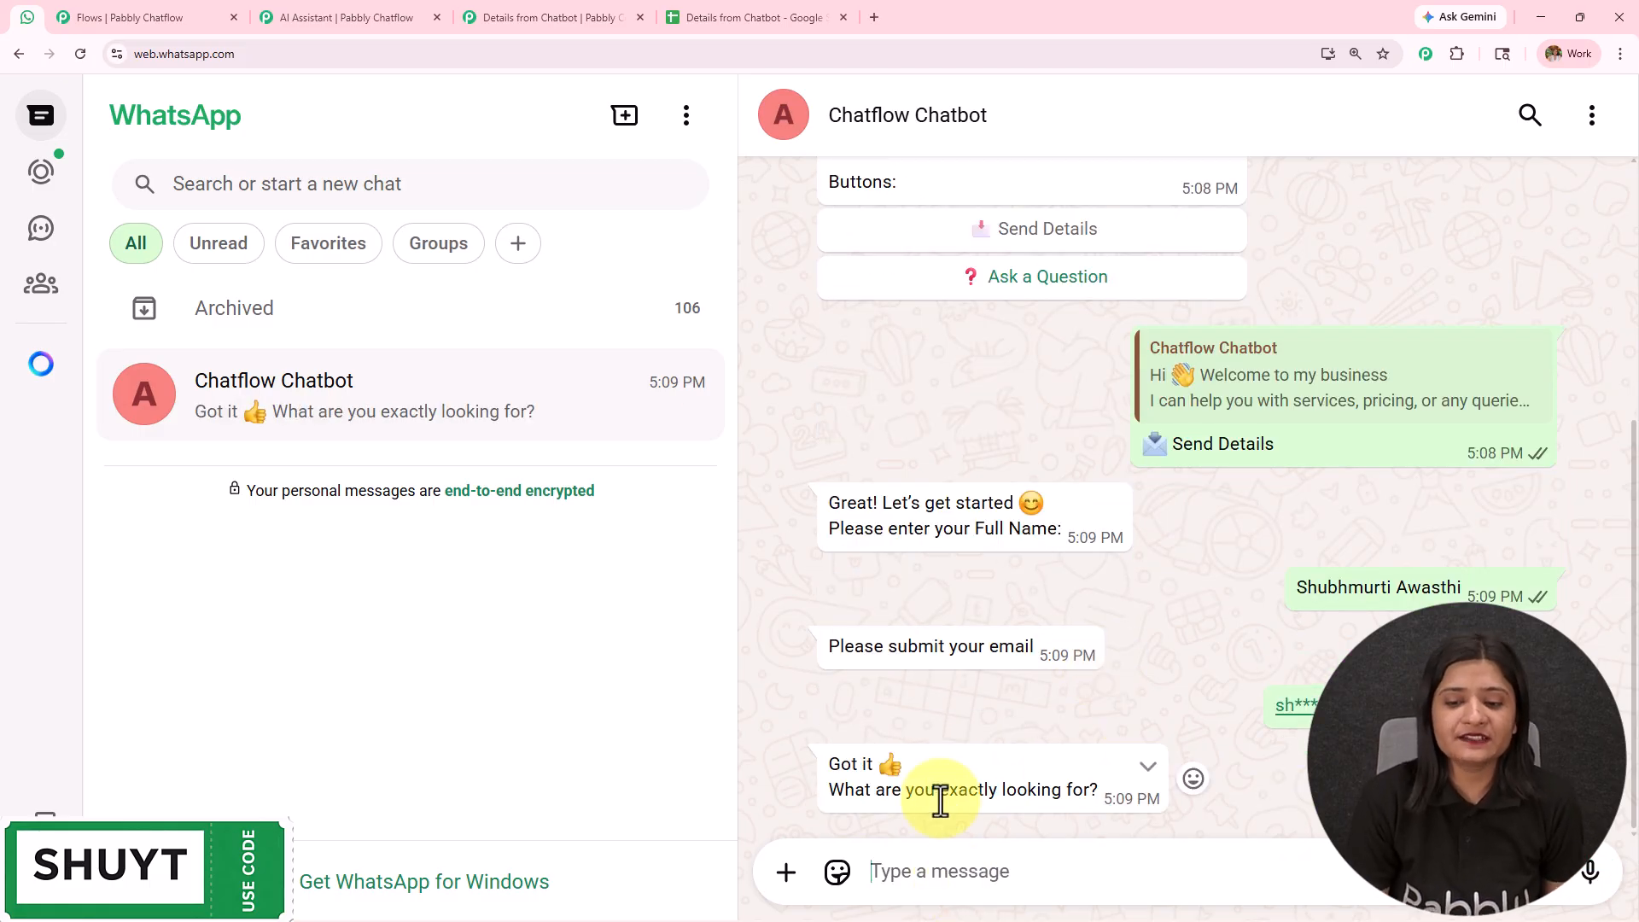
- Answer the chatbot's question about what is being looked for with "Digital Marketing Services"
drag(903, 792, 1150, 796)
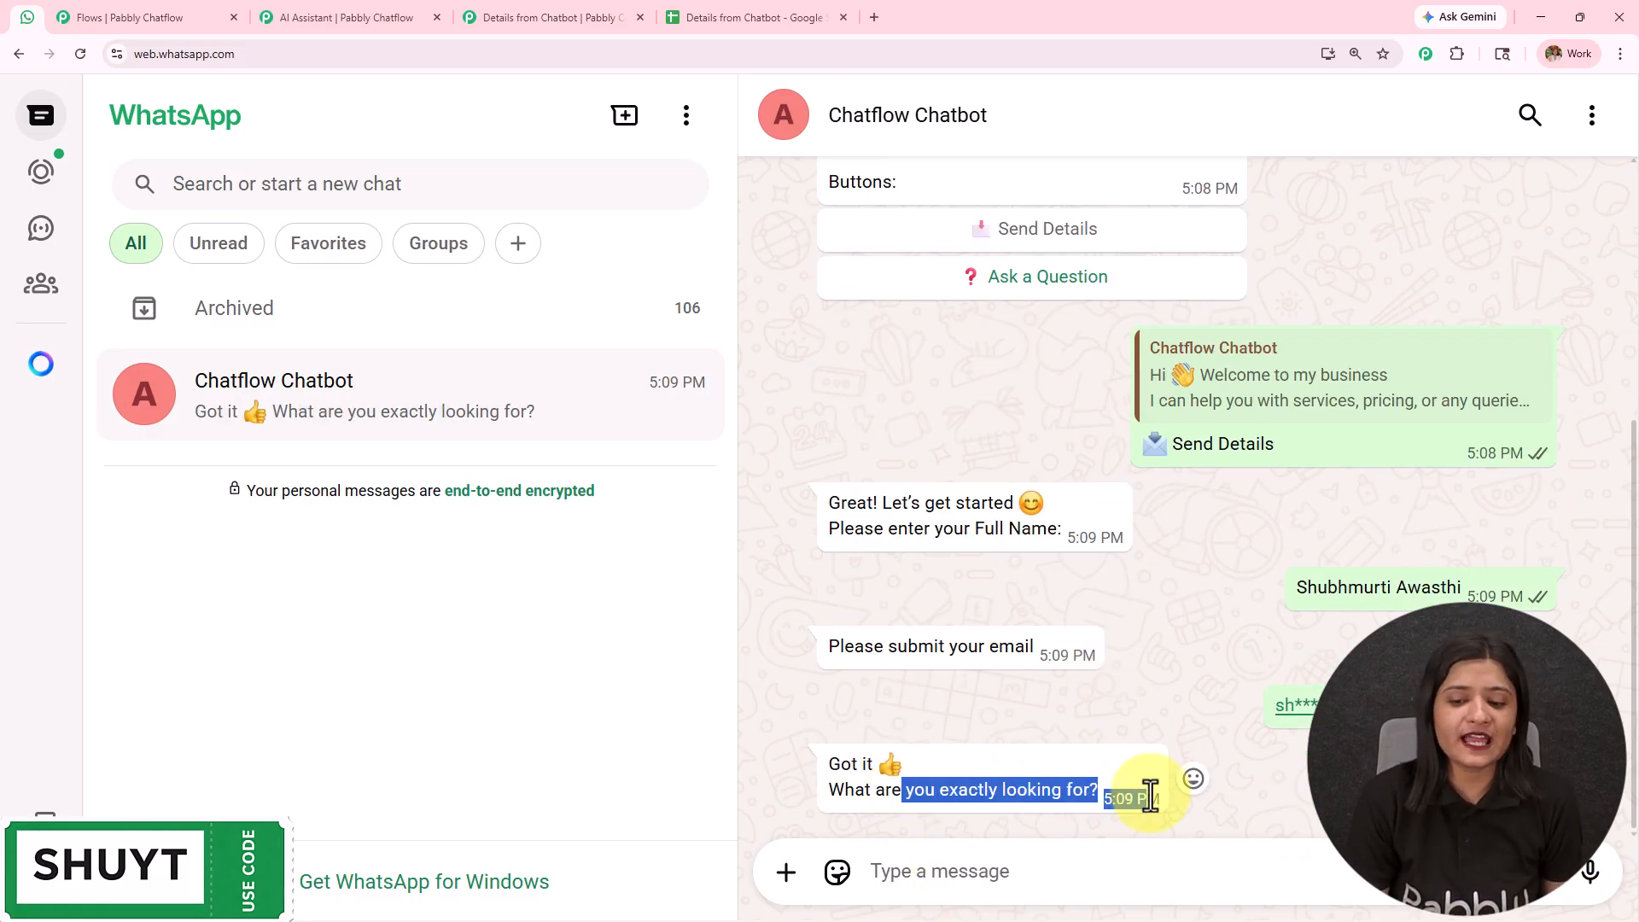
click(1107, 866)
text(Digital)
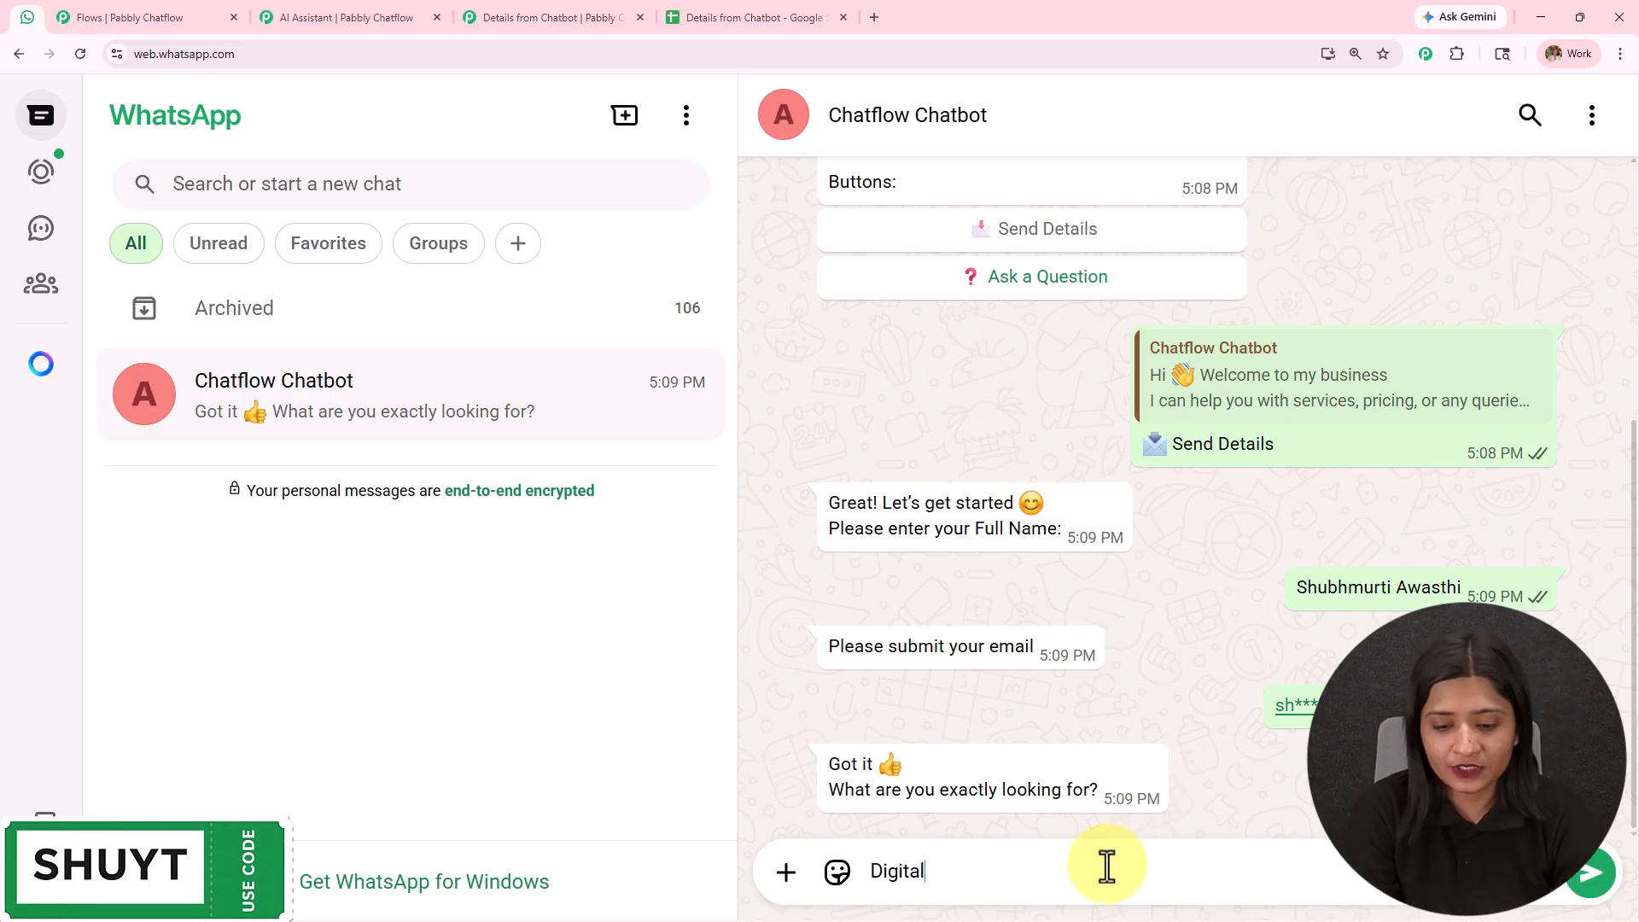
text( Marketing Services)
key(Return)
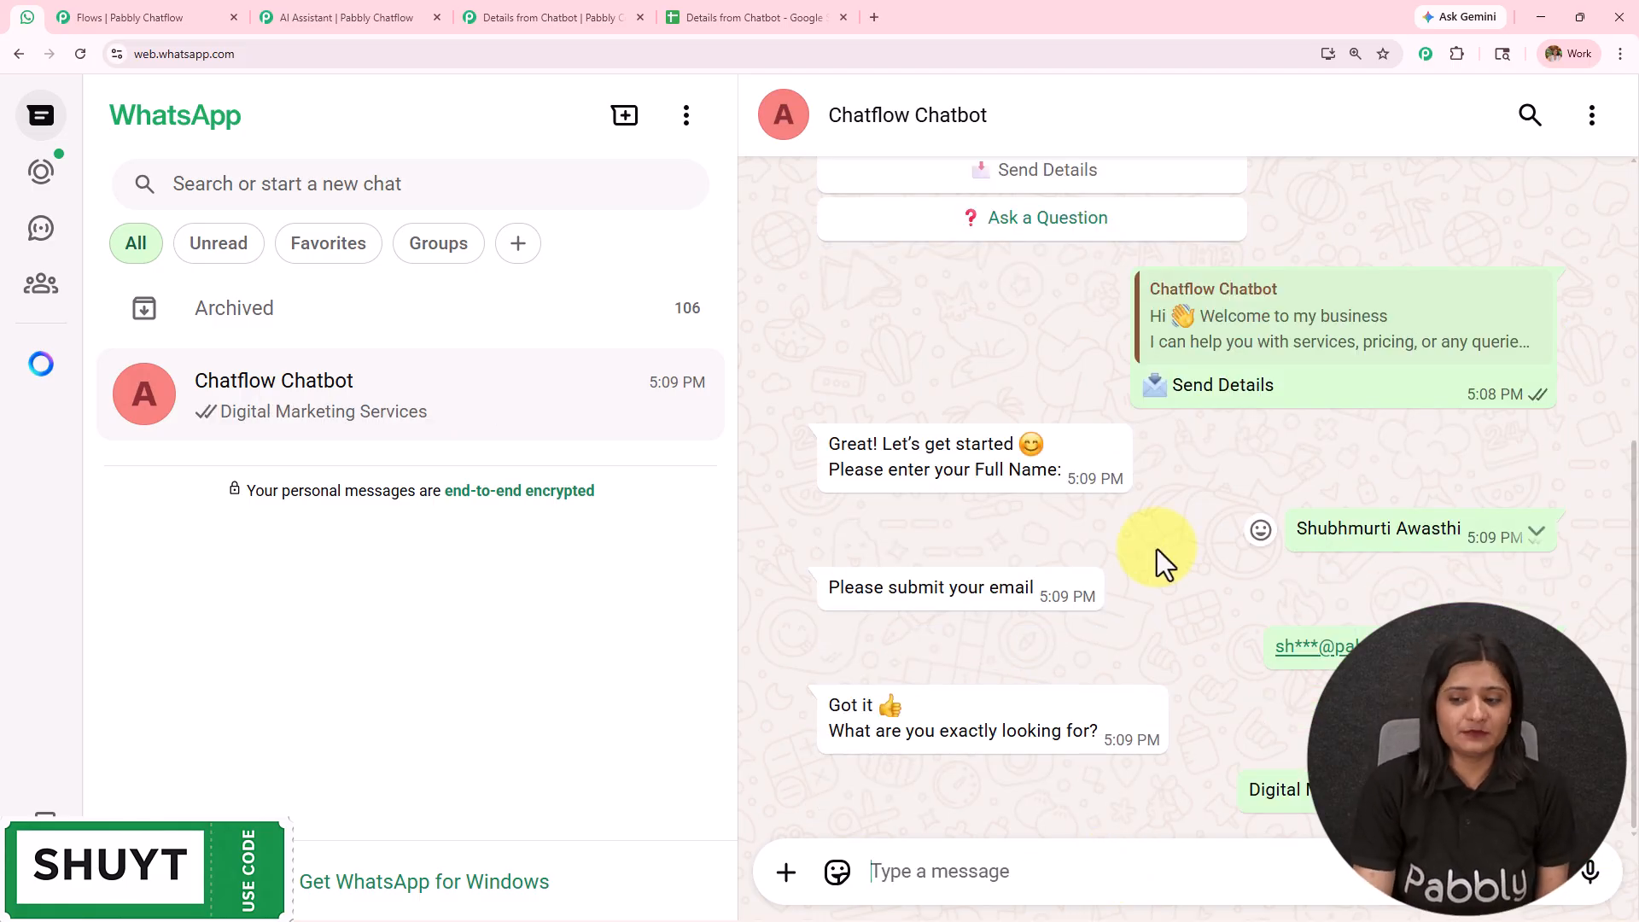
- Review the chatbot's closing reply and check the name, email and product cells in row 2 of the Details from Chatbot Google Sheet
drag(826, 775, 1319, 798)
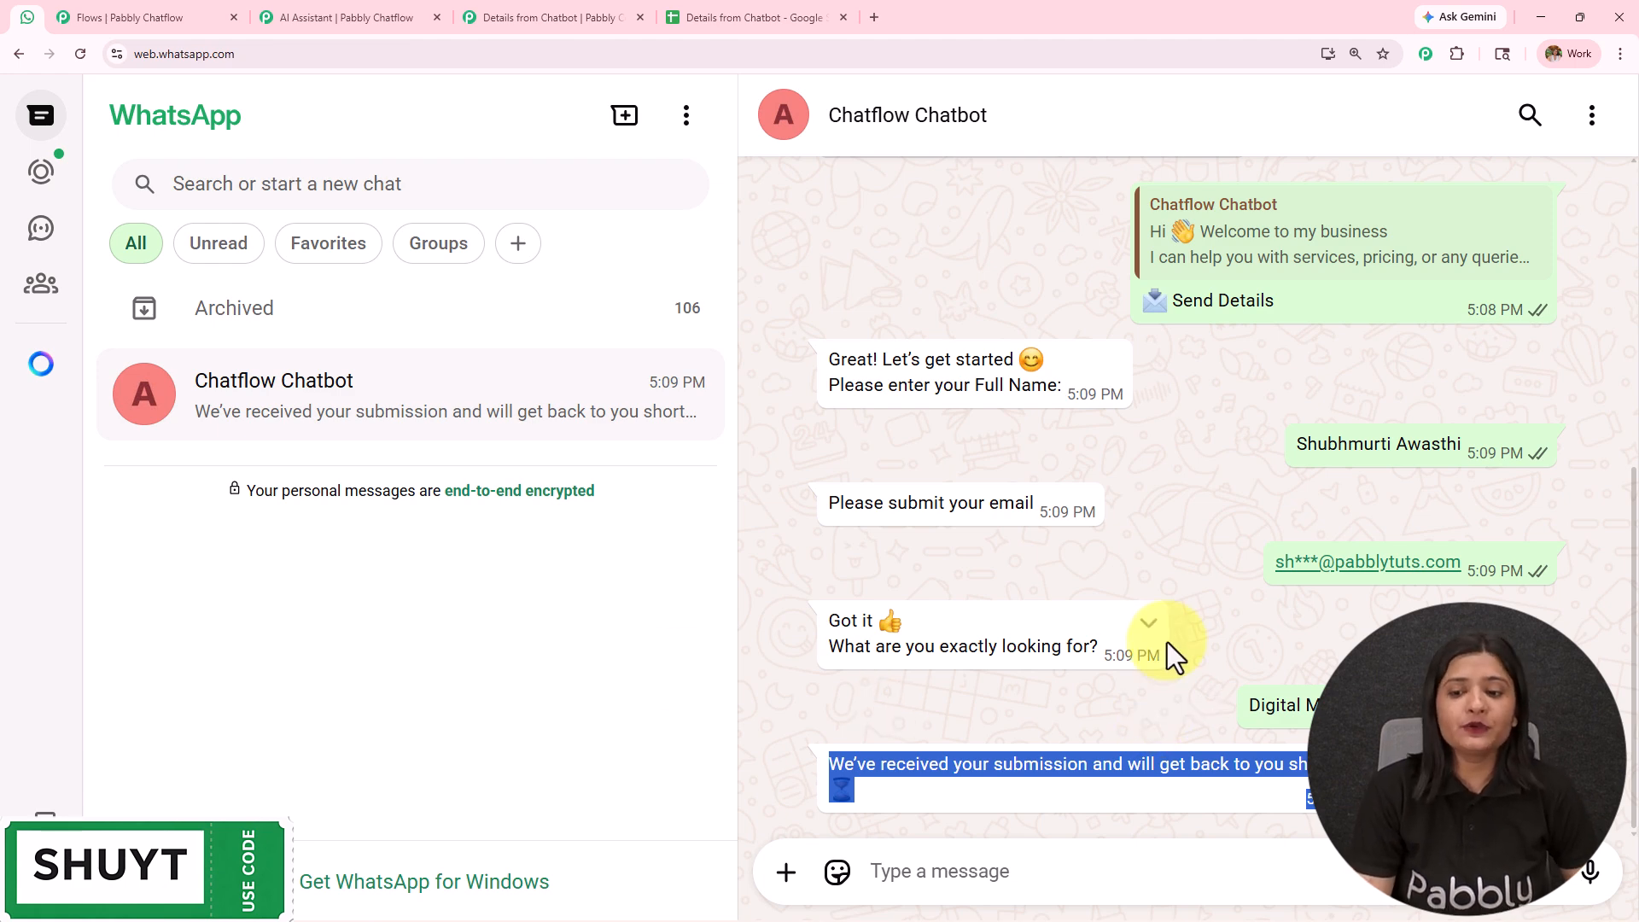
click(1261, 651)
scroll(1263, 657, up, 4)
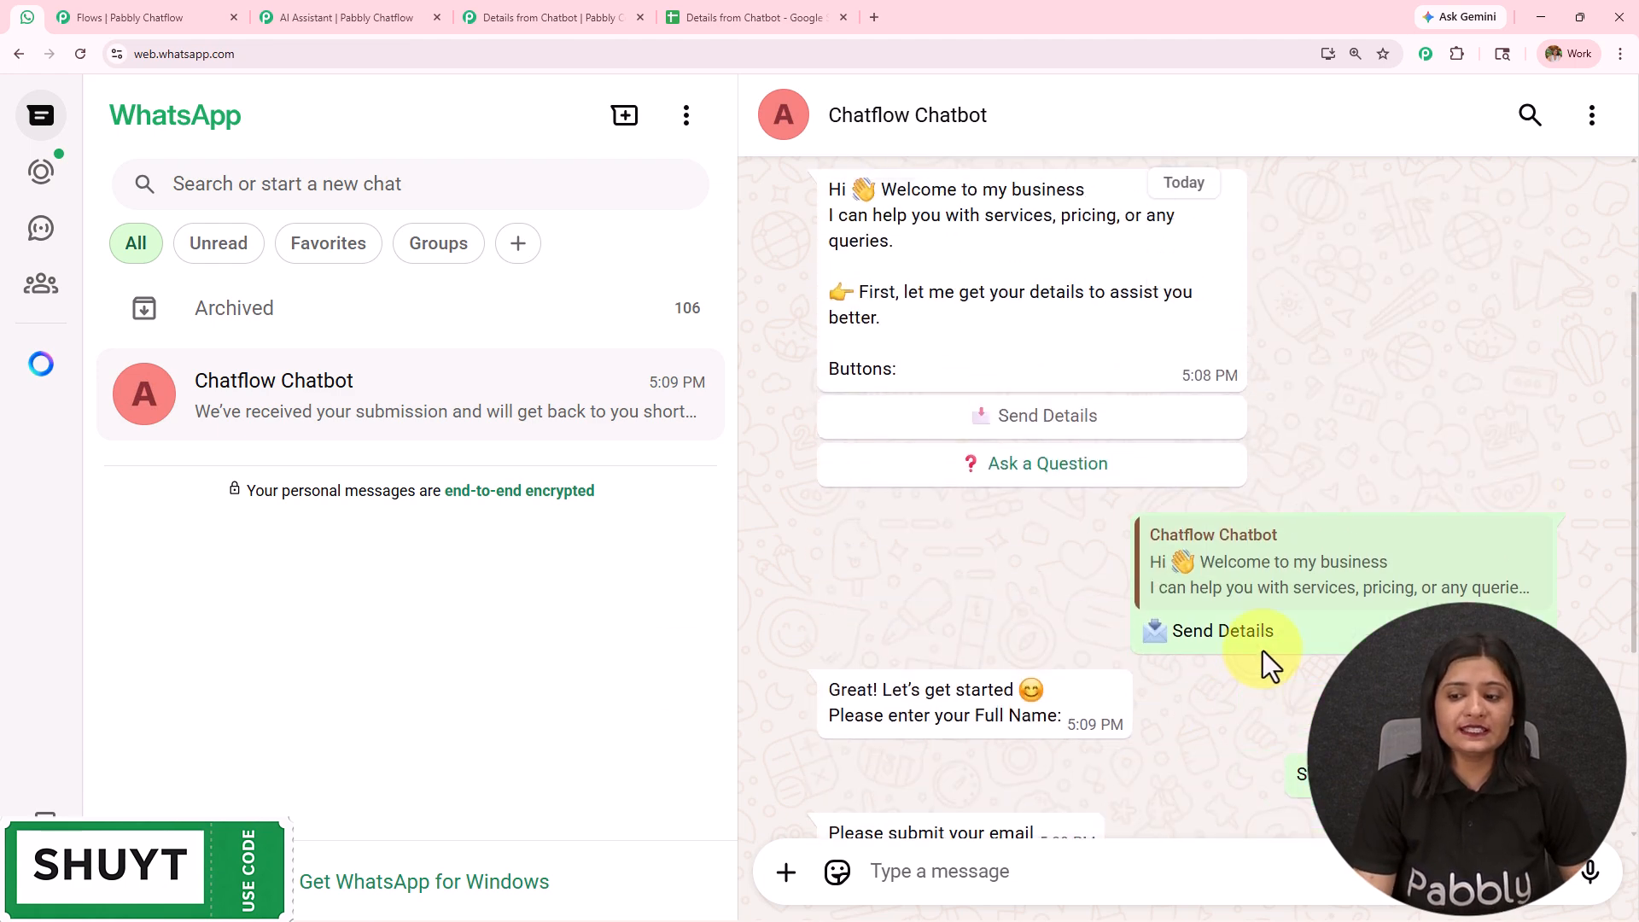
scroll(1439, 475, down, 3)
click(715, 14)
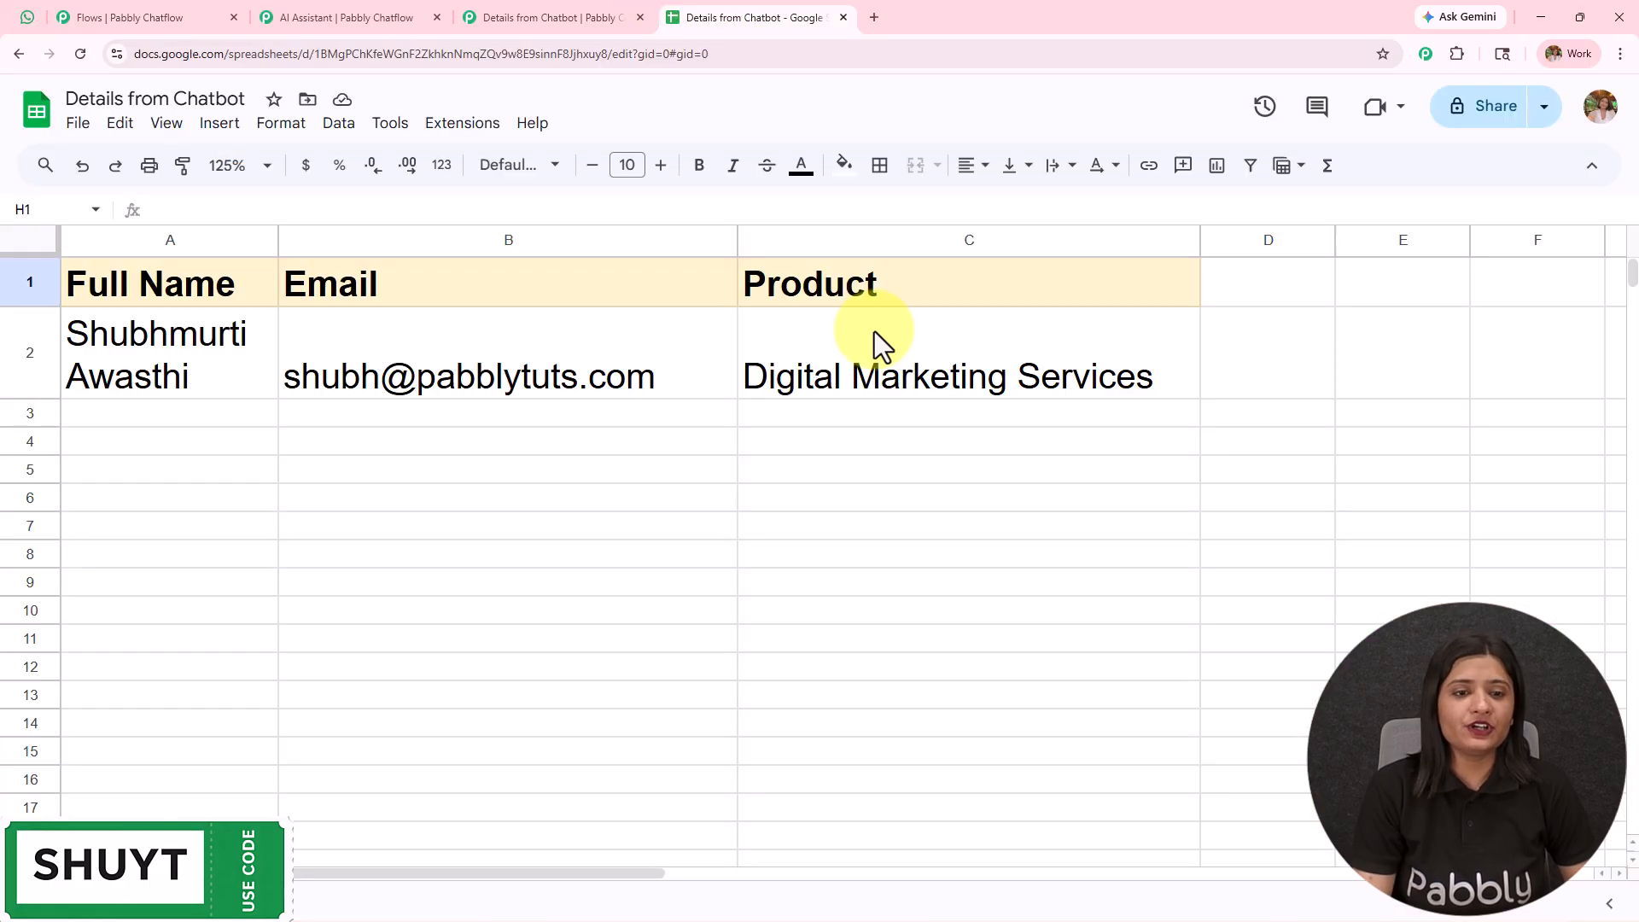
click(150, 338)
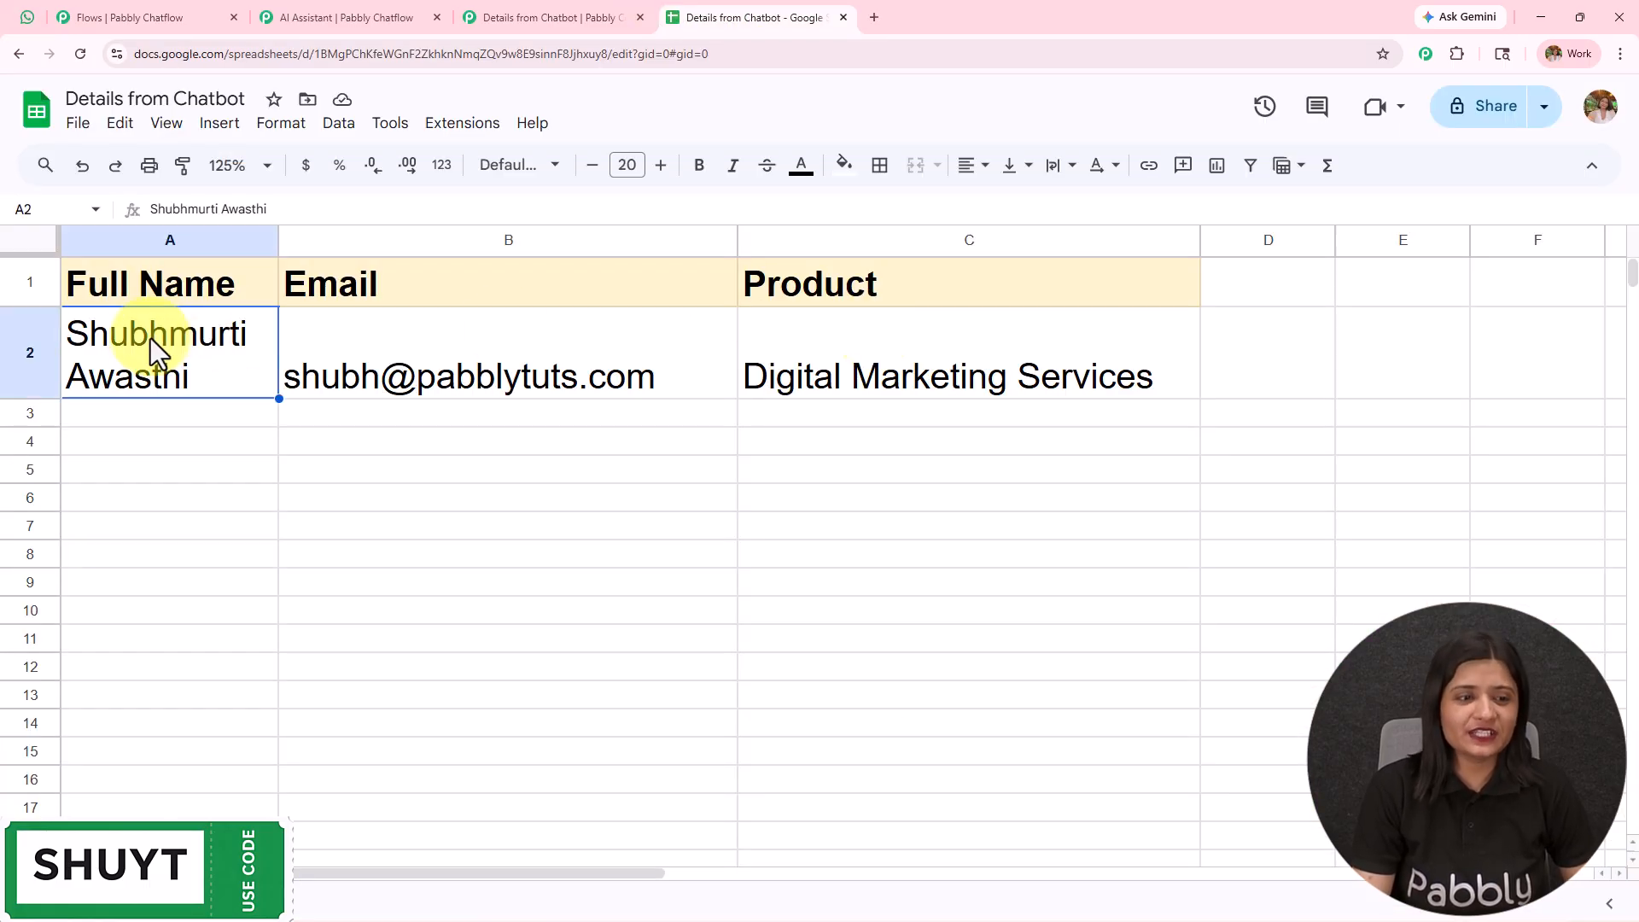
click(401, 376)
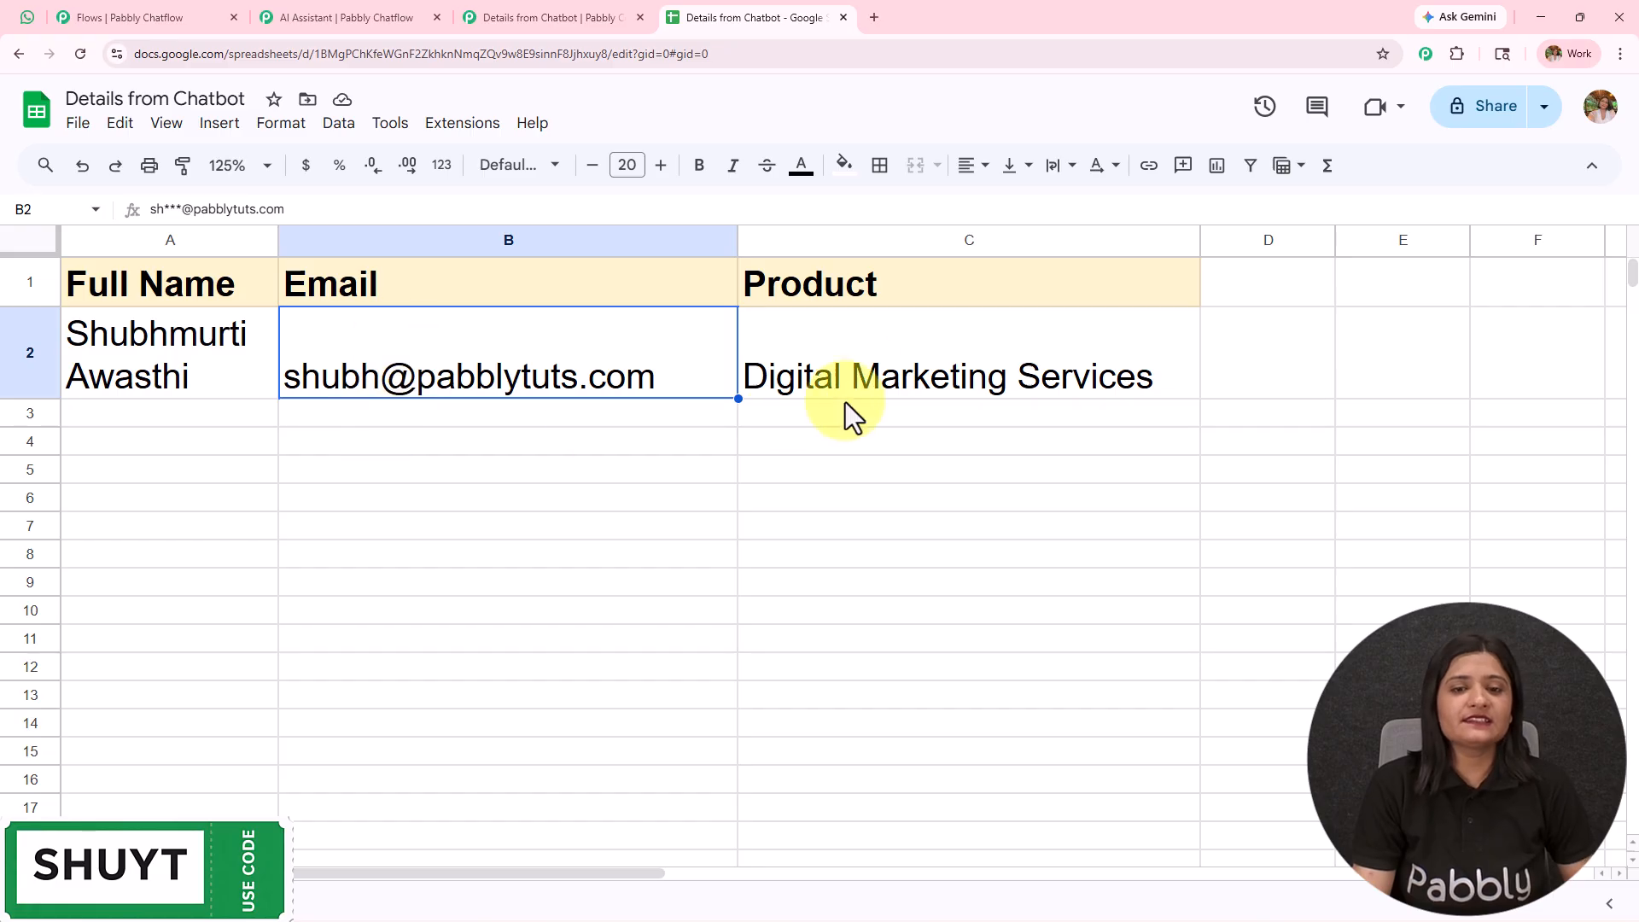
click(878, 373)
- Return to the WhatsApp chat and choose the Ask a Question option in the chatbot's welcome message
click(194, 12)
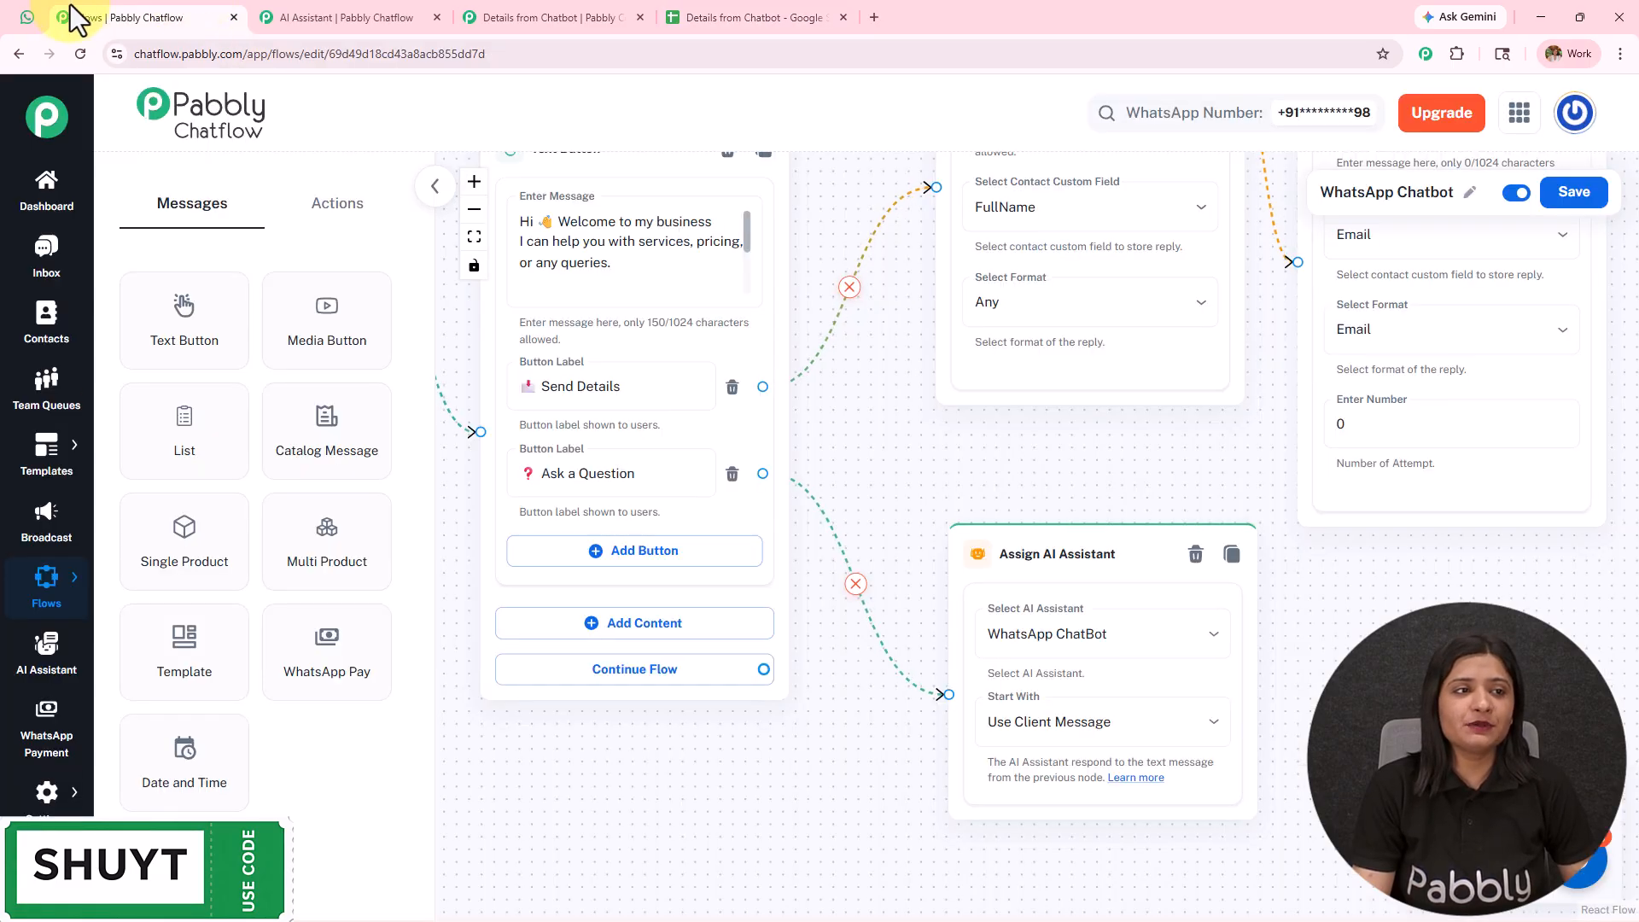
click(29, 18)
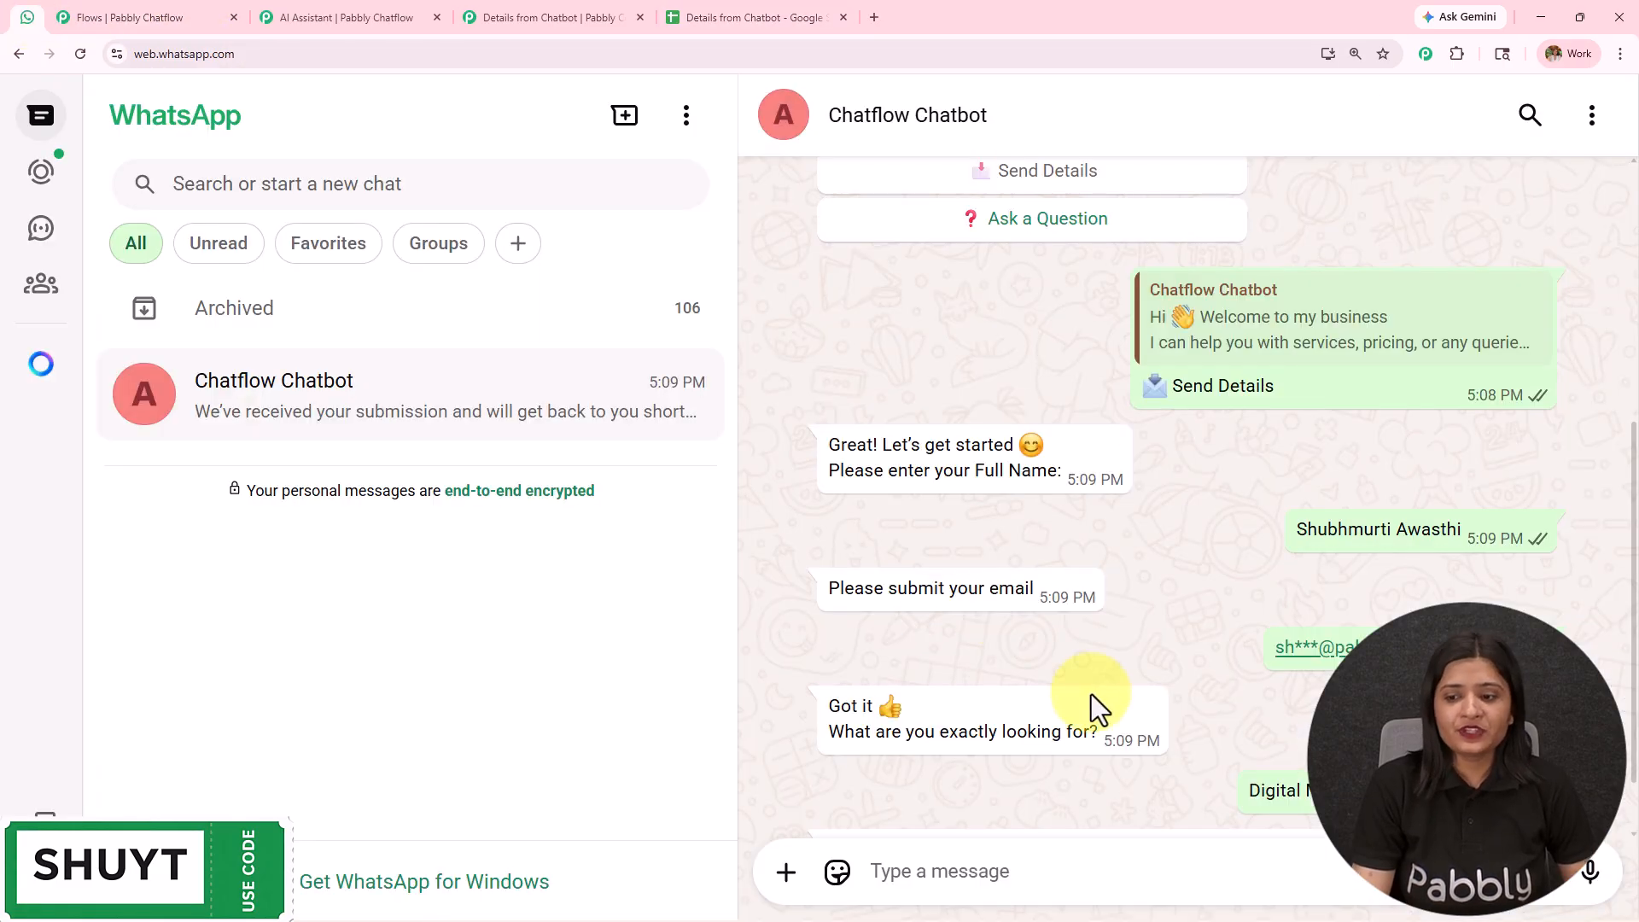
click(171, 24)
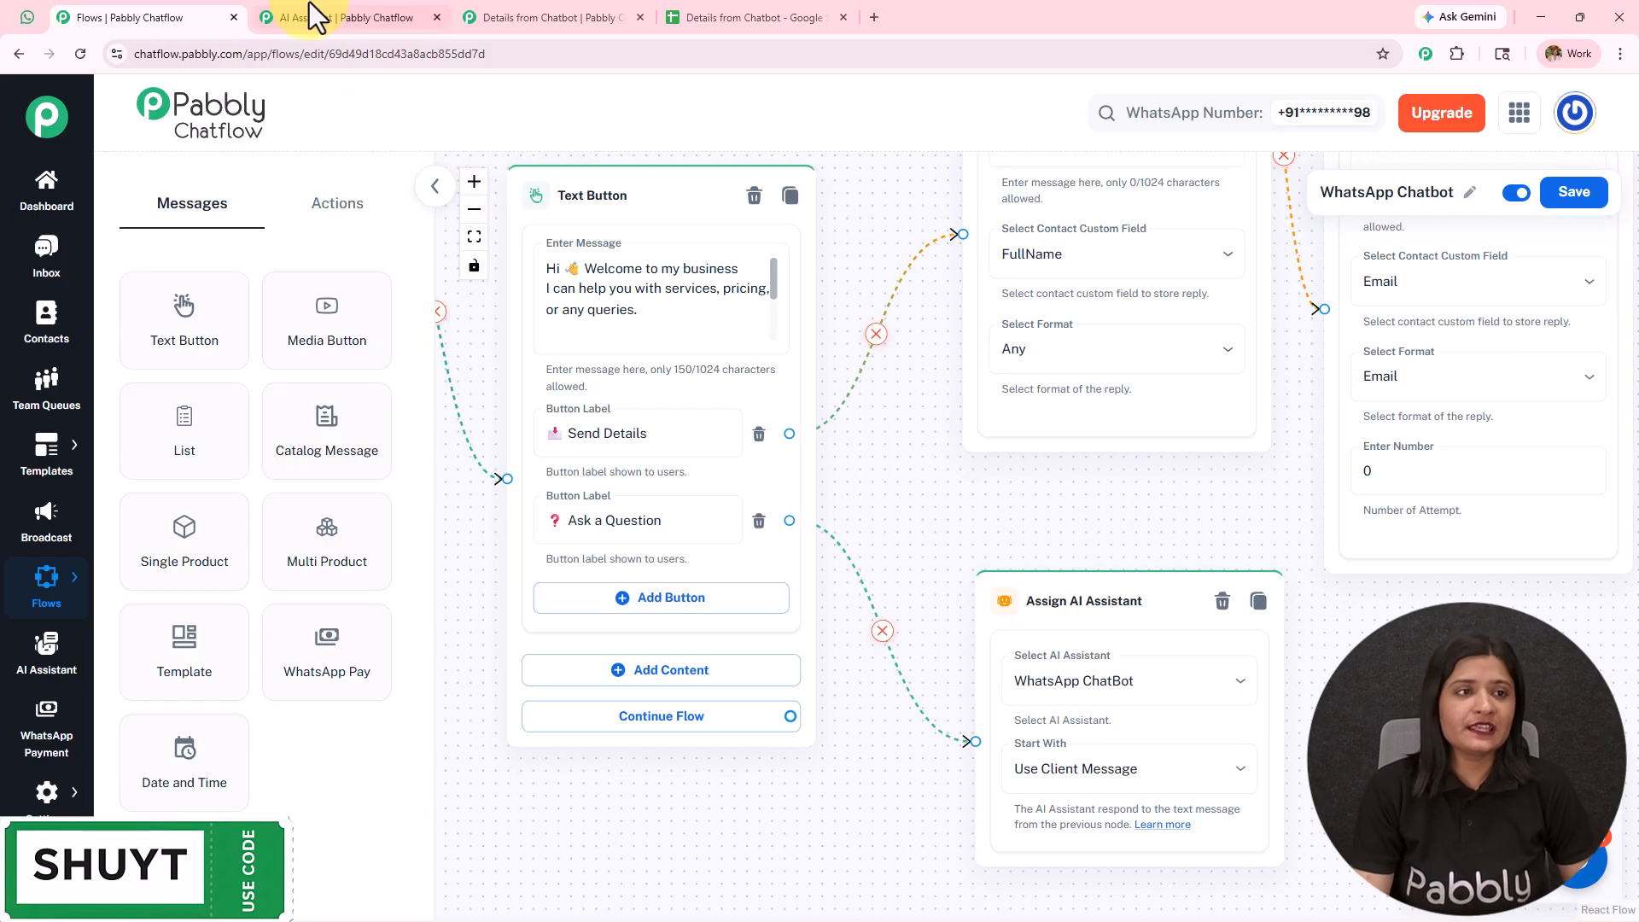
click(27, 17)
scroll(882, 458, up, 5)
click(1013, 563)
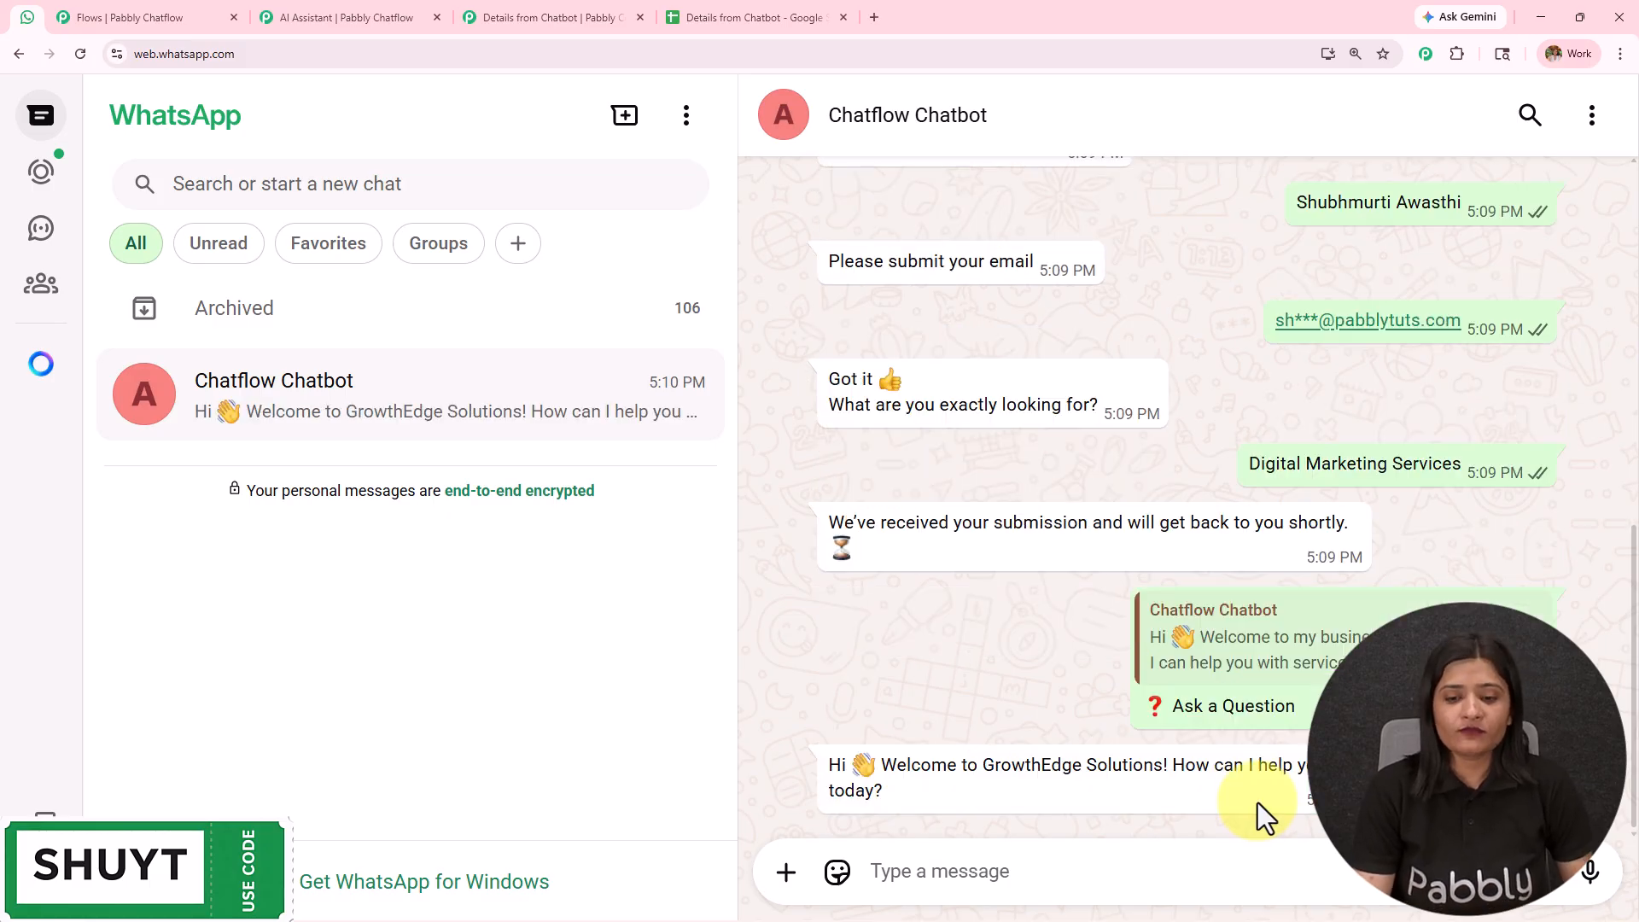
- Reply to the chatbot's GrowthEdge Solutions welcome by sending "Please tell me about your business"
drag(816, 765, 989, 789)
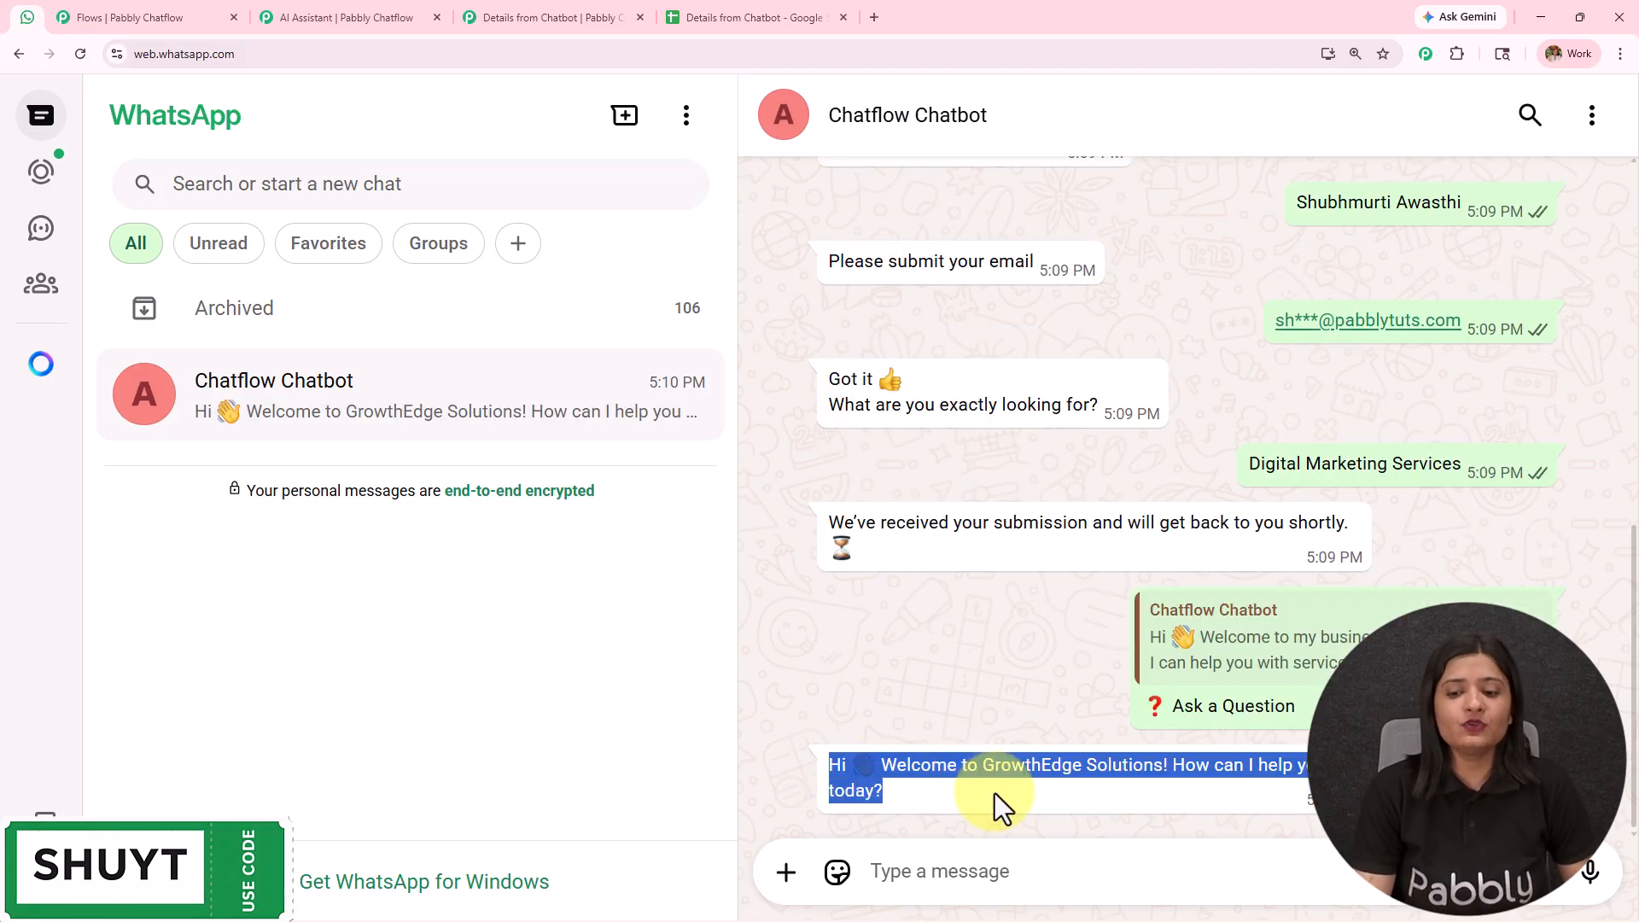
click(967, 872)
text(P)
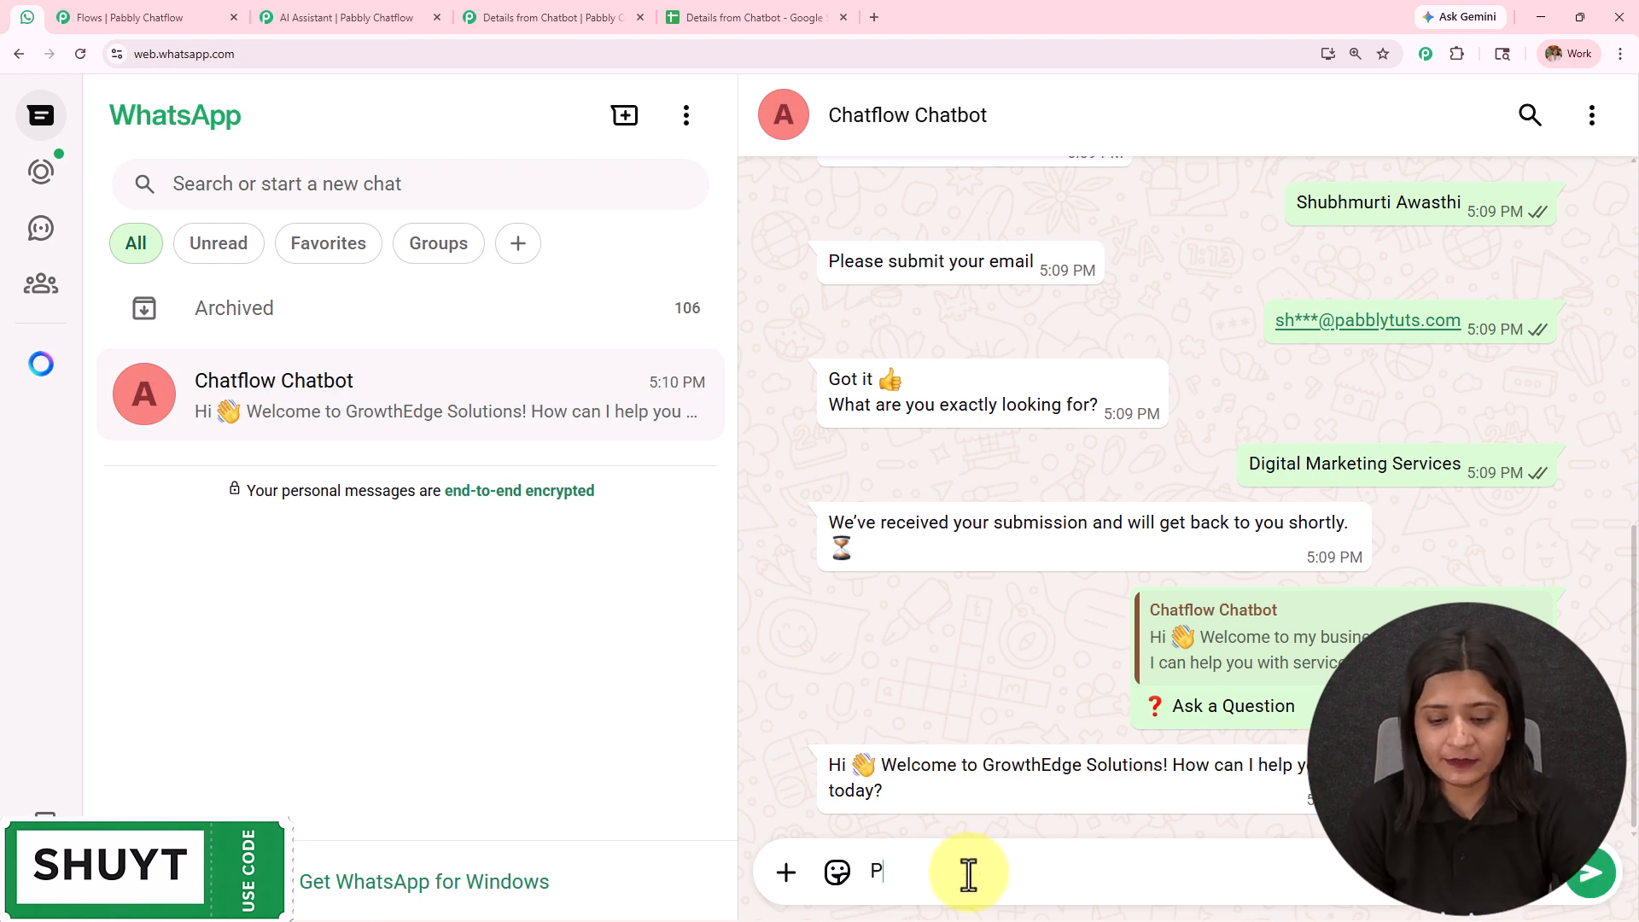
text(lease )
text(tell me about your business)
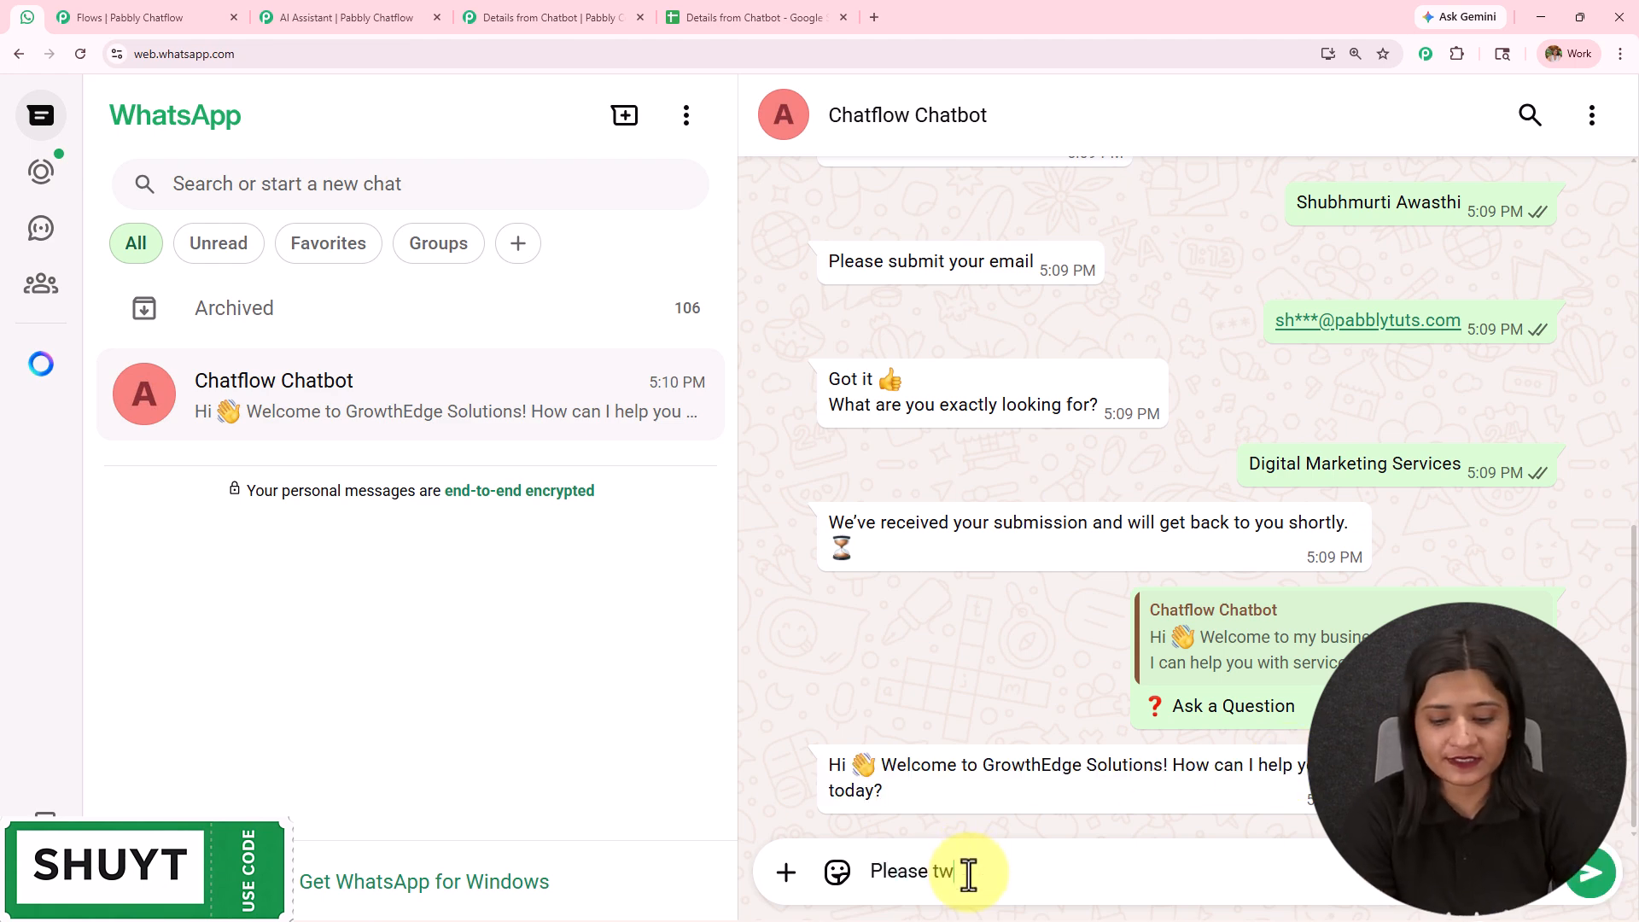
key(Return)
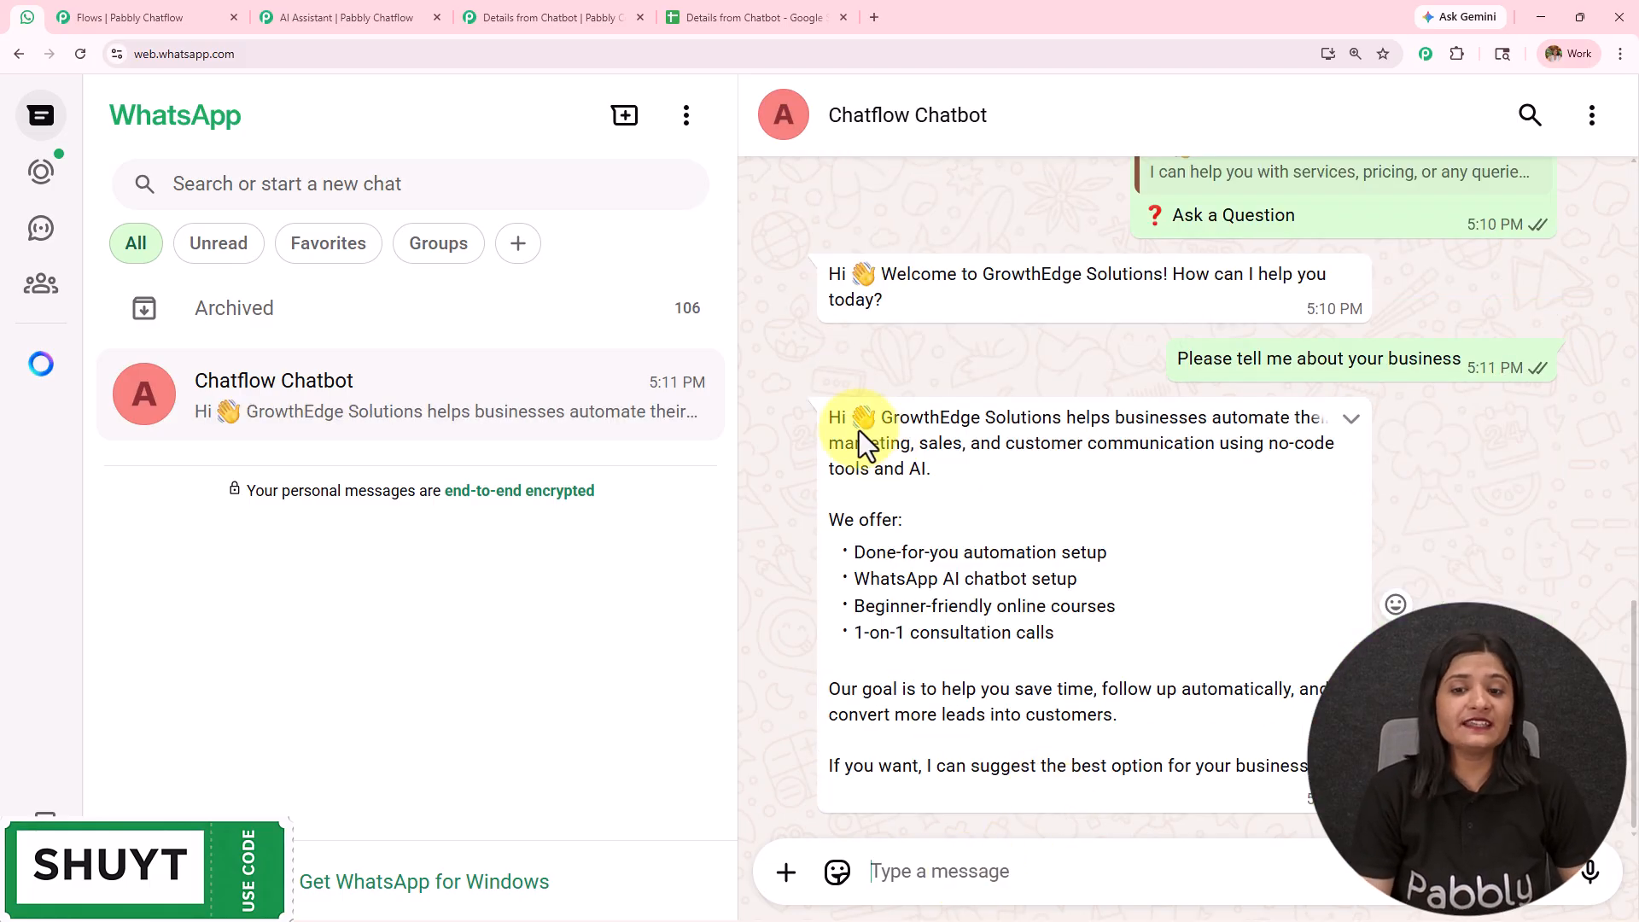
- Read the chatbot's business description and send the follow-up question "How can you help my digital marketing agency"
drag(828, 414, 1229, 708)
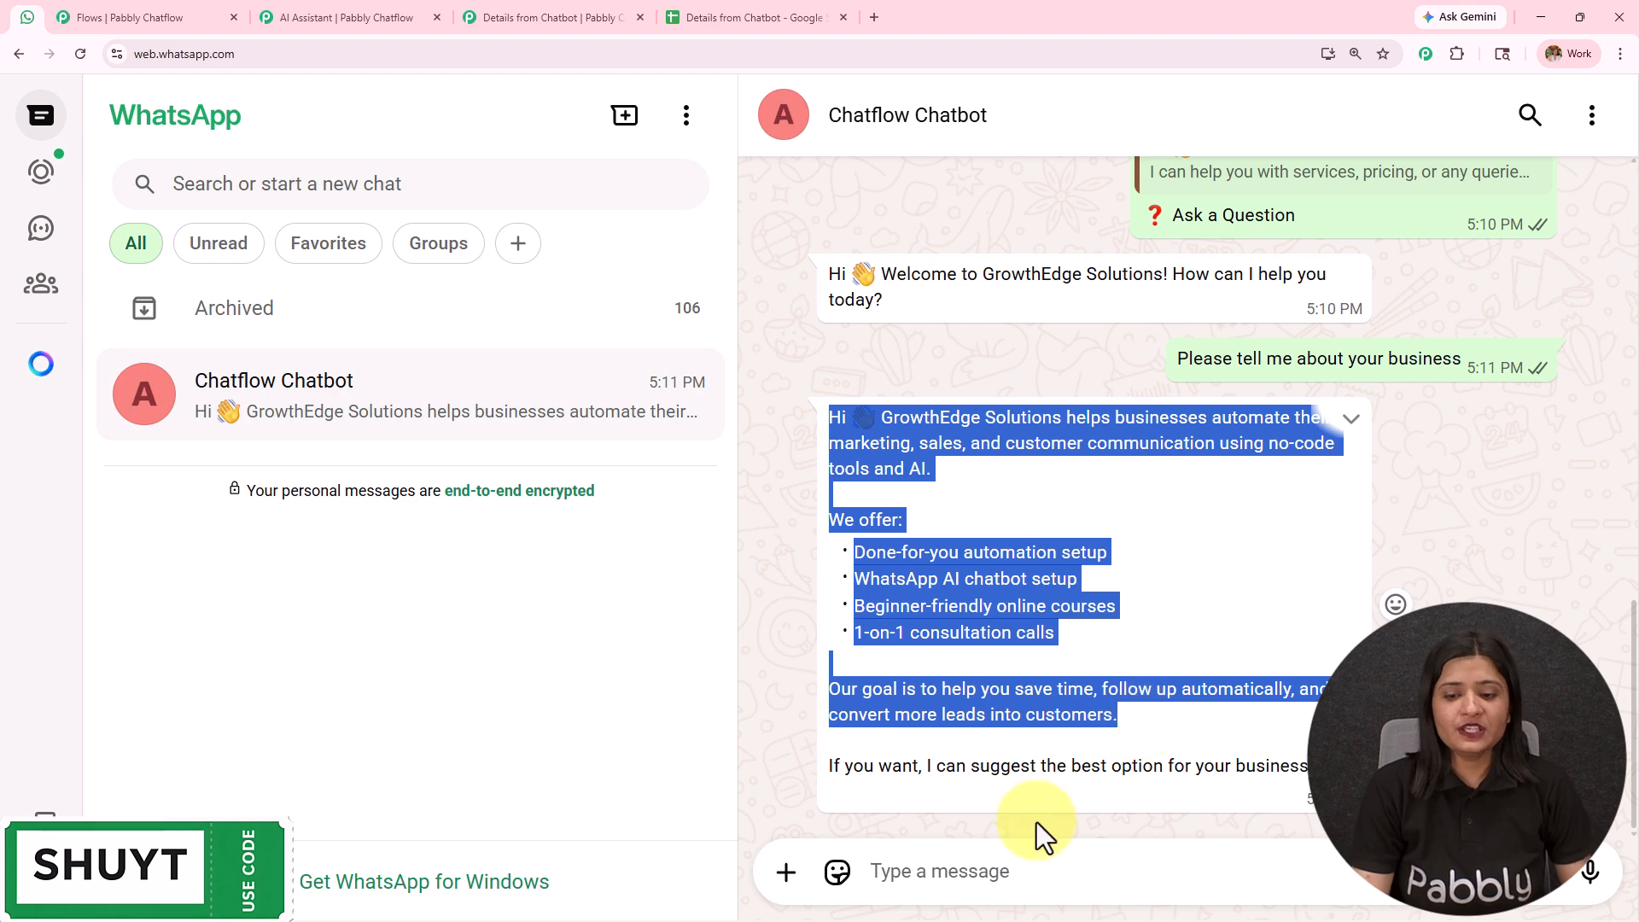
click(1035, 870)
text(How xa)
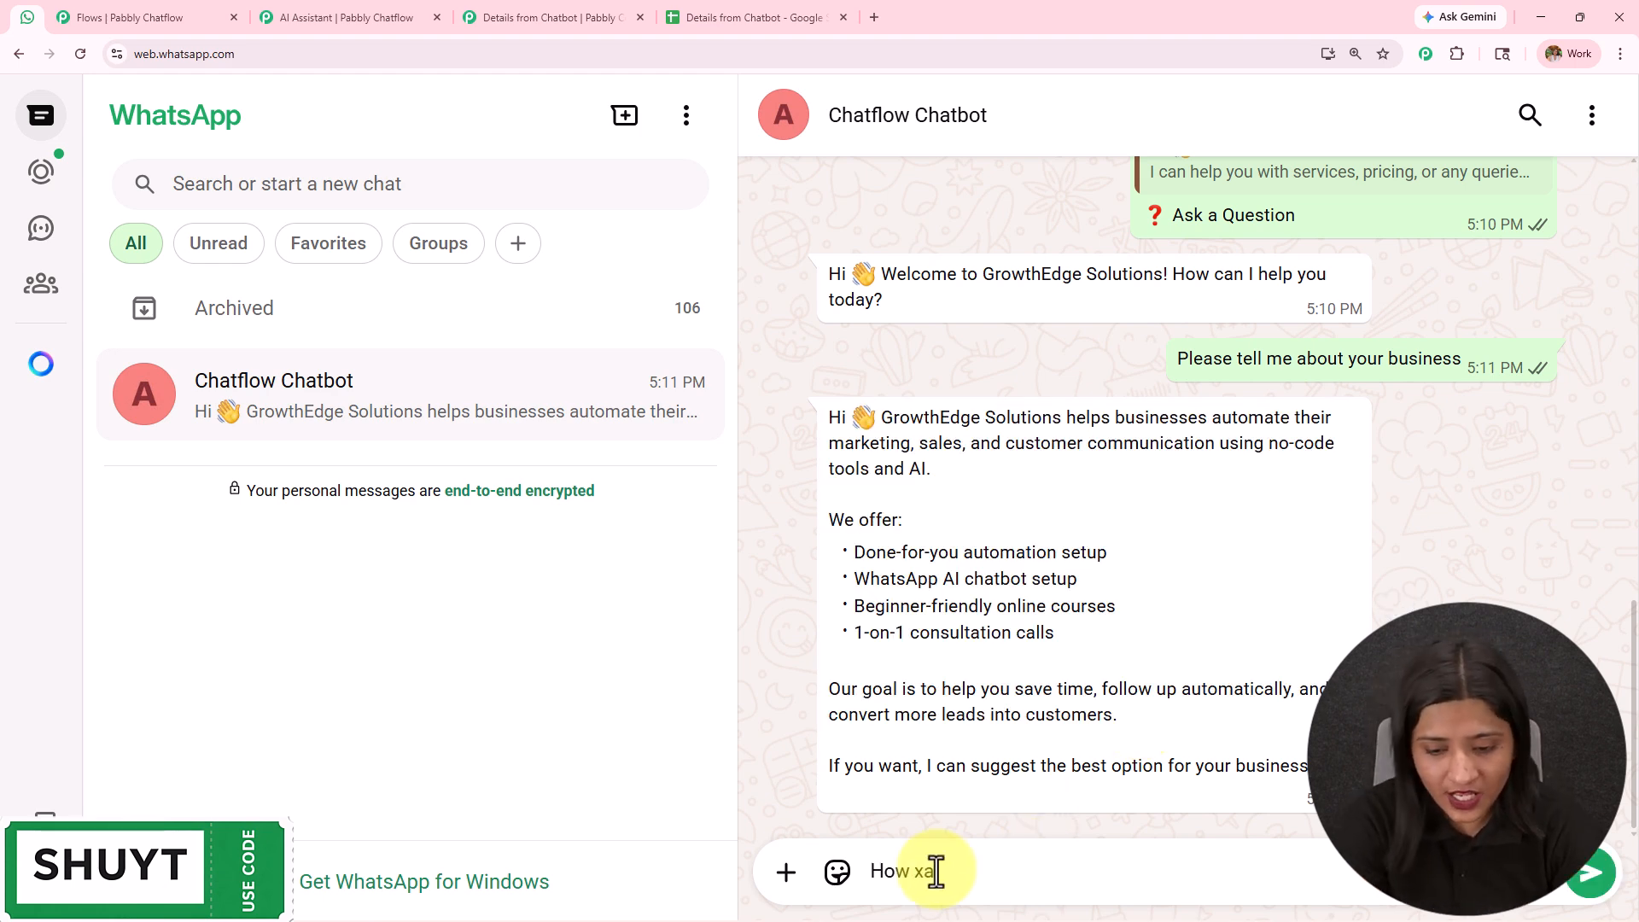
key(BackSpace)
key(BackSpace)
text(can you help my)
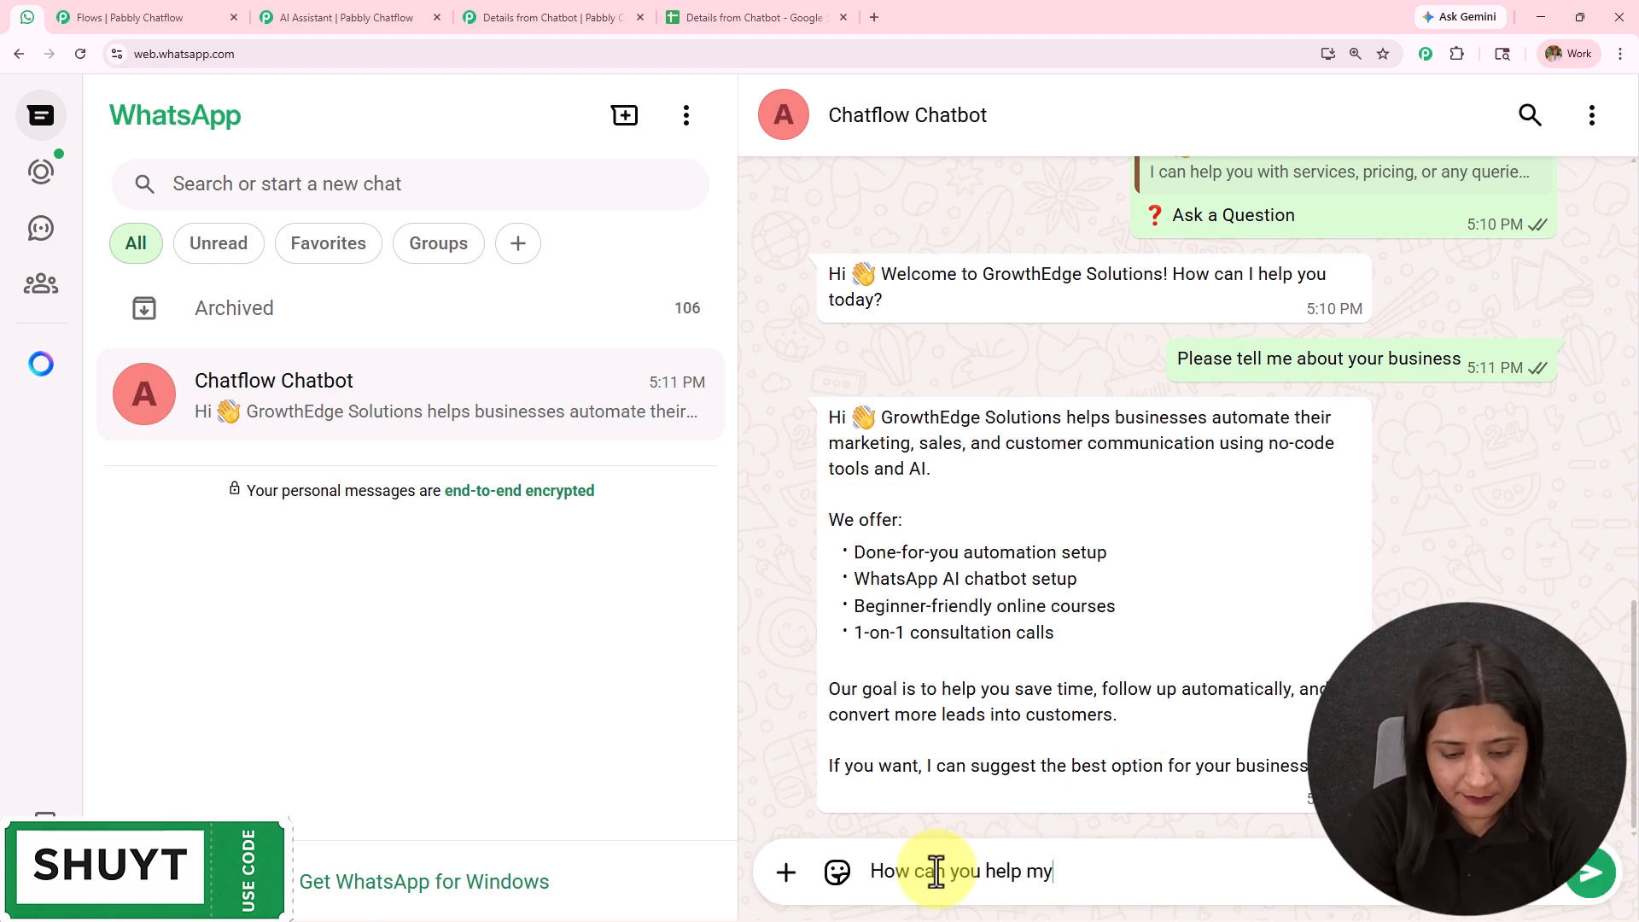
text( dig)
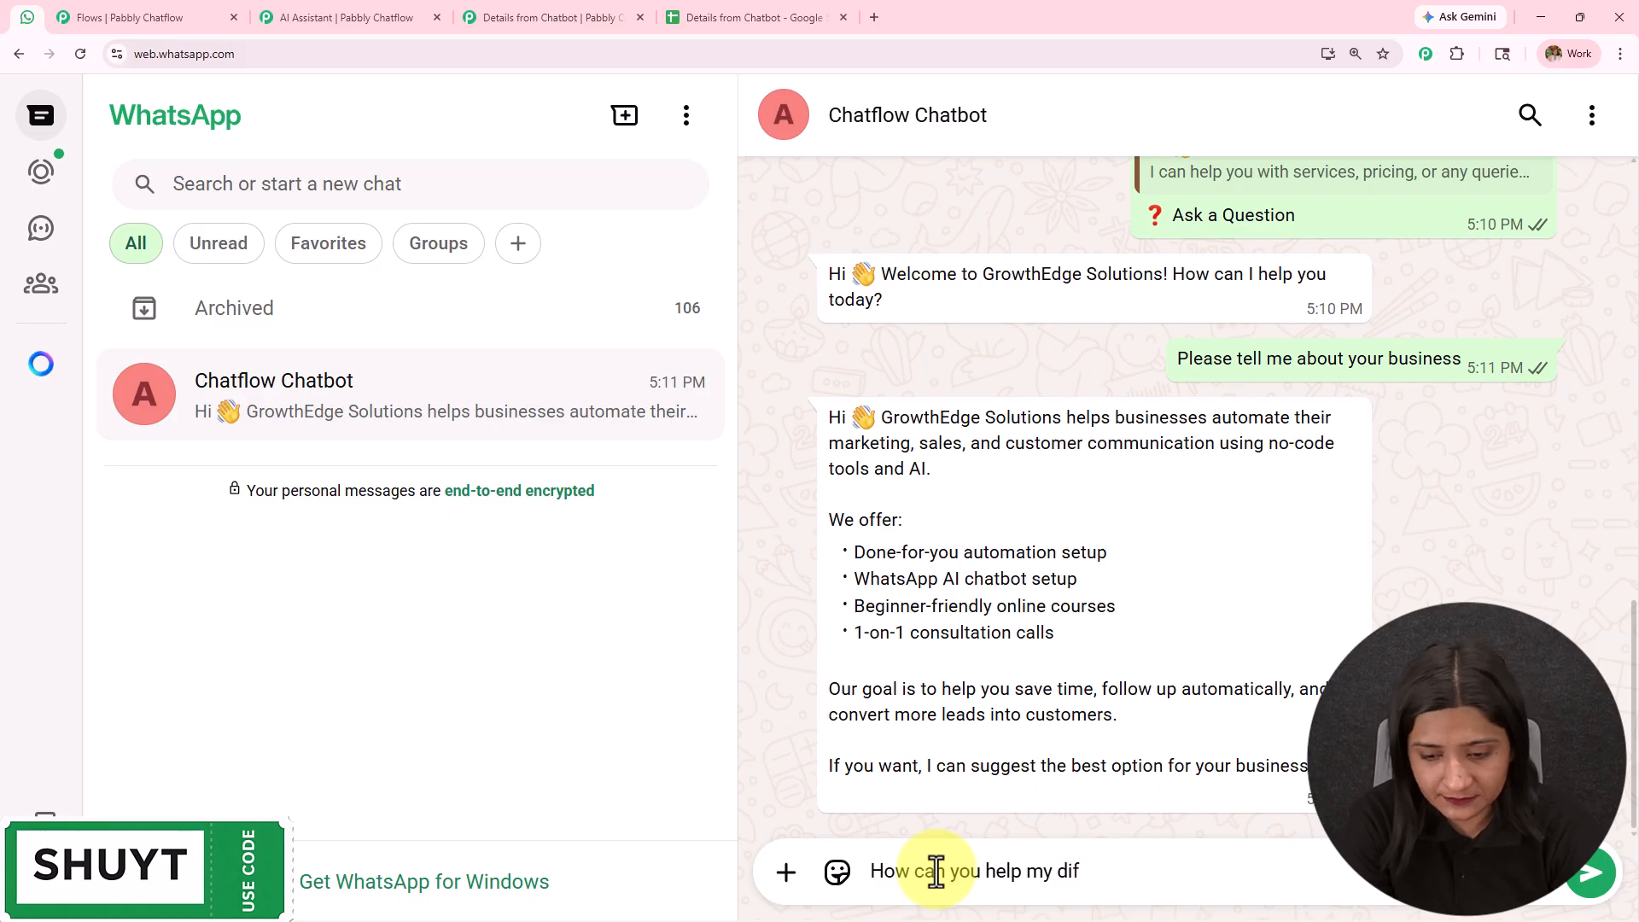
text(ital marketing agency)
key(Return)
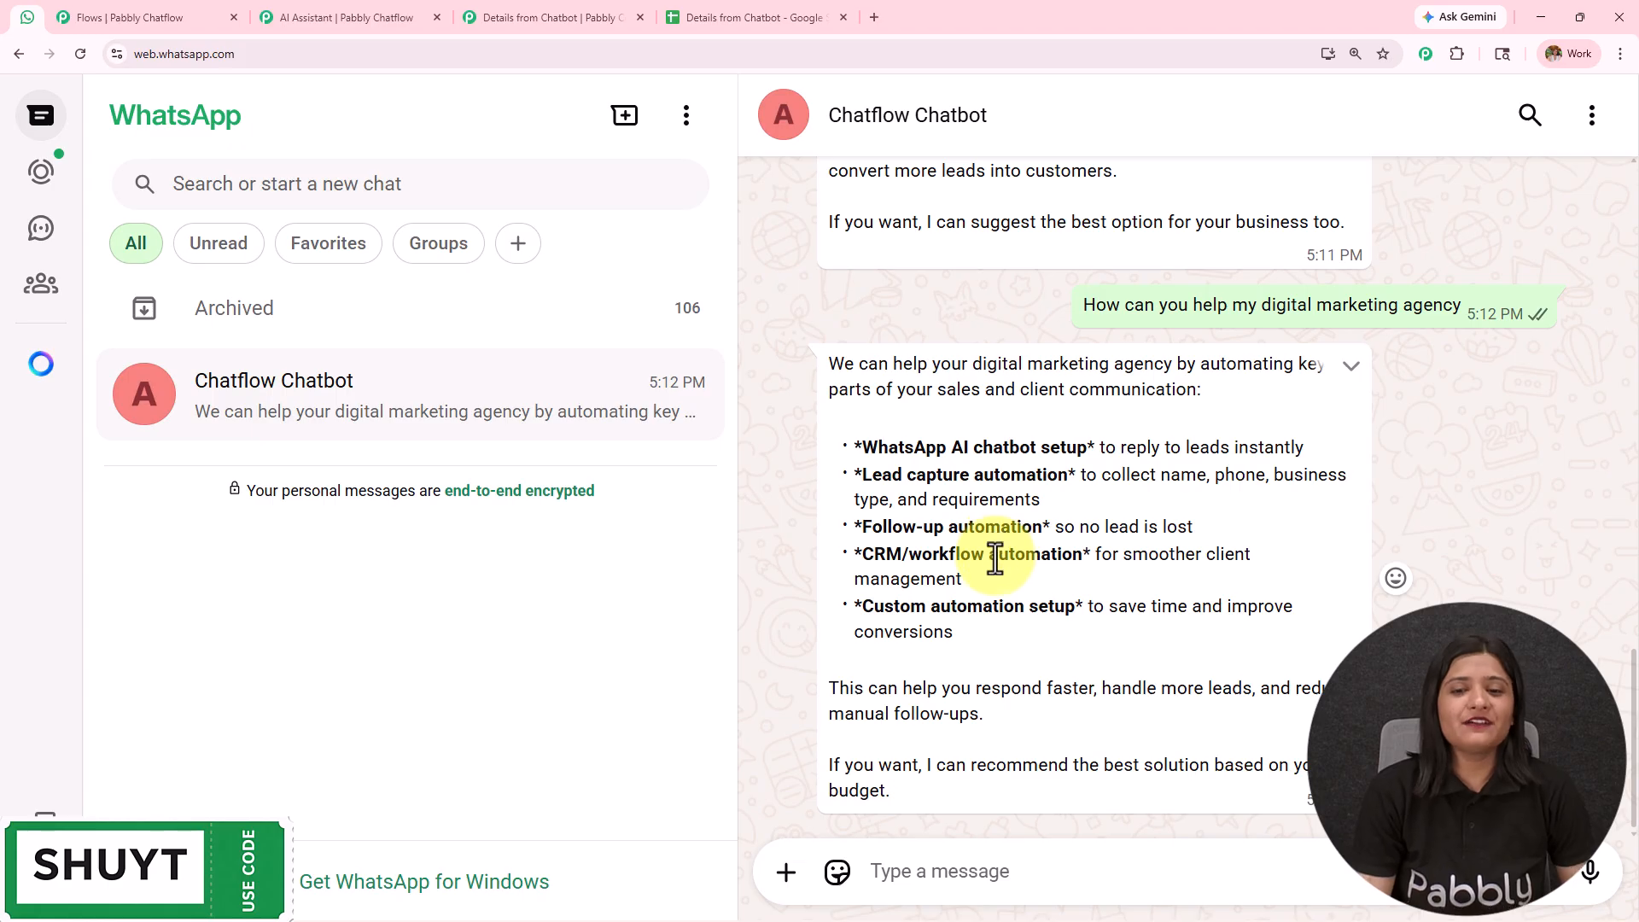
- Review the services listed in the chatbot's reply about the digital marketing agency and look back over the earlier conversation
drag(818, 366, 1236, 406)
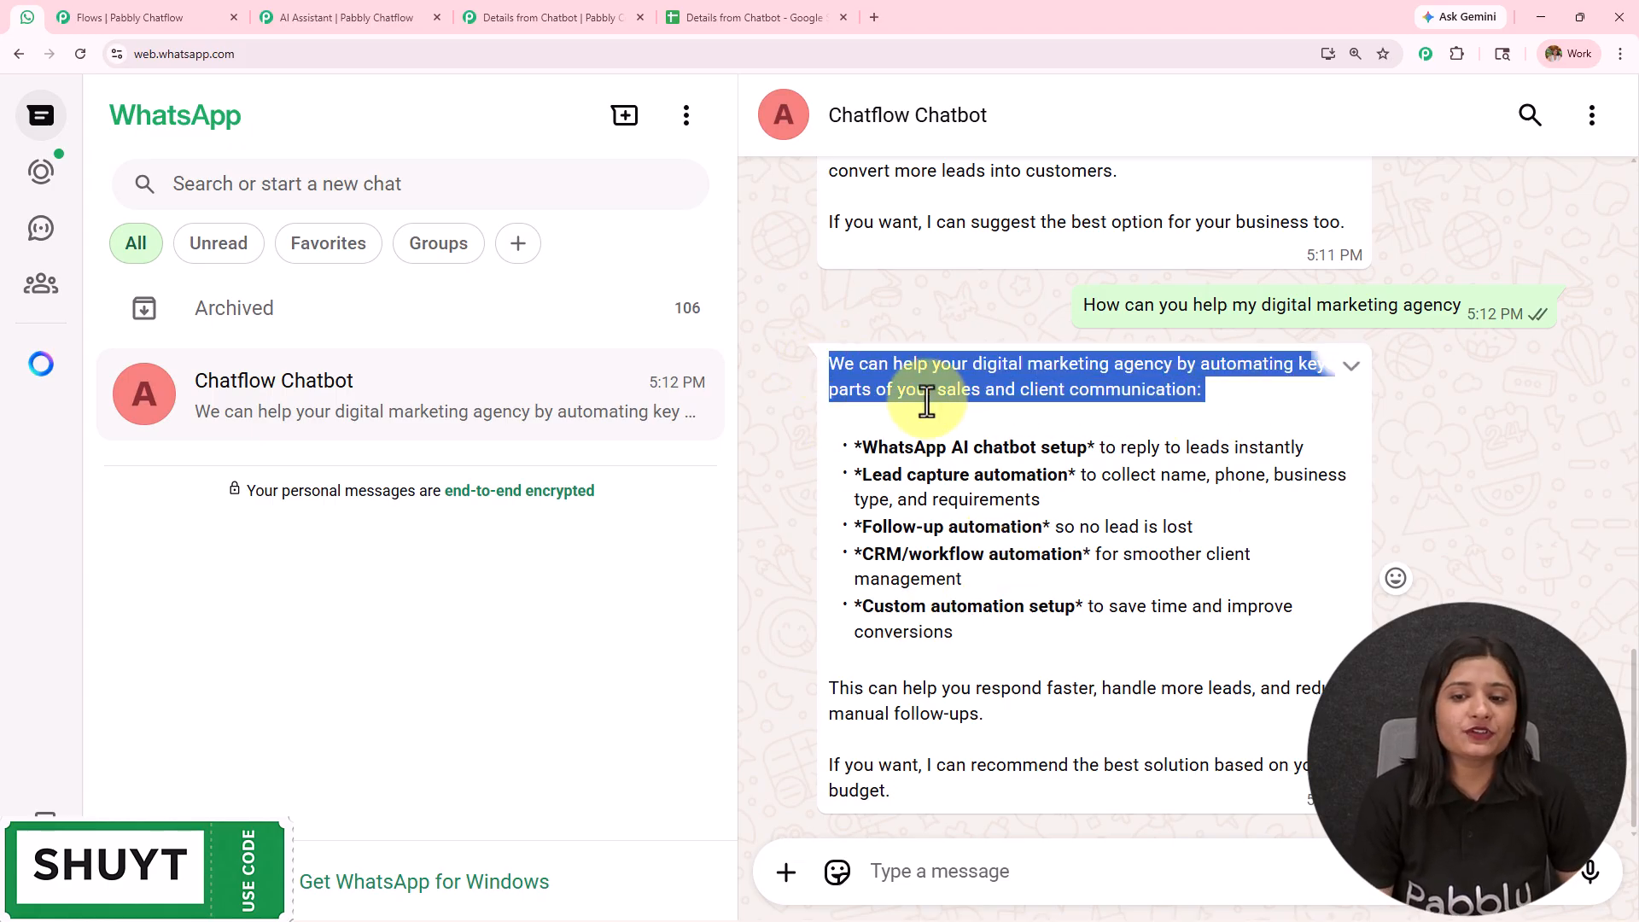
drag(854, 447, 1098, 447)
drag(855, 474, 1092, 476)
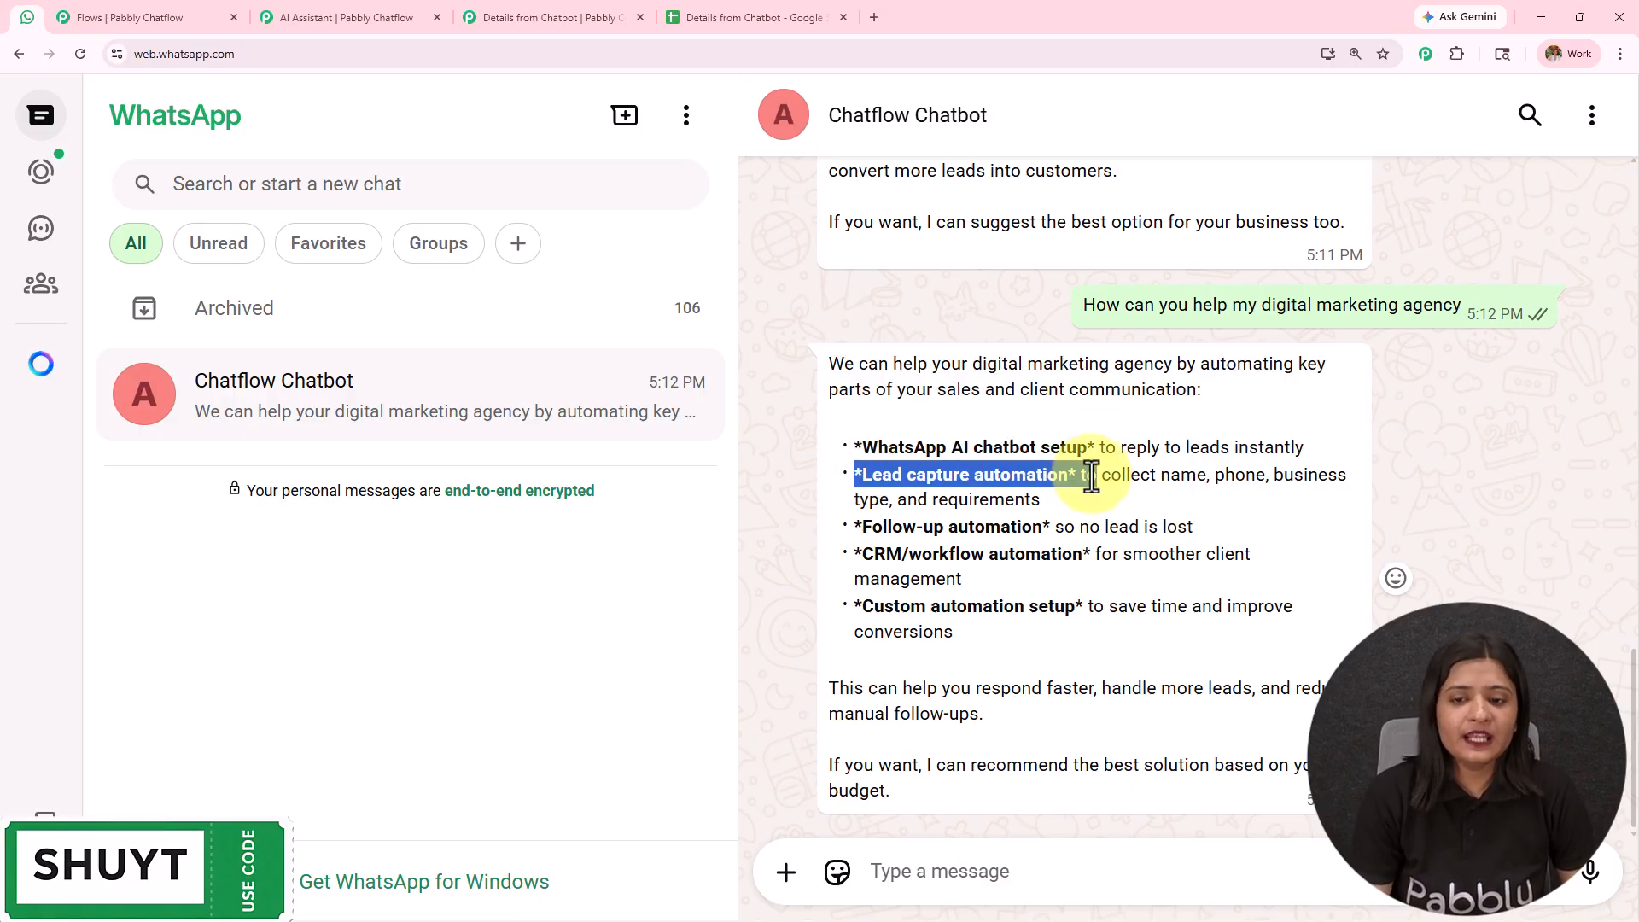
drag(860, 527, 1073, 526)
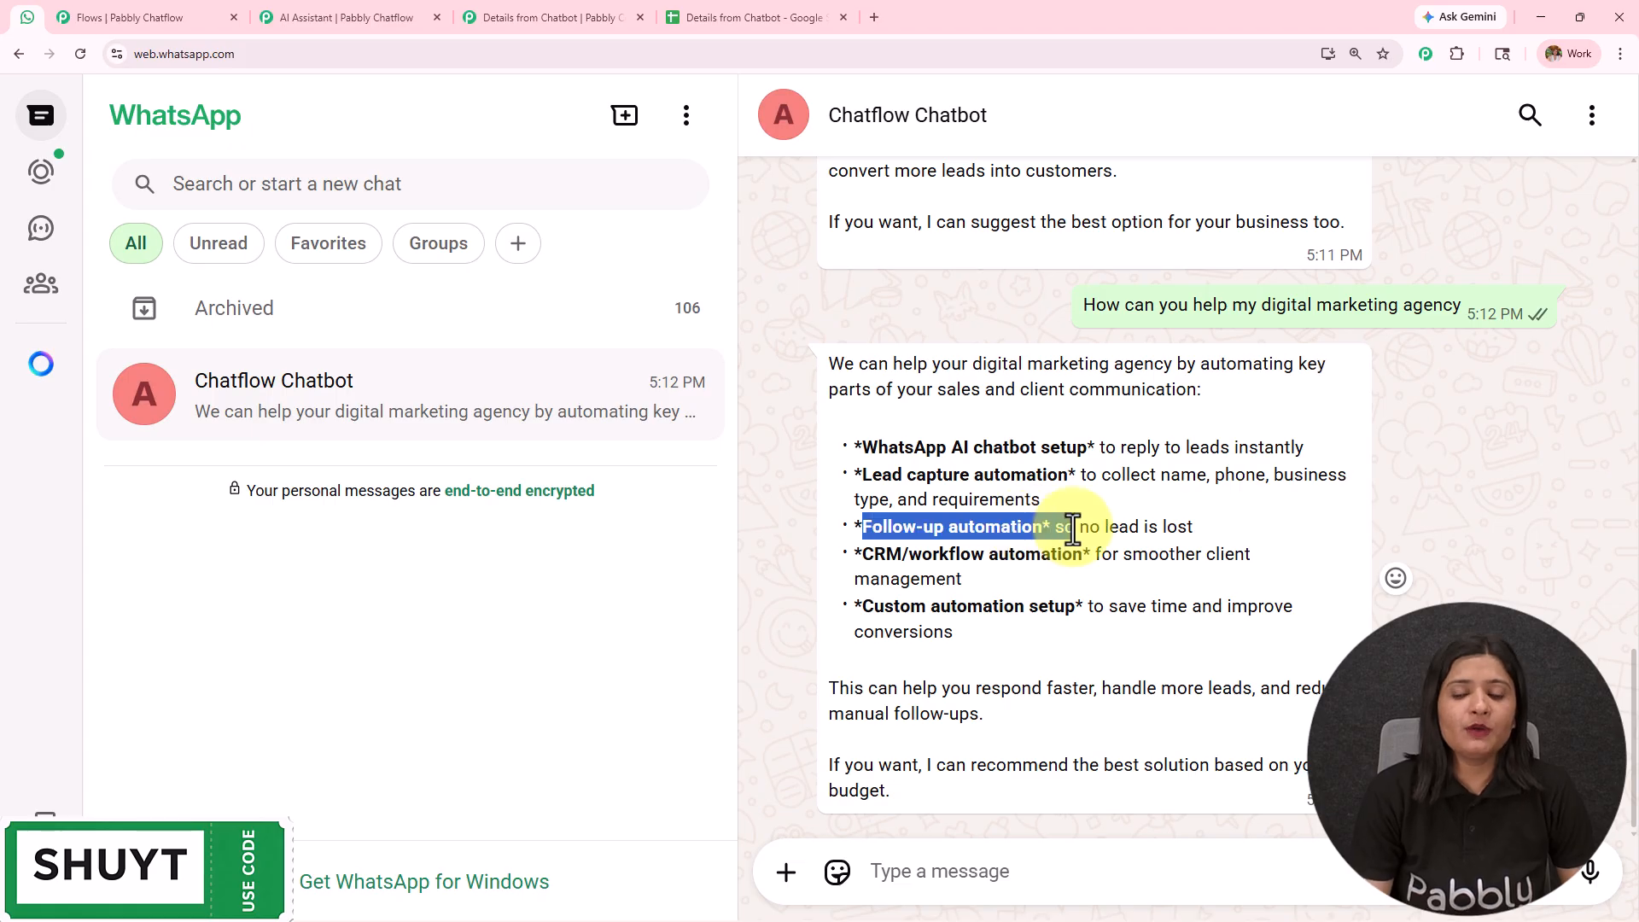
drag(862, 554, 1084, 609)
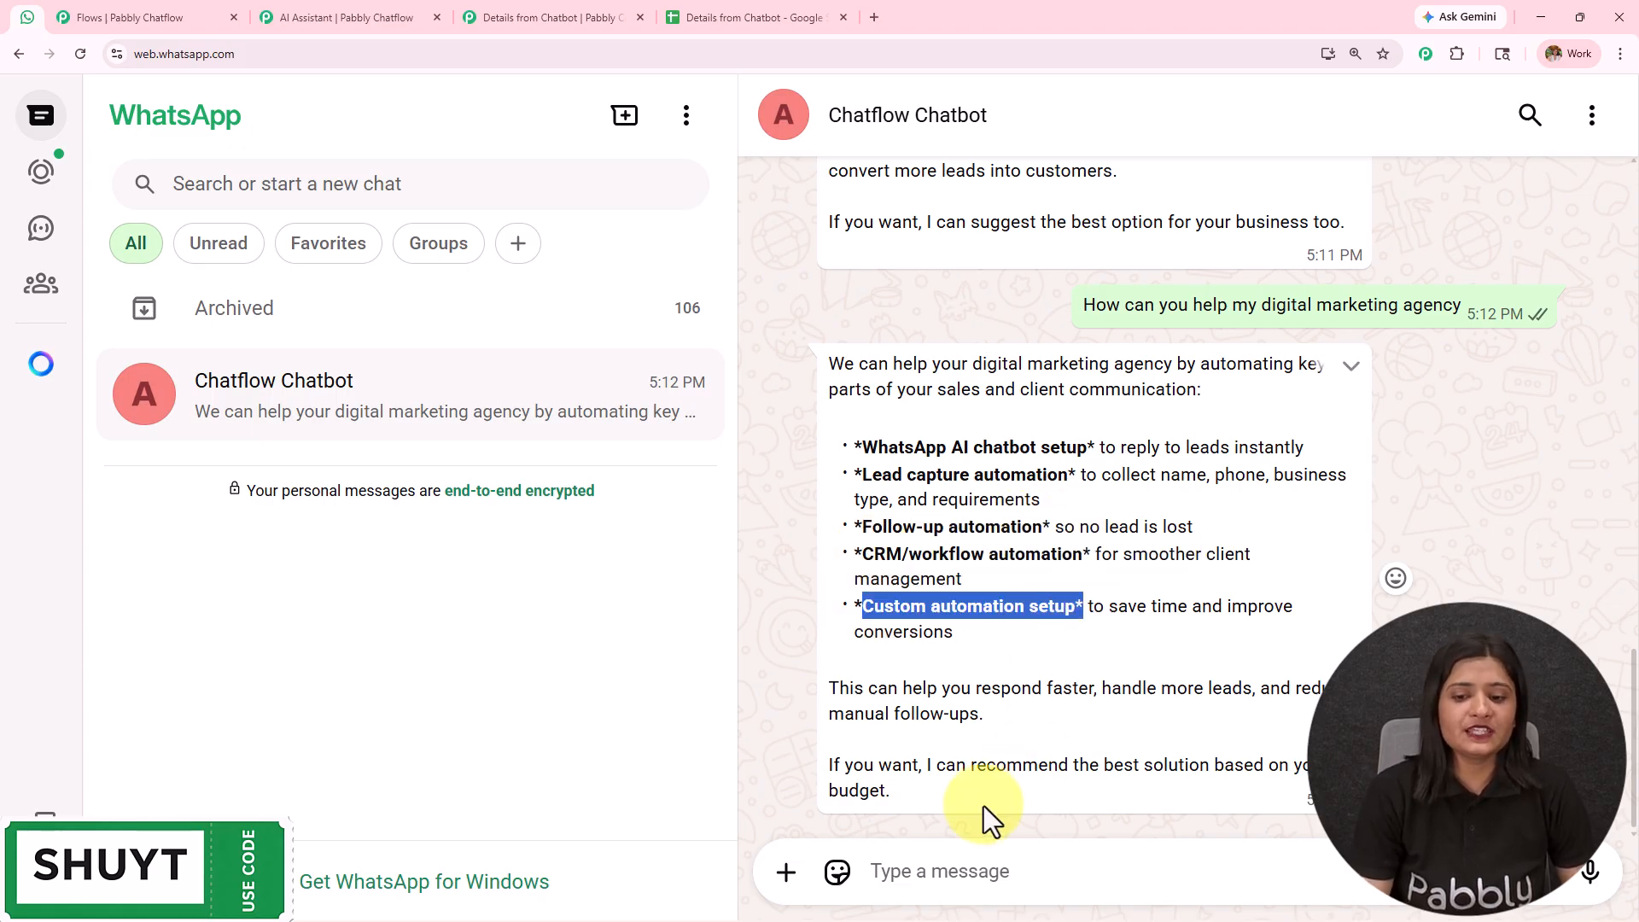
drag(981, 827, 834, 358)
scroll(1151, 514, up, 4)
scroll(1151, 514, up, 6)
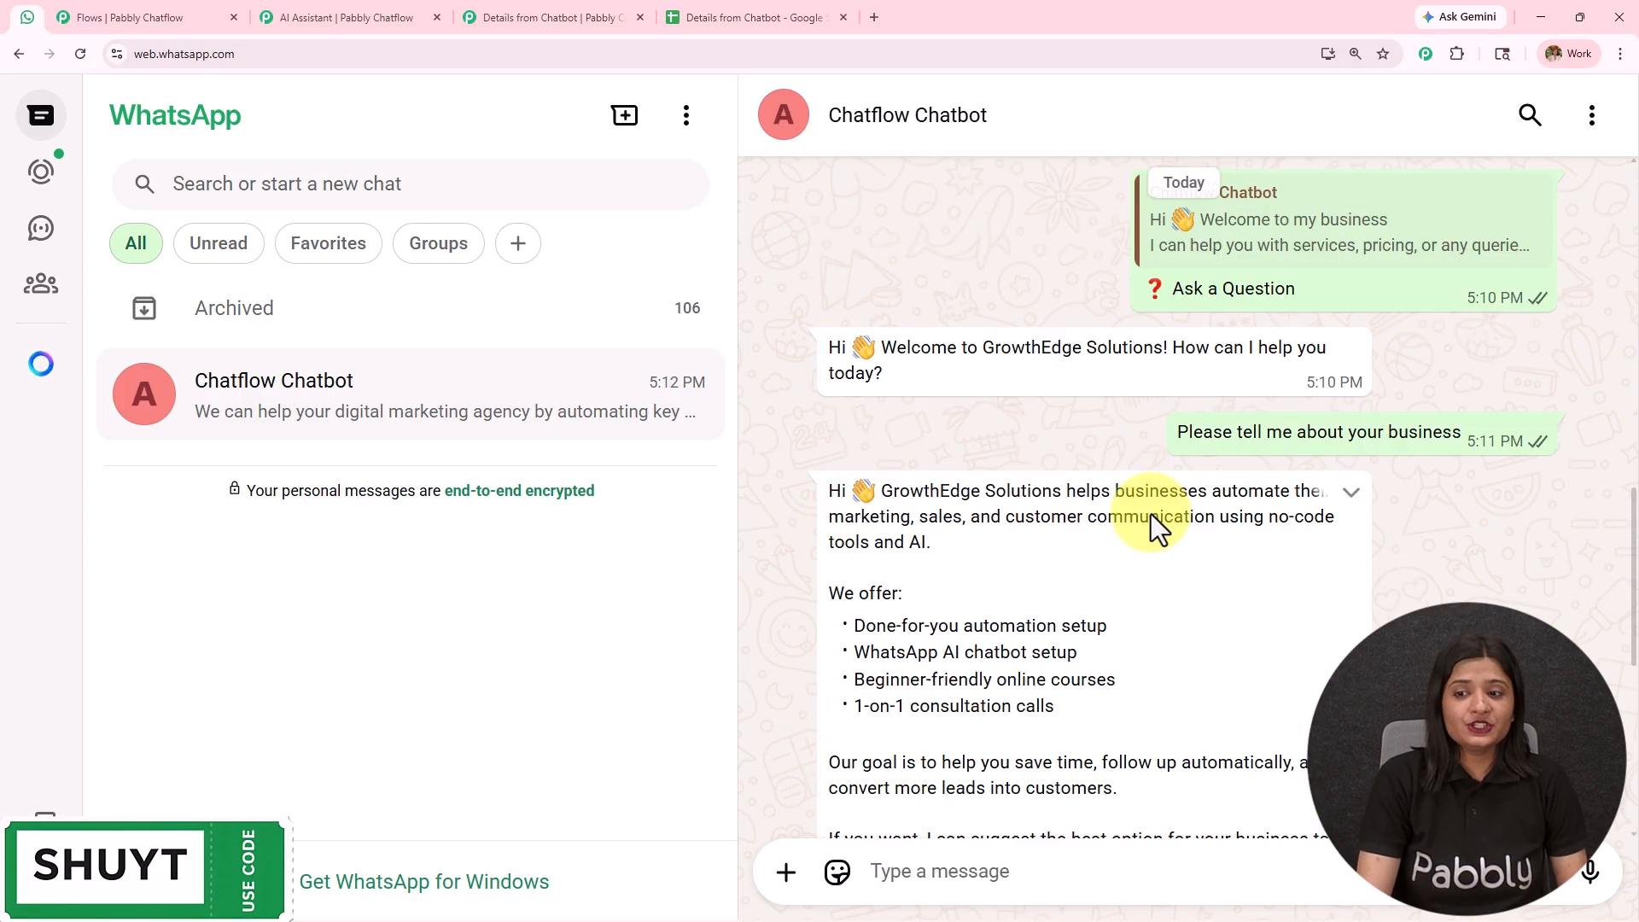
scroll(1152, 515, down, 8)
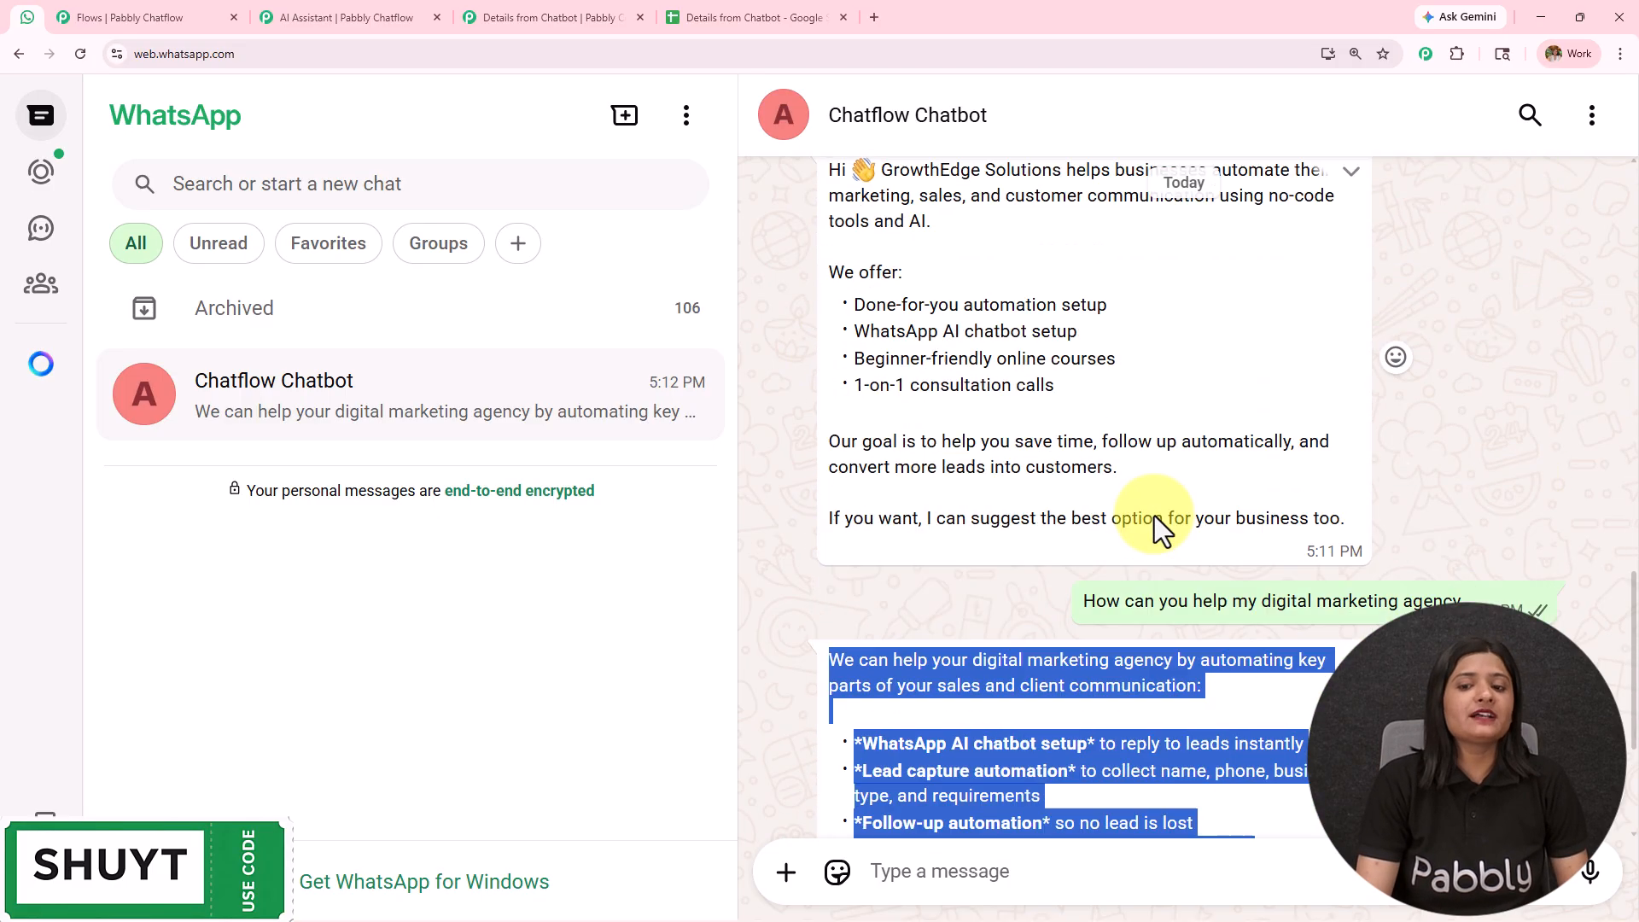
scroll(1155, 516, up, 9)
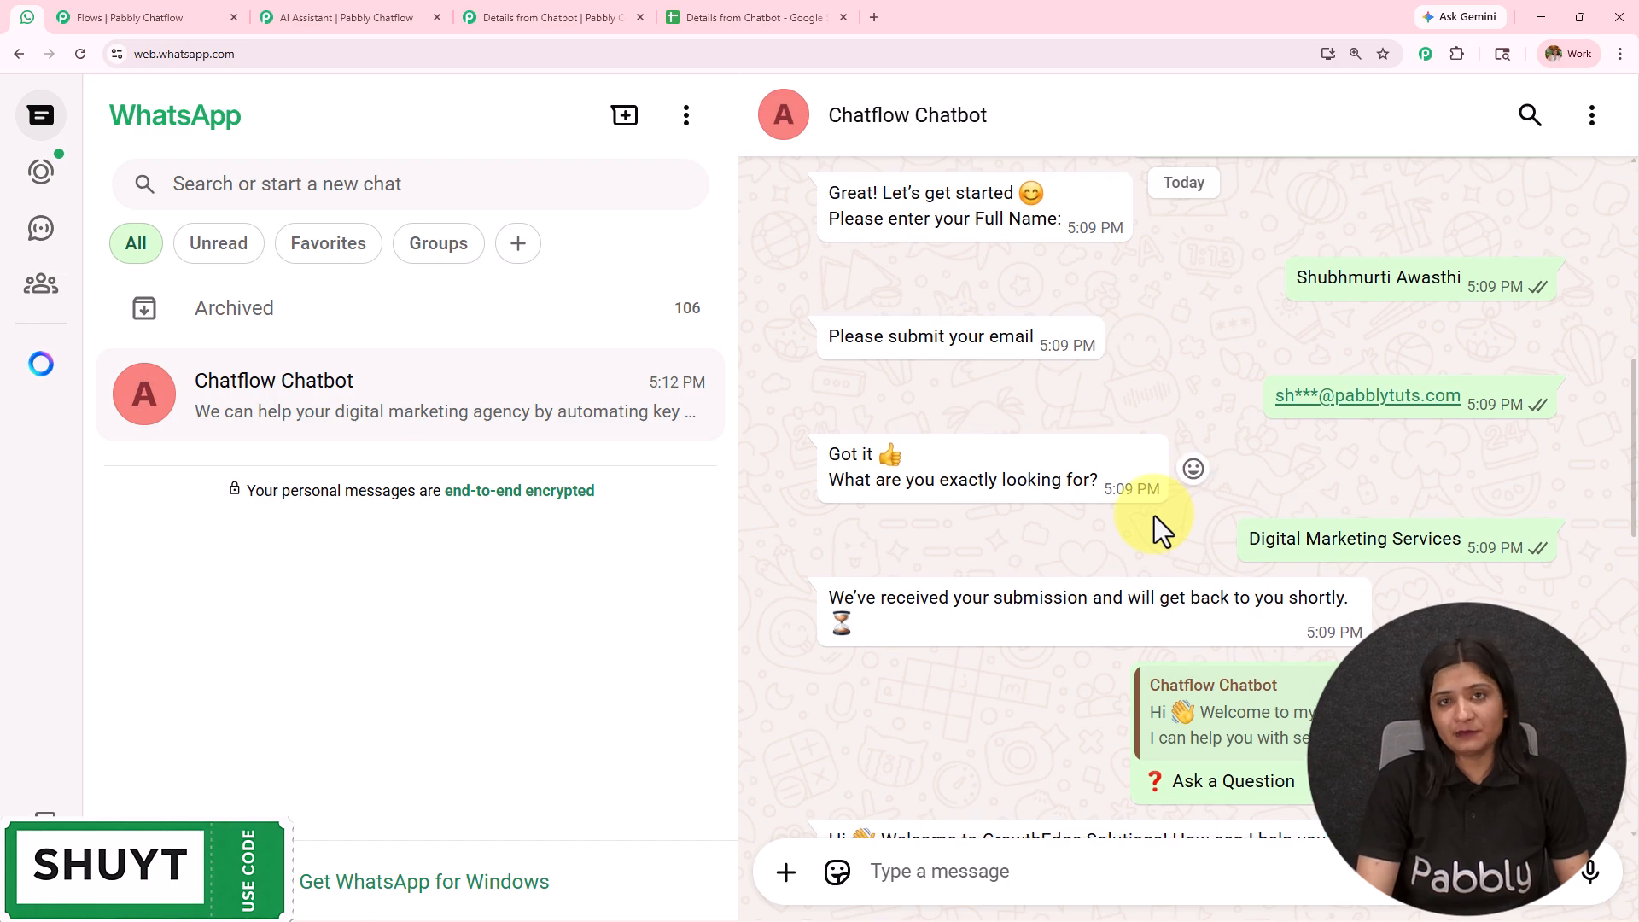
scroll(1154, 516, up, 3)
scroll(1310, 413, down, 2)
scroll(1356, 567, up, 5)
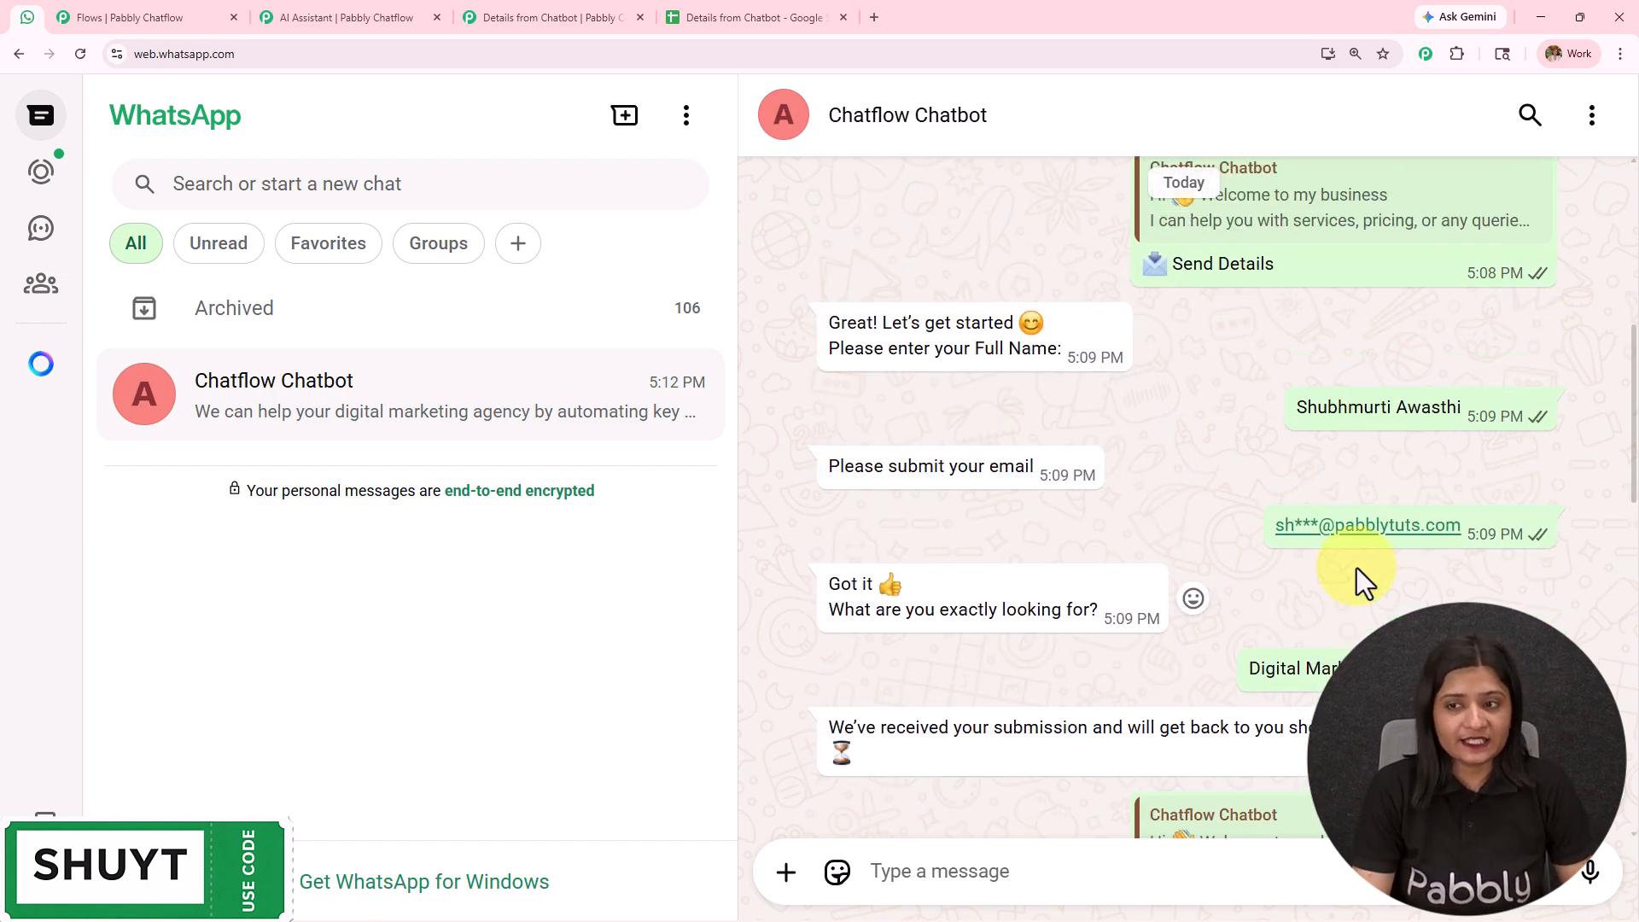
- Switch to Pabbly Chatflow and examine the WhatsApp Chatbot flow from its question, API Request and closing message nodes to the Assign AI Assistant node
click(106, 4)
scroll(1110, 494, down, 3)
drag(813, 619, 726, 620)
scroll(700, 574, up, 3)
drag(894, 619, 504, 662)
drag(1121, 645, 739, 688)
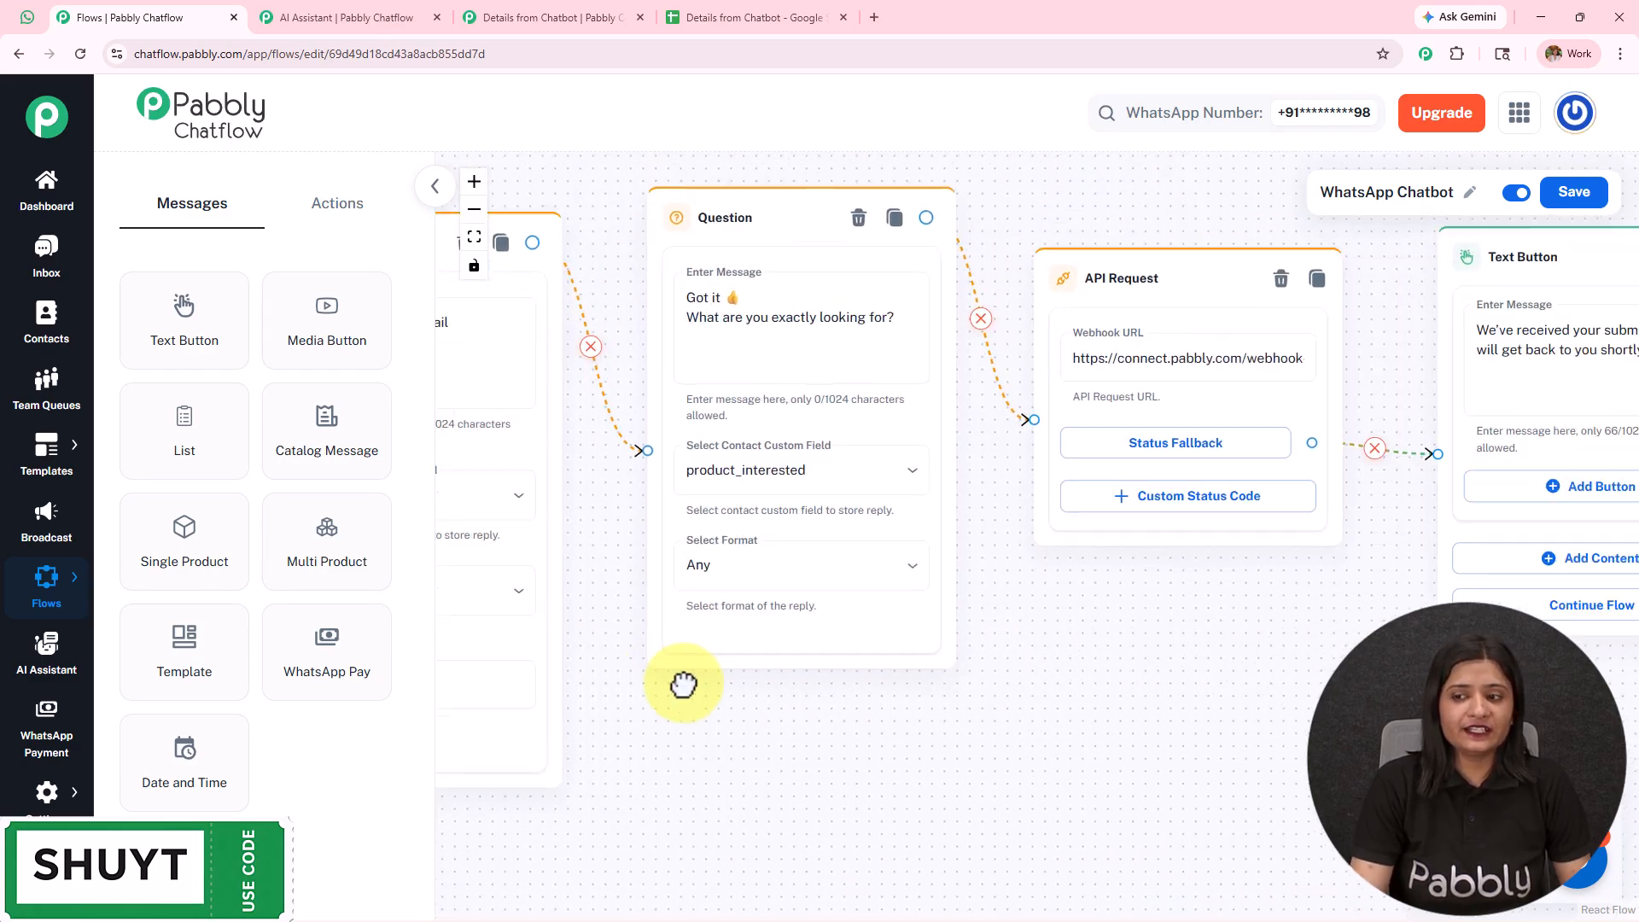
drag(1032, 711, 631, 683)
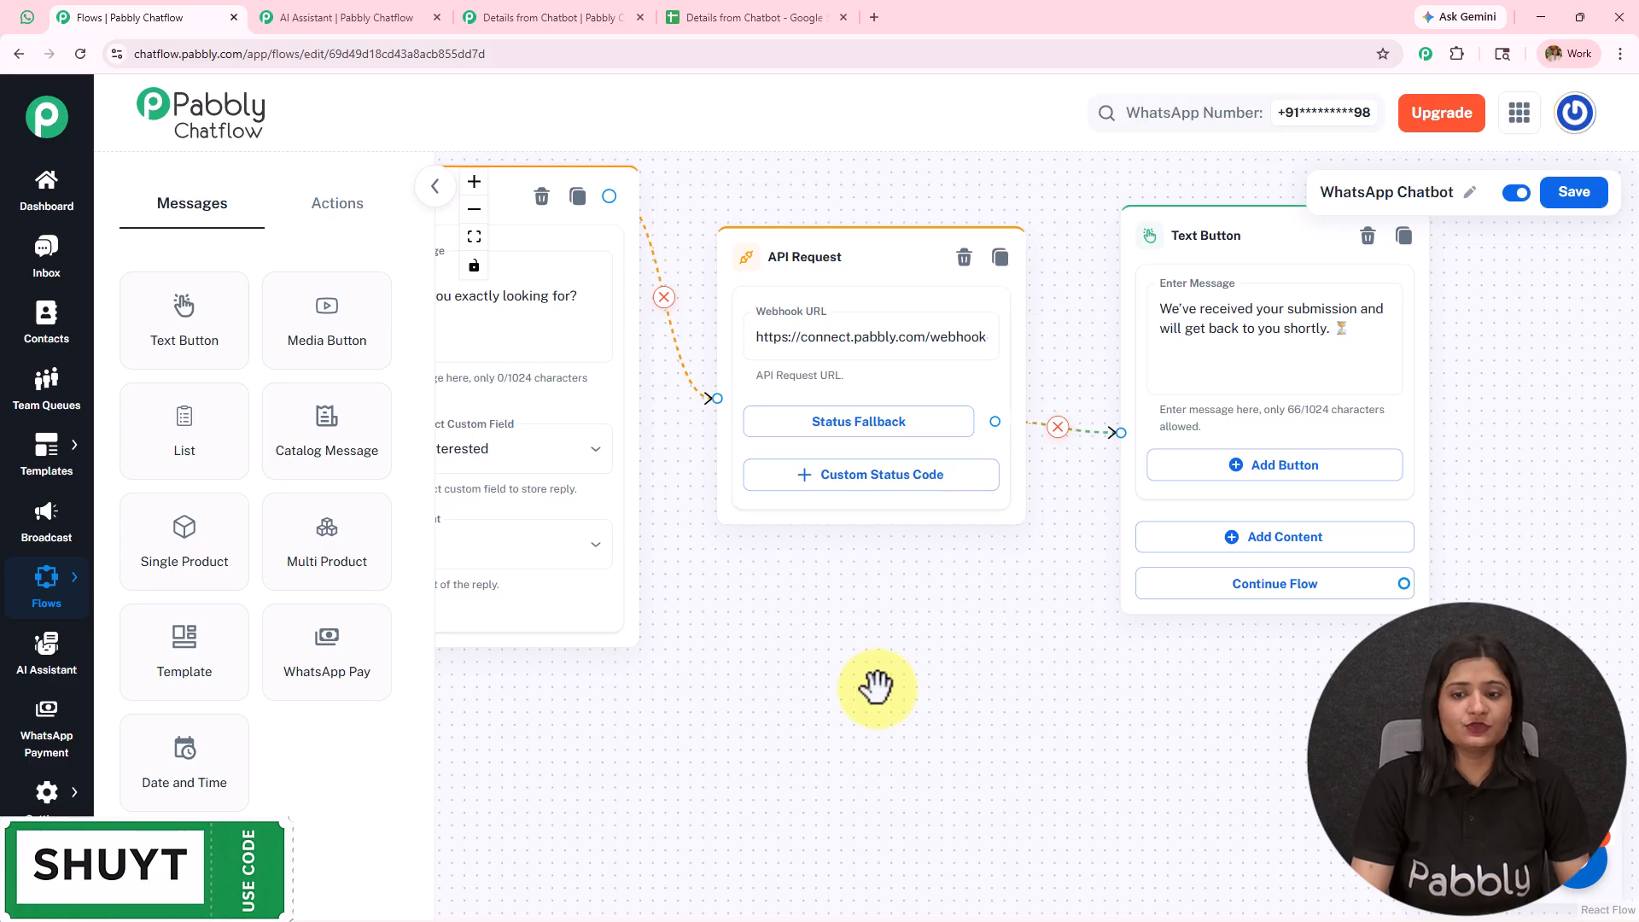
drag(874, 688, 1526, 271)
drag(666, 491, 1478, 484)
drag(1344, 550, 1172, 622)
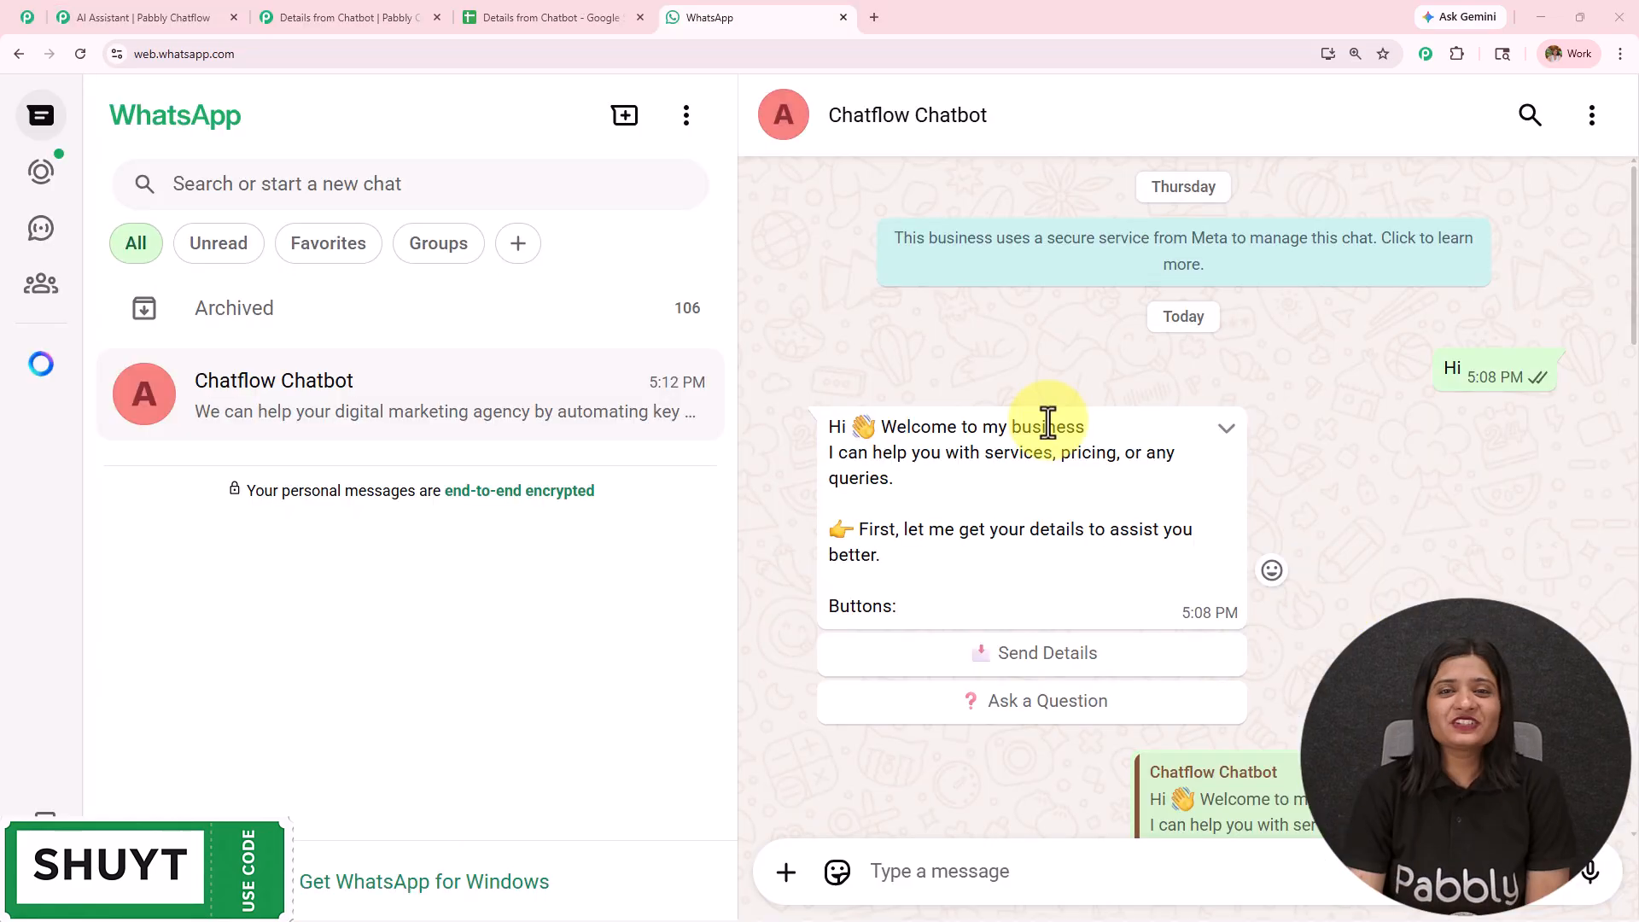
- Look through the WhatsApp conversation from the option buttons down to the chatbot's latest reply
scroll(1047, 422, down, 15)
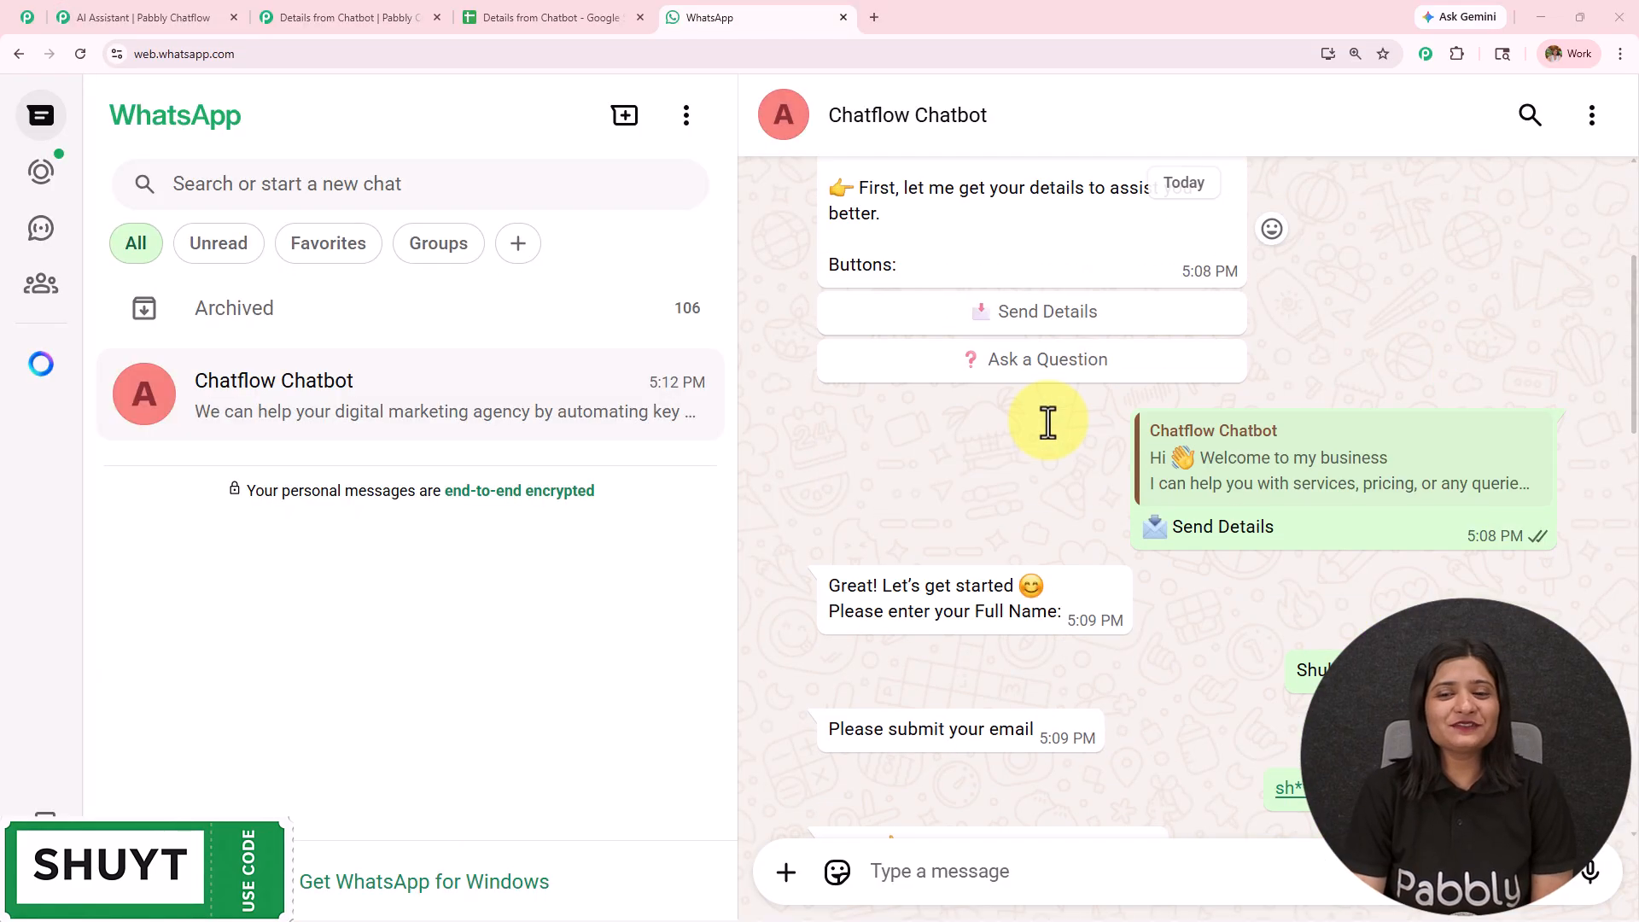
scroll(1048, 422, down, 7)
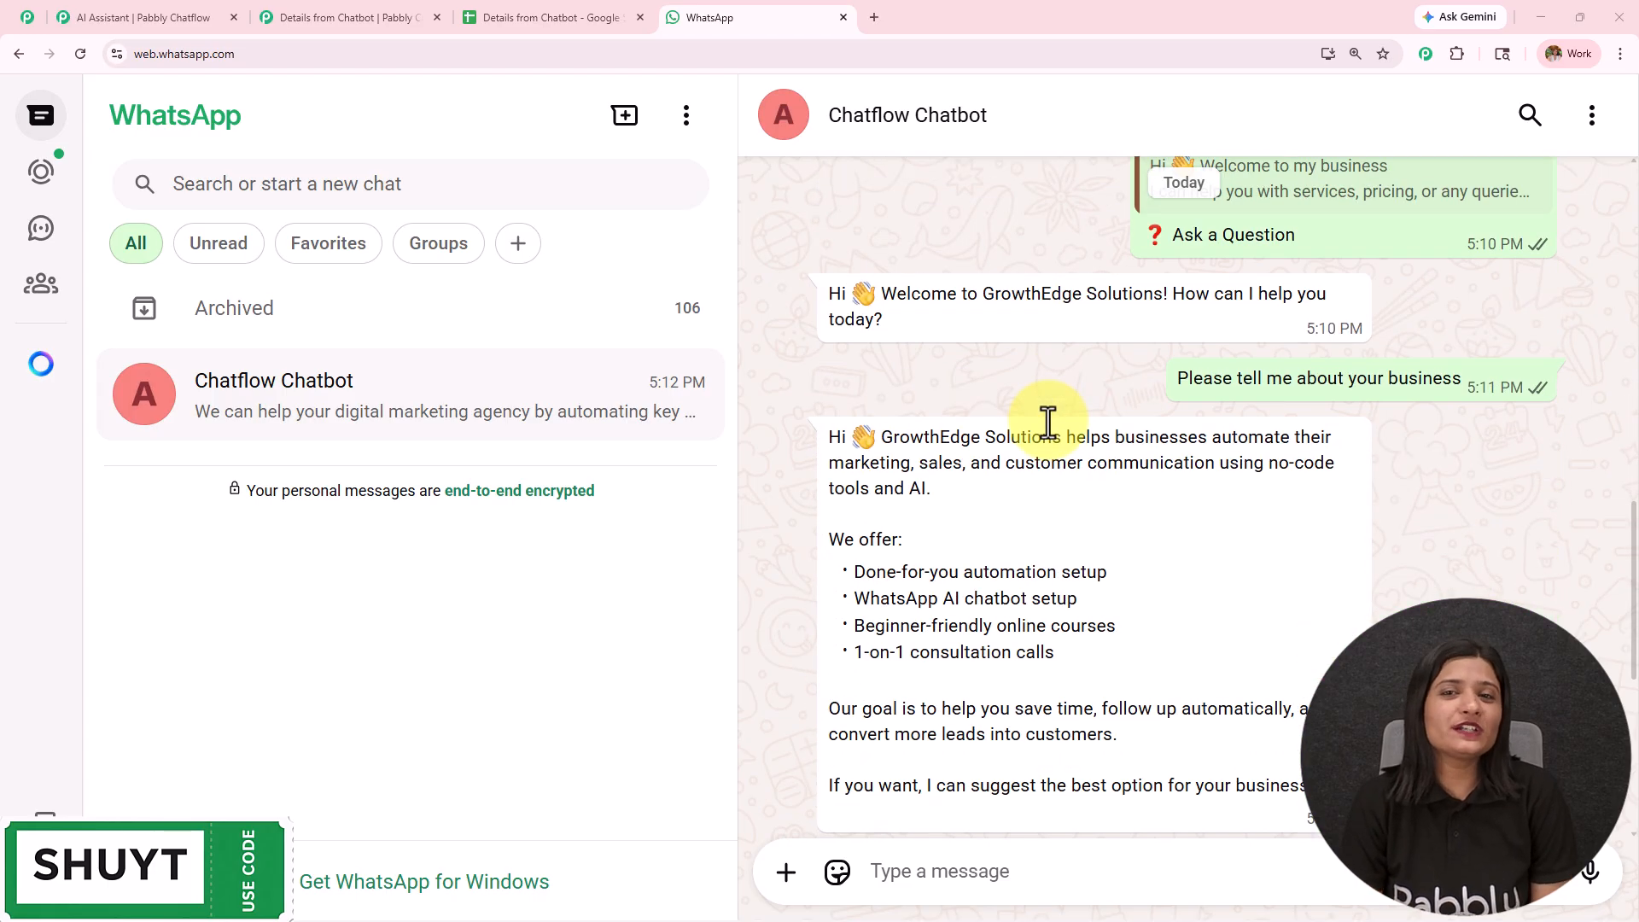
scroll(988, 428, down, 3)
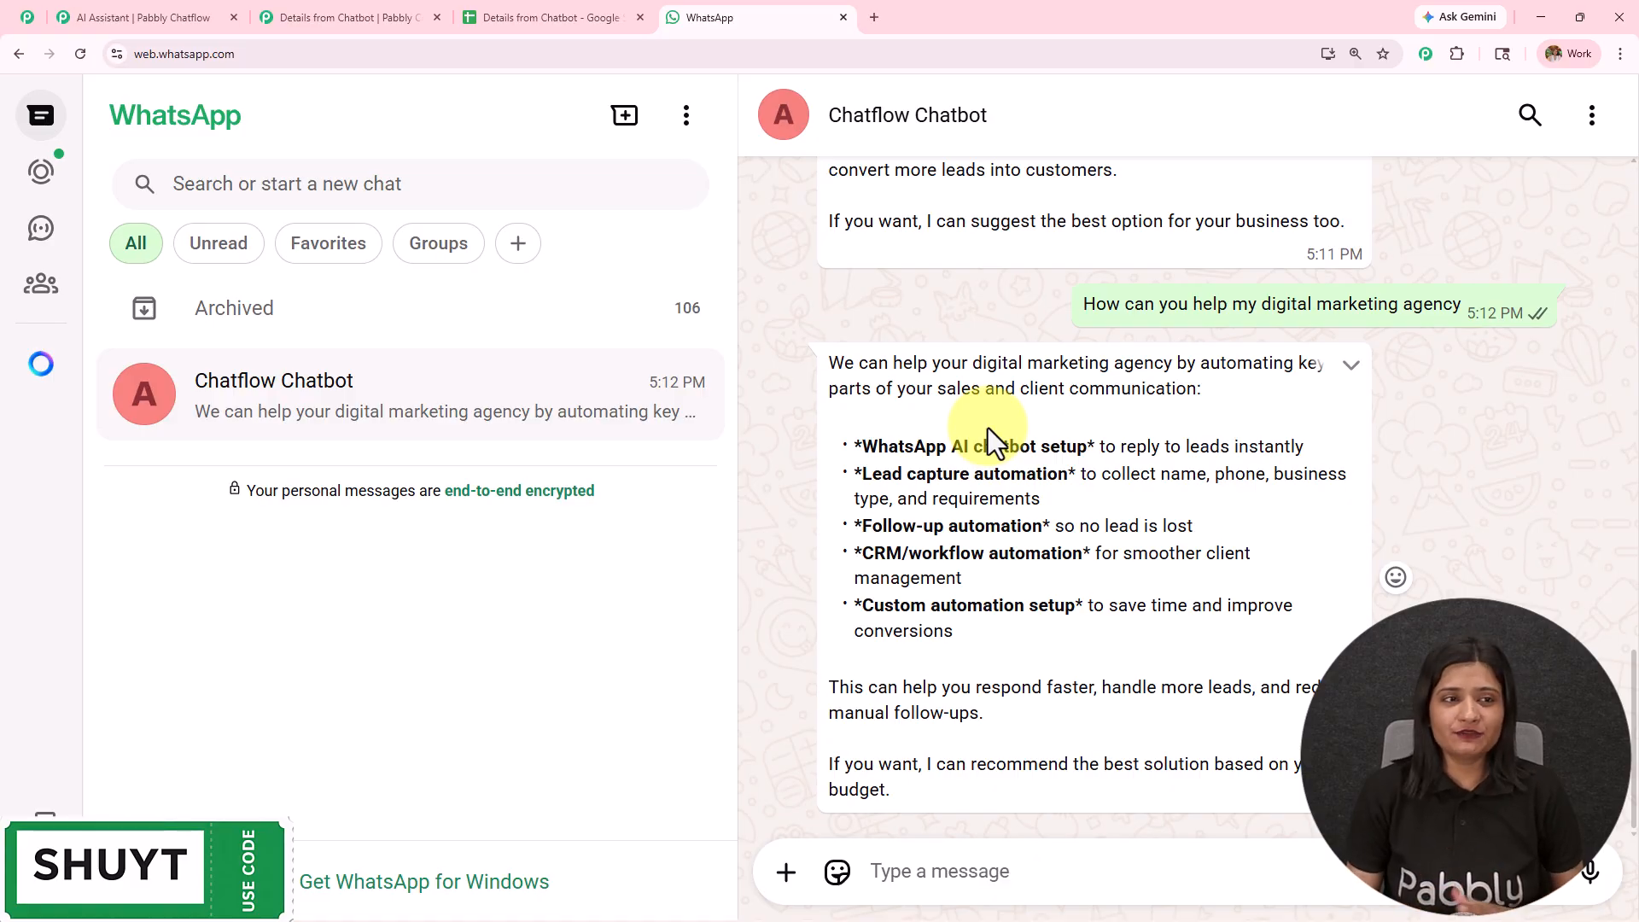
click(873, 18)
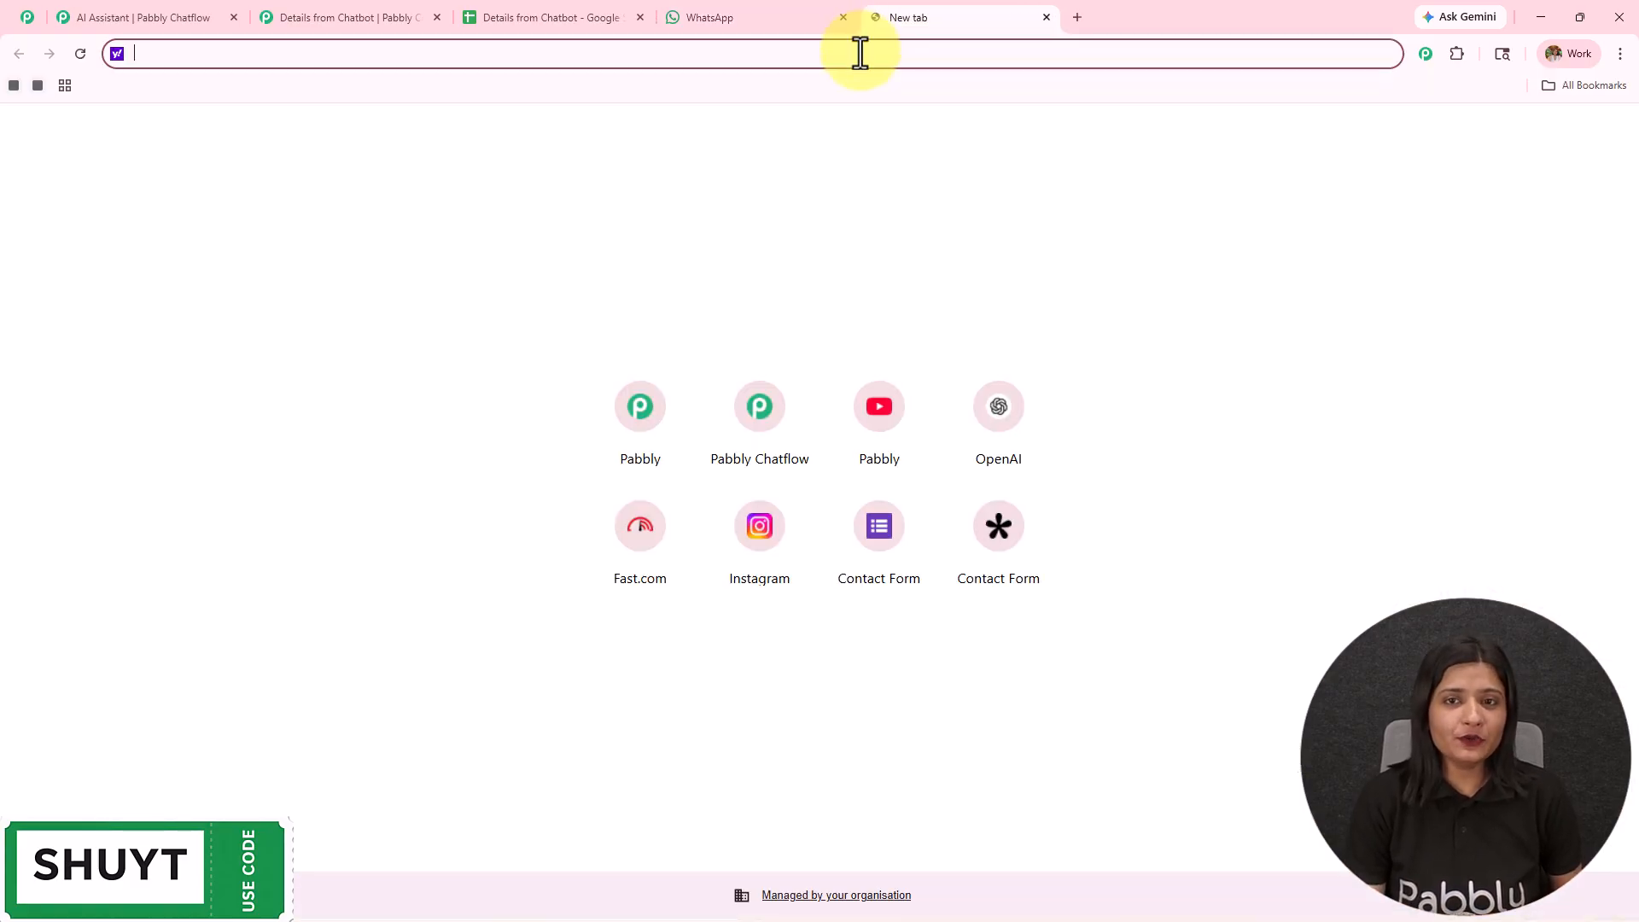
text(www)
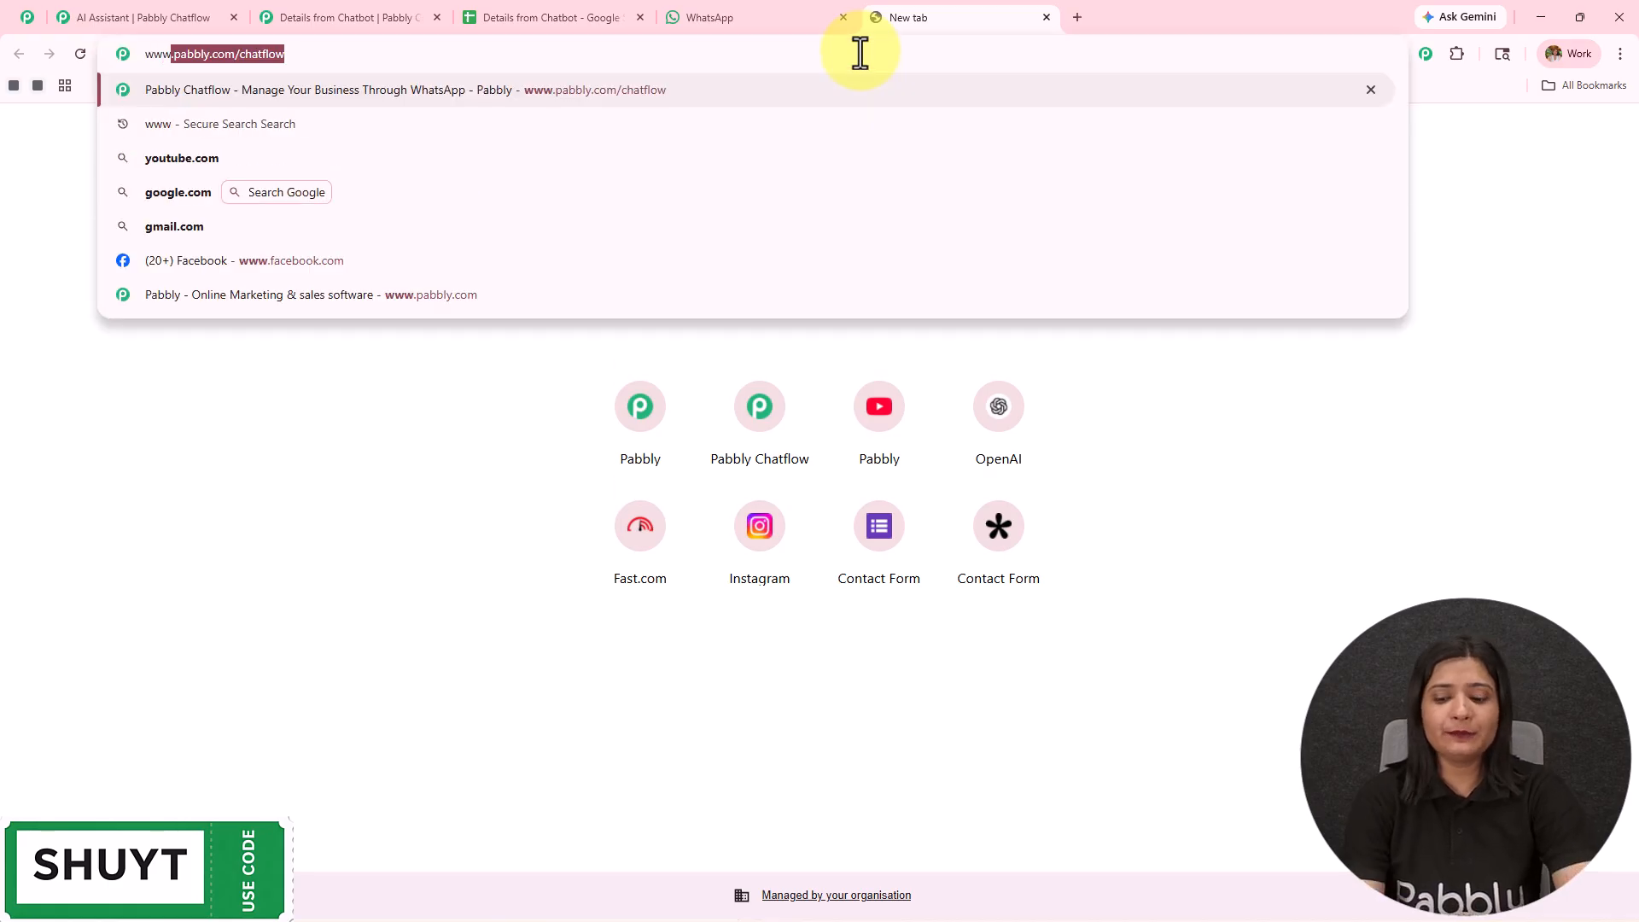
key(Return)
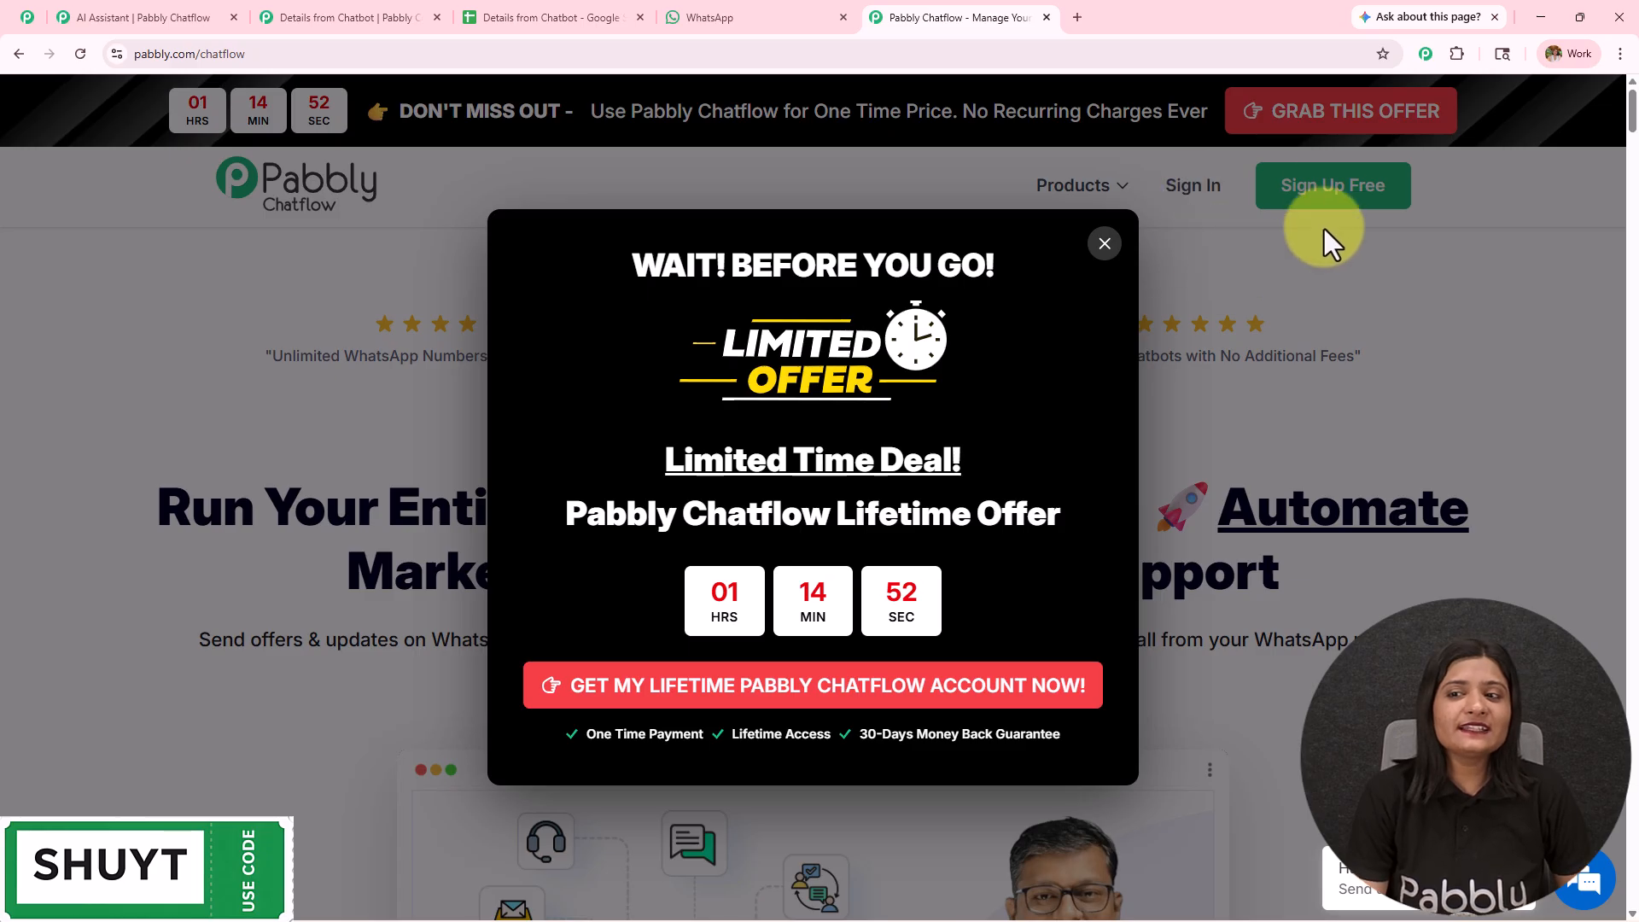
click(1104, 245)
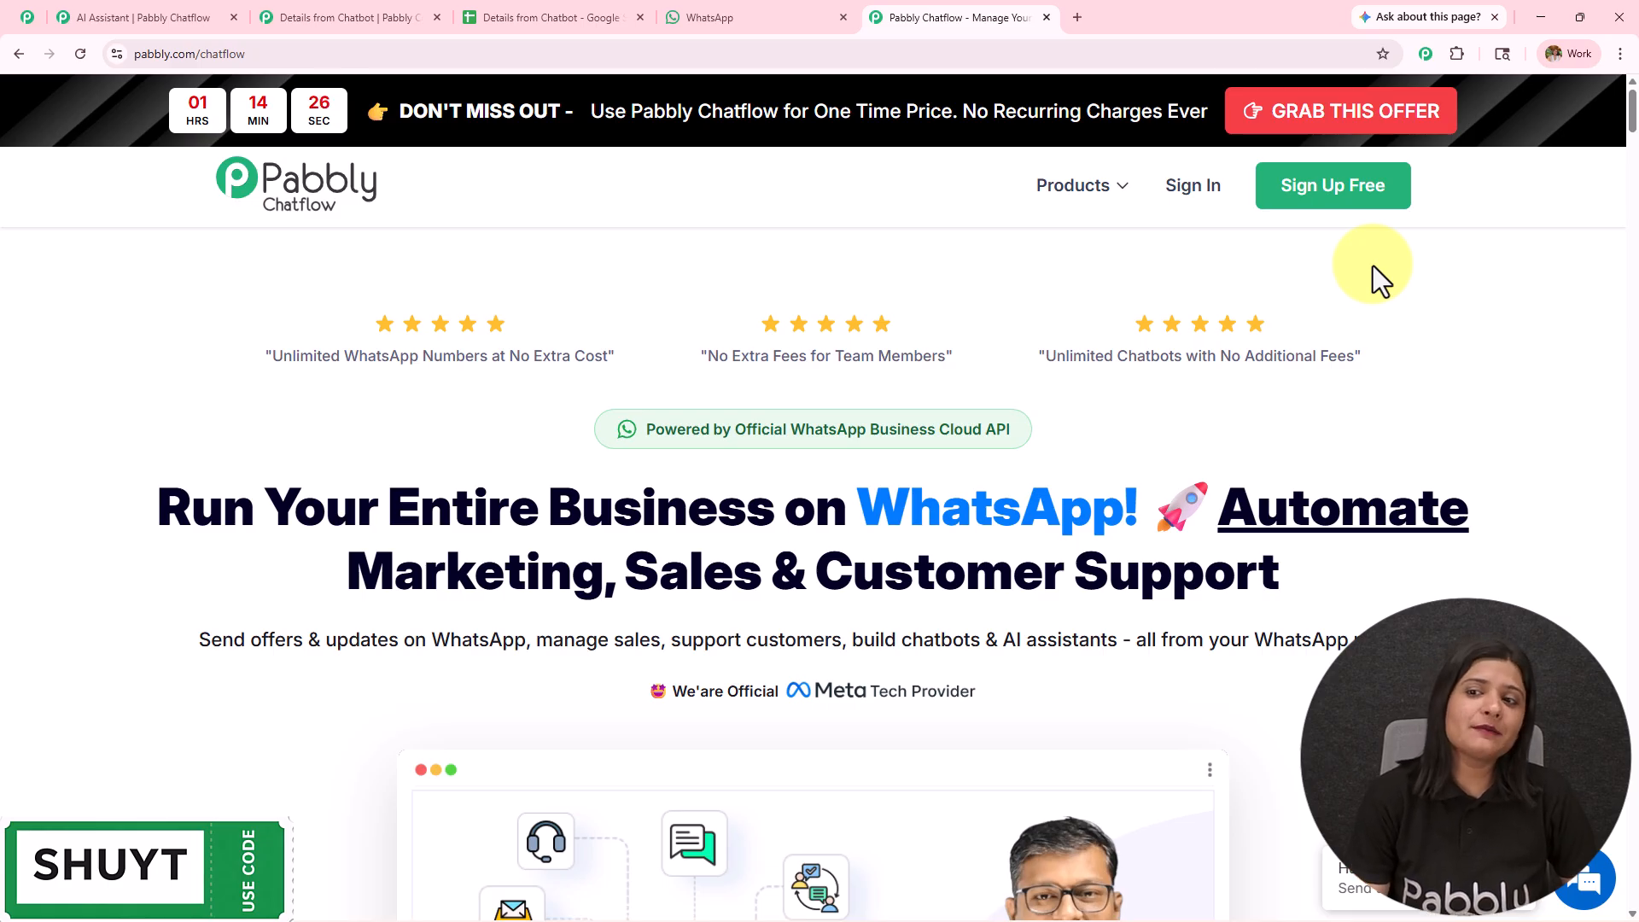
- Sign in to Pabbly and access Pabbly Chatflow from the All Pabbly Apps page to view its dashboard
click(1200, 198)
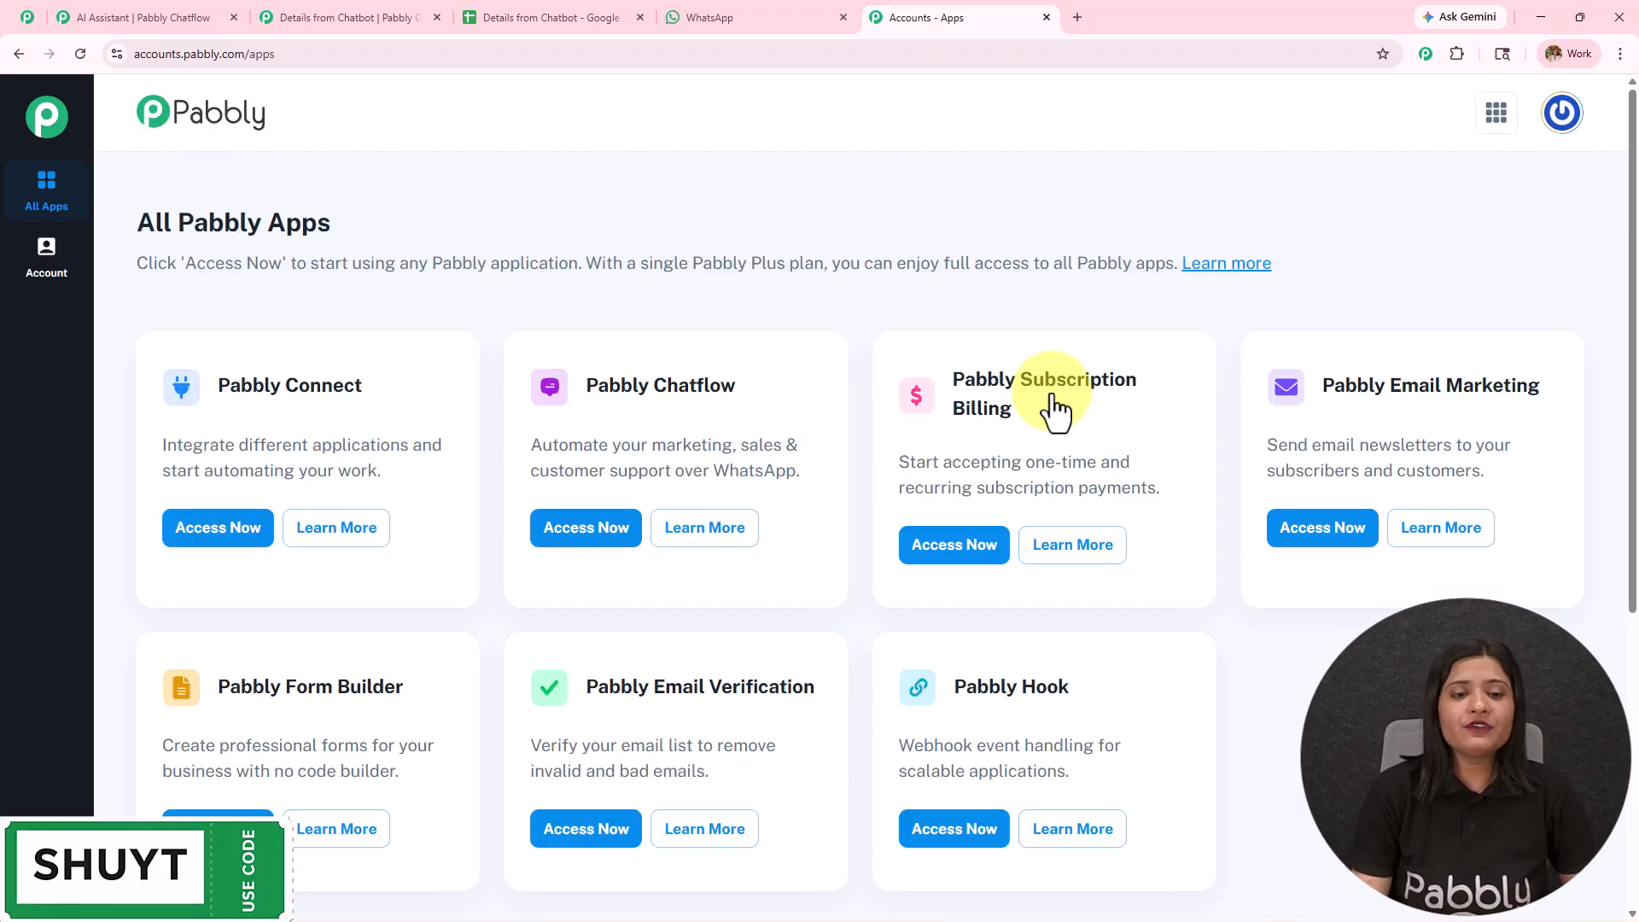
drag(586, 384, 762, 390)
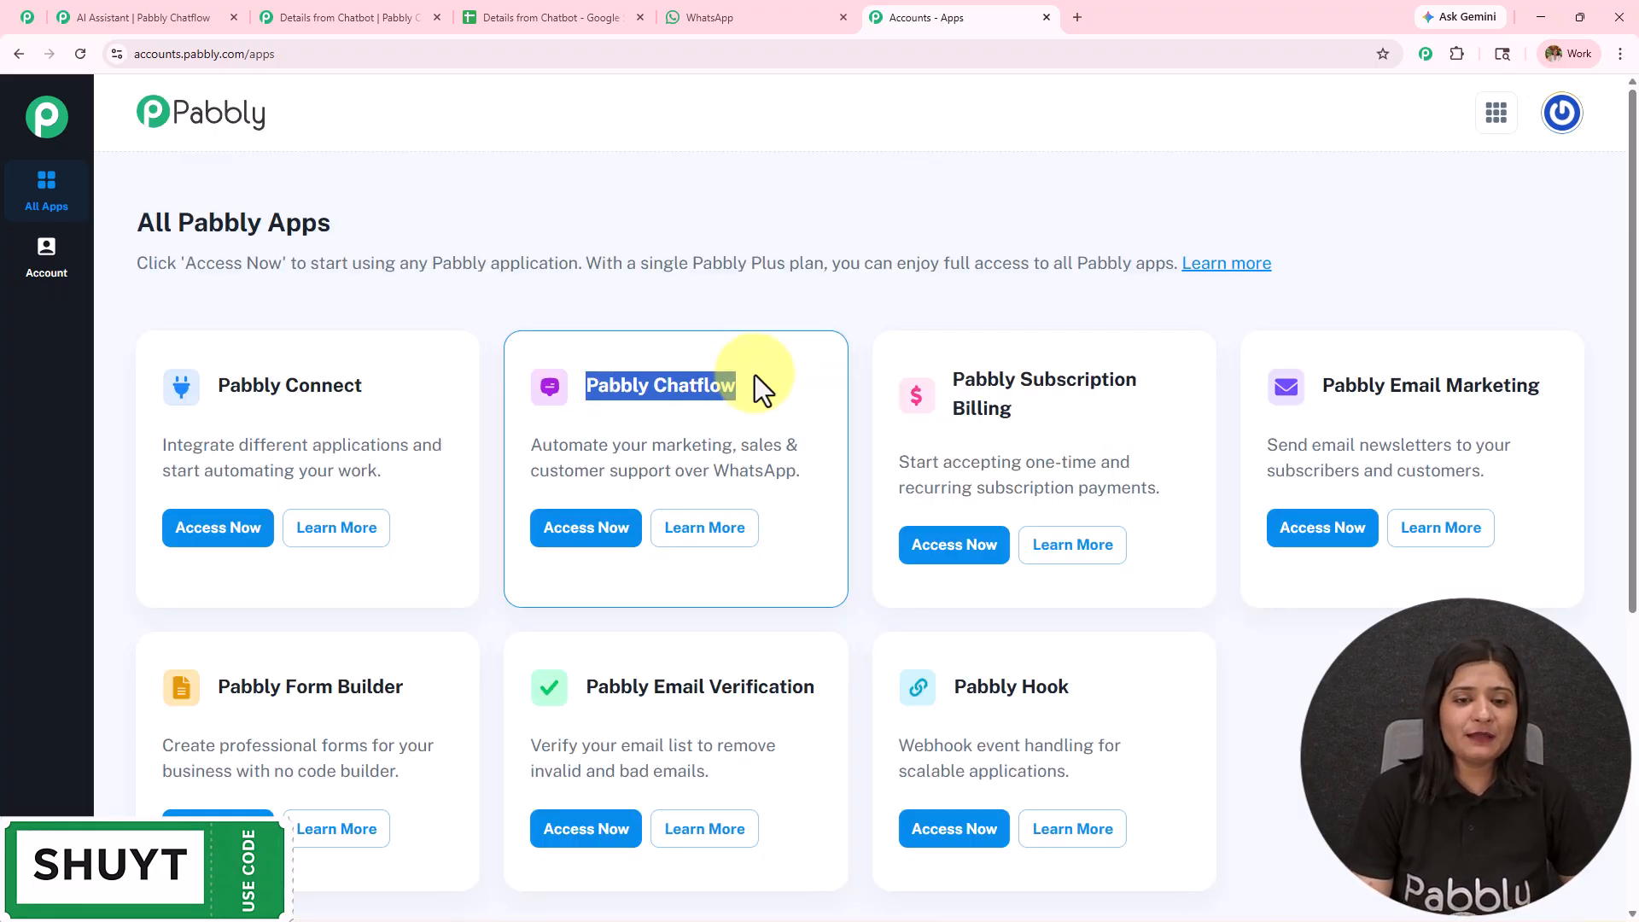
click(628, 541)
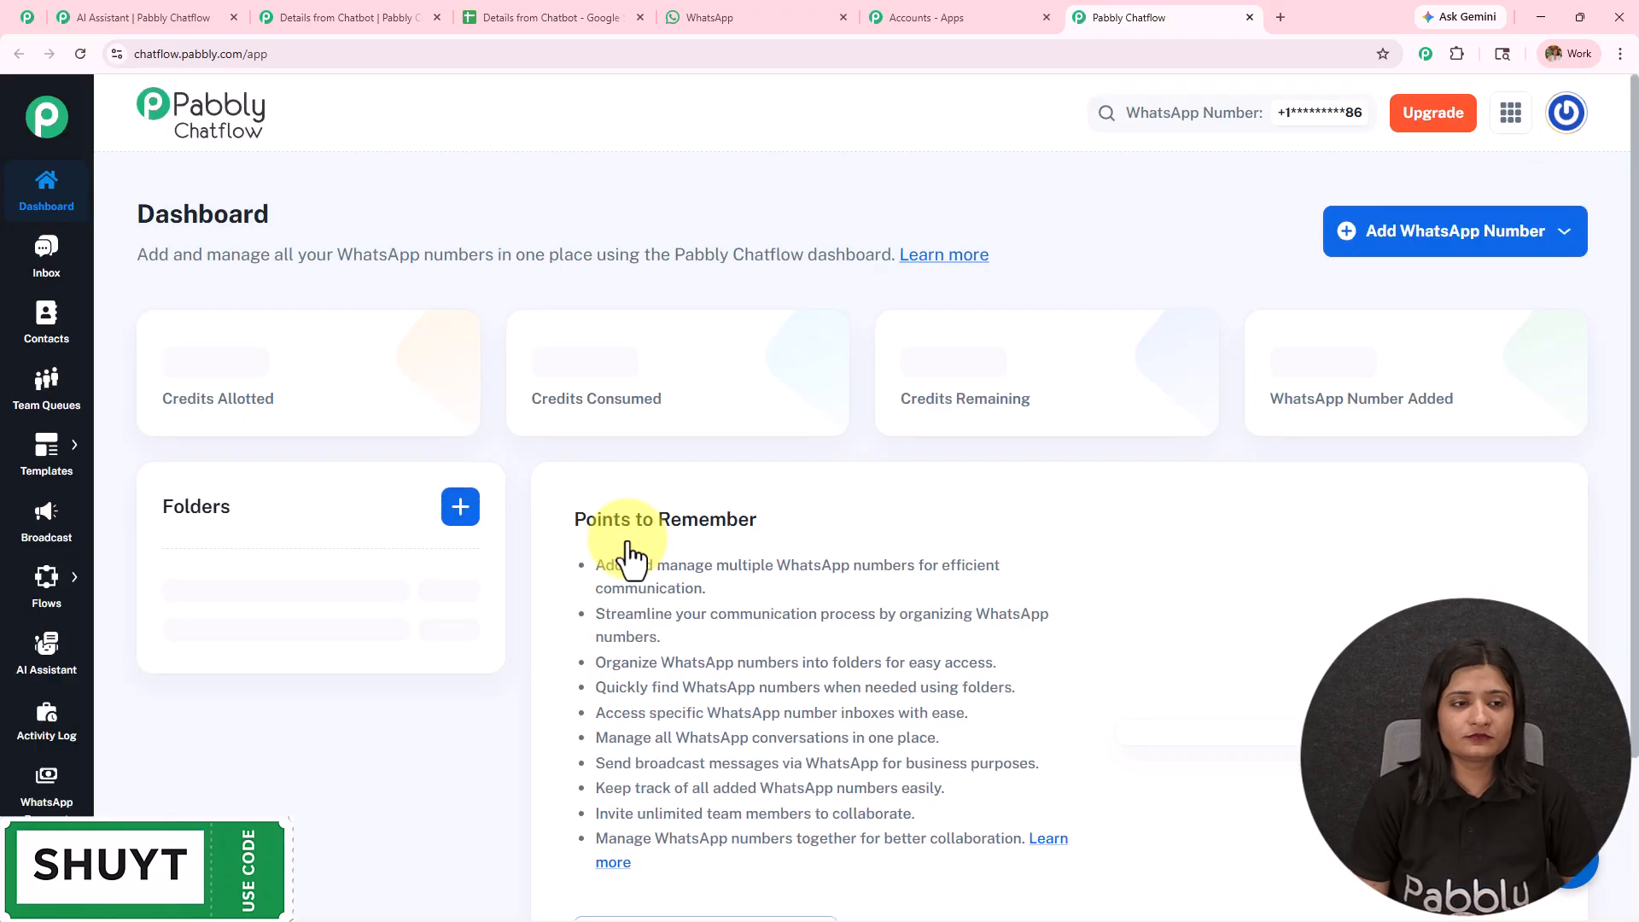
scroll(254, 213, down, 4)
scroll(216, 263, up, 4)
drag(136, 213, 382, 209)
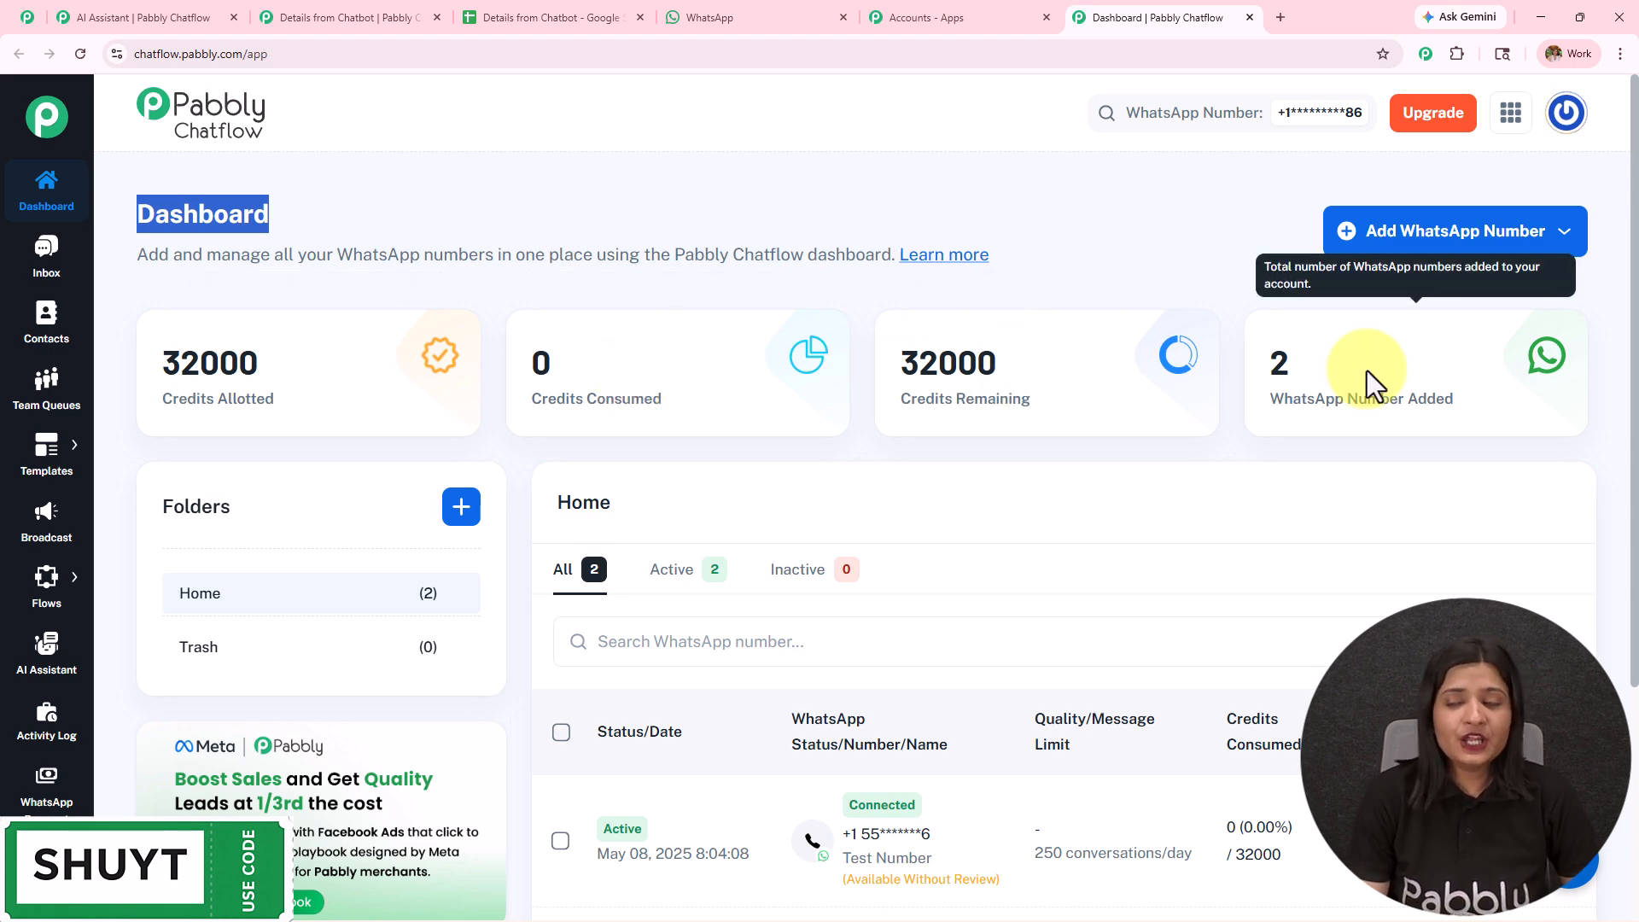
- View the WhatsApp Connect and Manual Token Connect forms for adding a WhatsApp number, closing each without connecting
click(1417, 244)
click(1313, 264)
click(1462, 256)
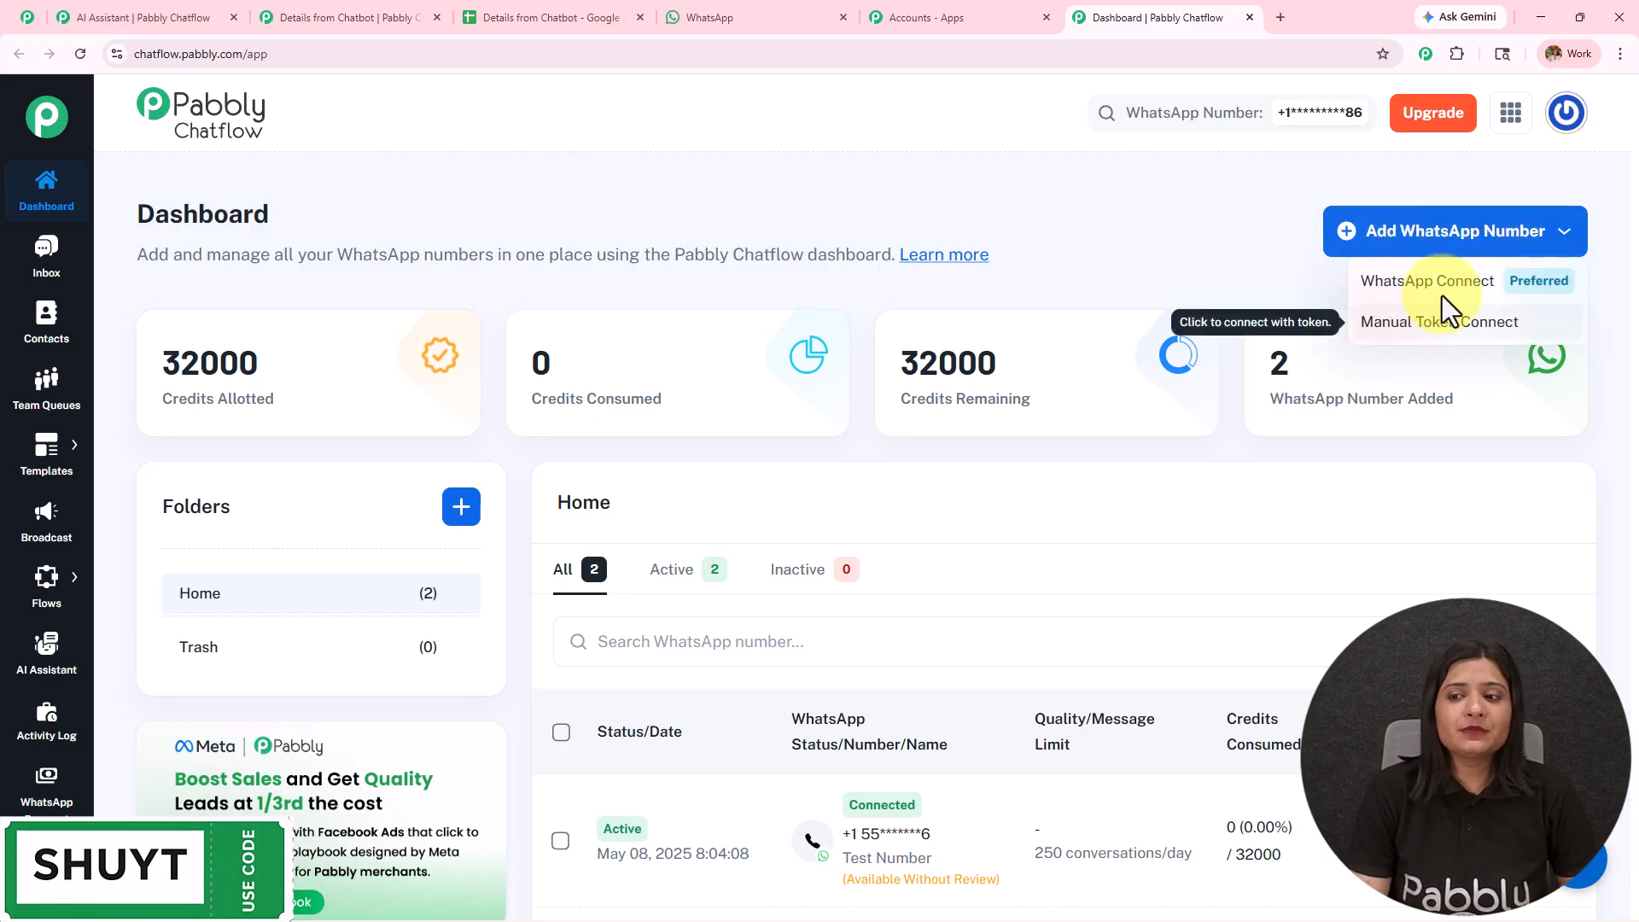
click(1439, 287)
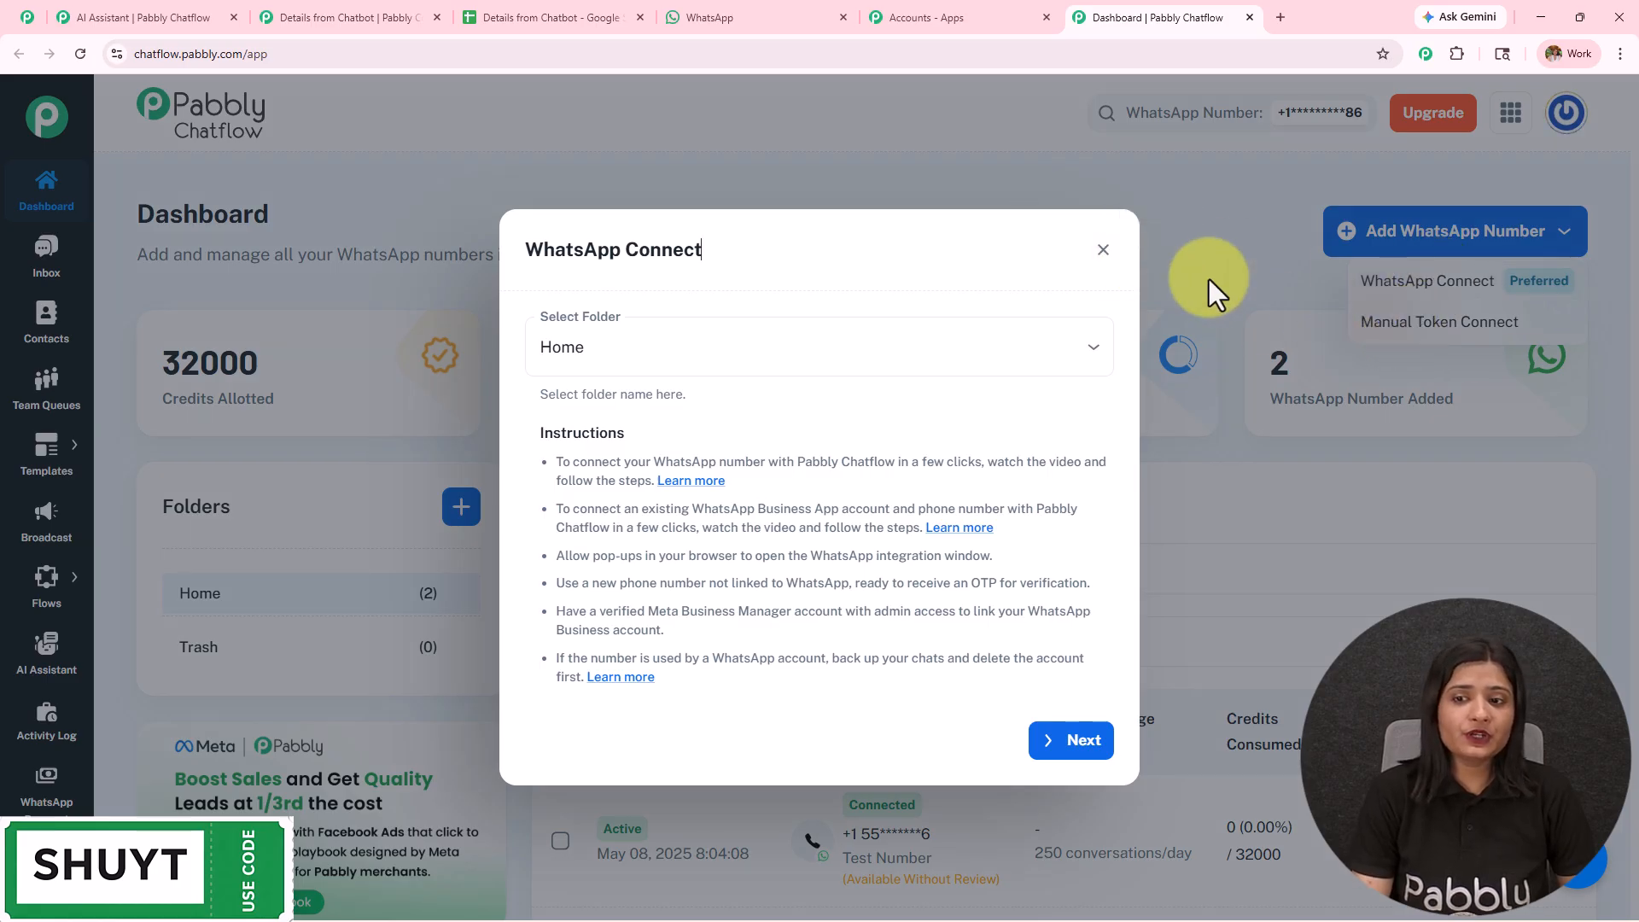
click(1104, 251)
click(1389, 345)
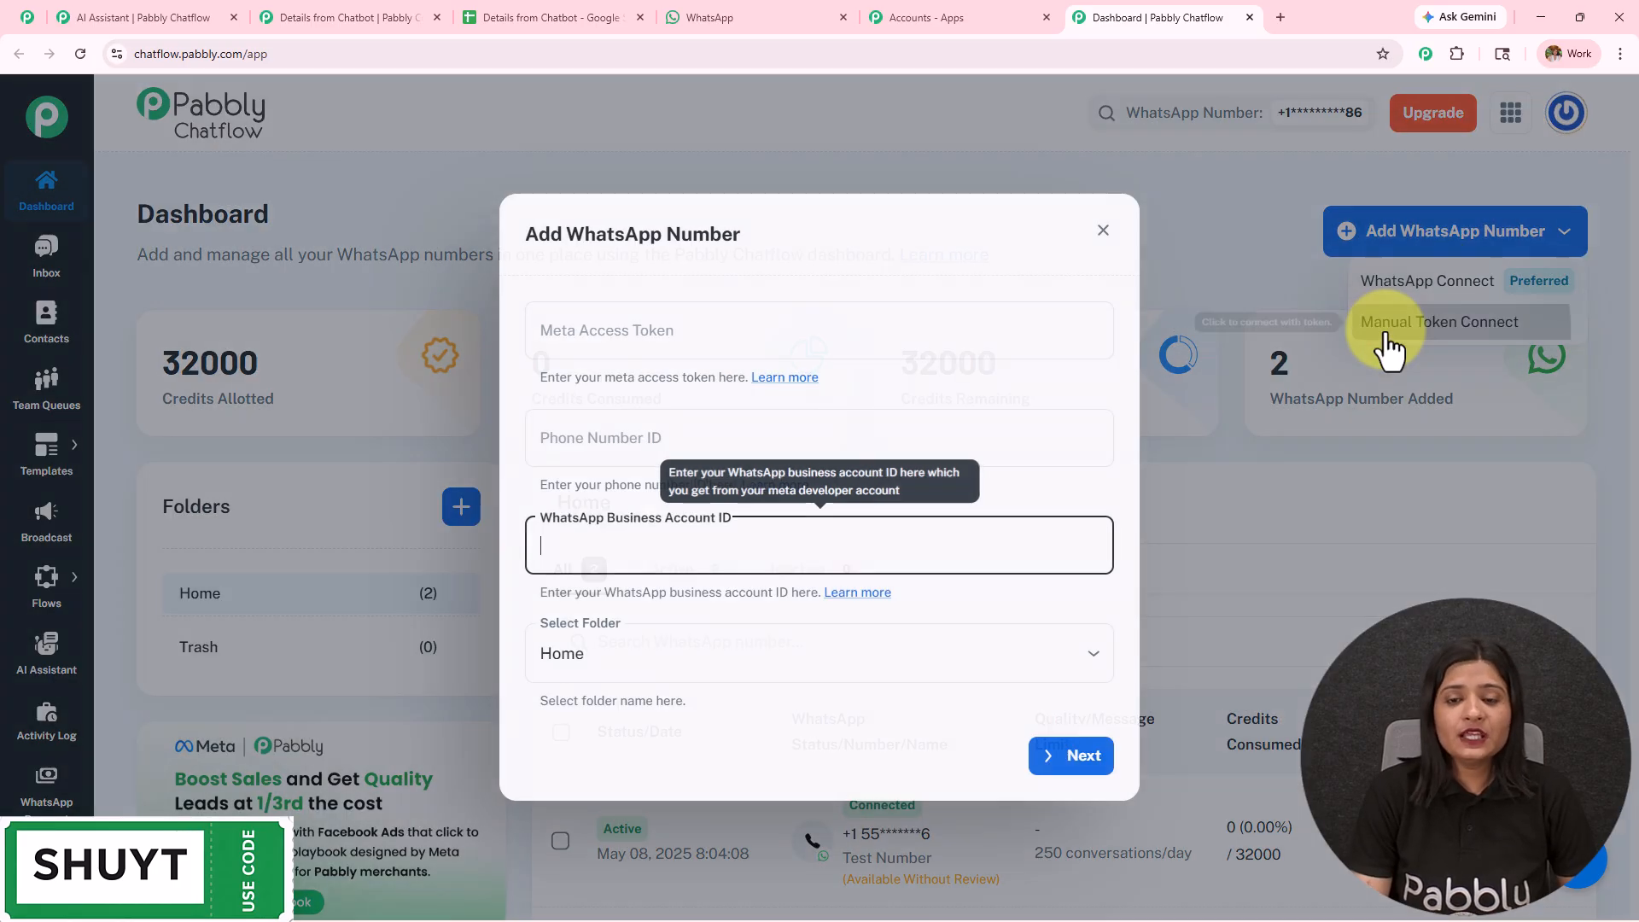
click(1103, 232)
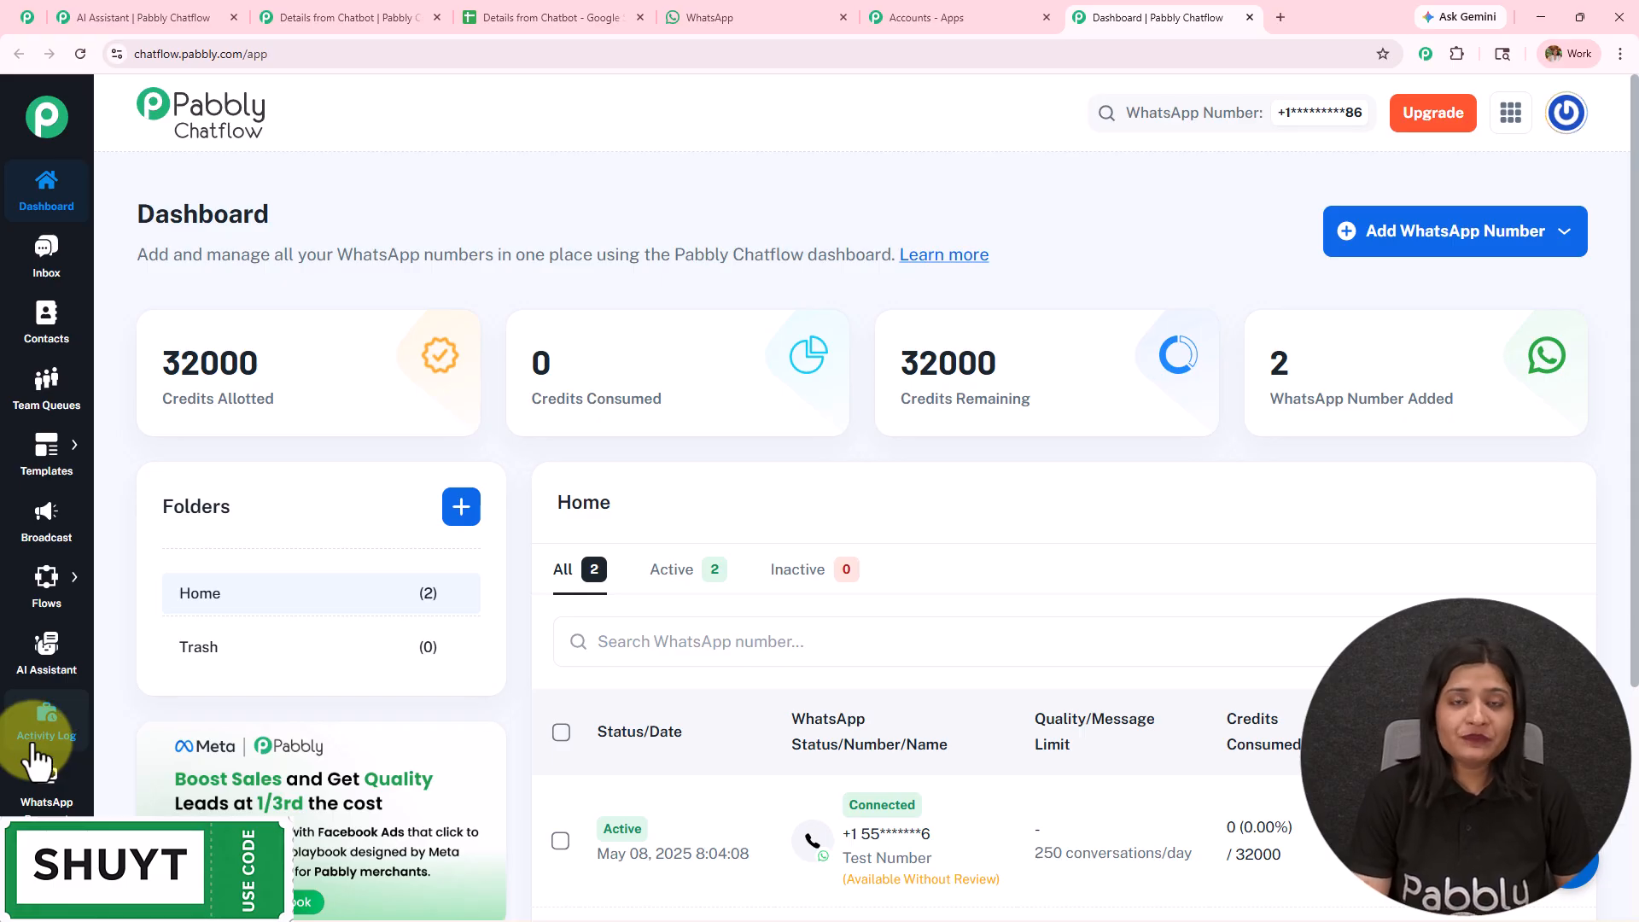
- Look over the finished WhatsApp Chatbot flow, from its trigger to the question and AI assistant nodes
click(27, 17)
scroll(755, 437, up, 3)
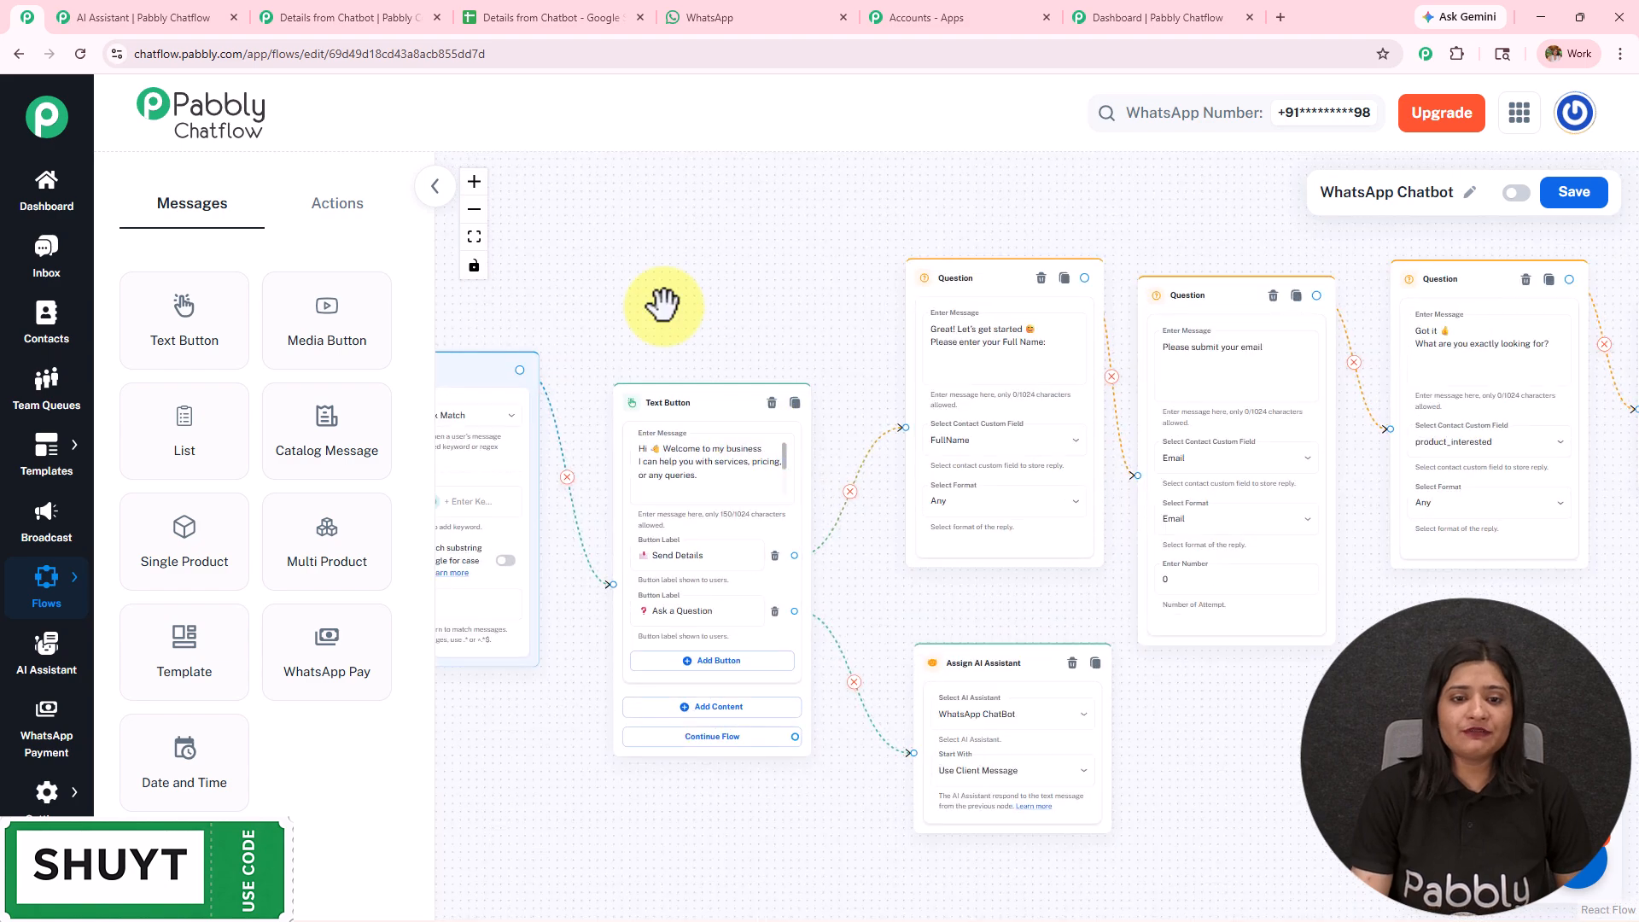
drag(662, 302, 813, 291)
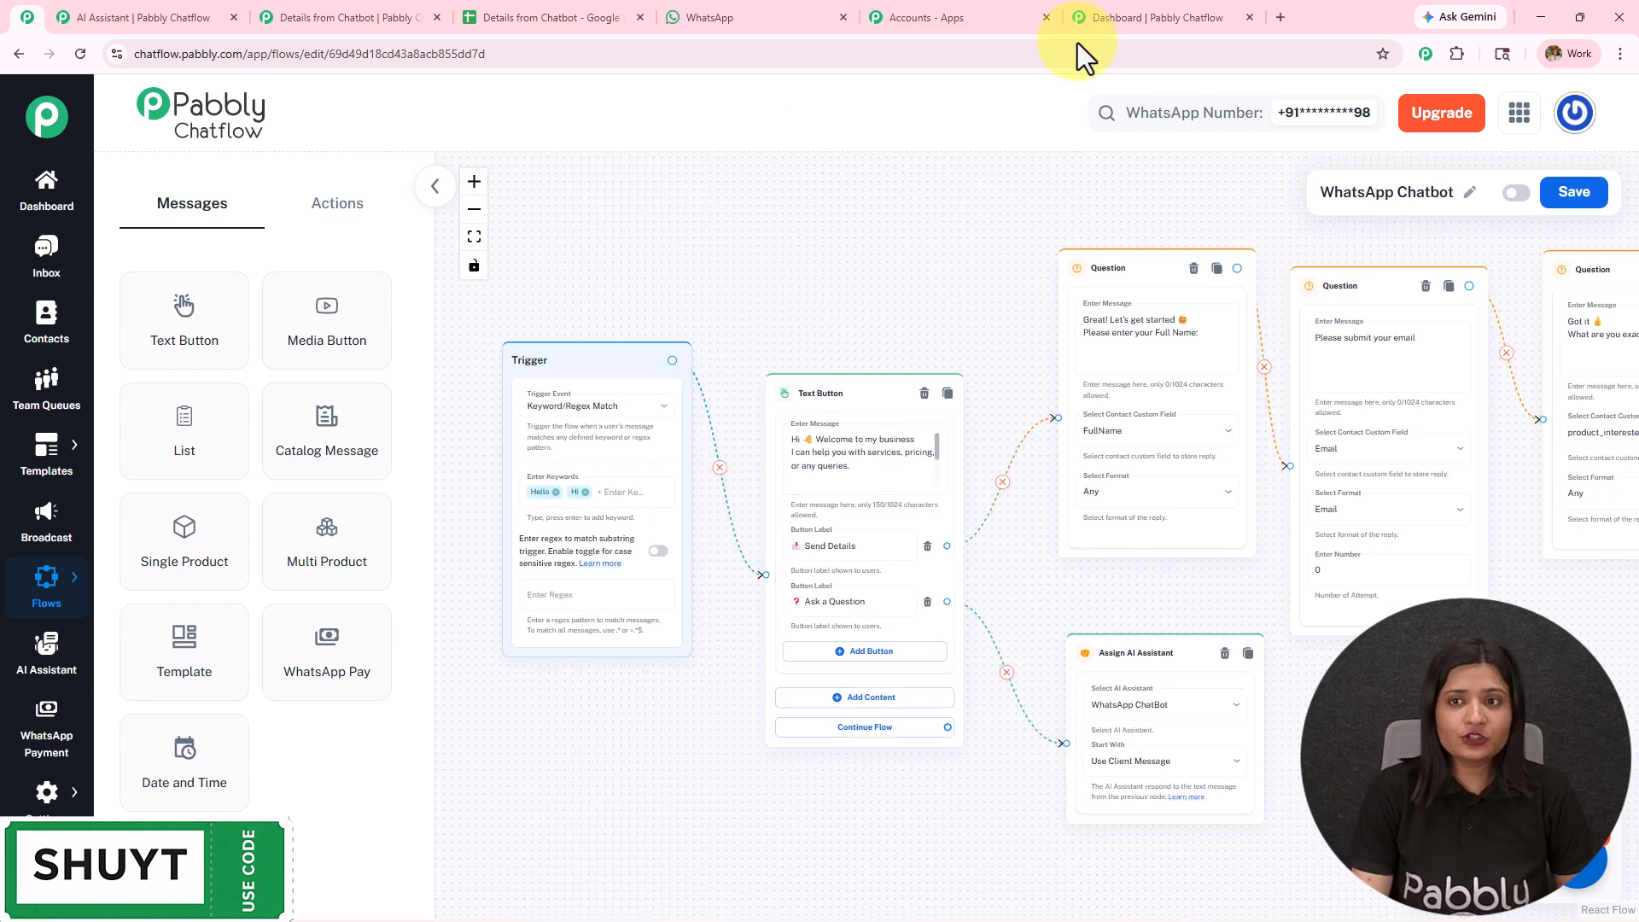
- Add a new flow in the Flow Builder and name it WhatsApp Chatbot
click(1124, 17)
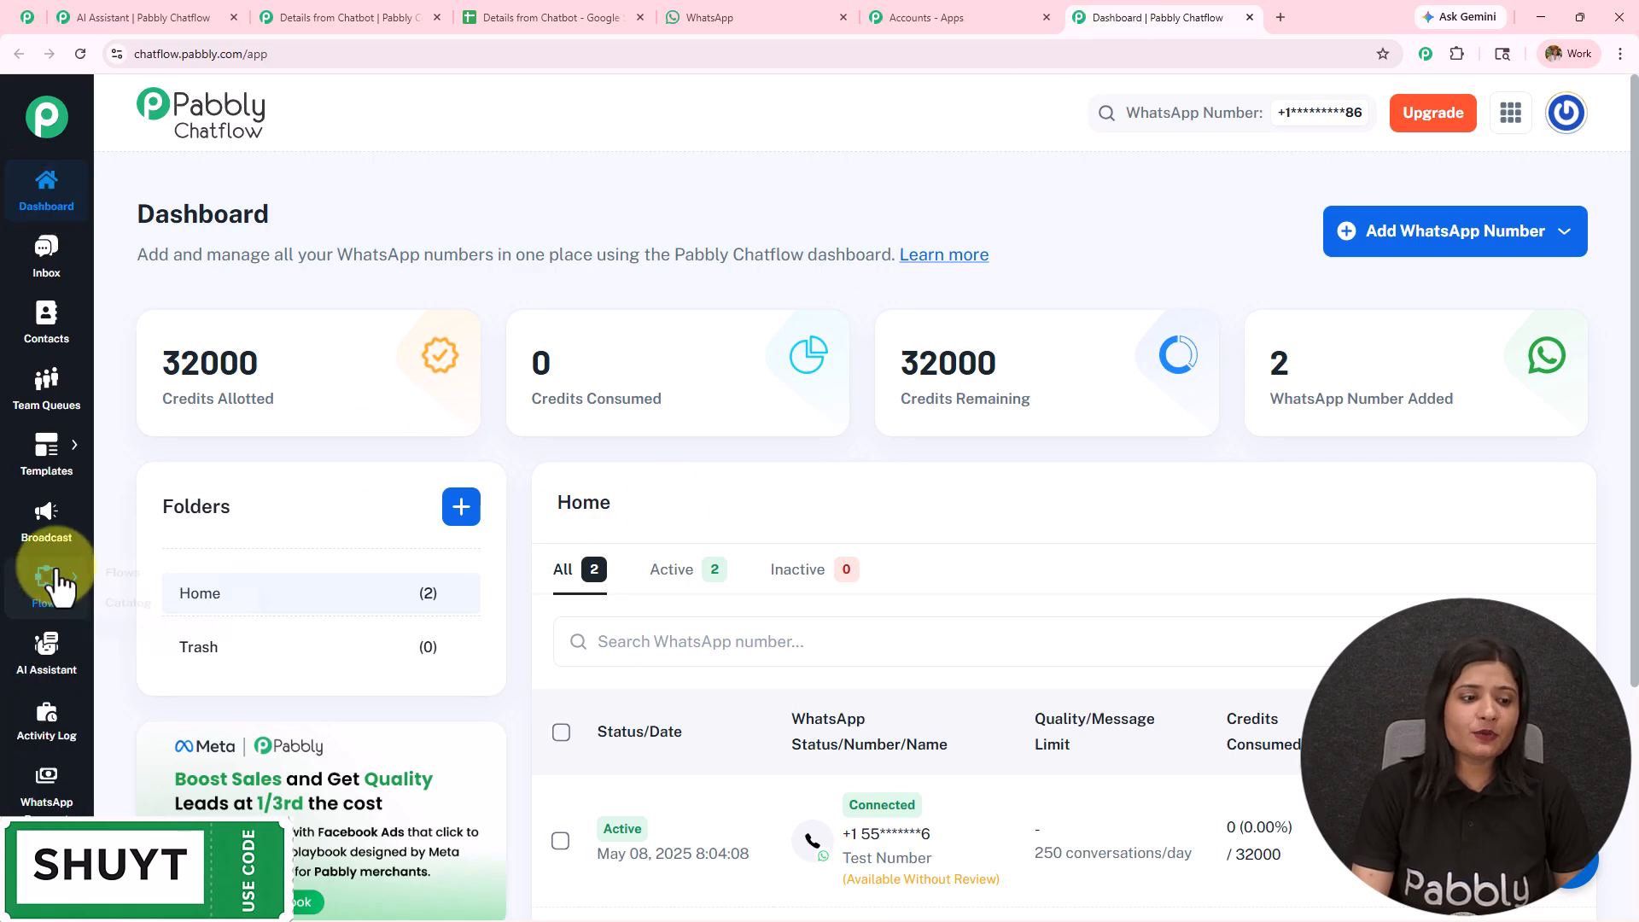
mouse_move(50, 579)
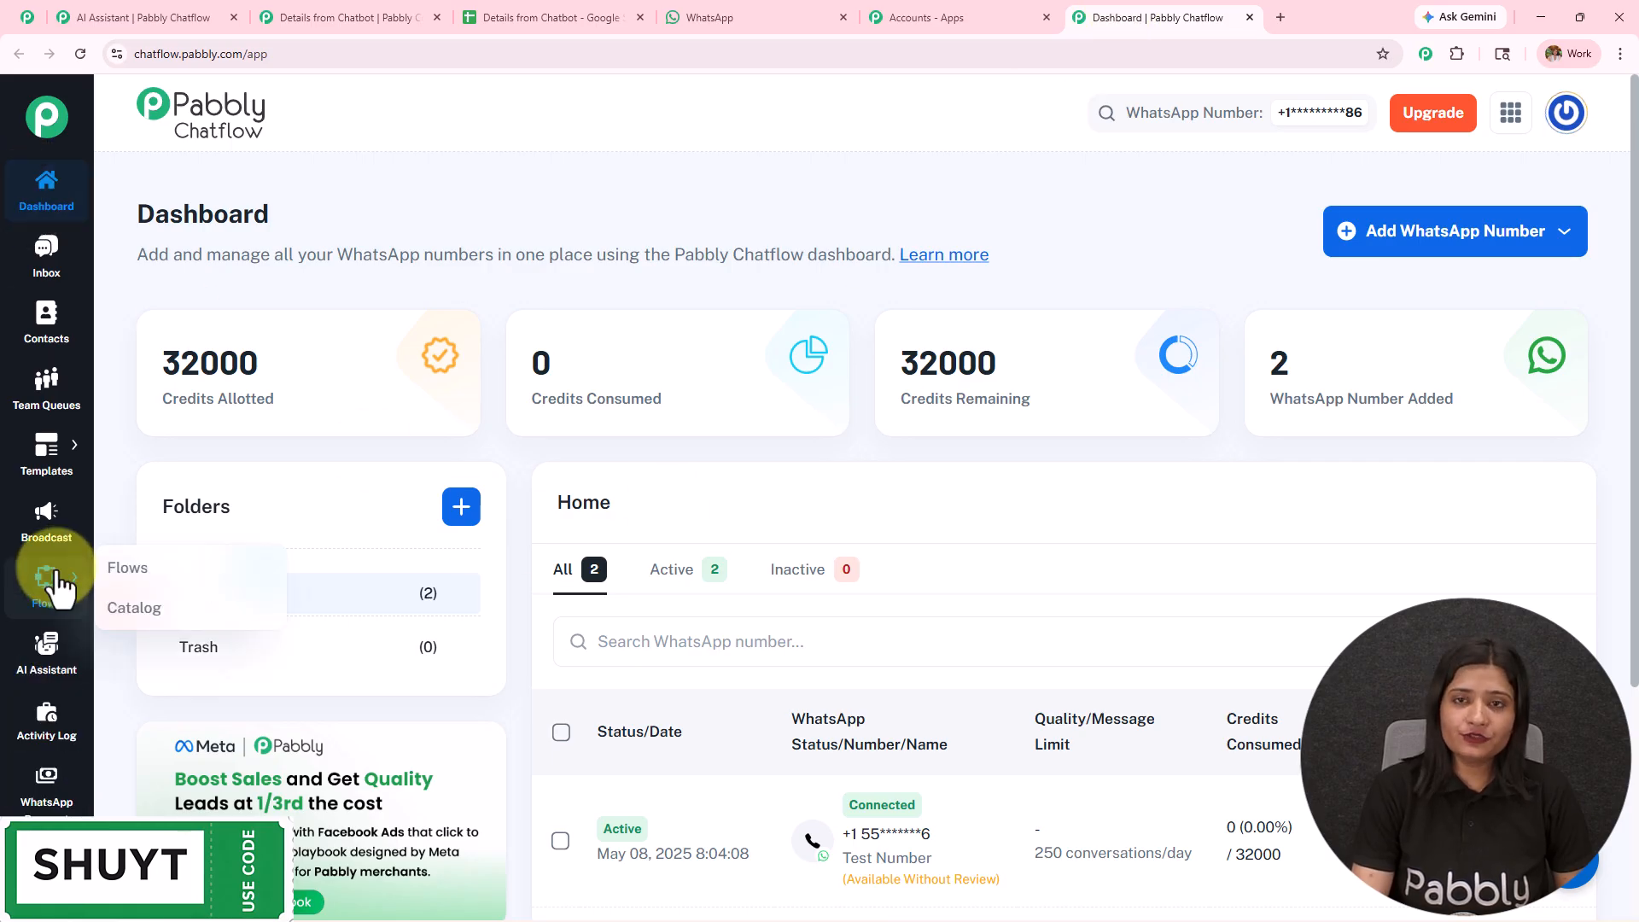
click(145, 584)
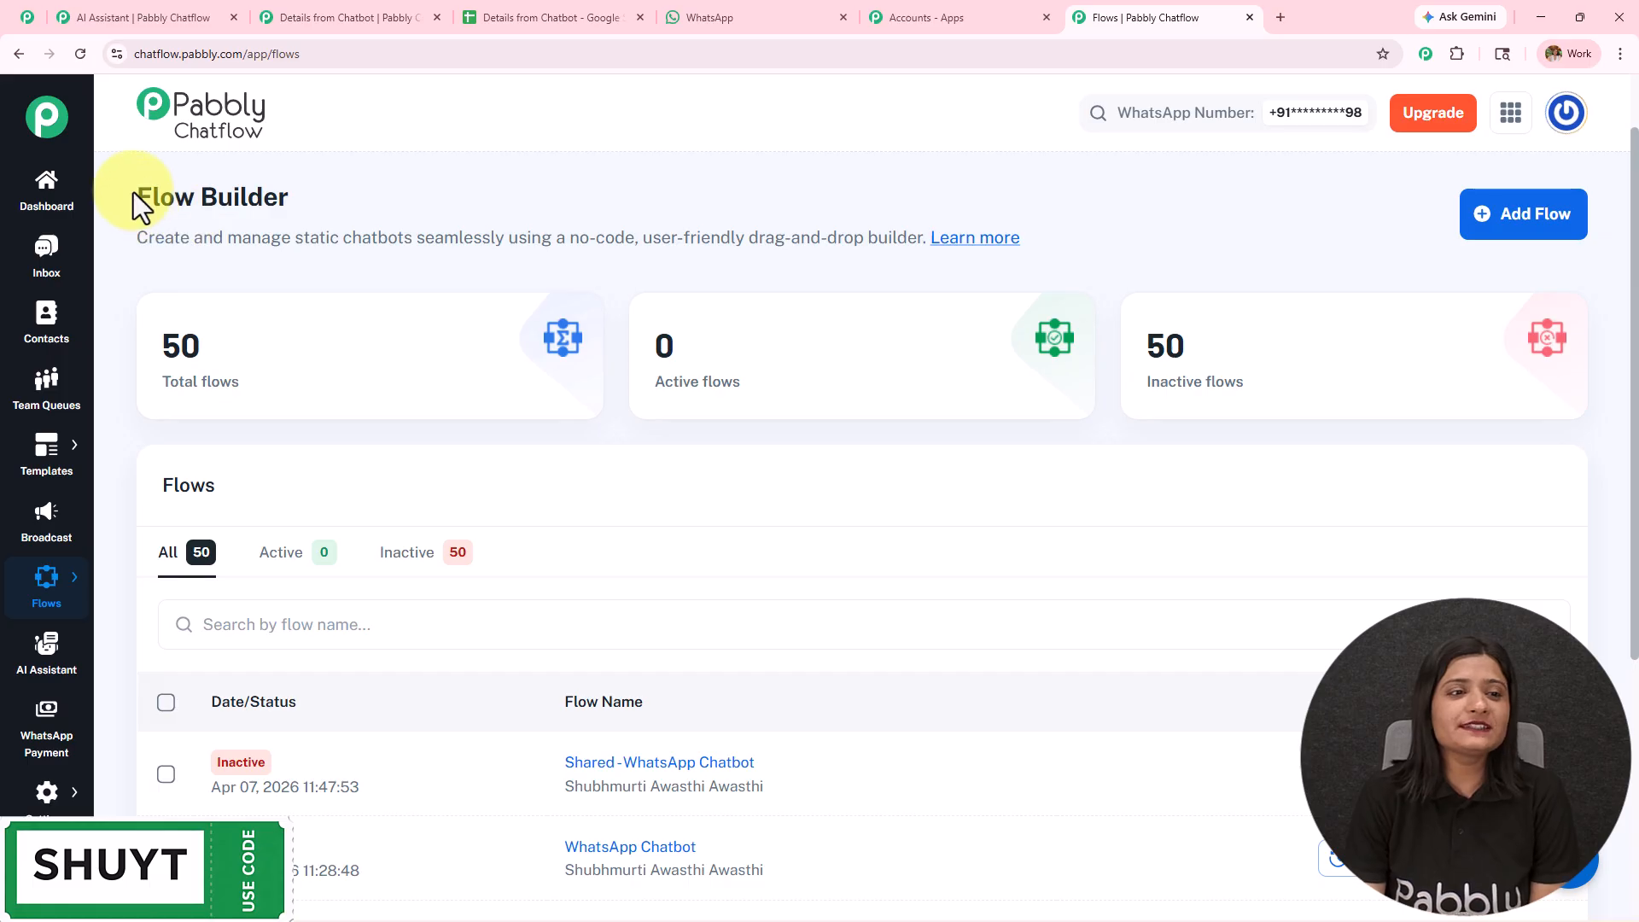
drag(135, 193, 386, 209)
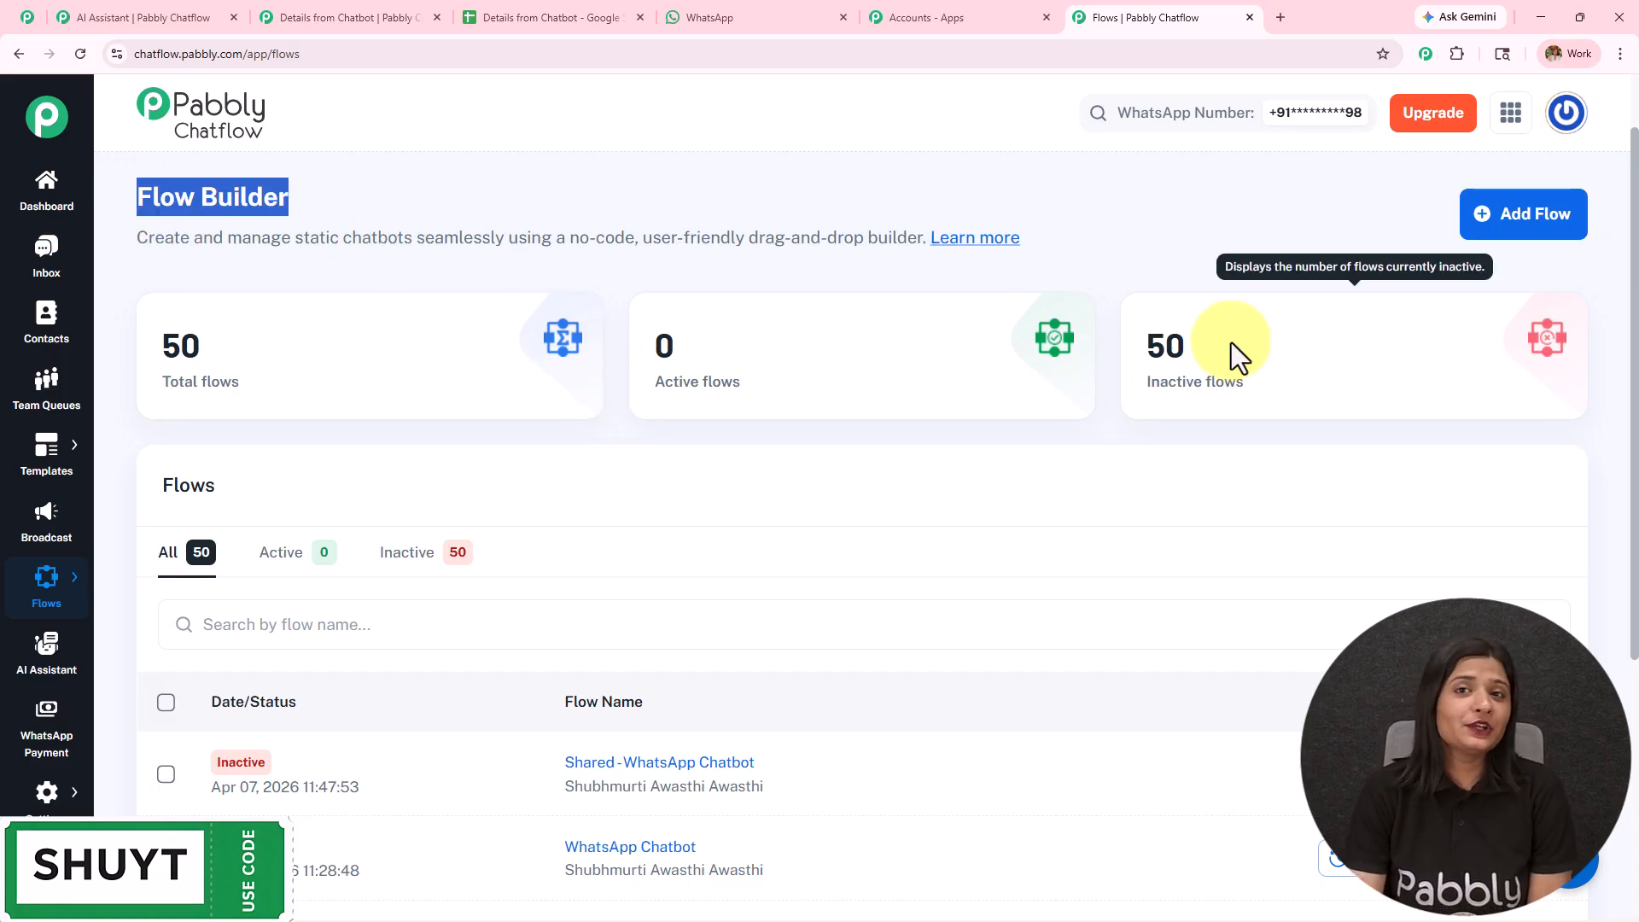
click(1547, 225)
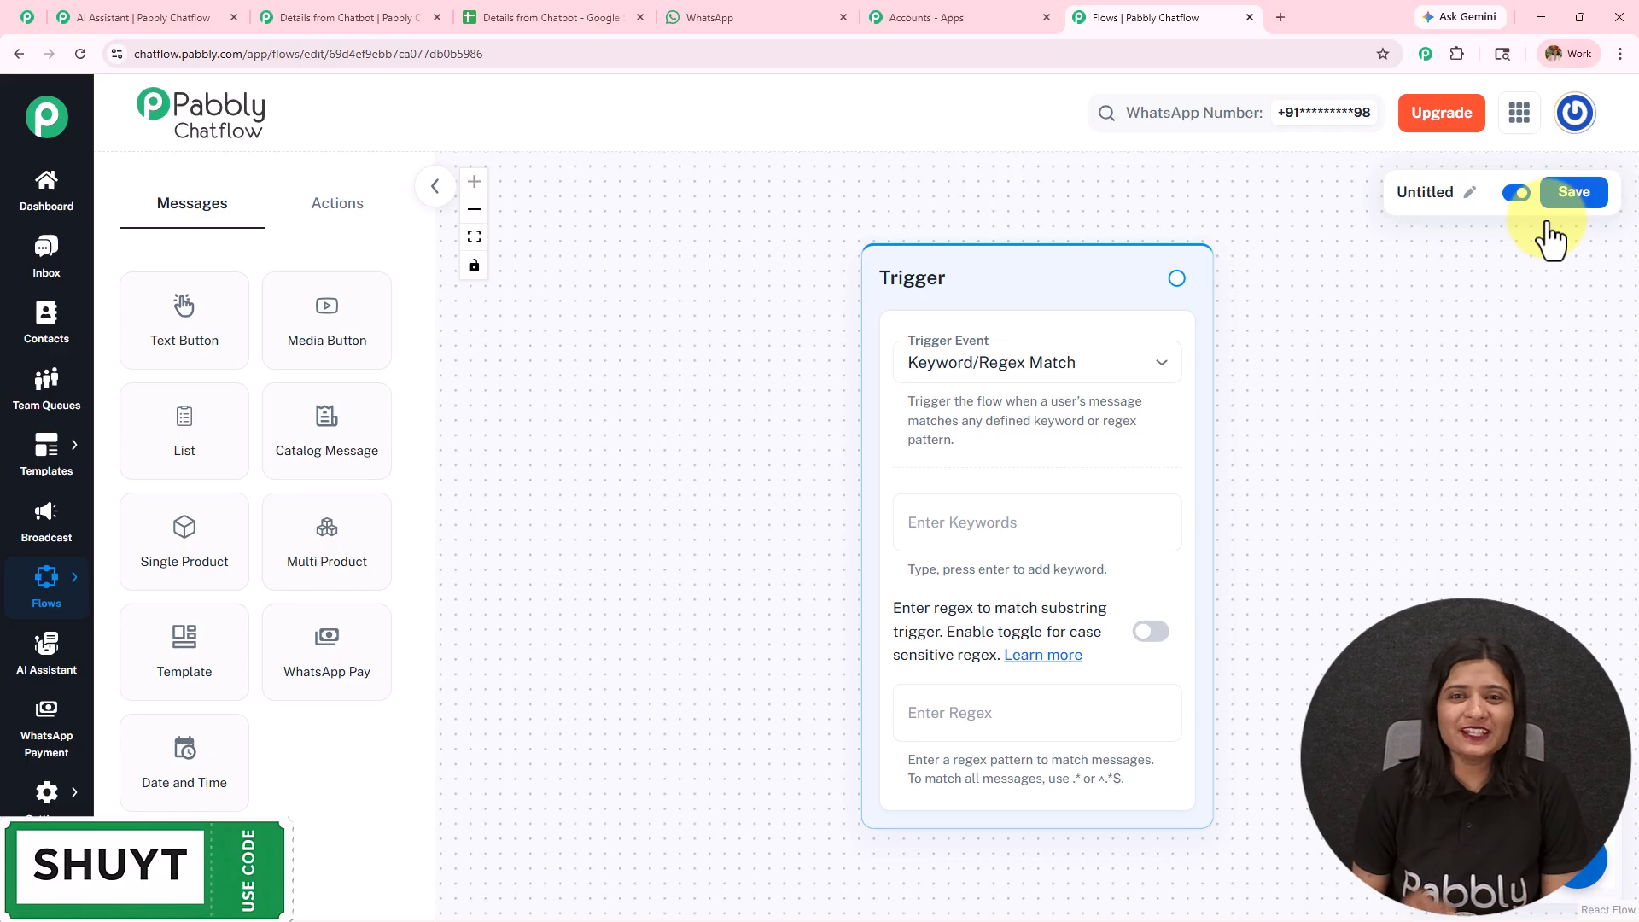
click(1470, 193)
text(Whatsapp Chatbot)
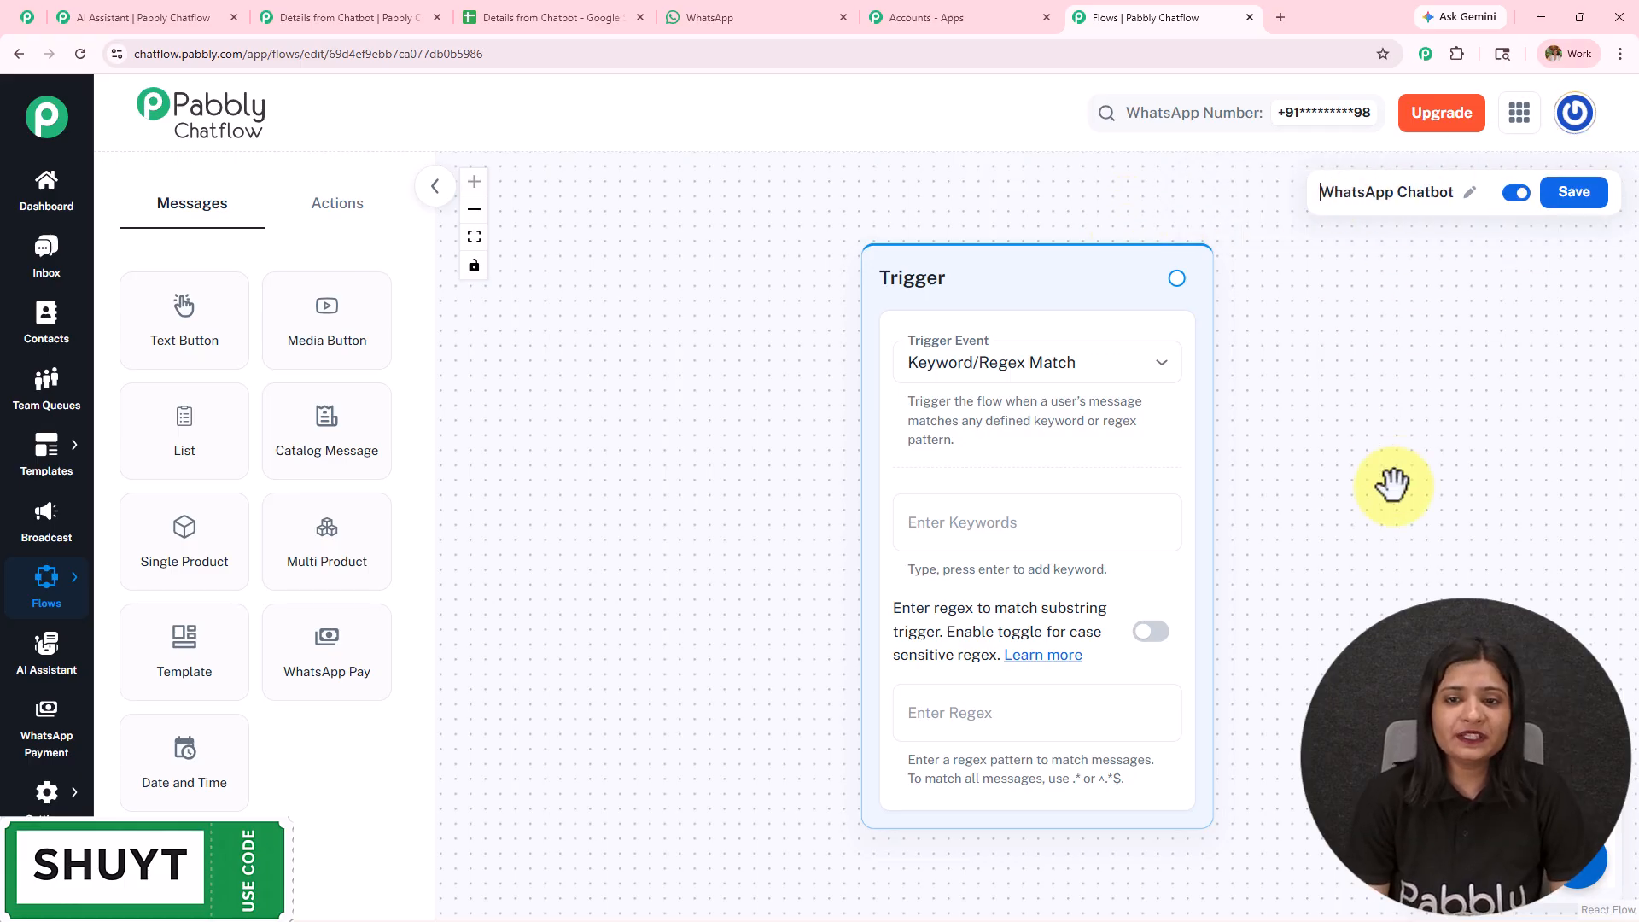
- Set the trigger event to Keyword/Regex Match and add the keywords Hi and Hello
drag(1383, 487, 1044, 515)
click(754, 391)
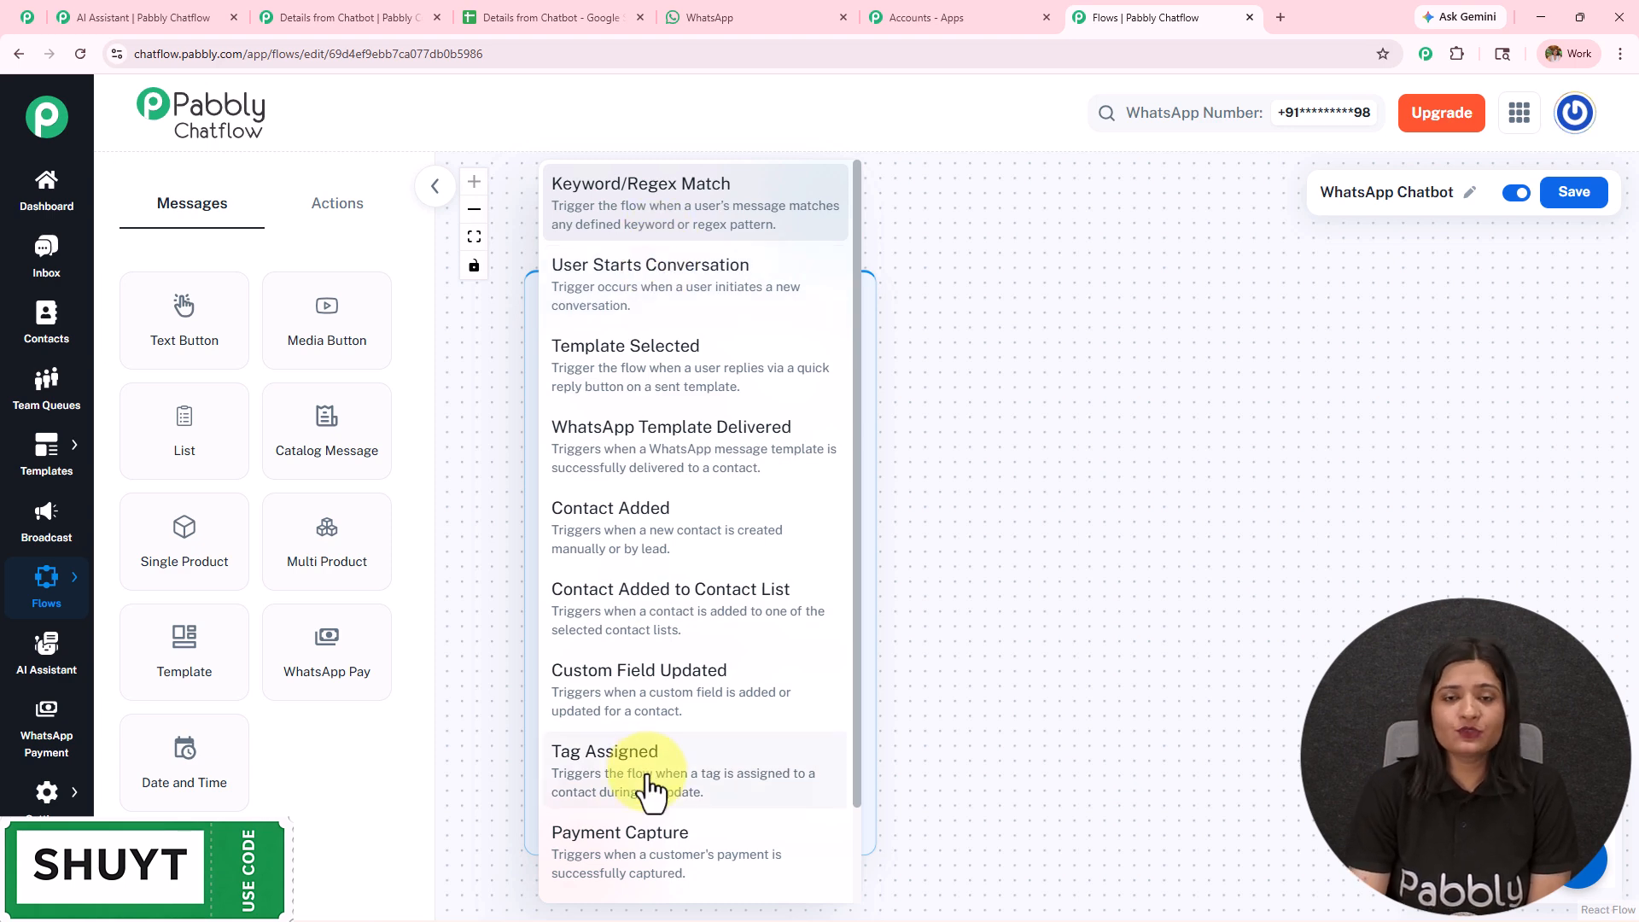
click(680, 206)
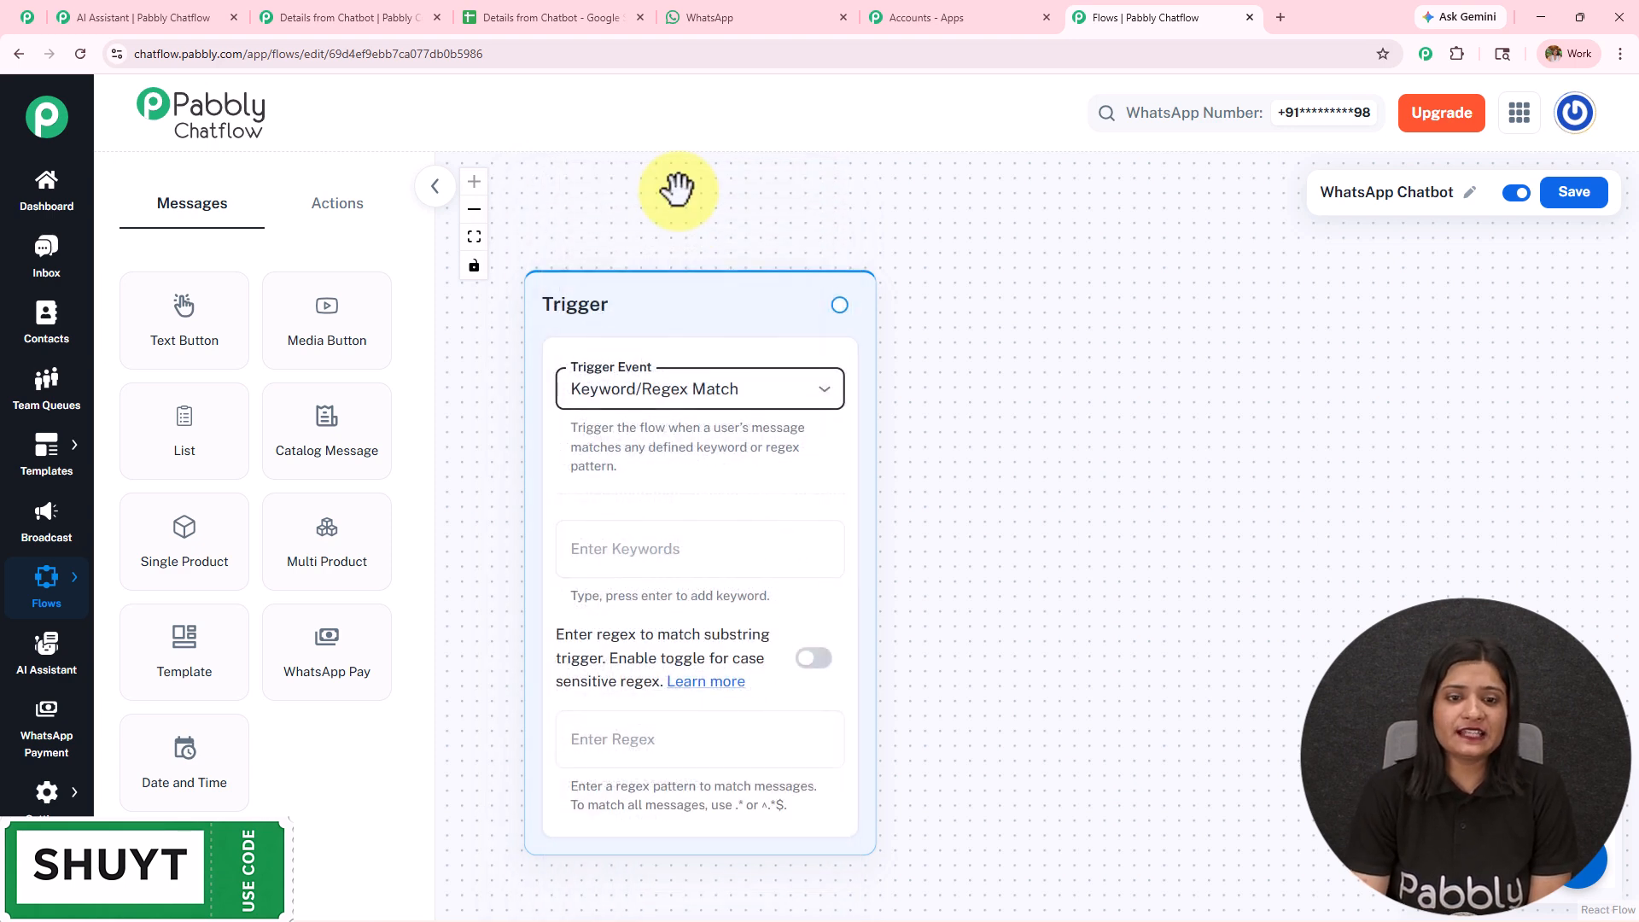
click(713, 563)
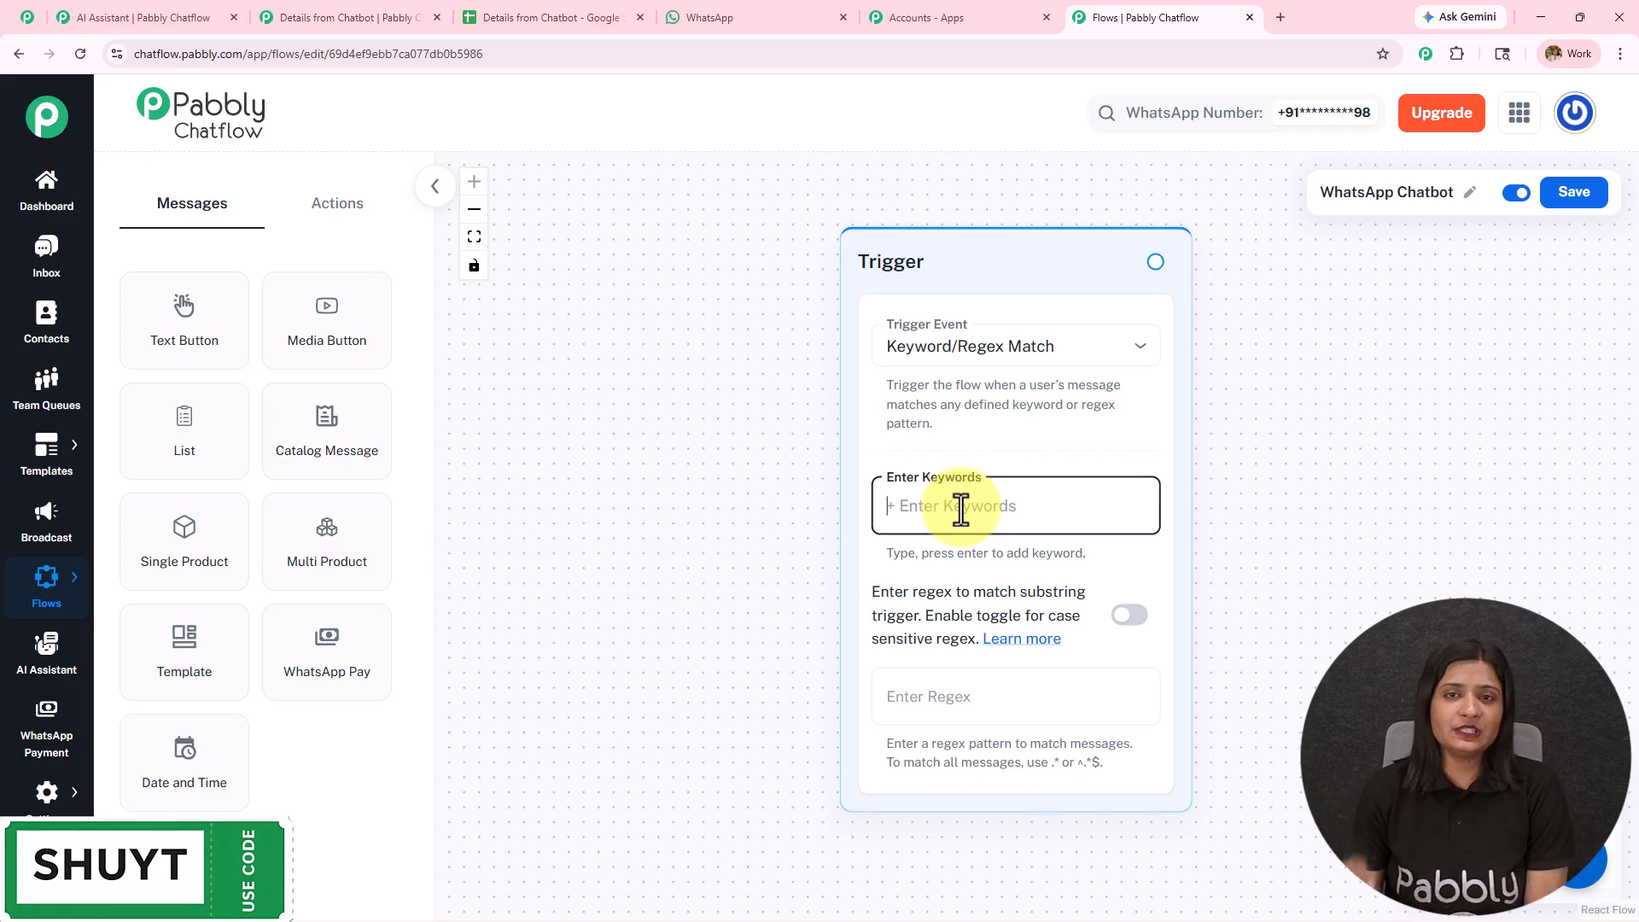
text(Hi)
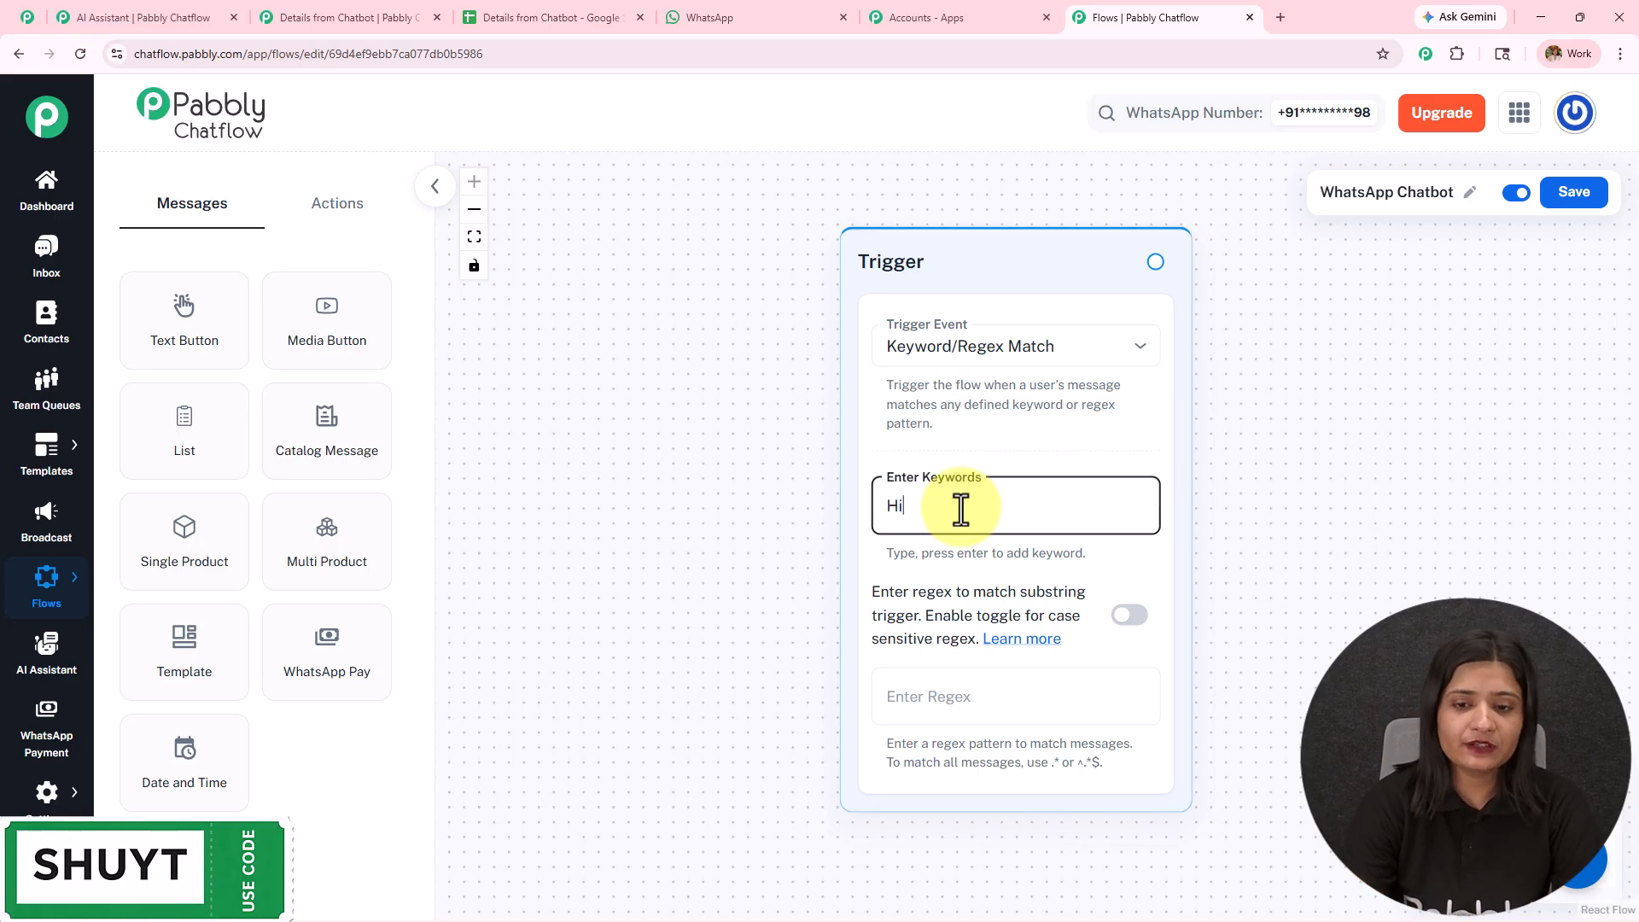
key(Return)
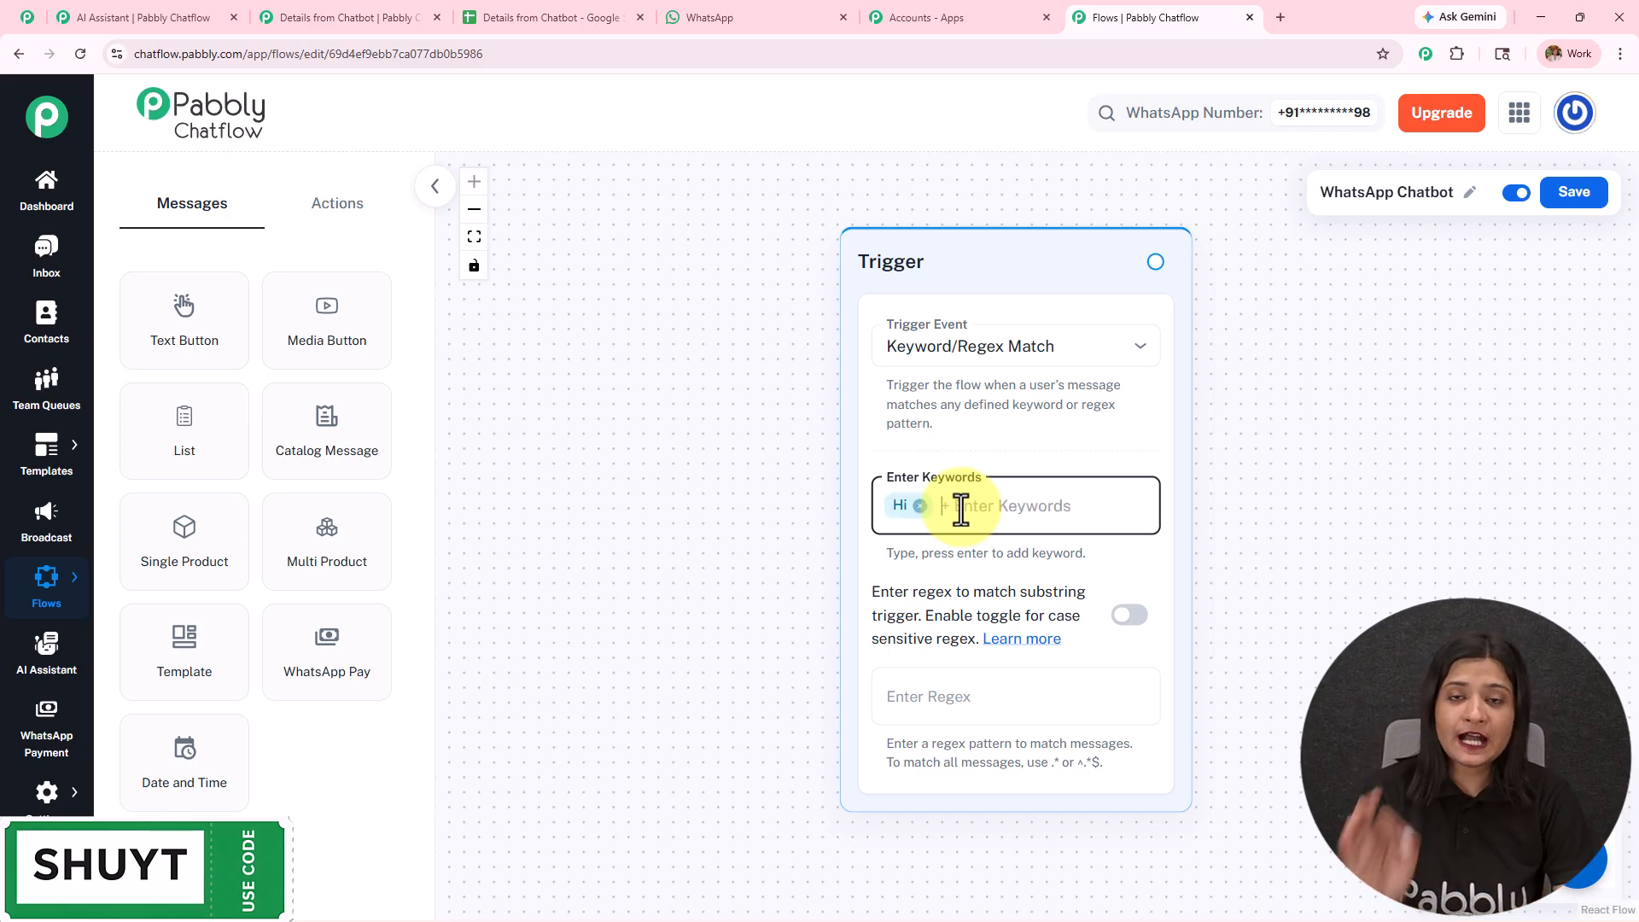
text(Hello)
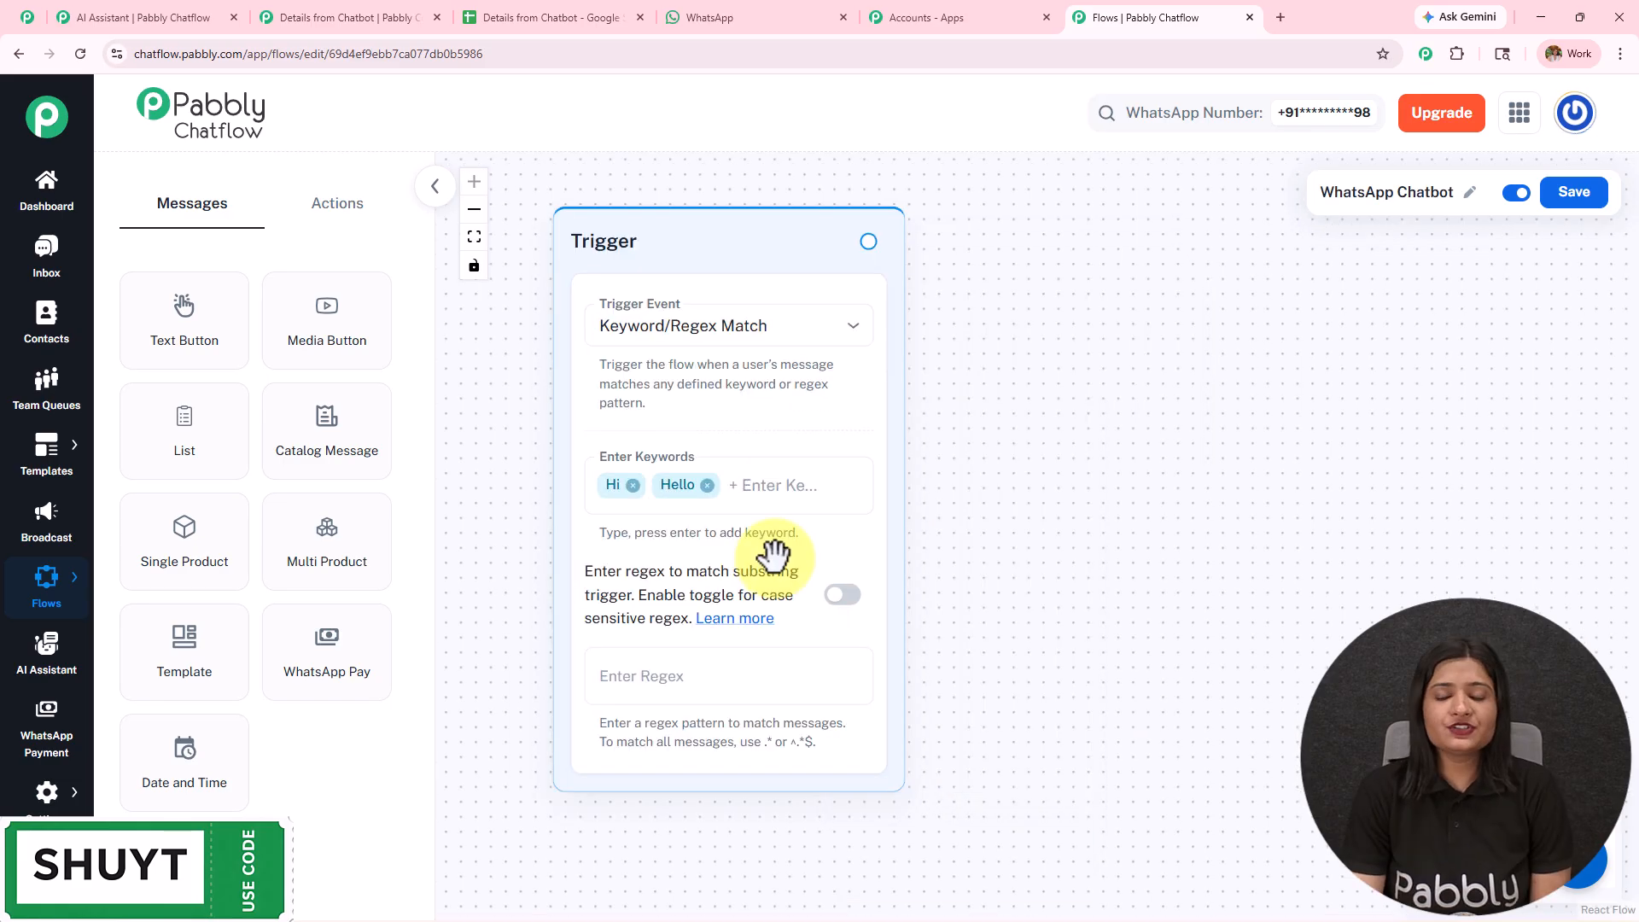
- Try the regex pattern [/s/S] in the trigger's regex setting and clear it again
click(597, 670)
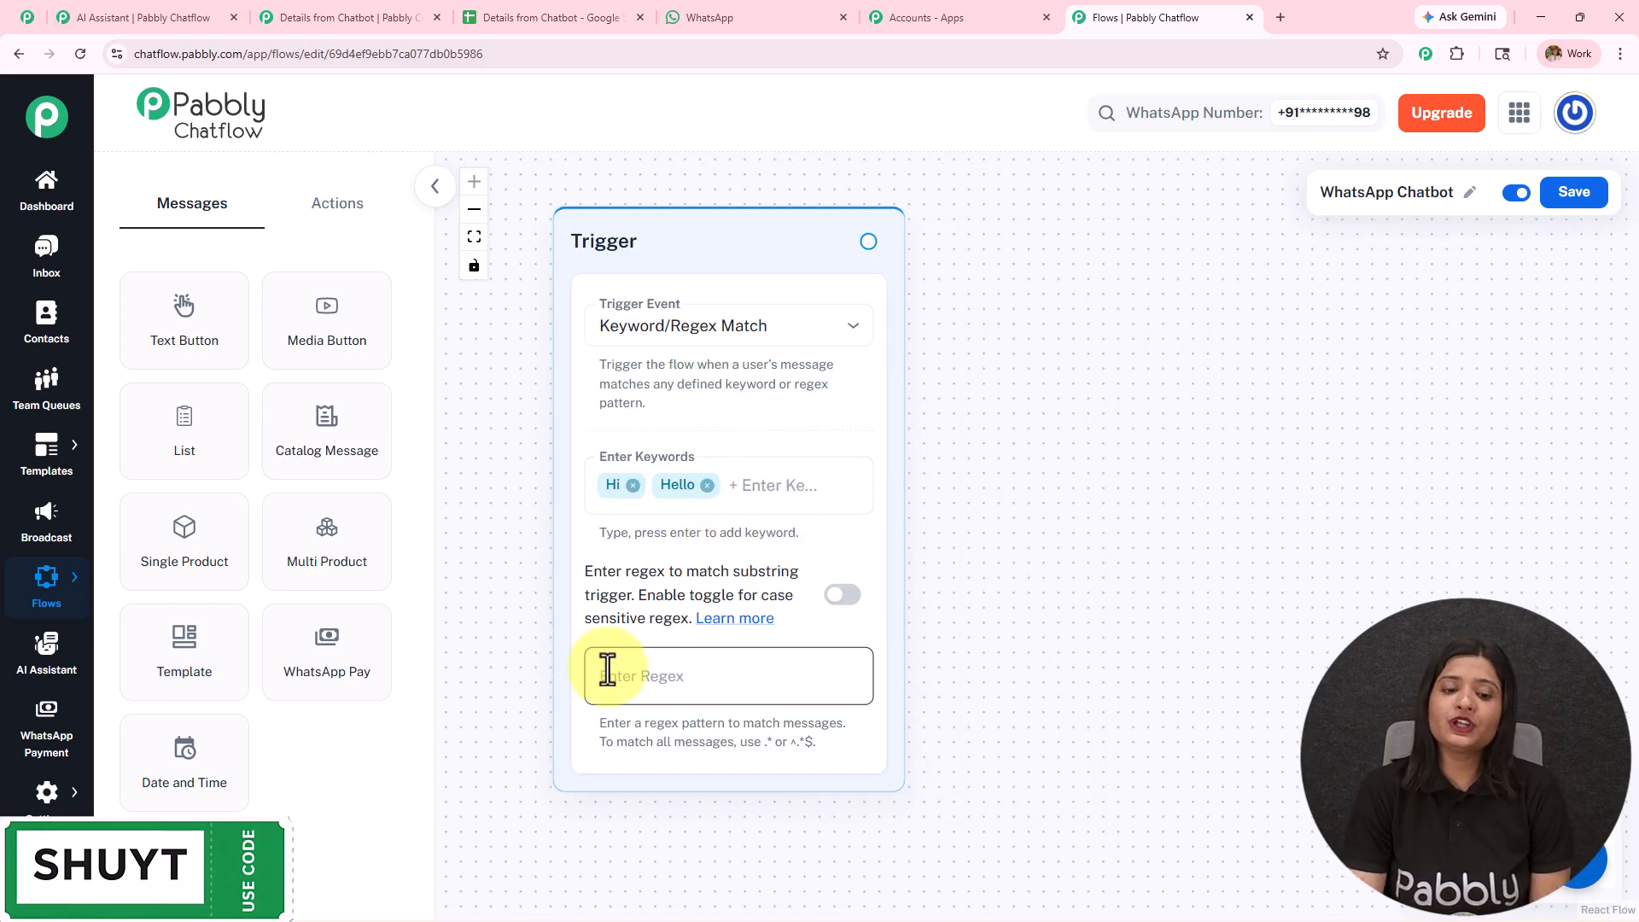
click(749, 678)
text([/s/S])
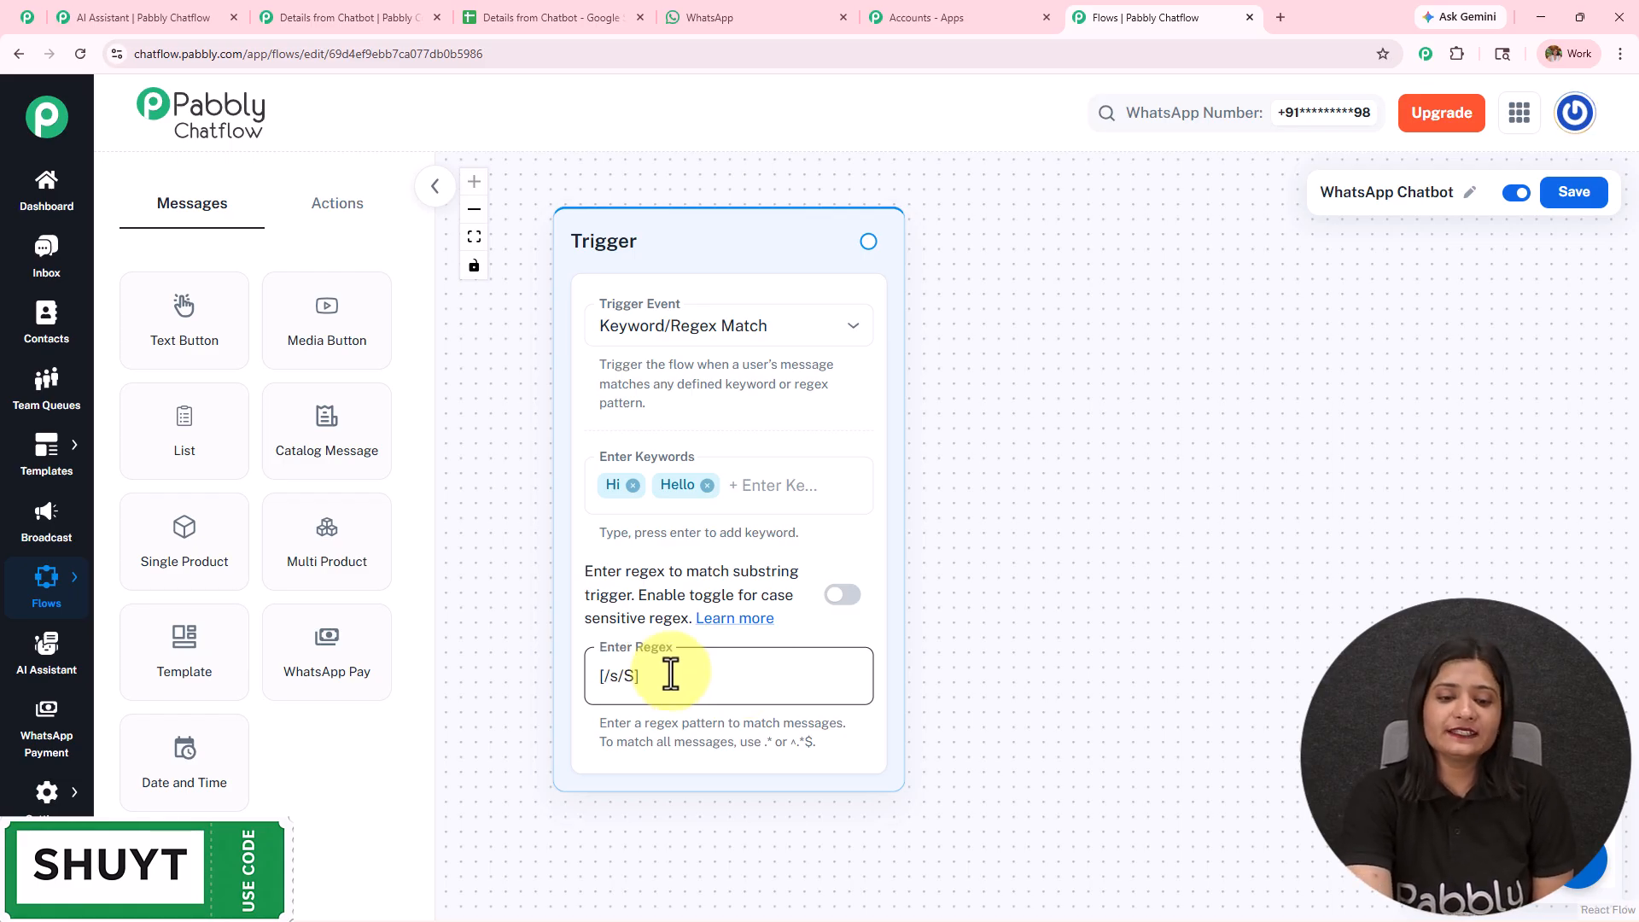
drag(671, 675, 655, 677)
key(BackSpace)
key(BackSpace)
key(BackSpace)
key(BackSpace)
key(BackSpace)
key(BackSpace)
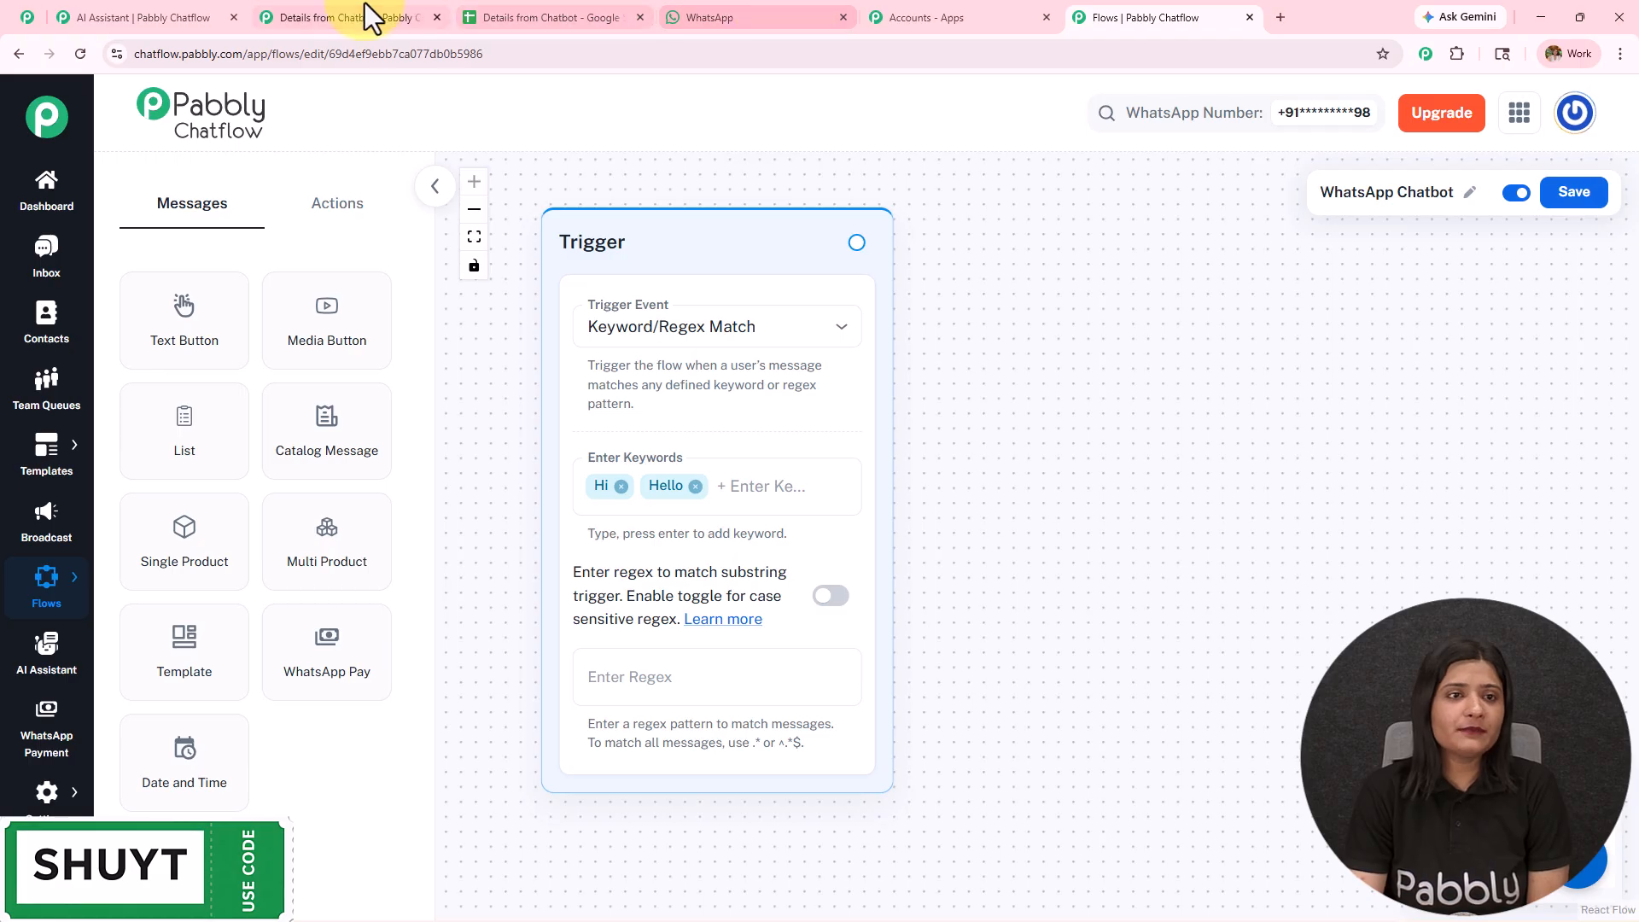
- Copy the chatbot's welcome message from the start of the WhatsApp conversation
click(698, 19)
scroll(1026, 562, up, 10)
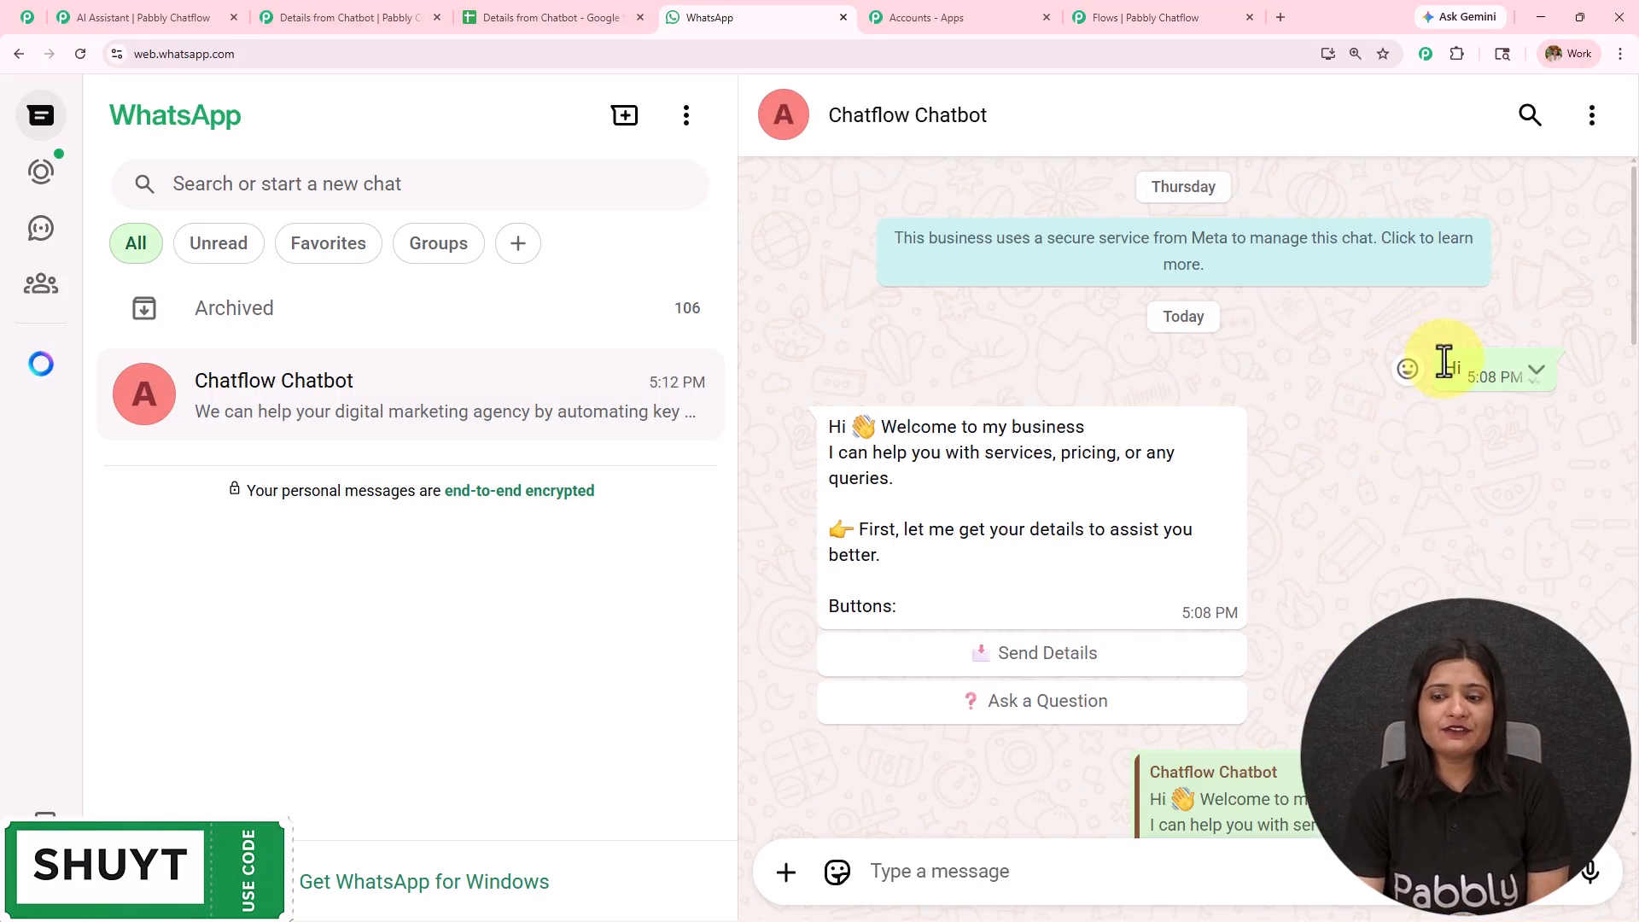
drag(925, 587, 782, 408)
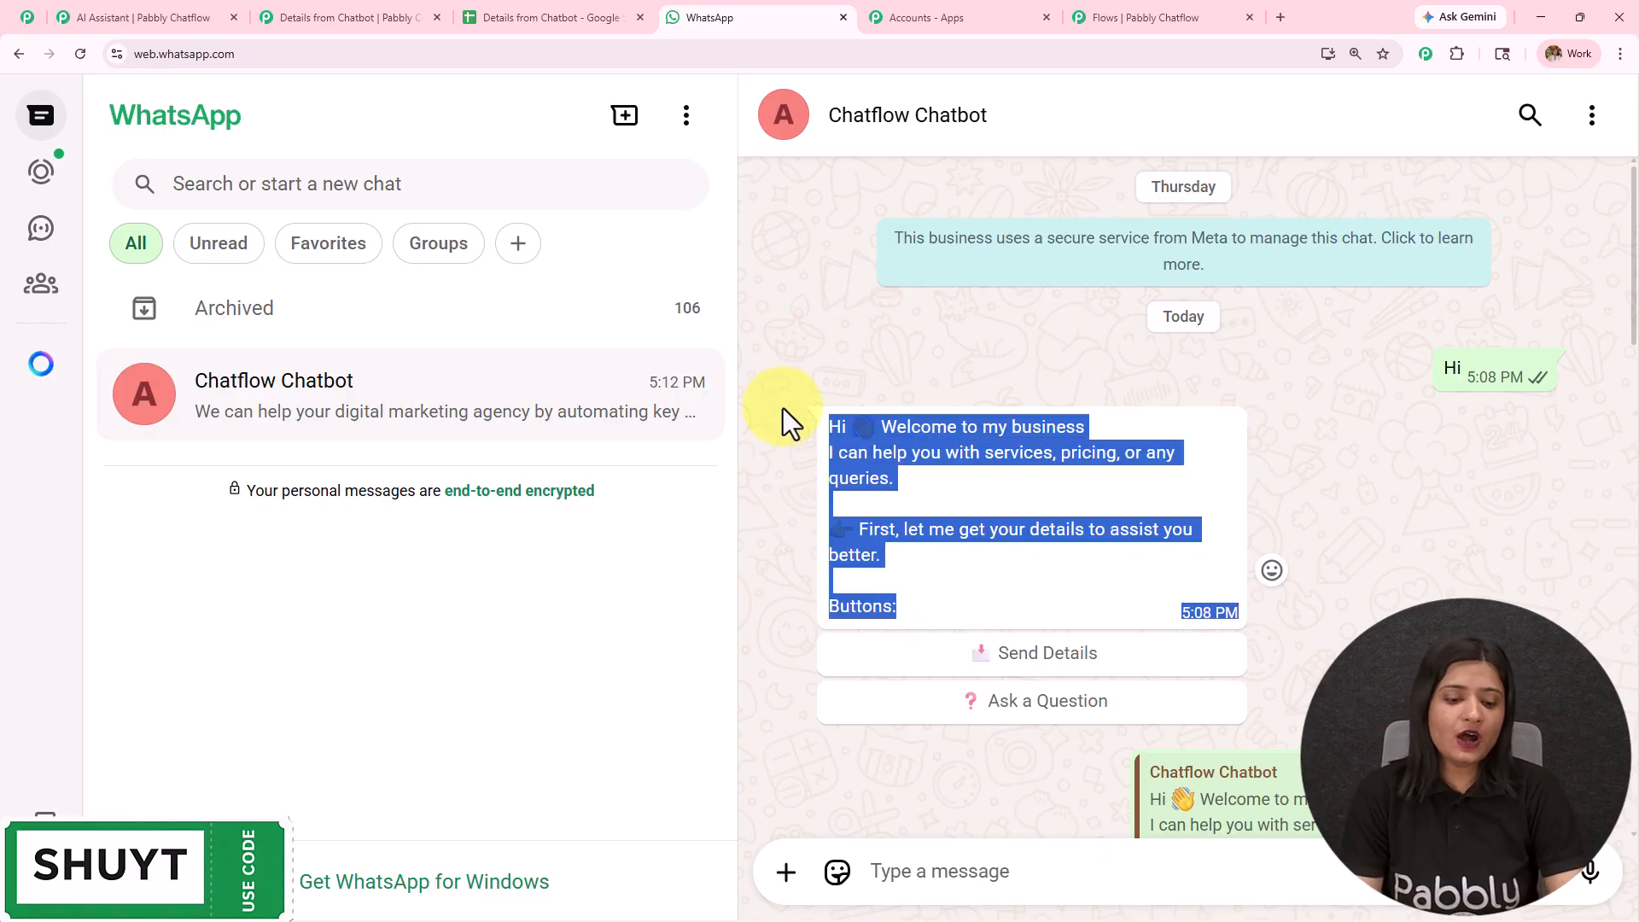
- Connect a Text Button node to the trigger in Pabbly Chatflow and paste the "Welcome to my business" greeting as its message
click(1145, 12)
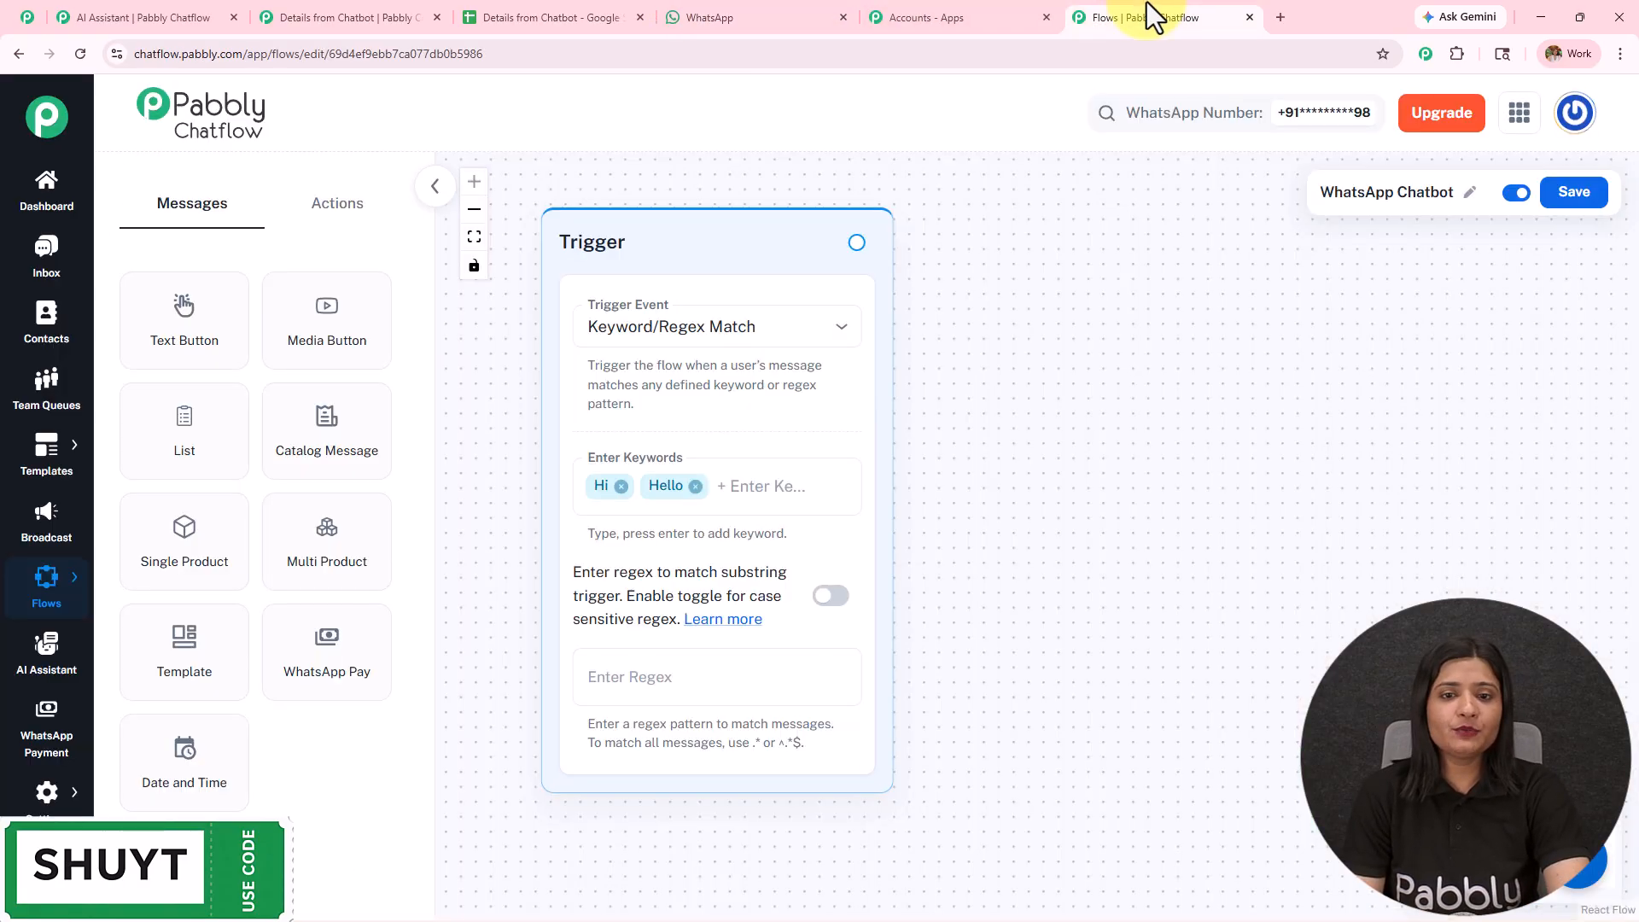
drag(856, 243, 1078, 282)
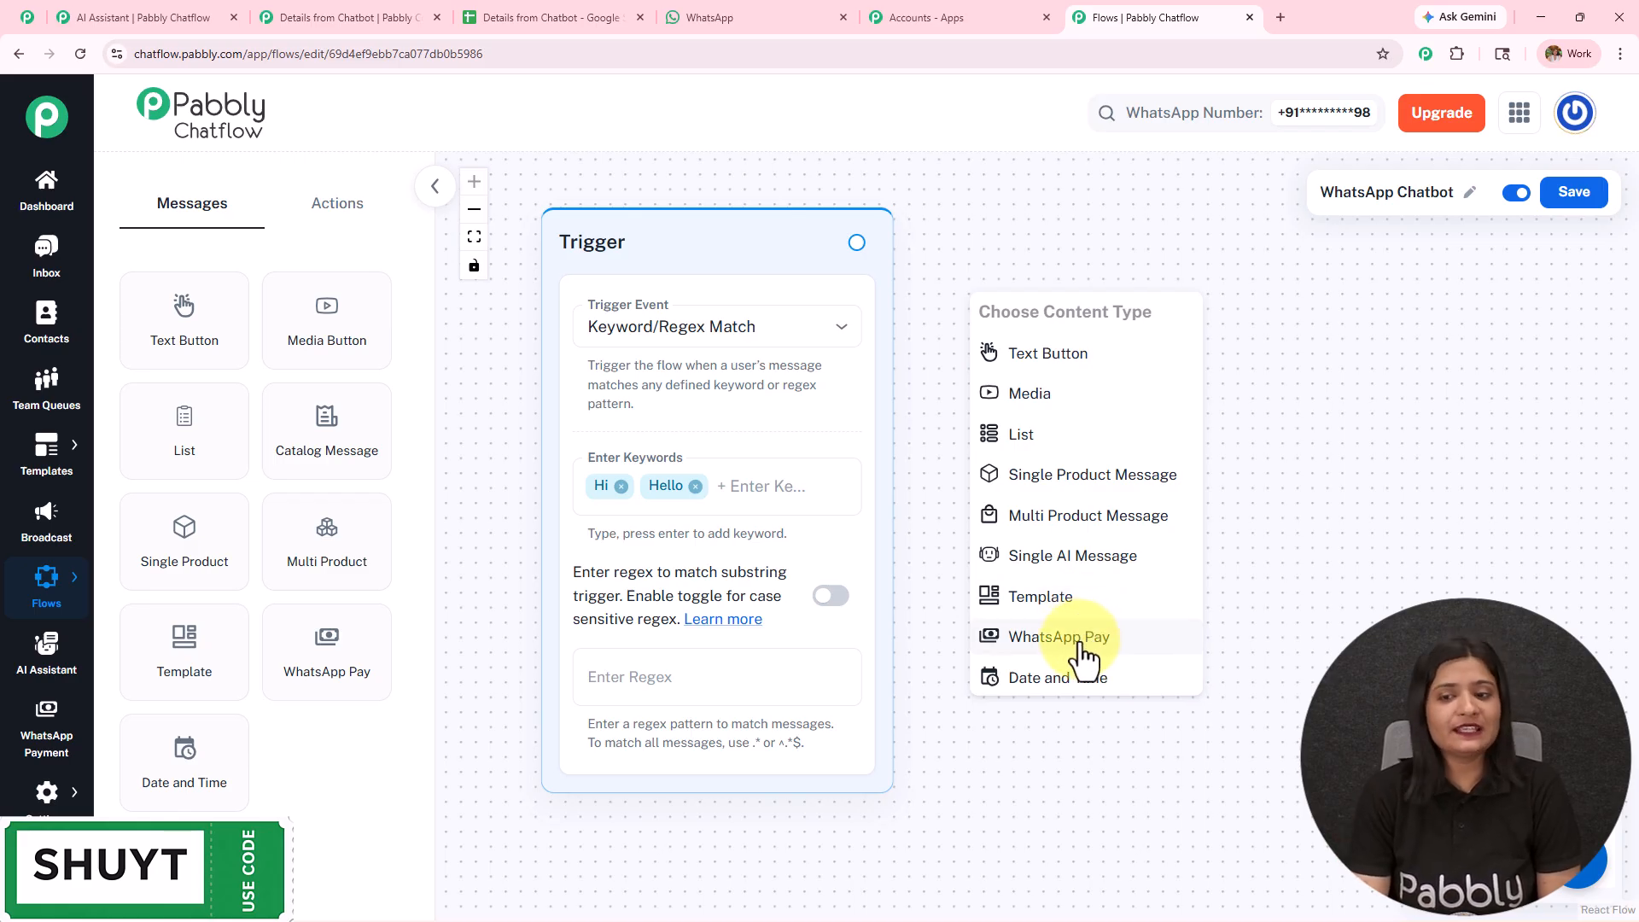
click(1035, 365)
click(1112, 616)
key(ctrl+v)
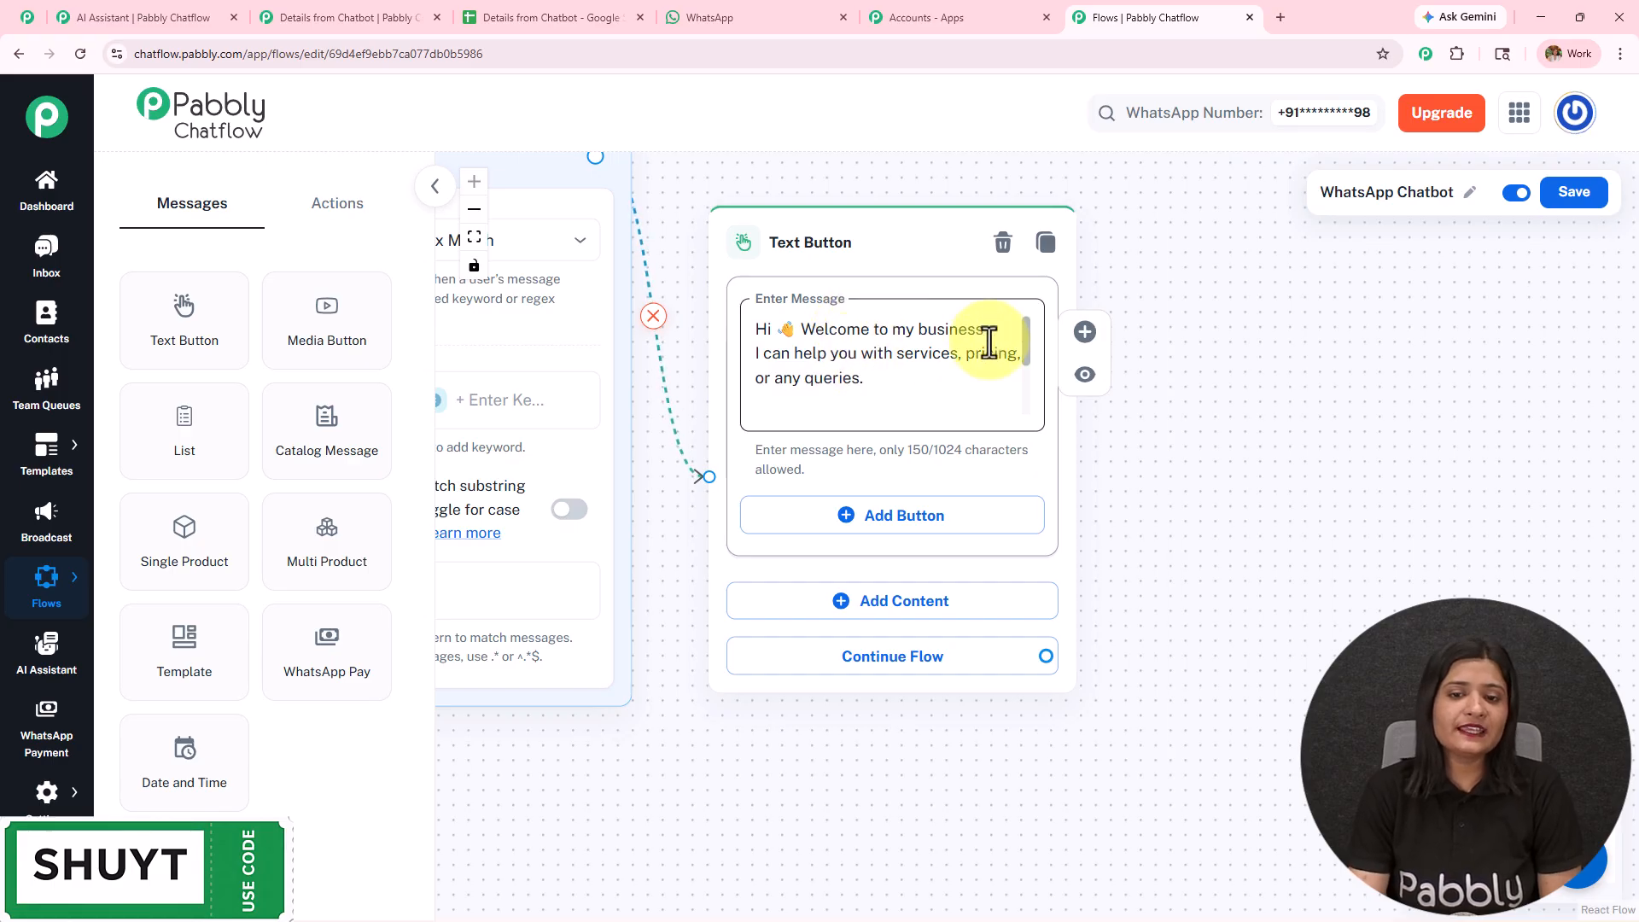
drag(1028, 341, 1030, 429)
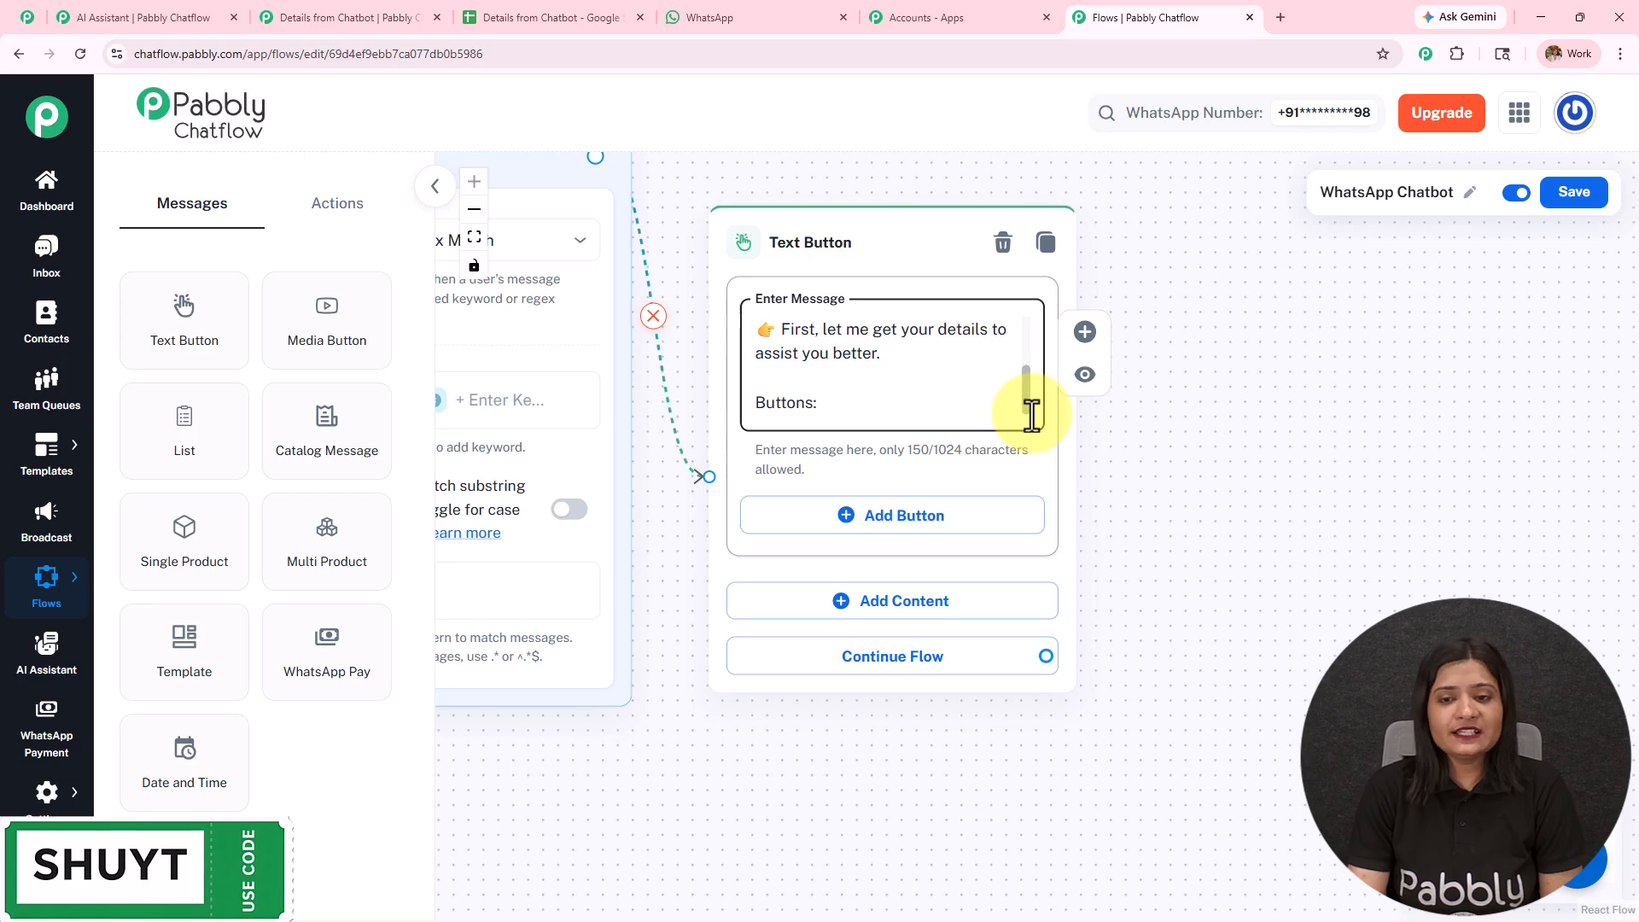
- Add a Quick Reply button to the Text Button node, named Send Details with its envelope emoji as in the WhatsApp chat
click(871, 522)
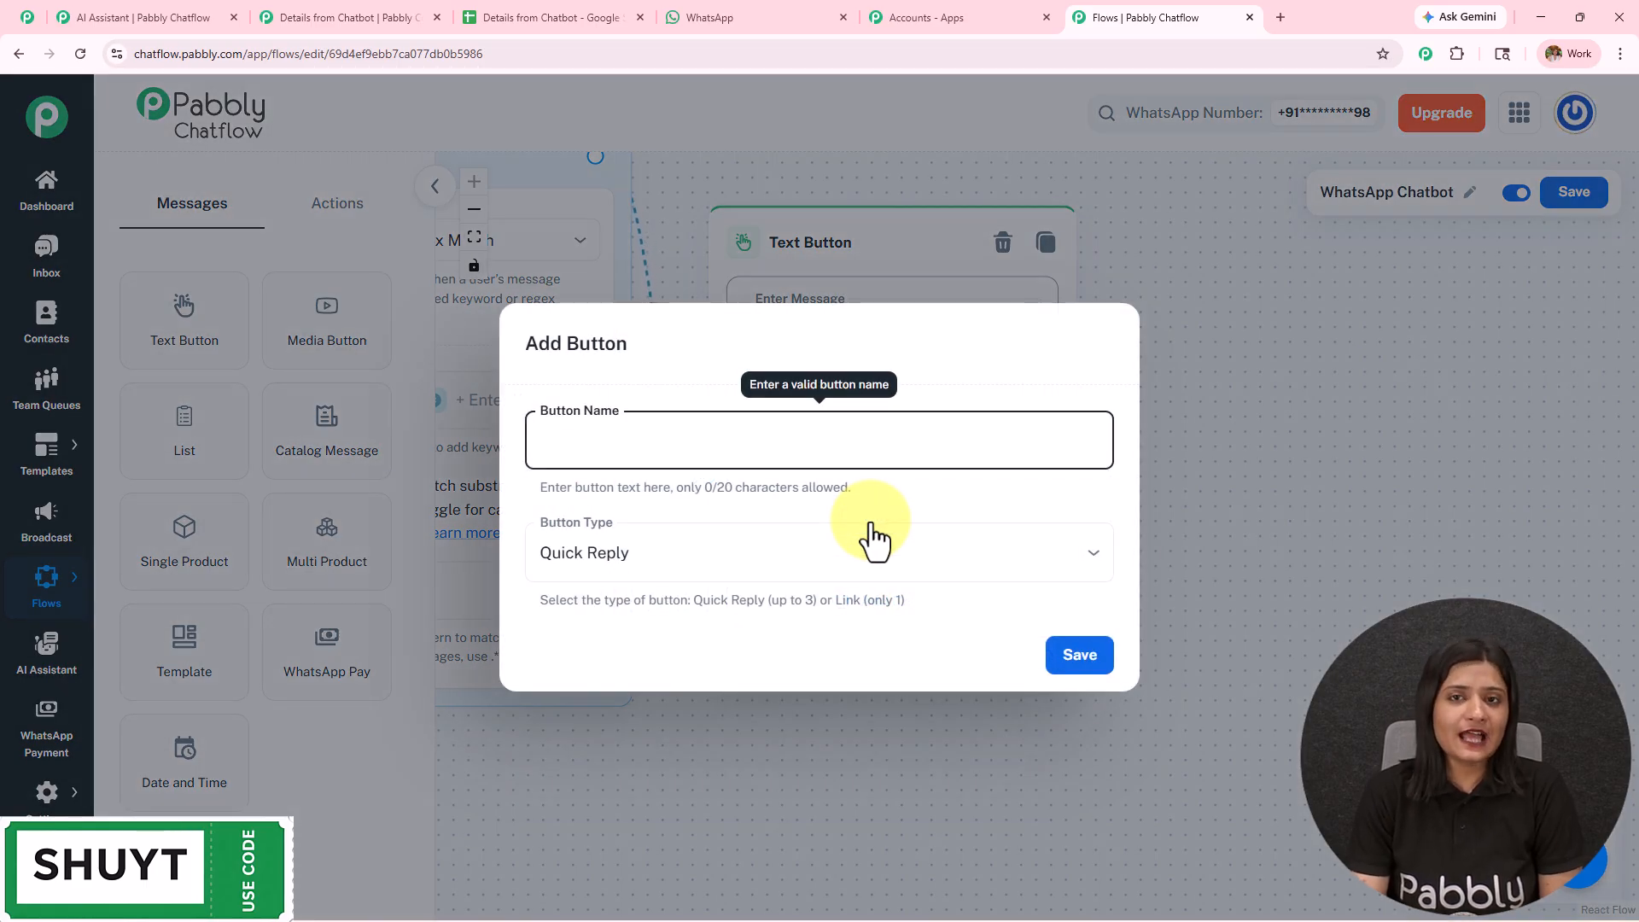
click(780, 17)
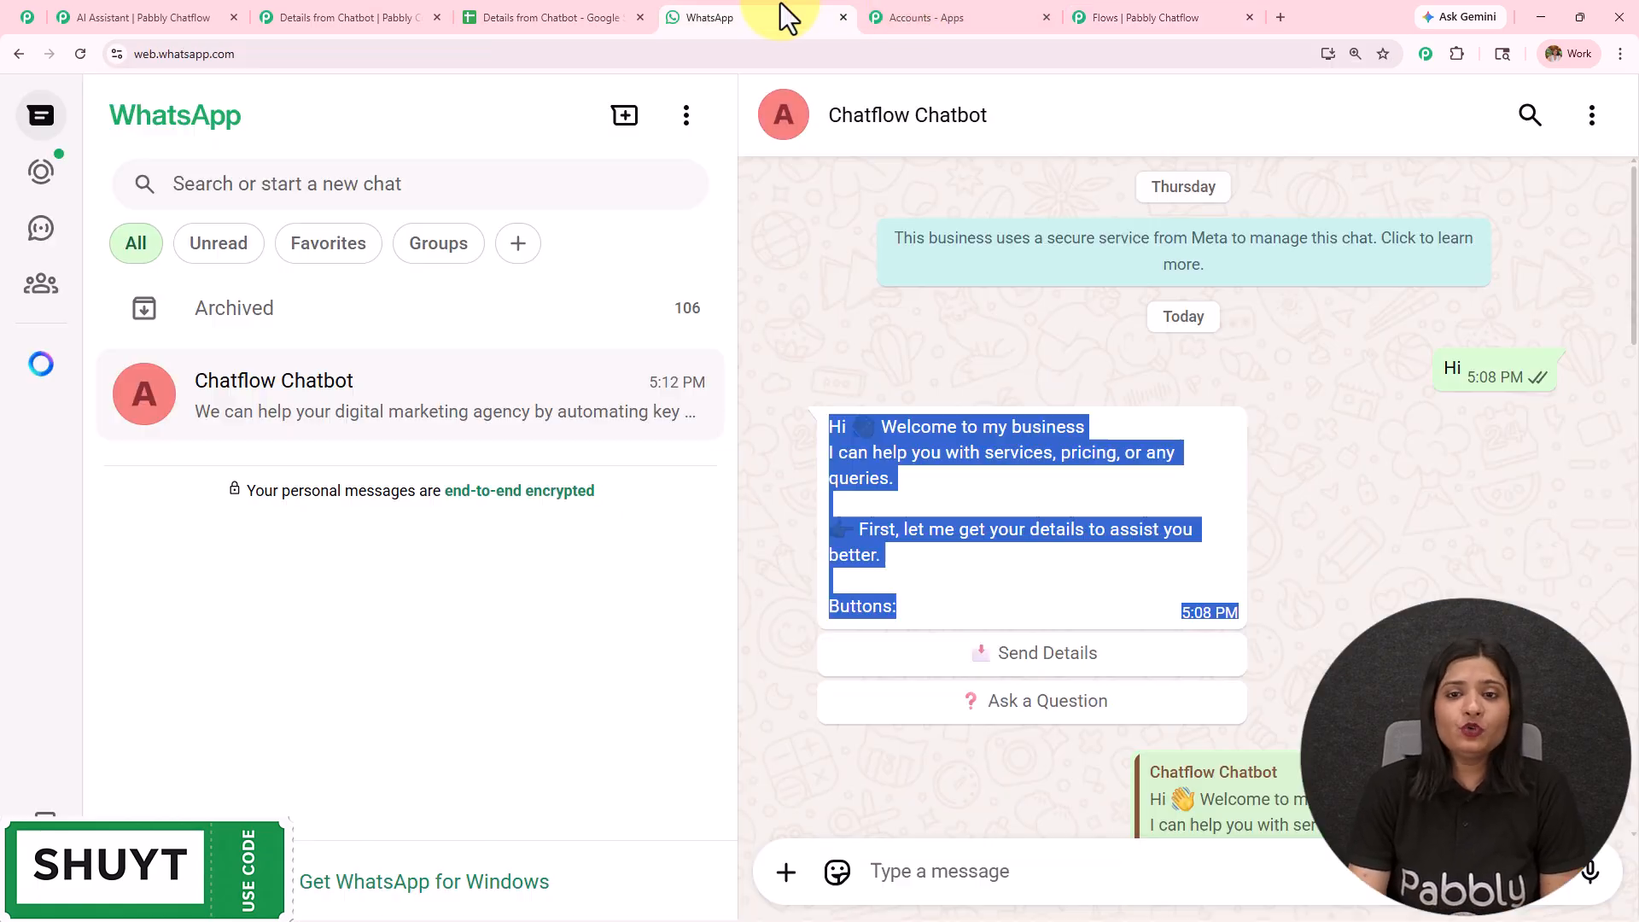
scroll(972, 523, down, 2)
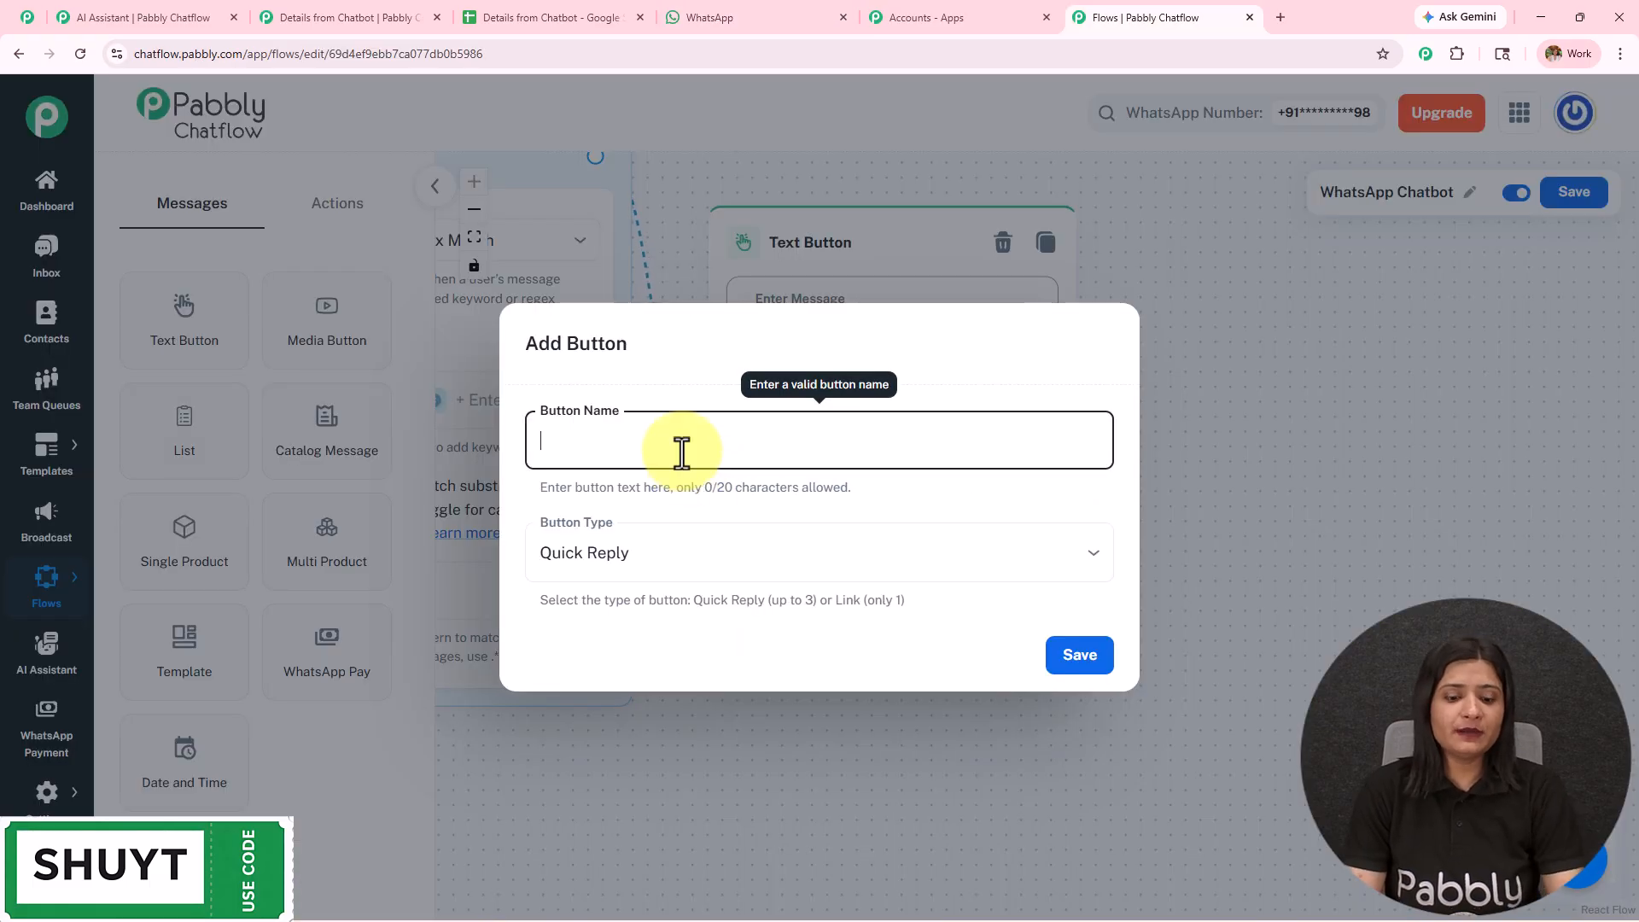
click(682, 452)
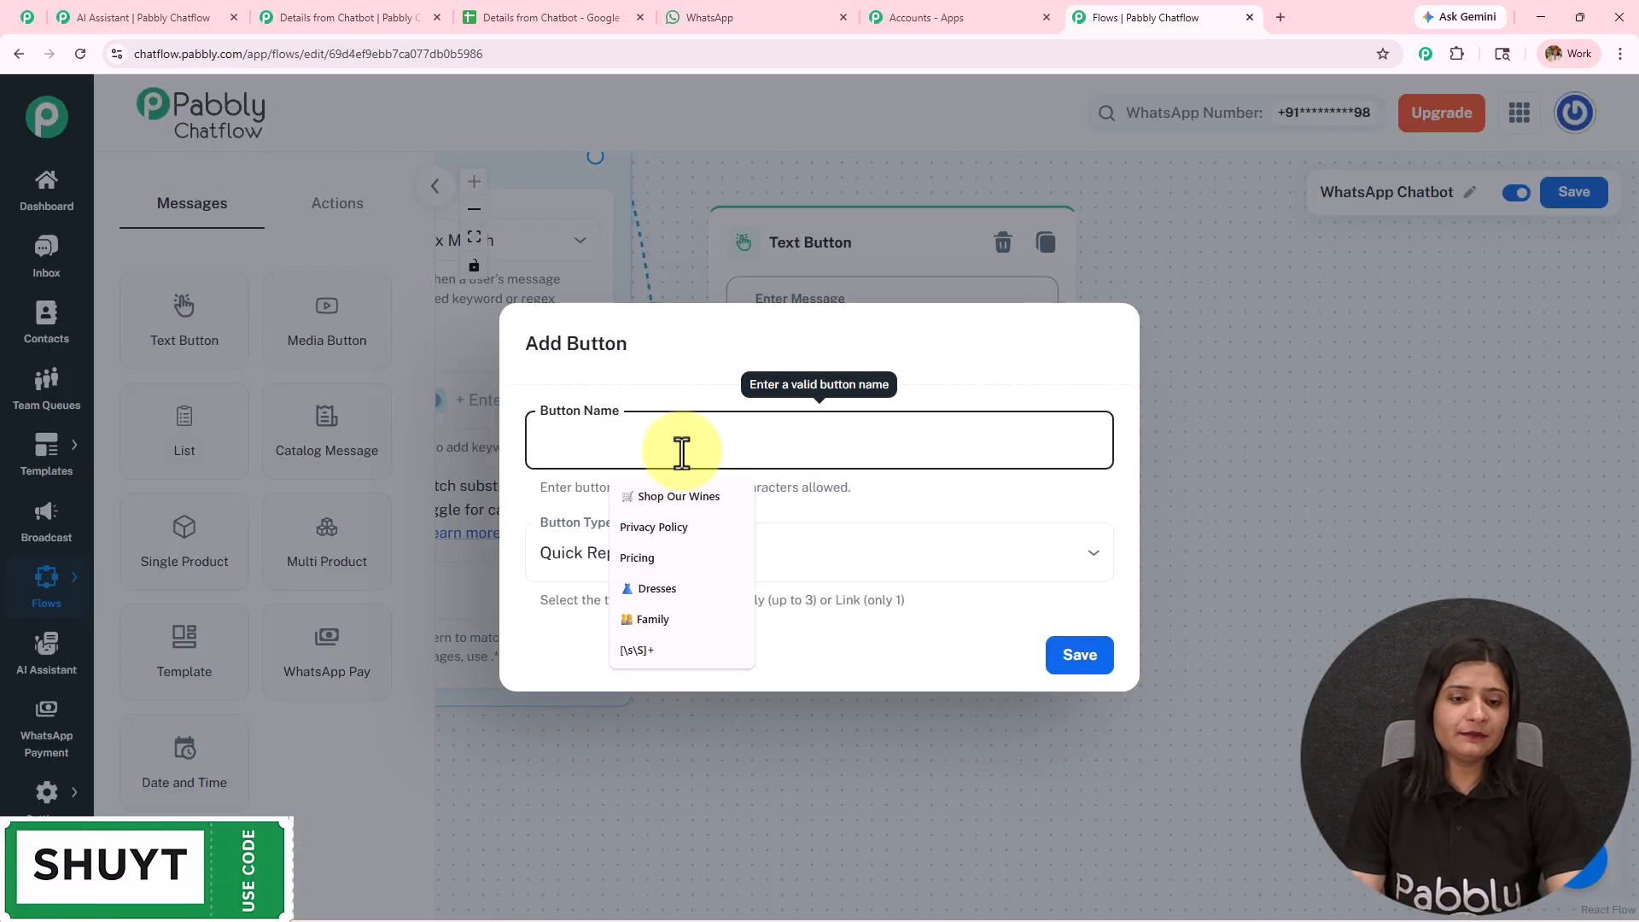
text(📩 Send Details)
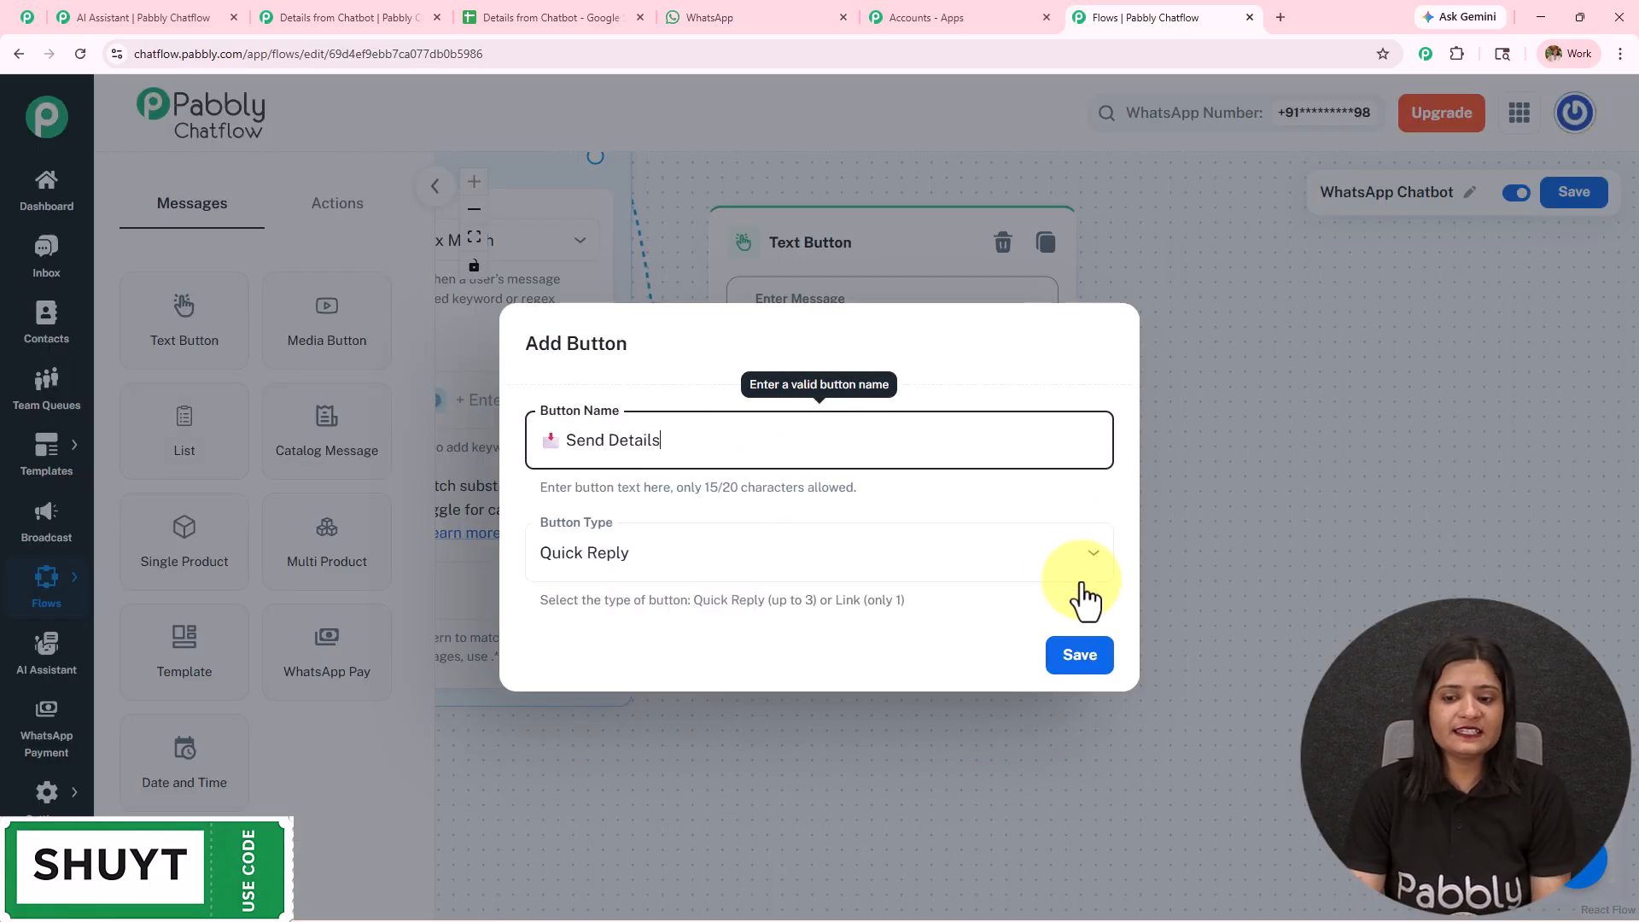
click(1071, 662)
- Add a second Quick Reply button named Ask a Question, with its red question mark emoji, to the Text Button node
click(790, 620)
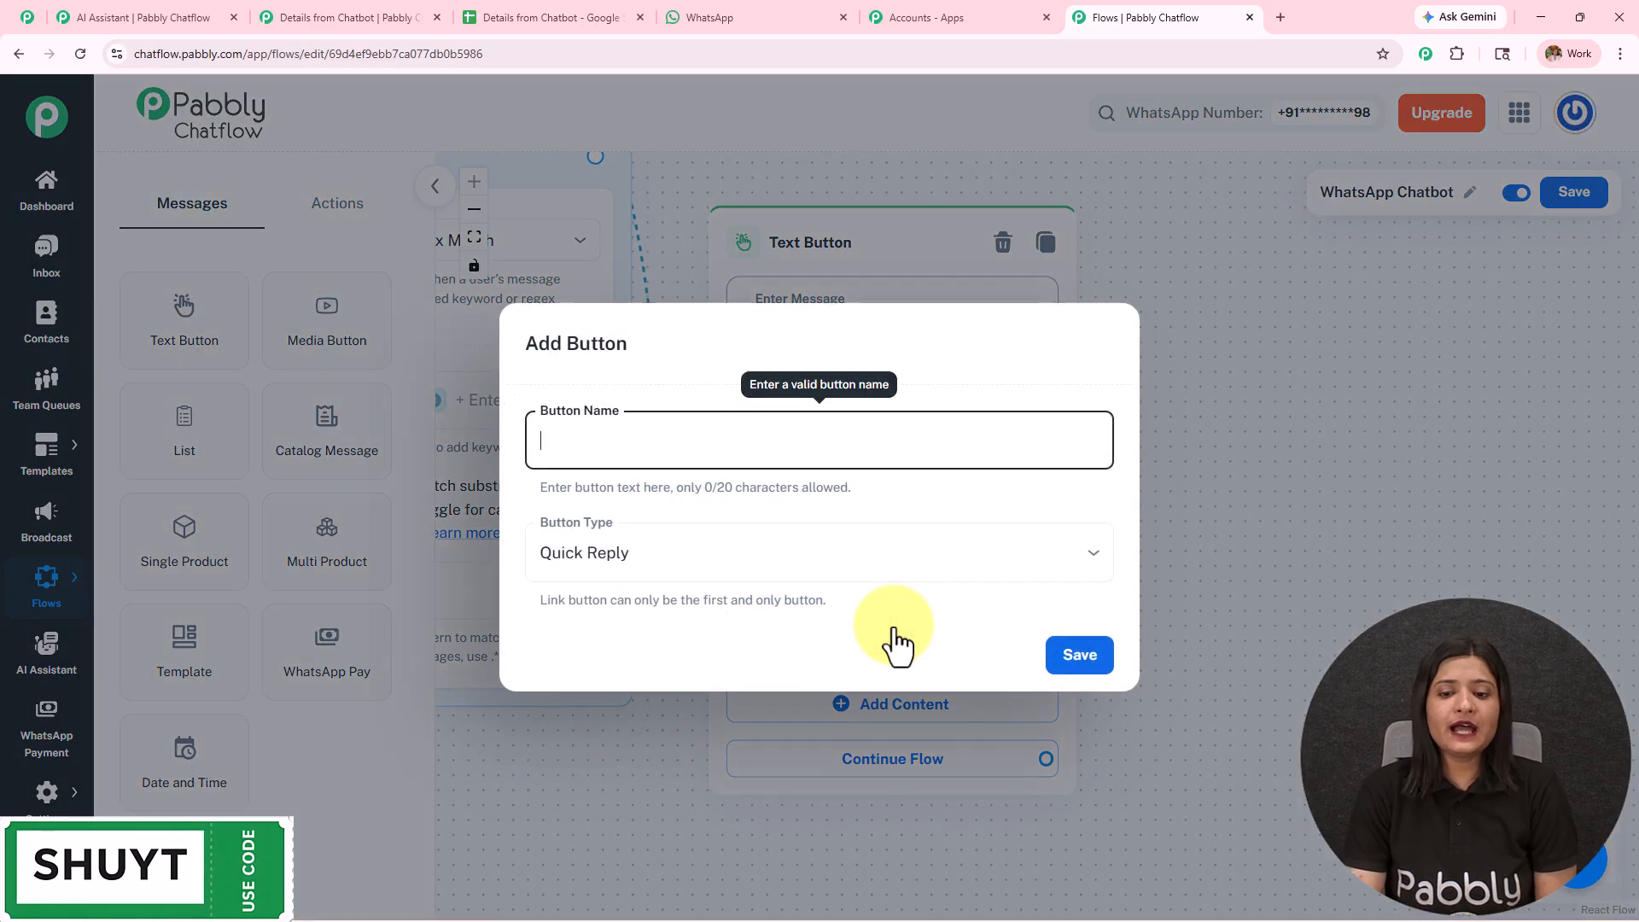
text(❓ Ask a Question)
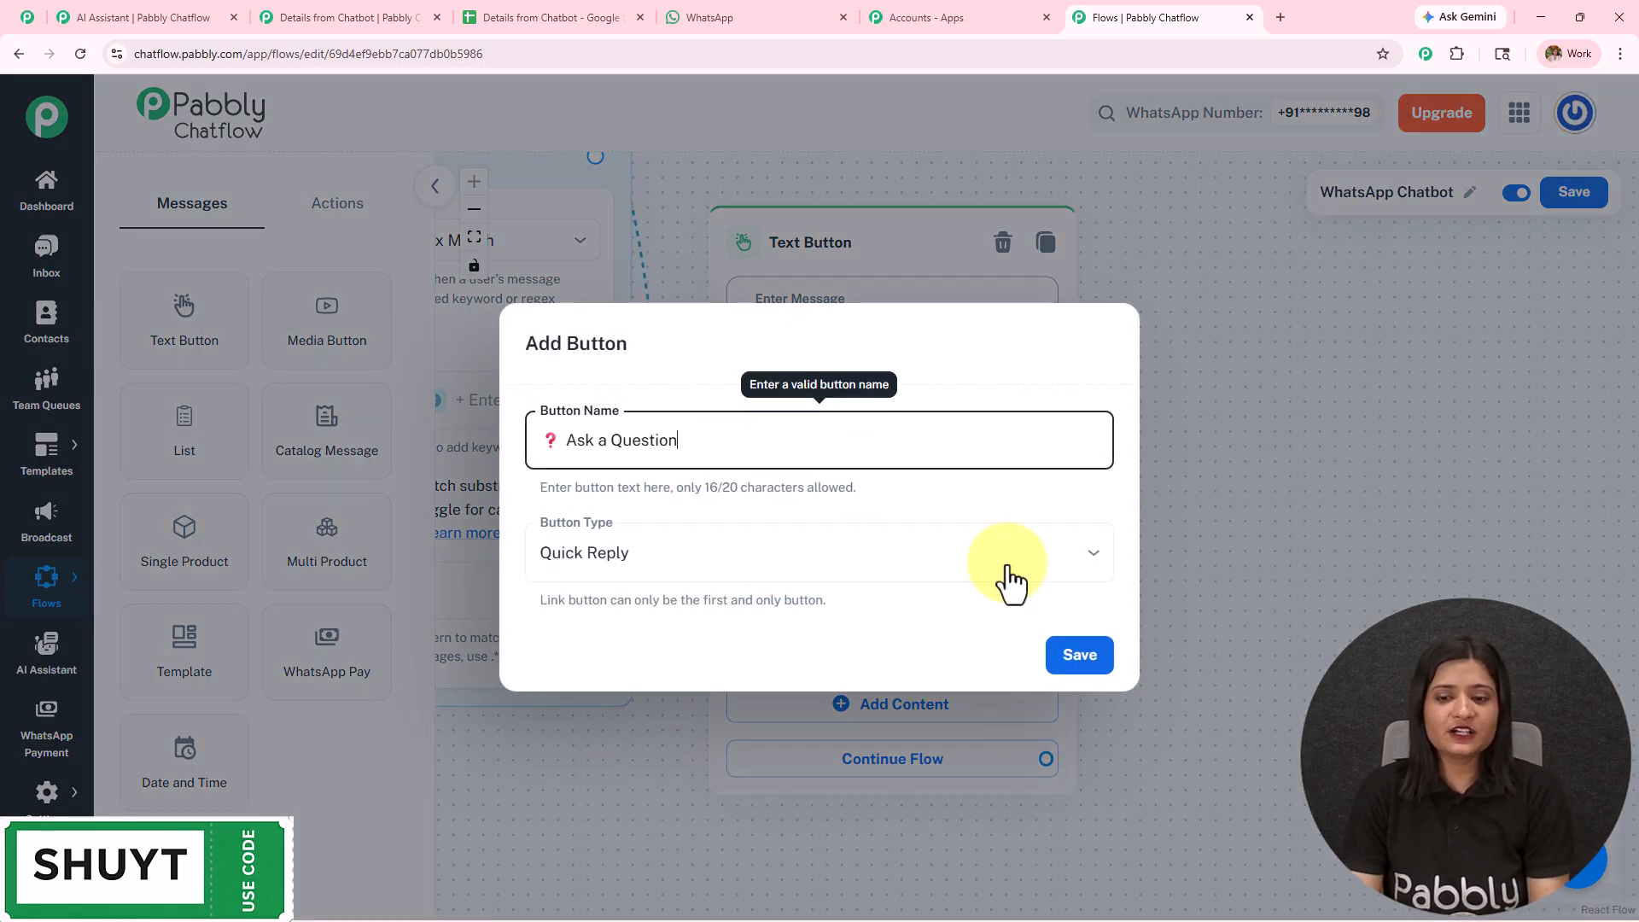
click(1080, 665)
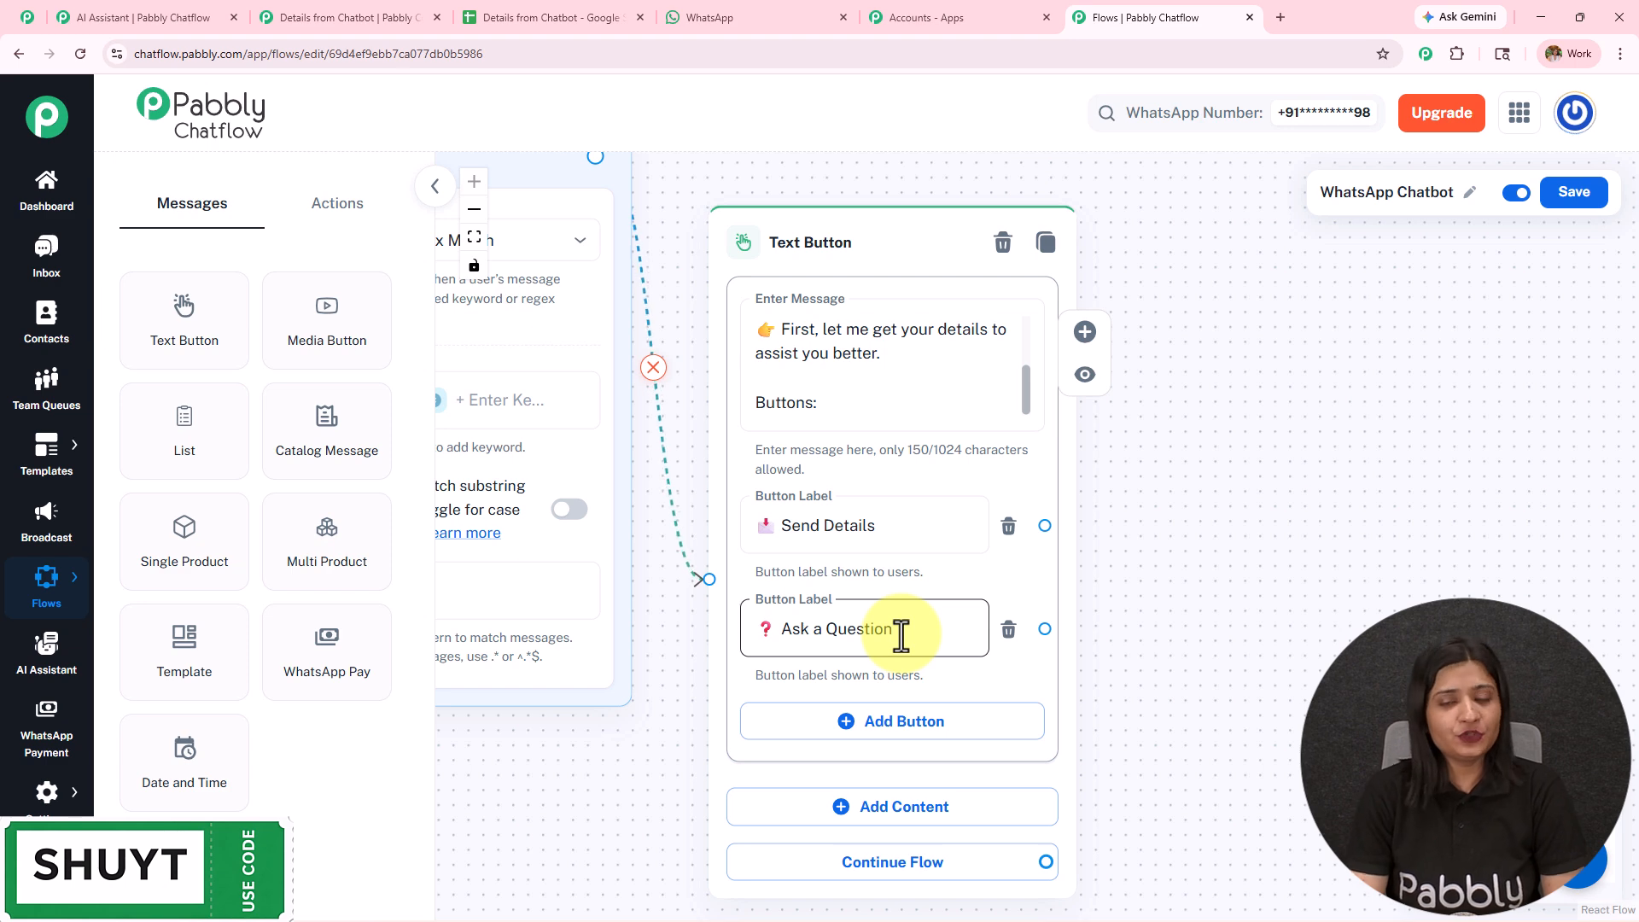
- View the available button types for the Send Details button and close its settings without changes
click(867, 525)
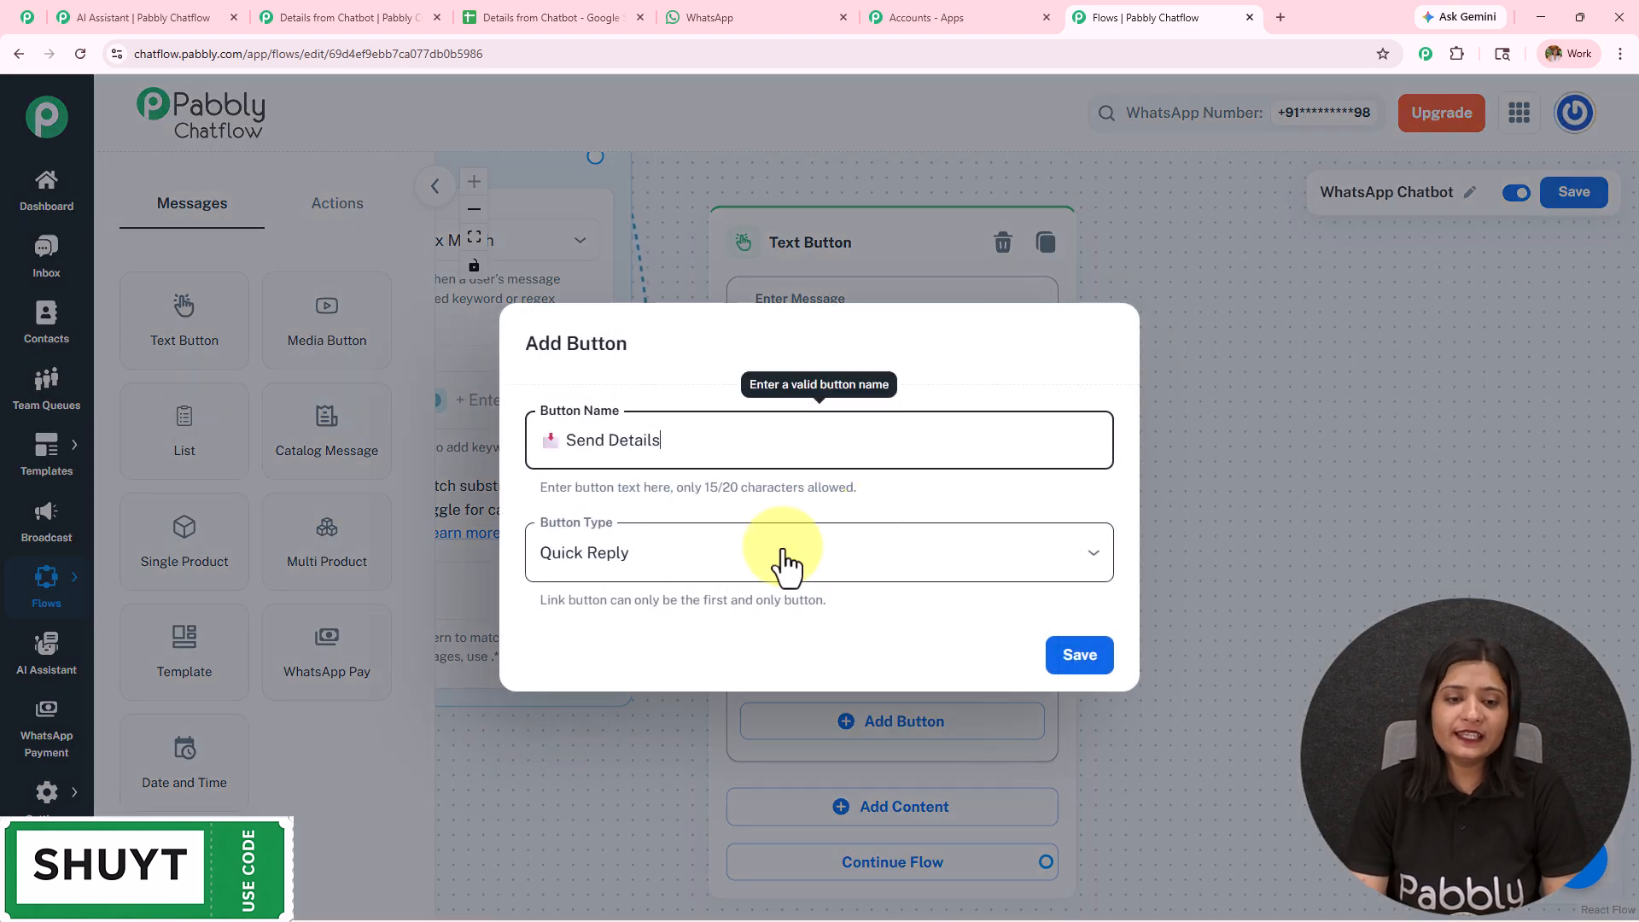
click(623, 554)
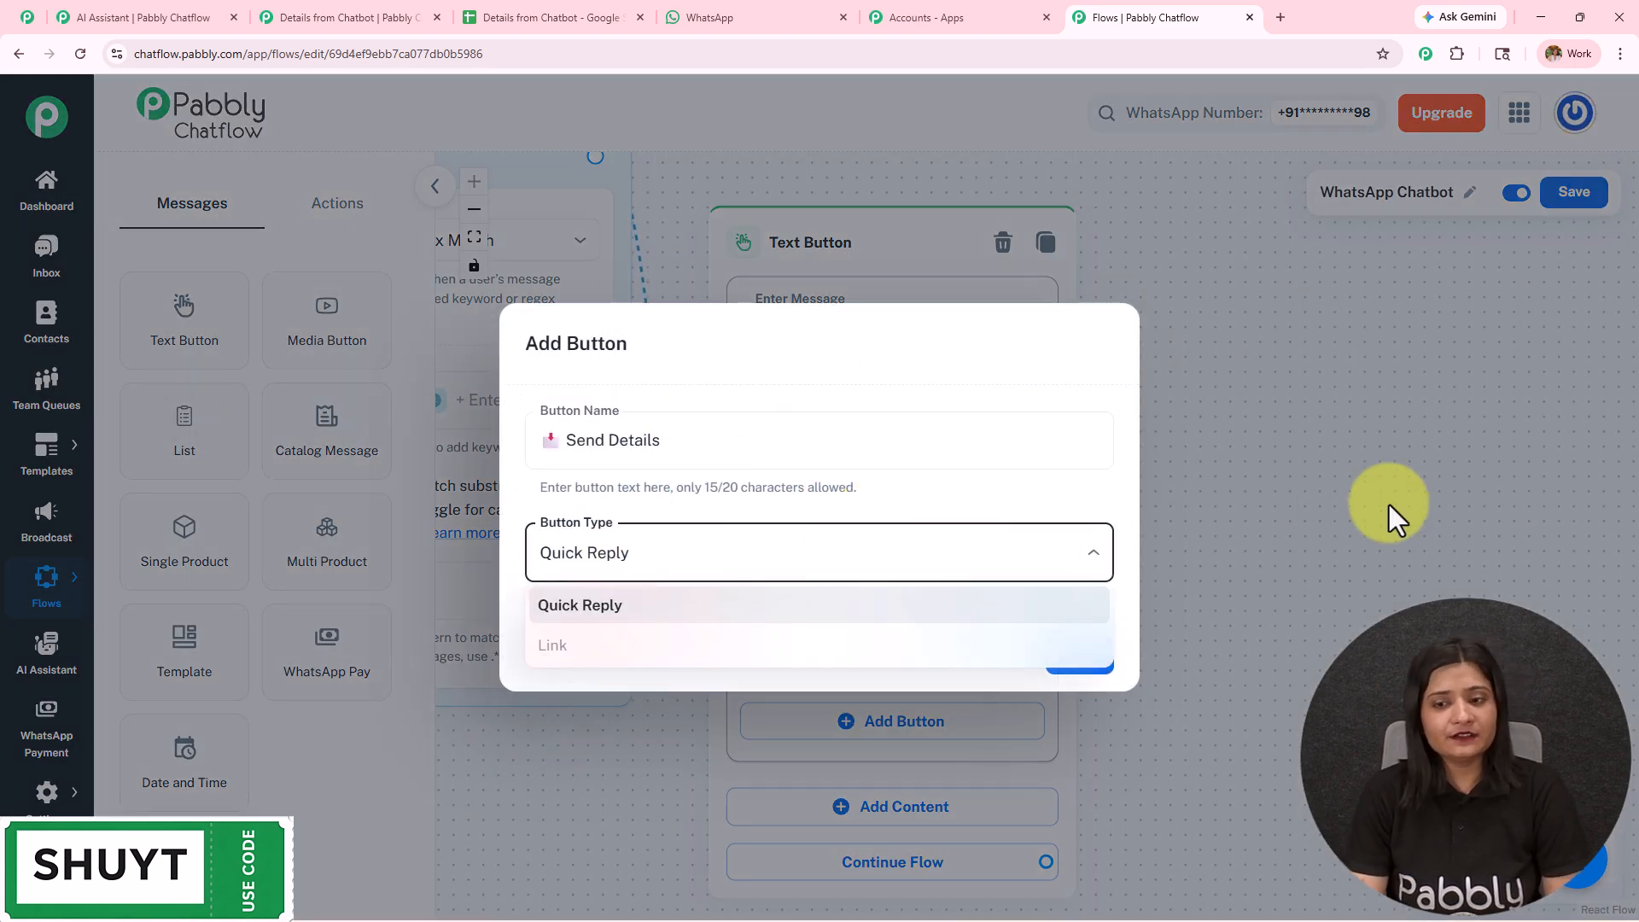
click(1370, 540)
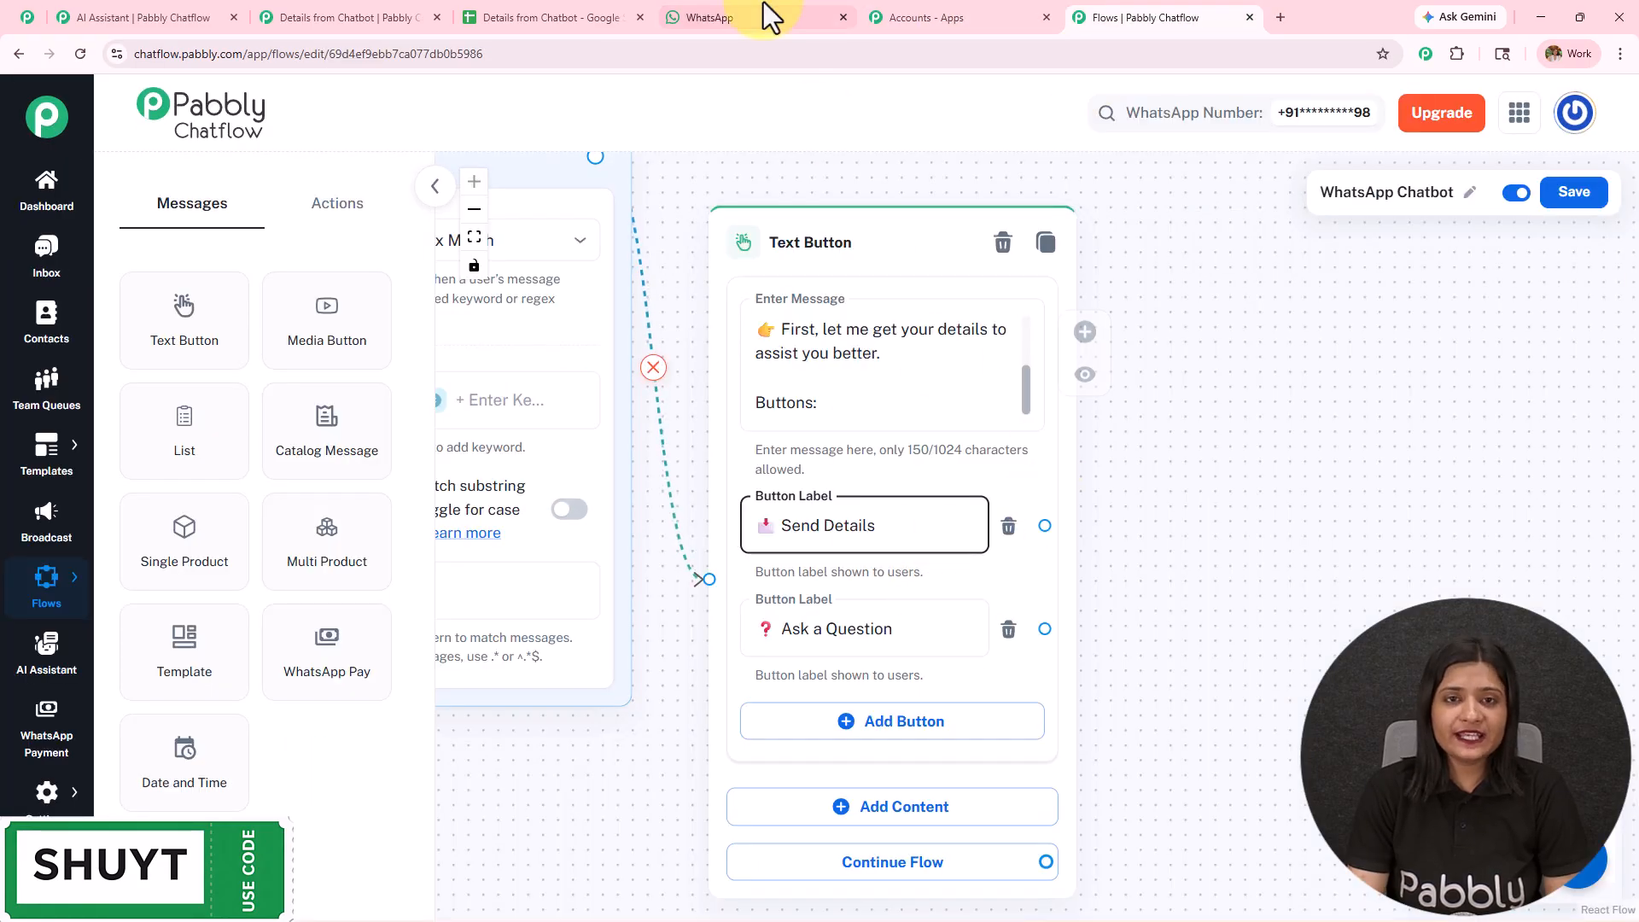
- Review the WhatsApp chat with Chatflow Chatbot for the questions and AI answers following the Send Details and Ask a Question replies
click(769, 15)
scroll(879, 375, down, 3)
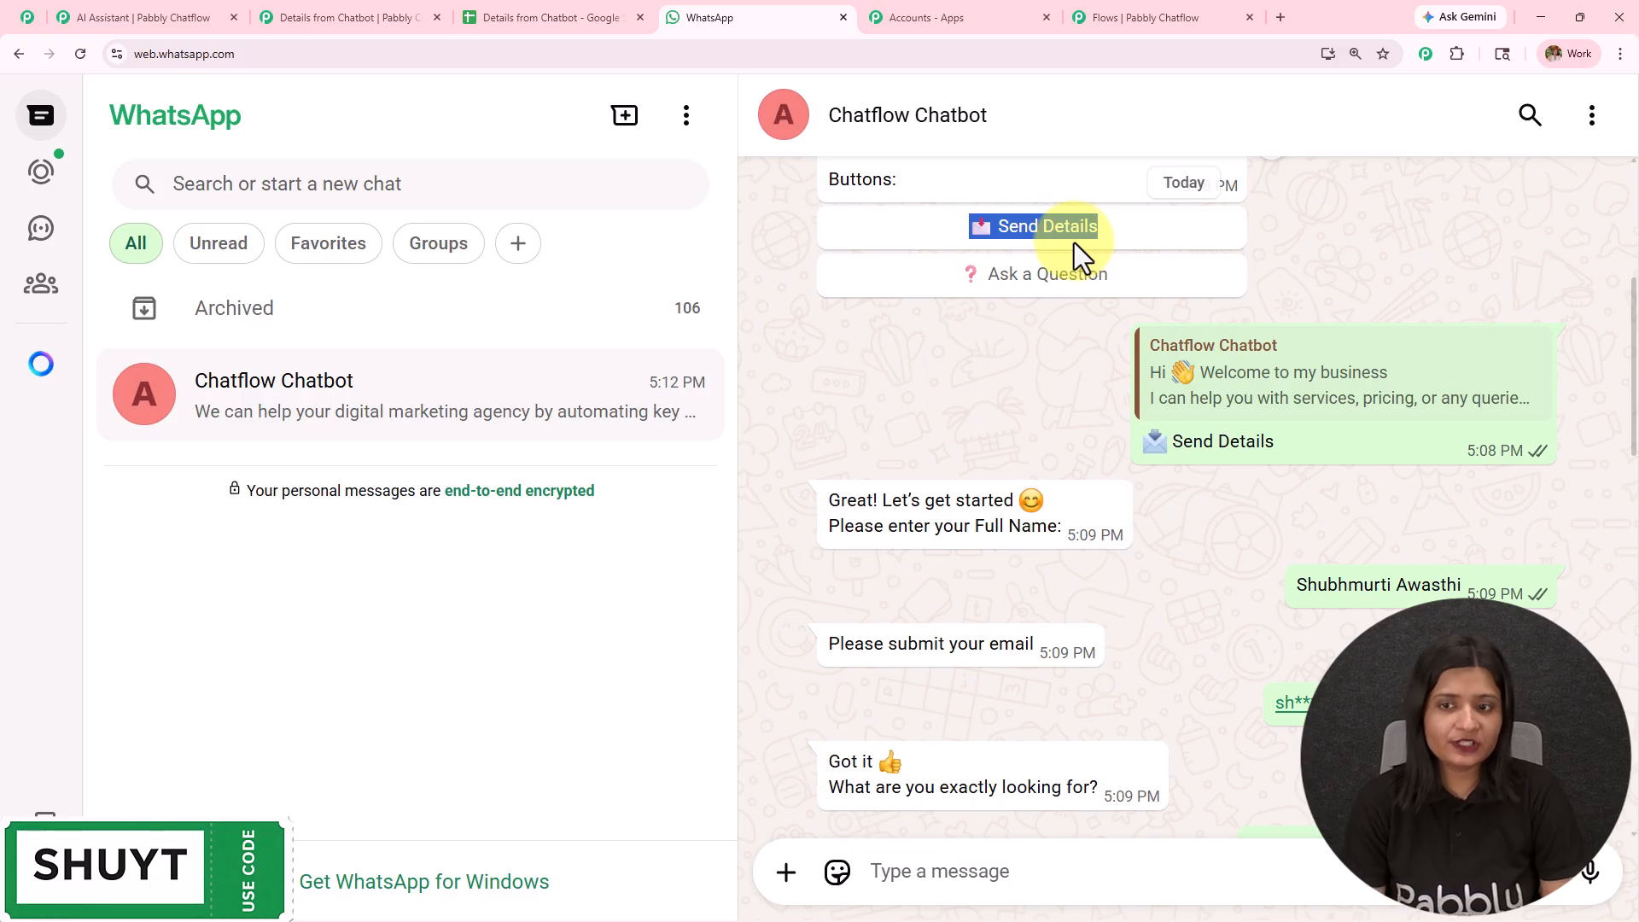
scroll(999, 470, down, 2)
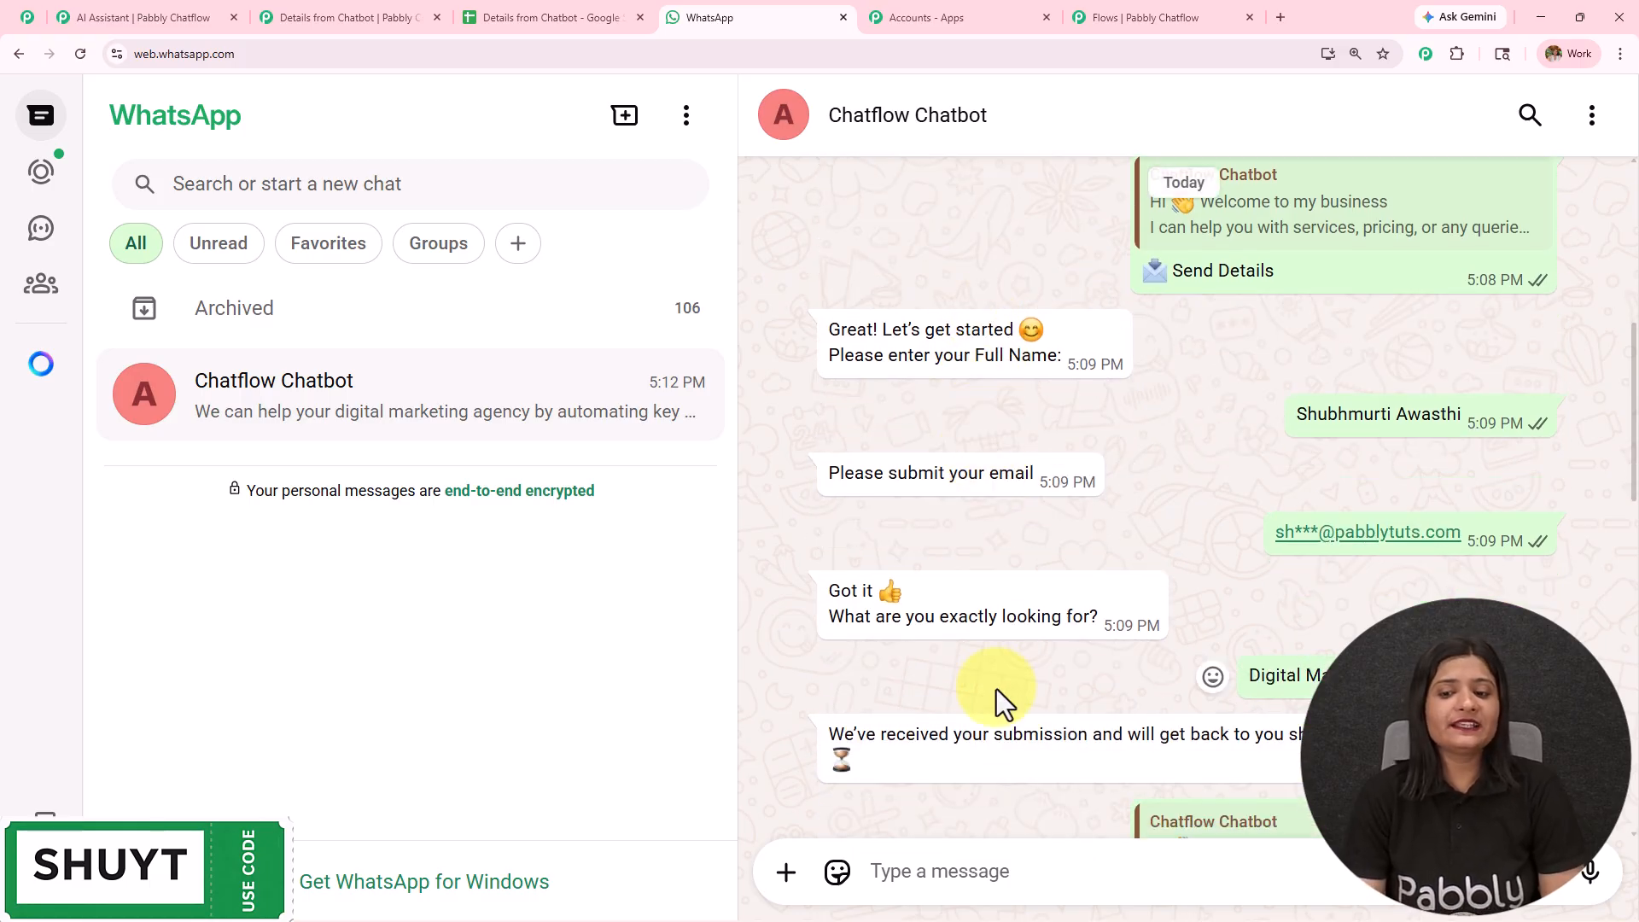
scroll(1012, 749, down, 3)
scroll(1011, 744, up, 4)
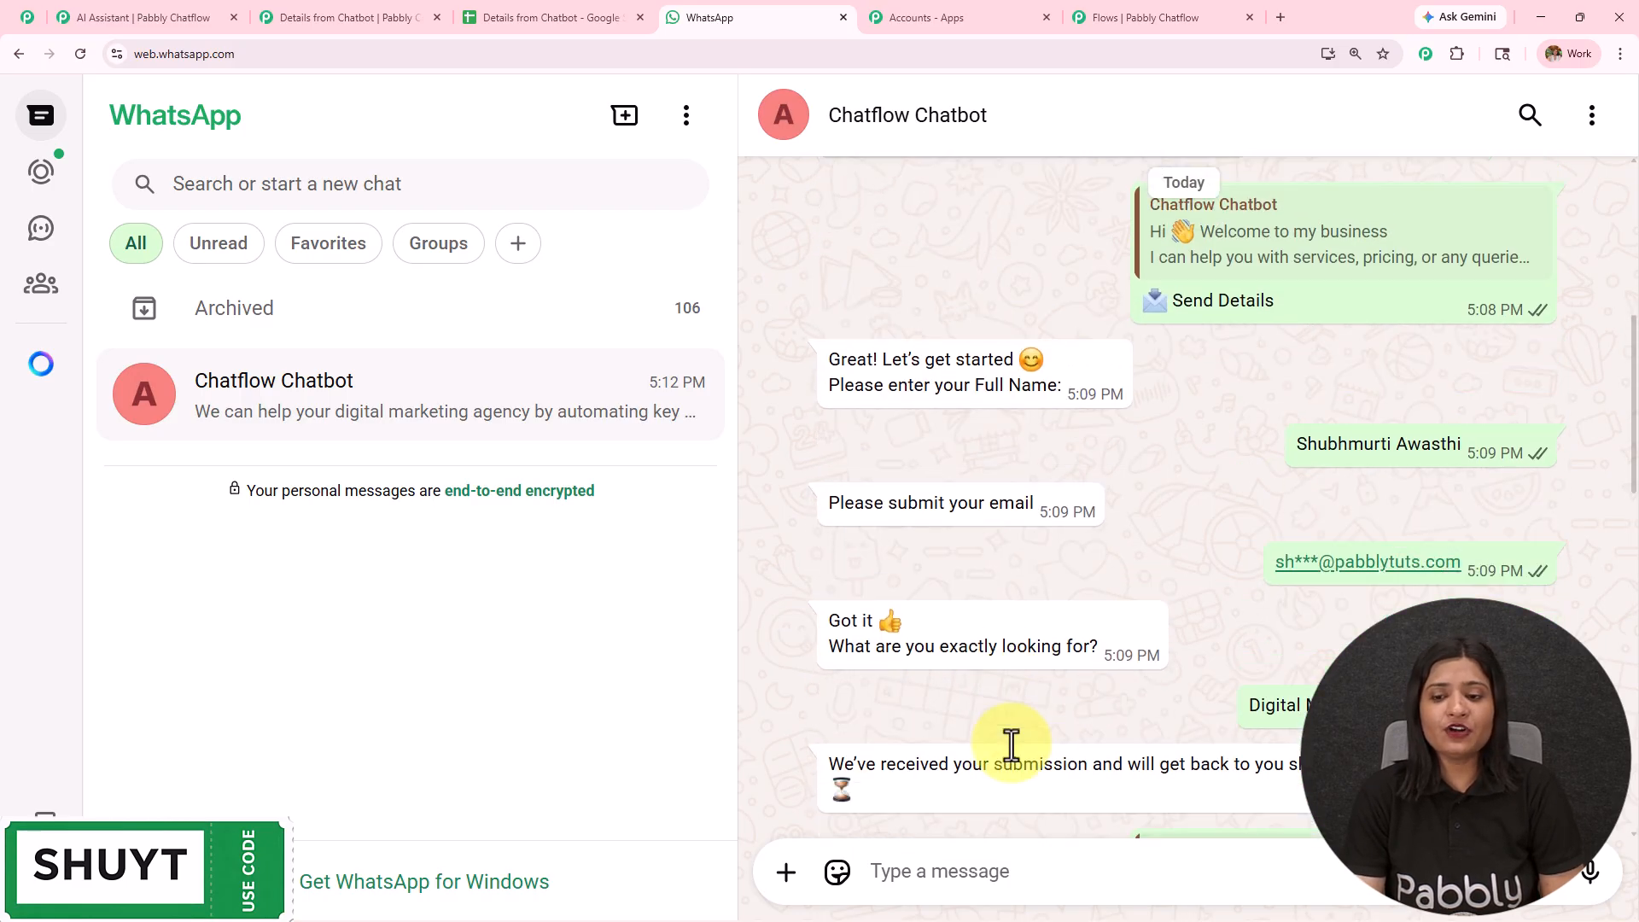
scroll(1010, 743, down, 5)
scroll(1263, 562, down, 4)
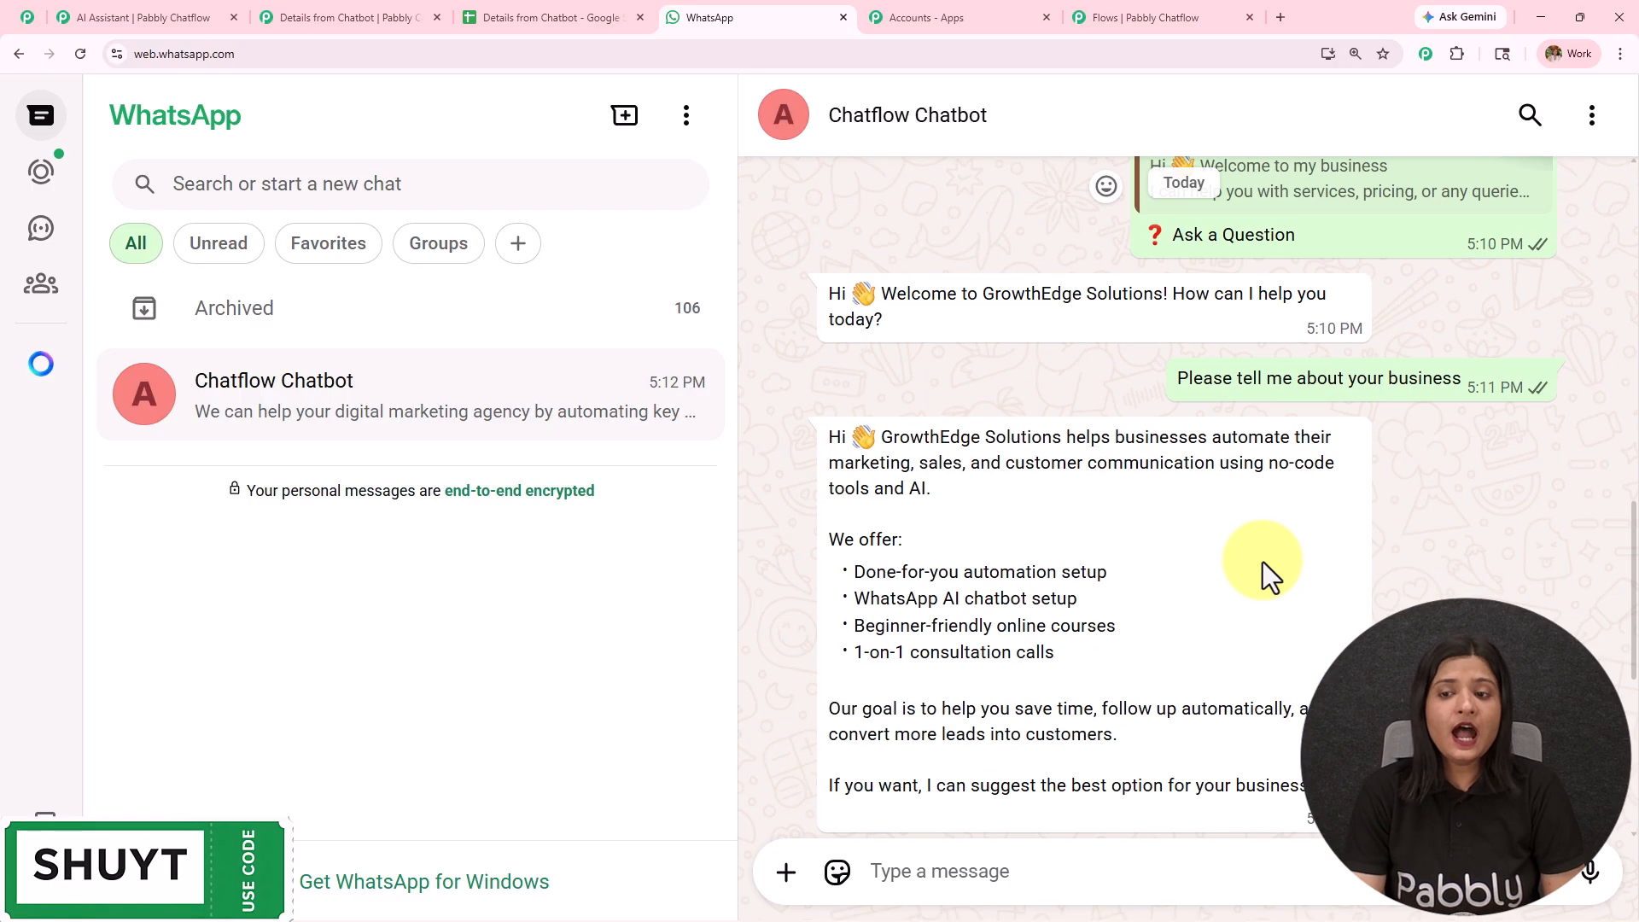
scroll(1166, 587, down, 3)
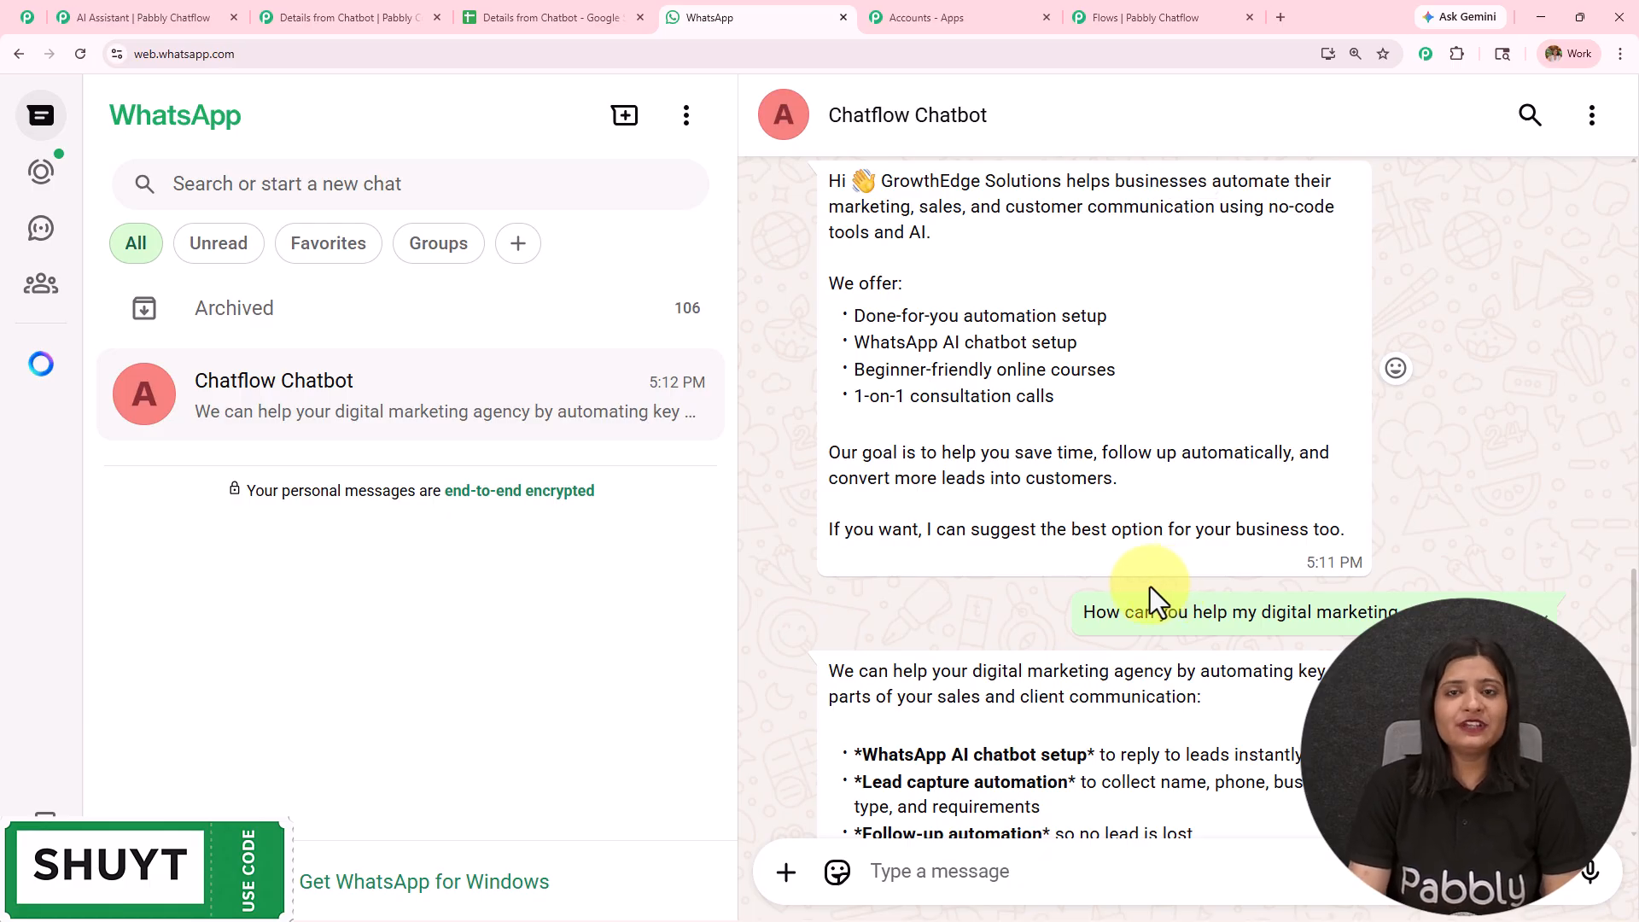
- Return to the chatbot flow, add an Ask Question action node beside the Text Button node, and connect the Send Details button to it
click(1144, 17)
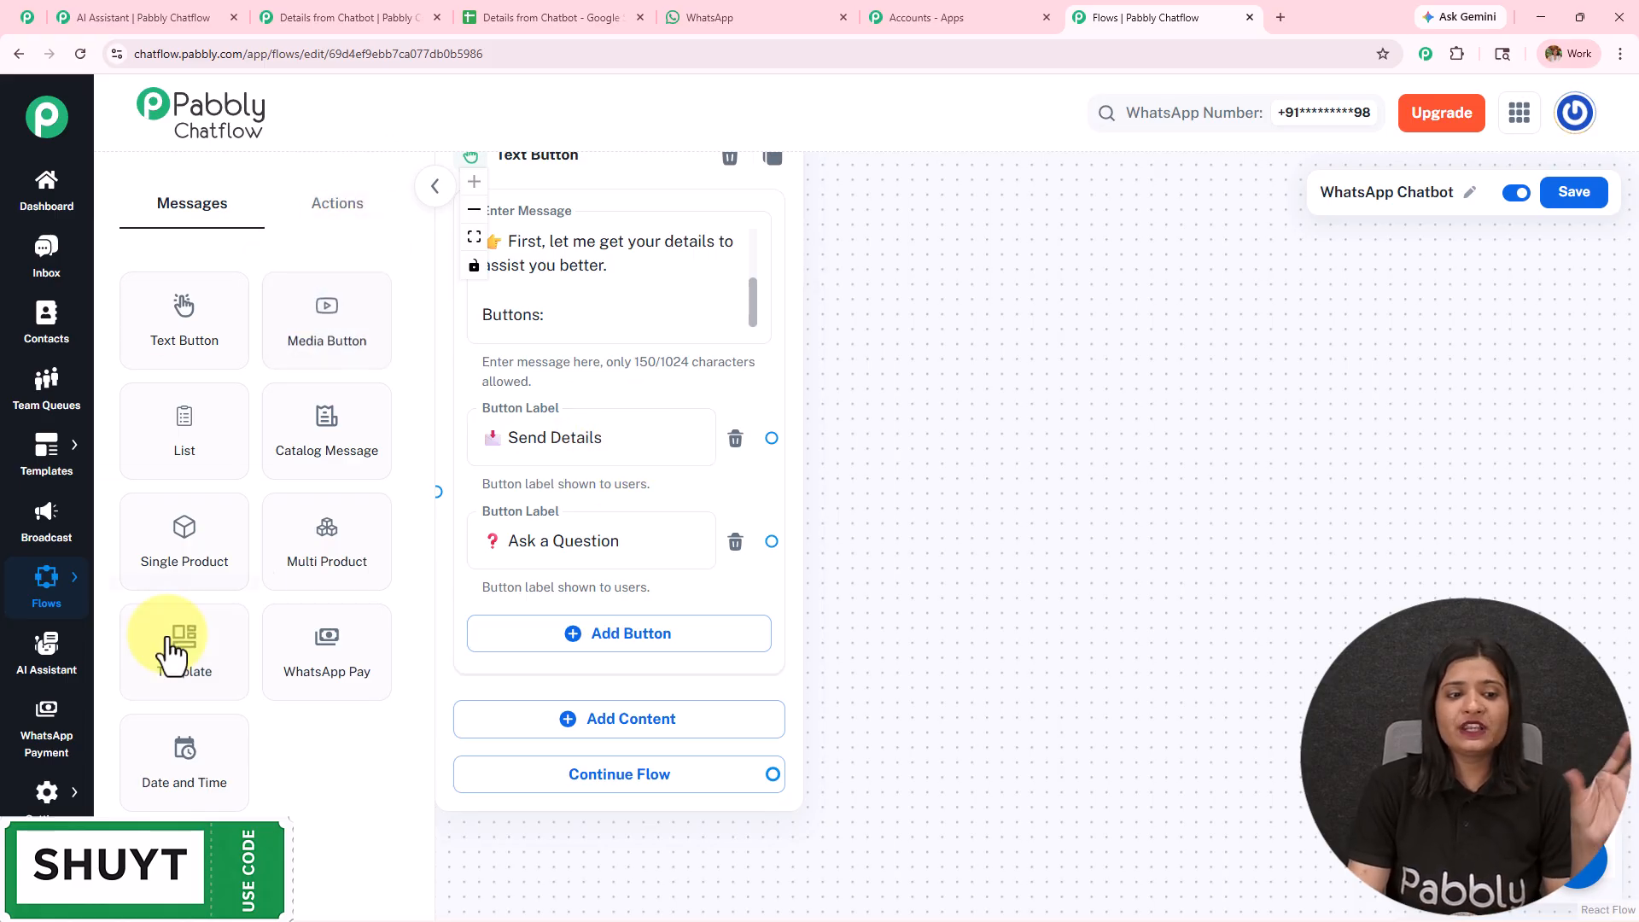
click(347, 229)
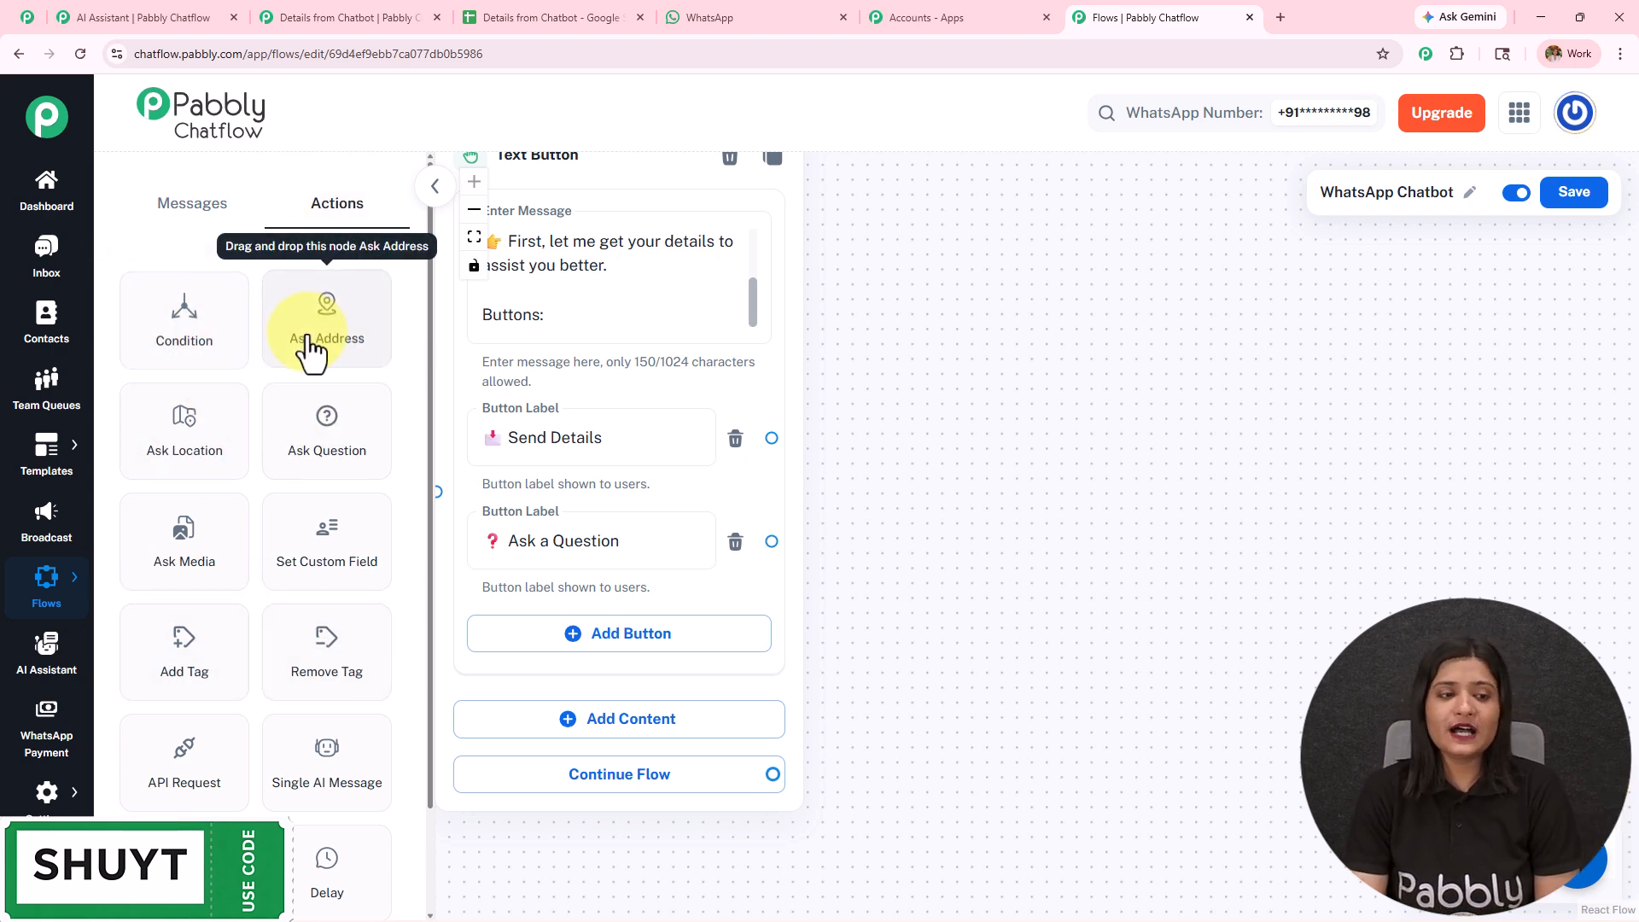
scroll(215, 452, down, 2)
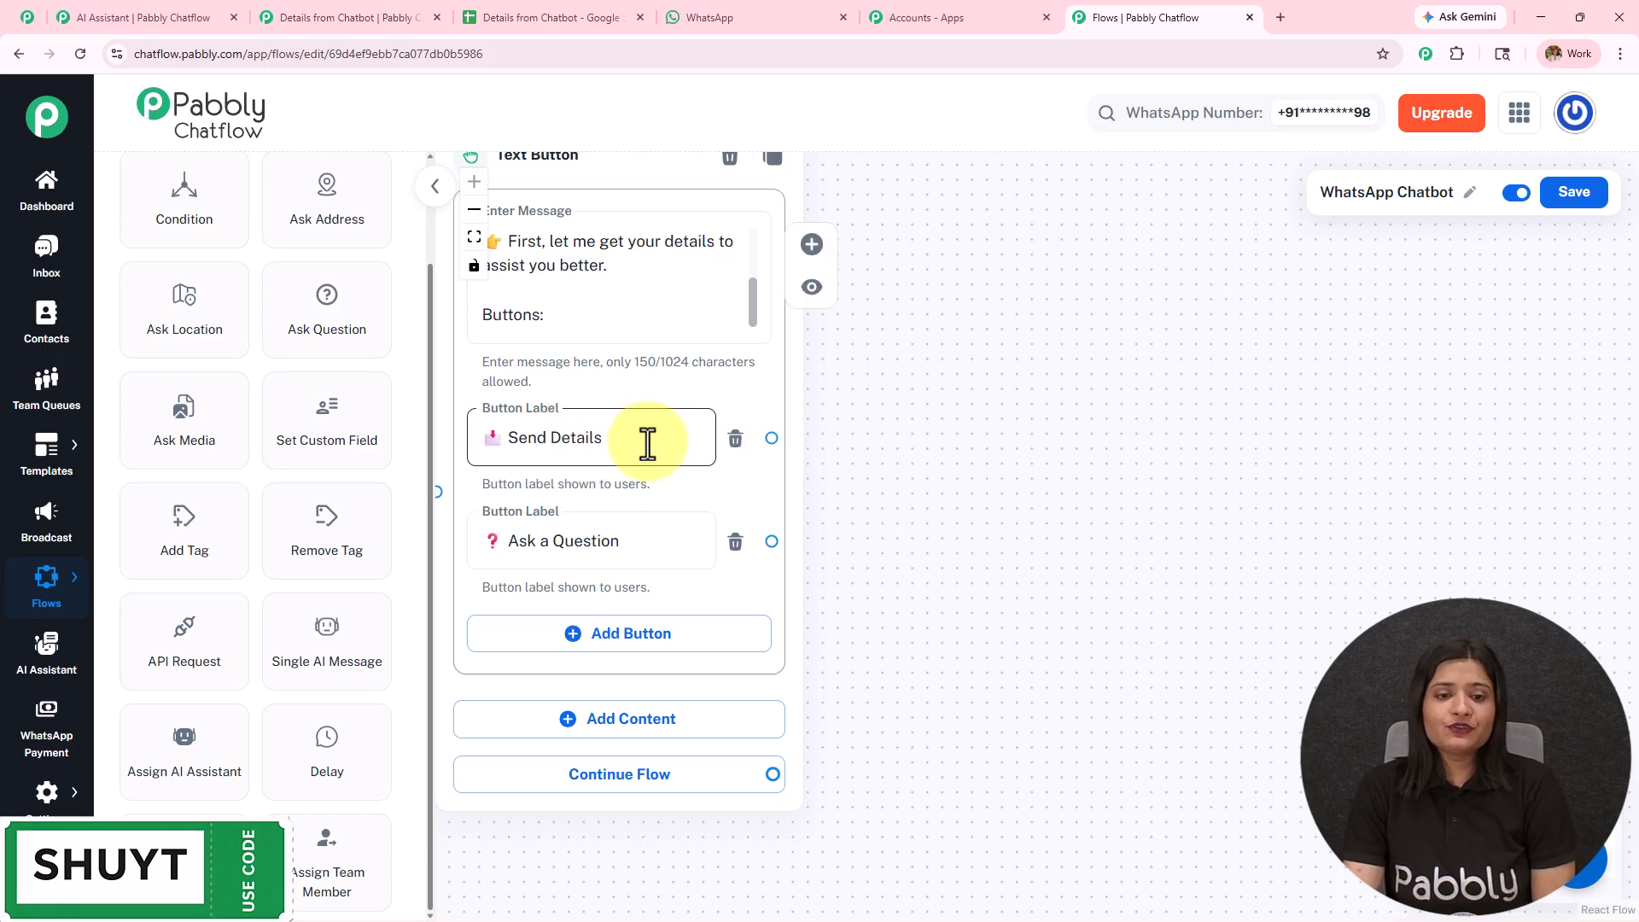
drag(348, 326, 1054, 264)
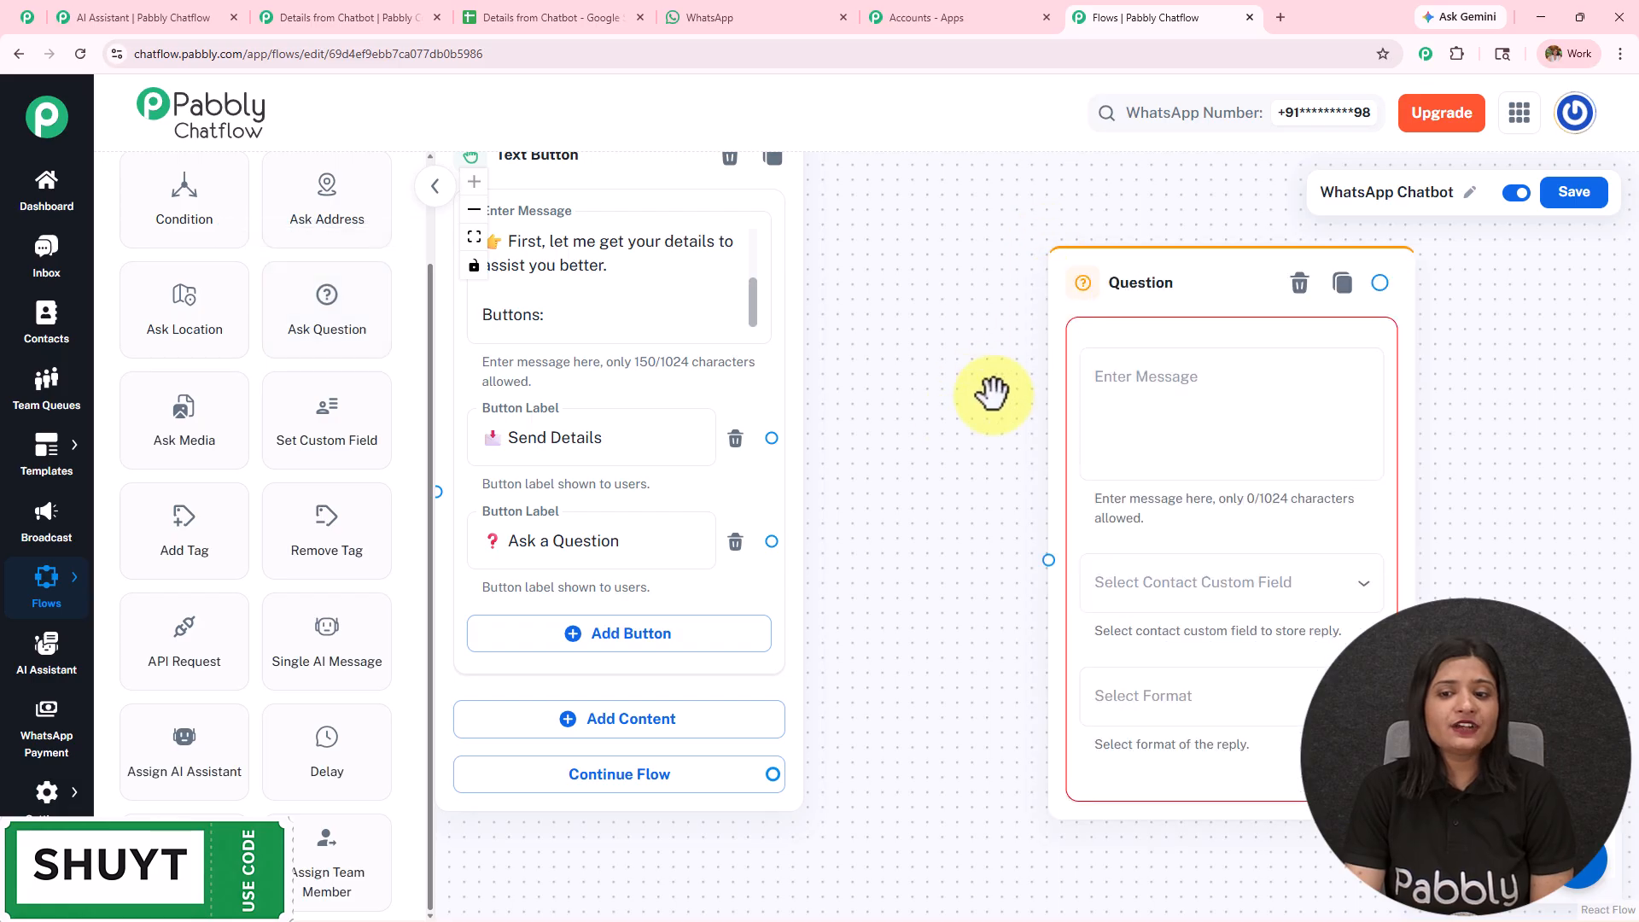
drag(773, 438, 1049, 560)
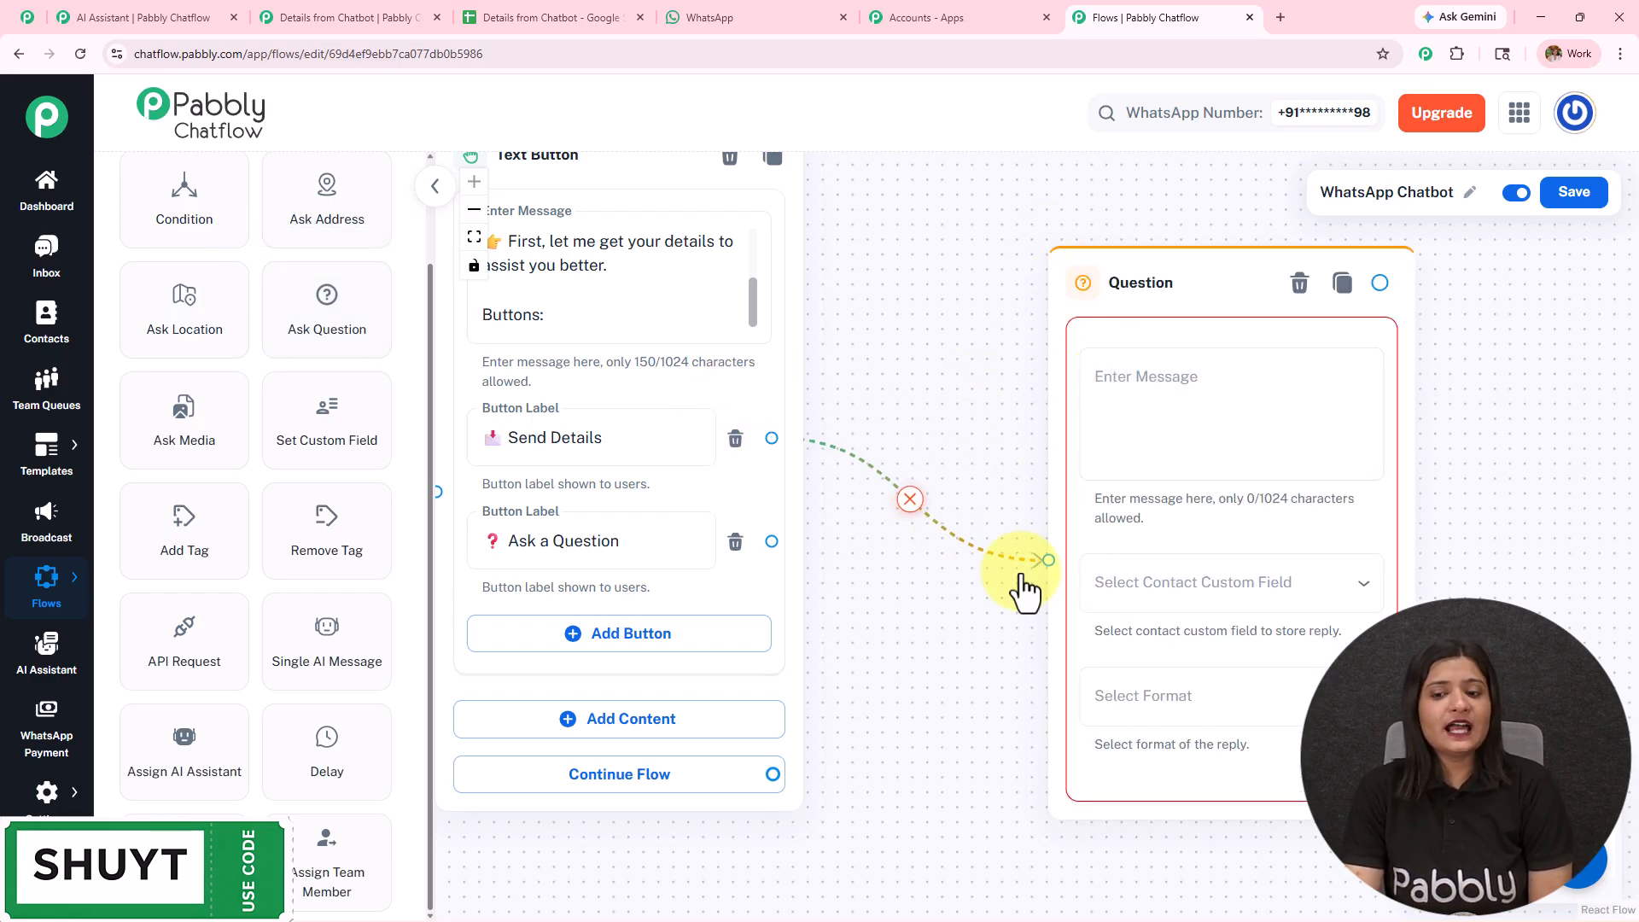
- Paste "Great! Let's get started 😊 Please enter your Full Name:" as the Question node's message
click(1142, 395)
text(Great! Let’s get started 😊 Please enter your Full Name:)
drag(1445, 464, 1028, 376)
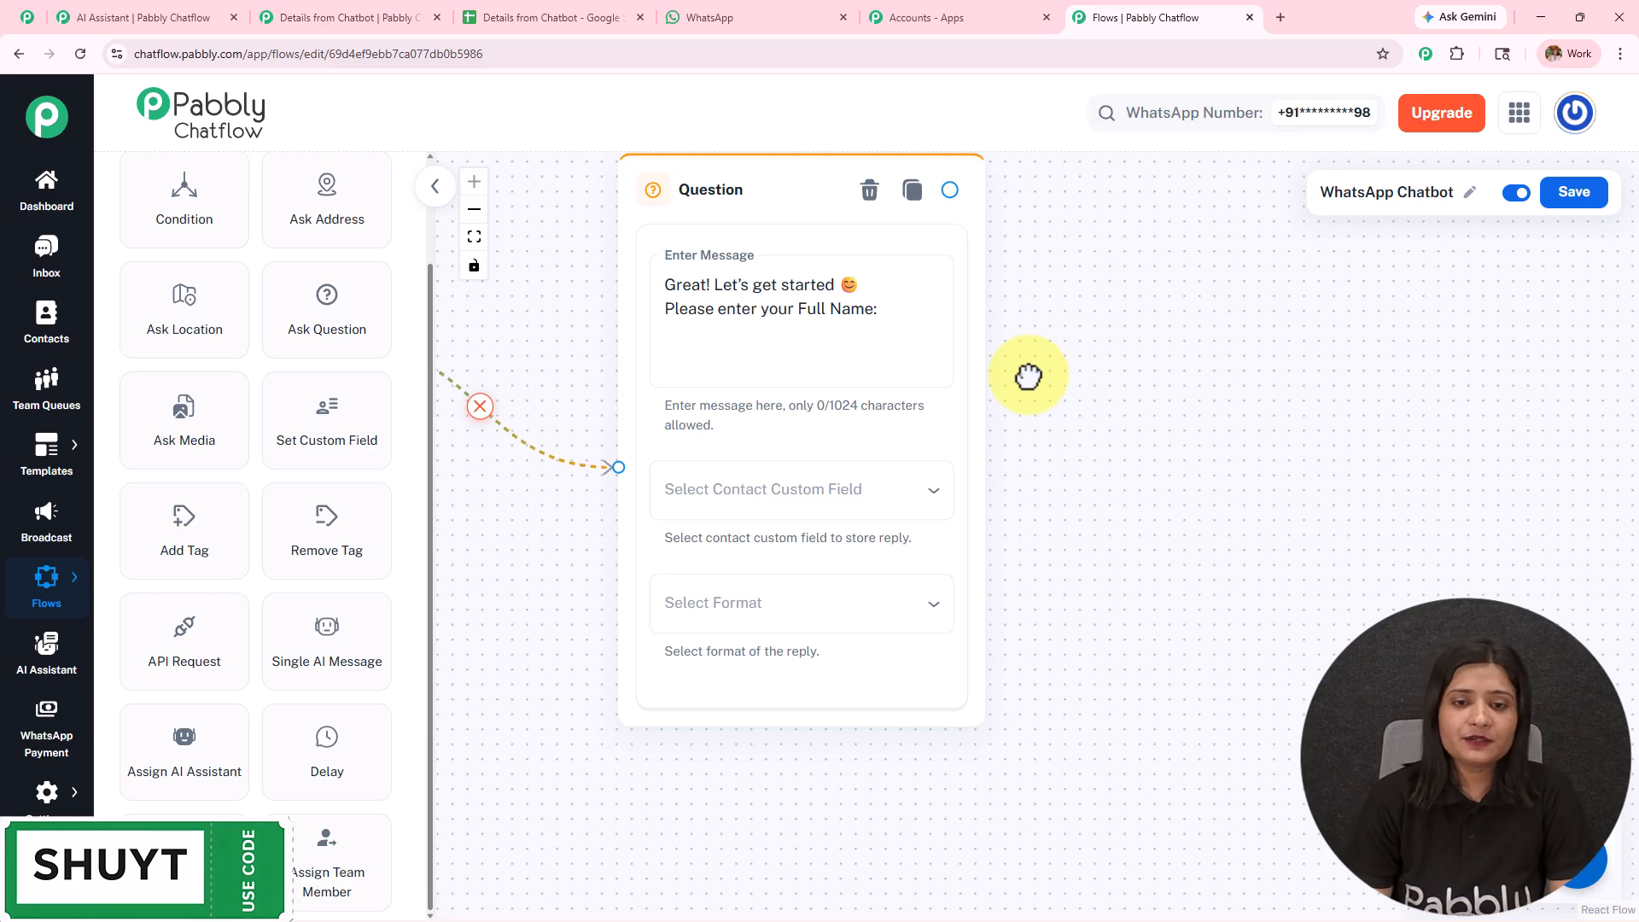
- Store the Question node's reply in the FullName contact custom field and set the reply format to Text
click(770, 502)
scroll(749, 700, down, 2)
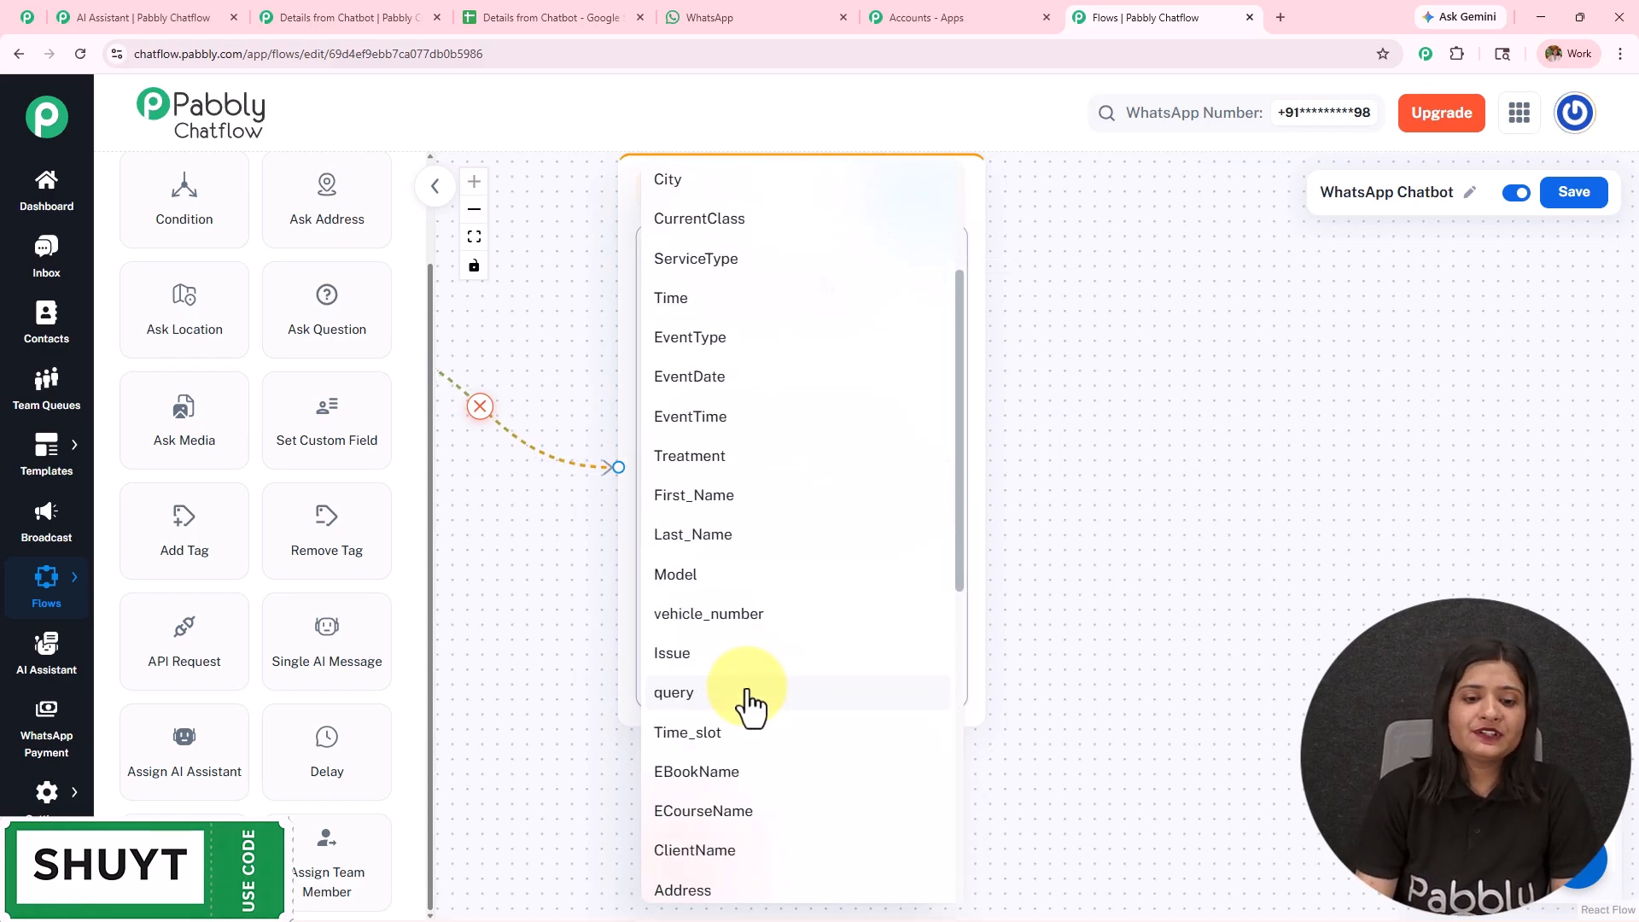
scroll(747, 696, down, 3)
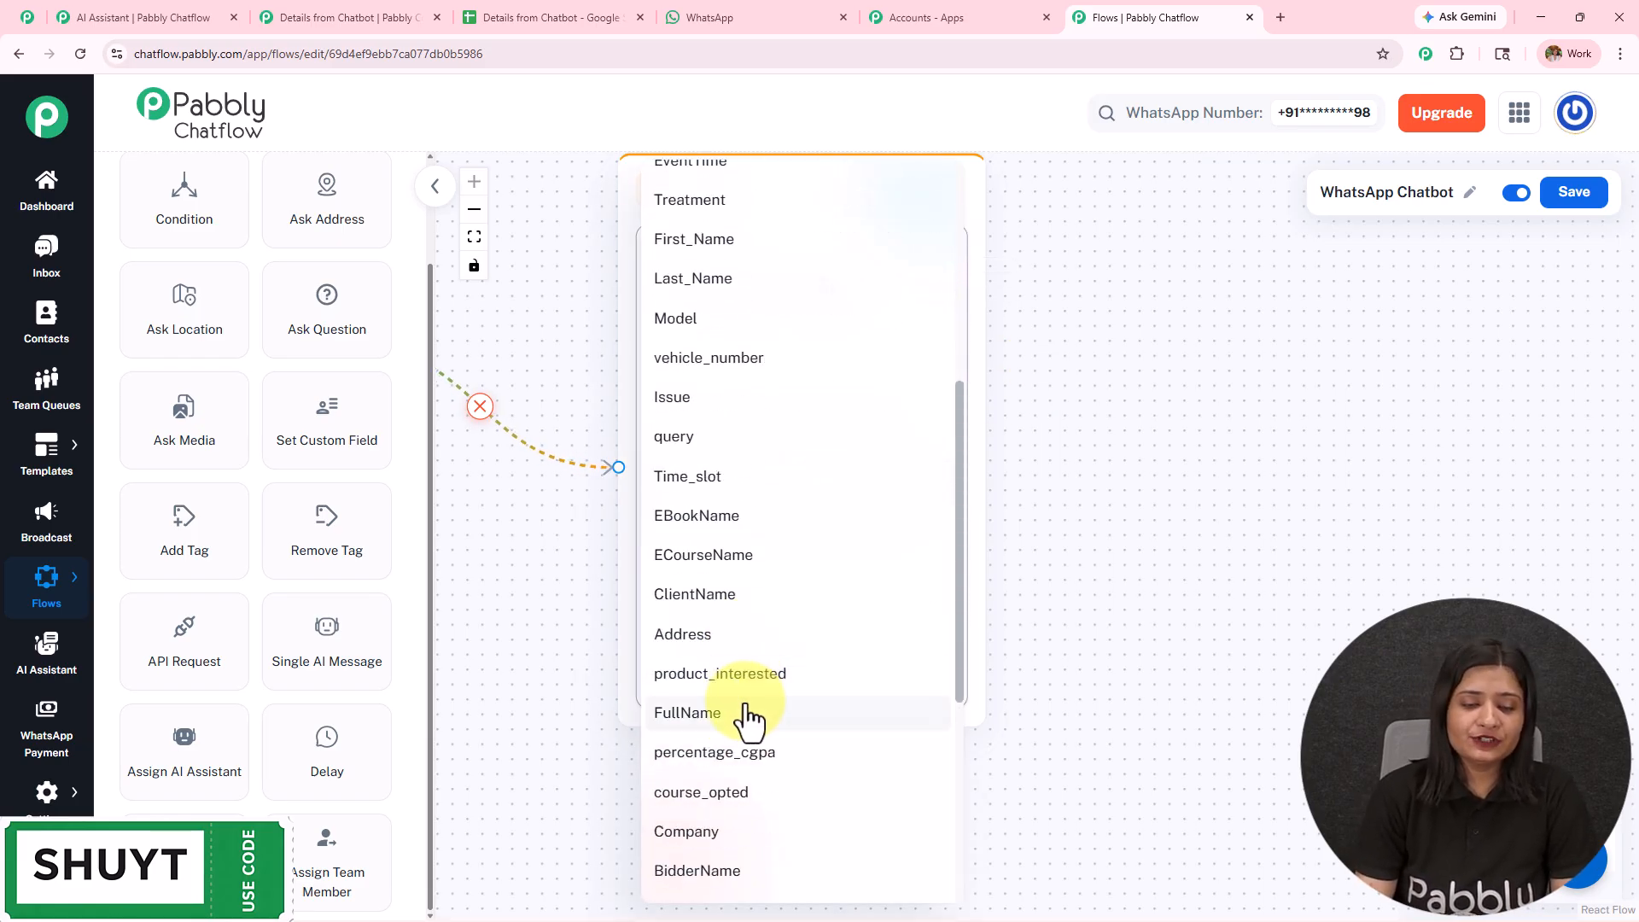
click(750, 715)
click(767, 634)
click(748, 680)
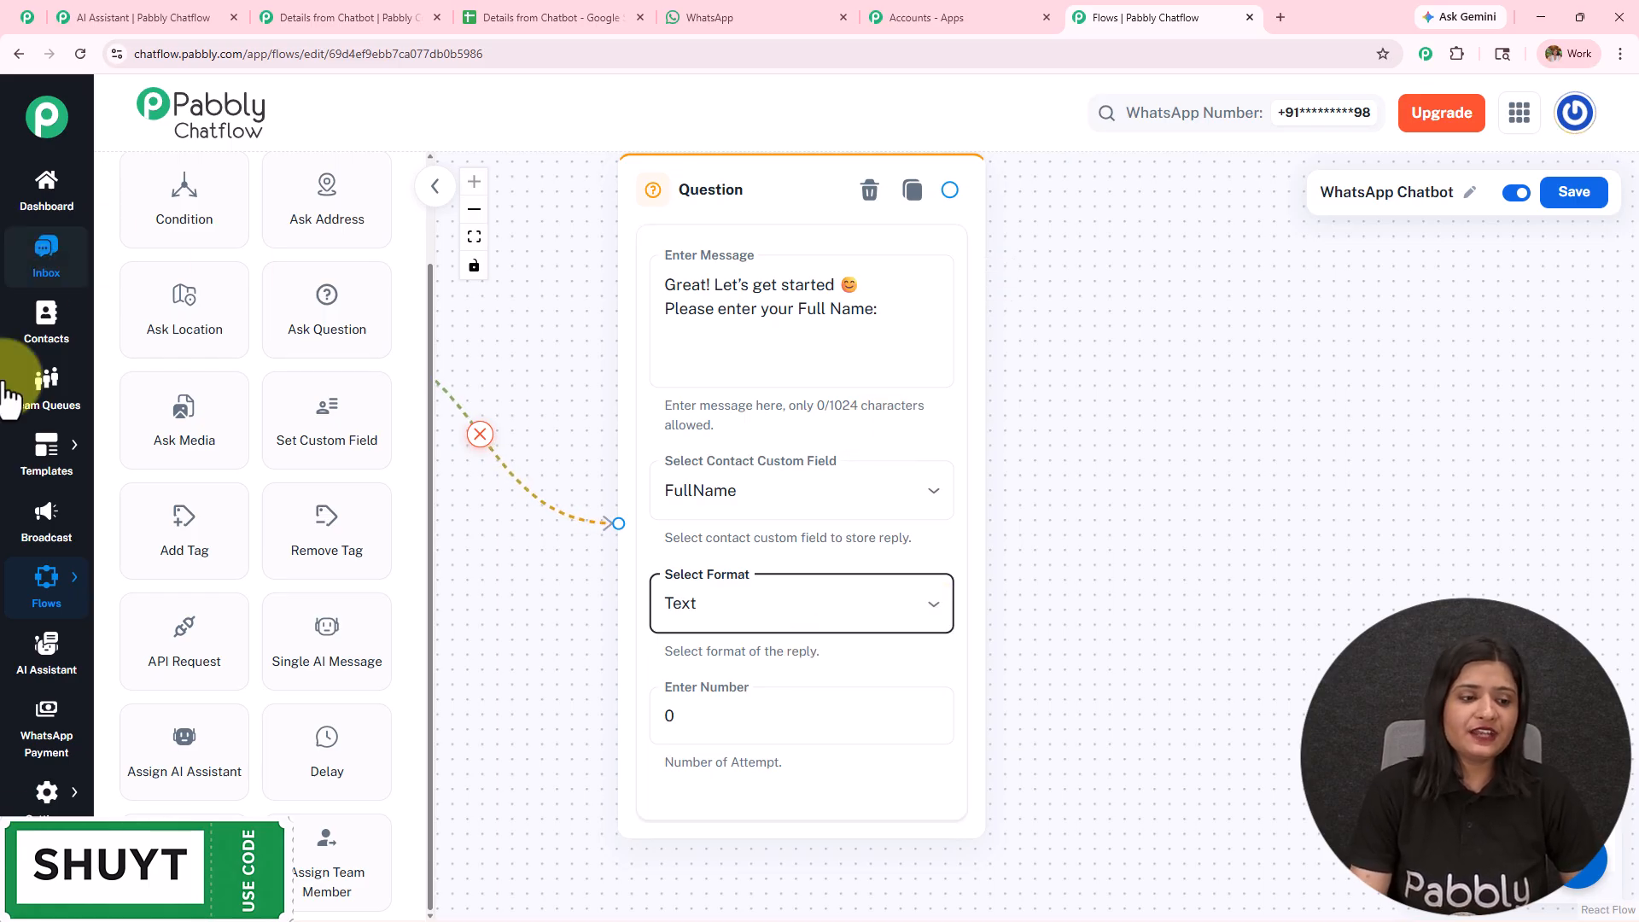
- Save the WhatsApp Chatbot flow and open the Contact Custom Fields settings in a separate browser tab
mouse_move(47, 792)
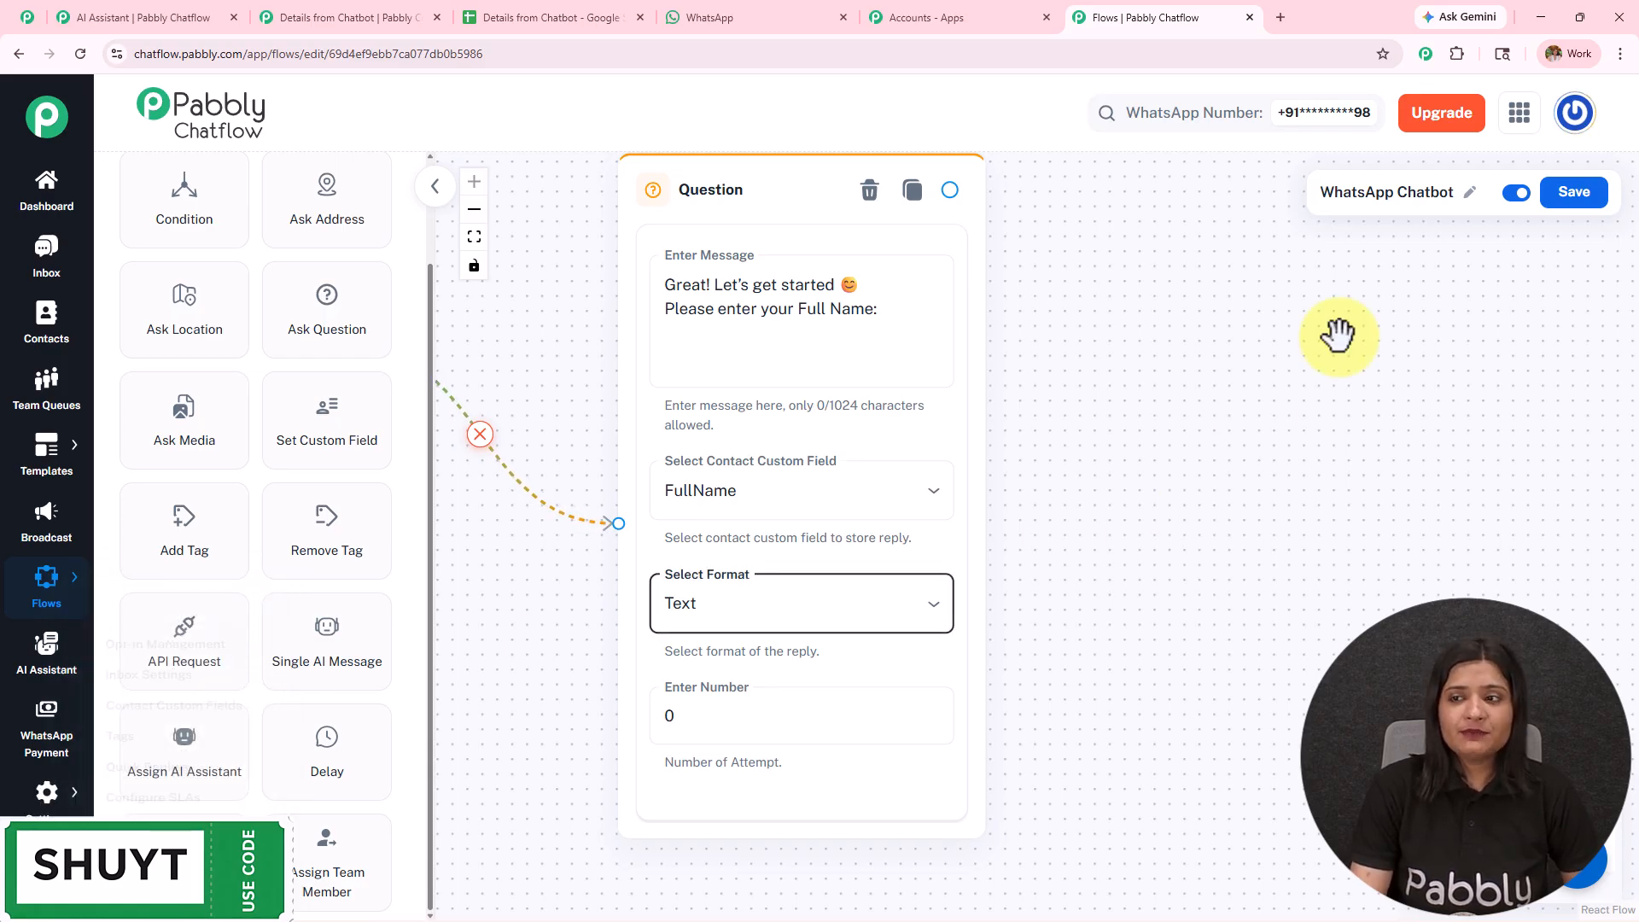
click(1571, 205)
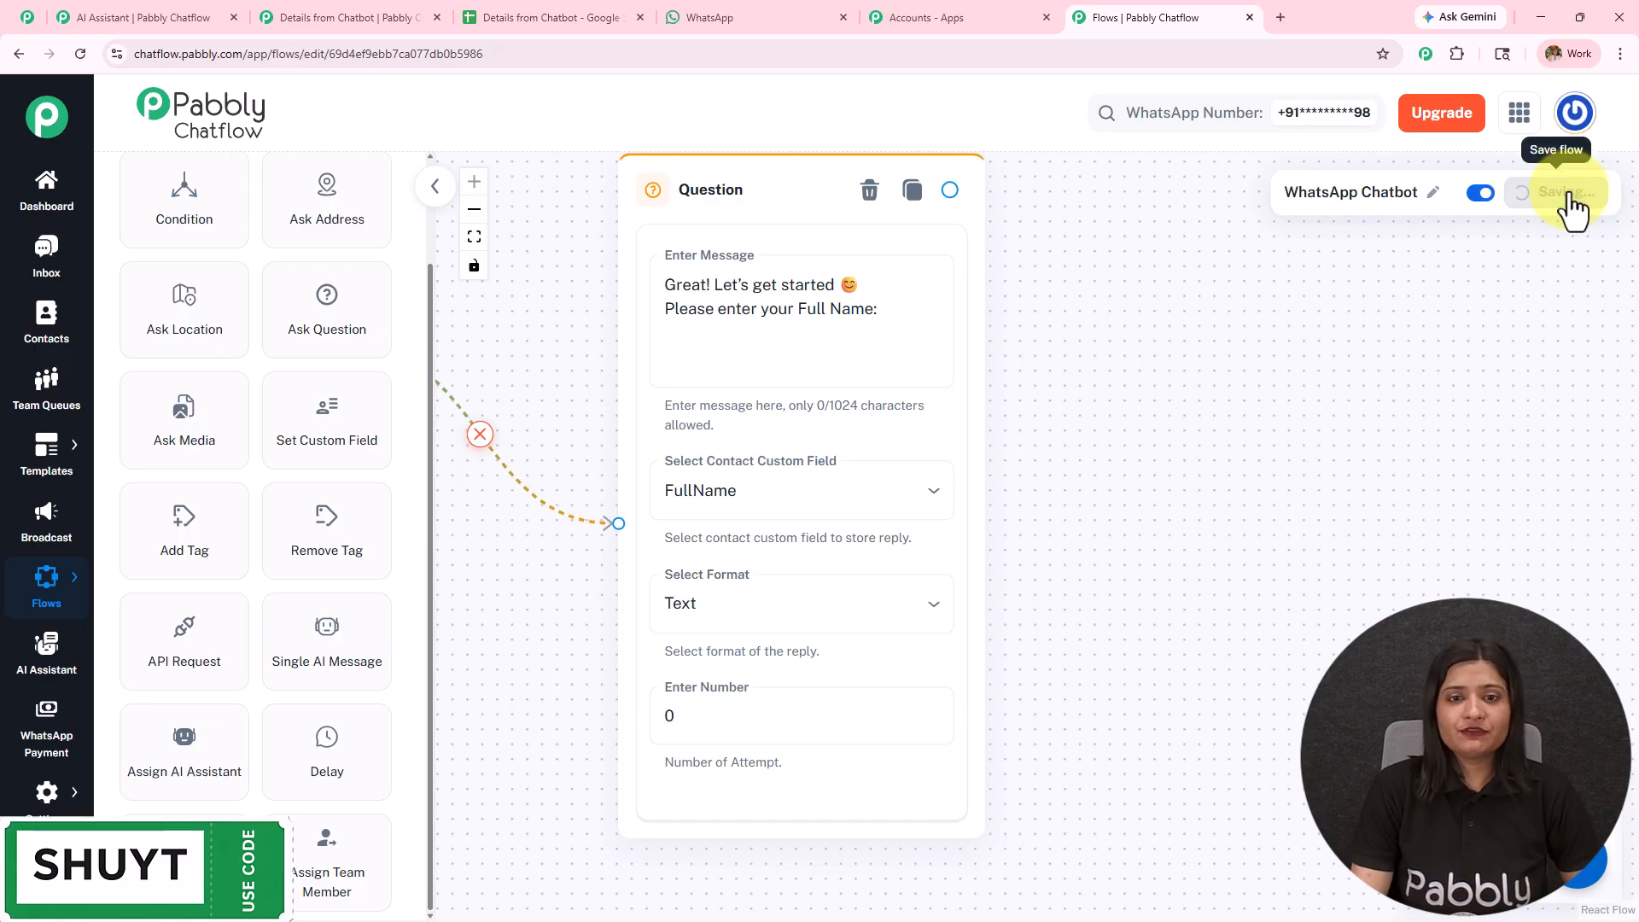
click(46, 794)
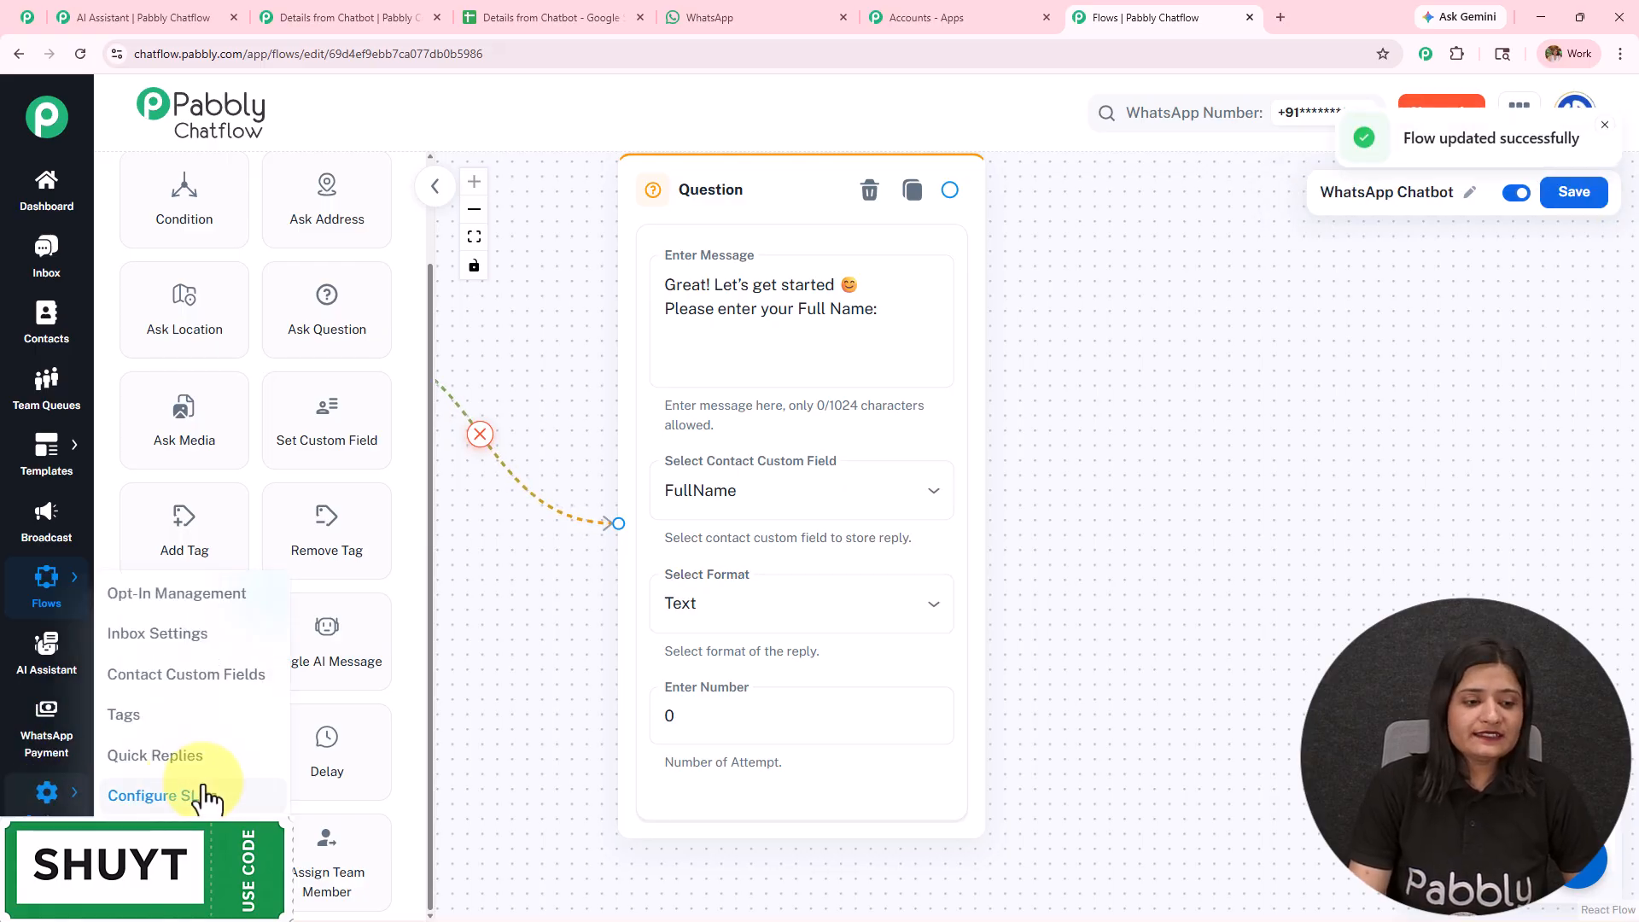
click(198, 677)
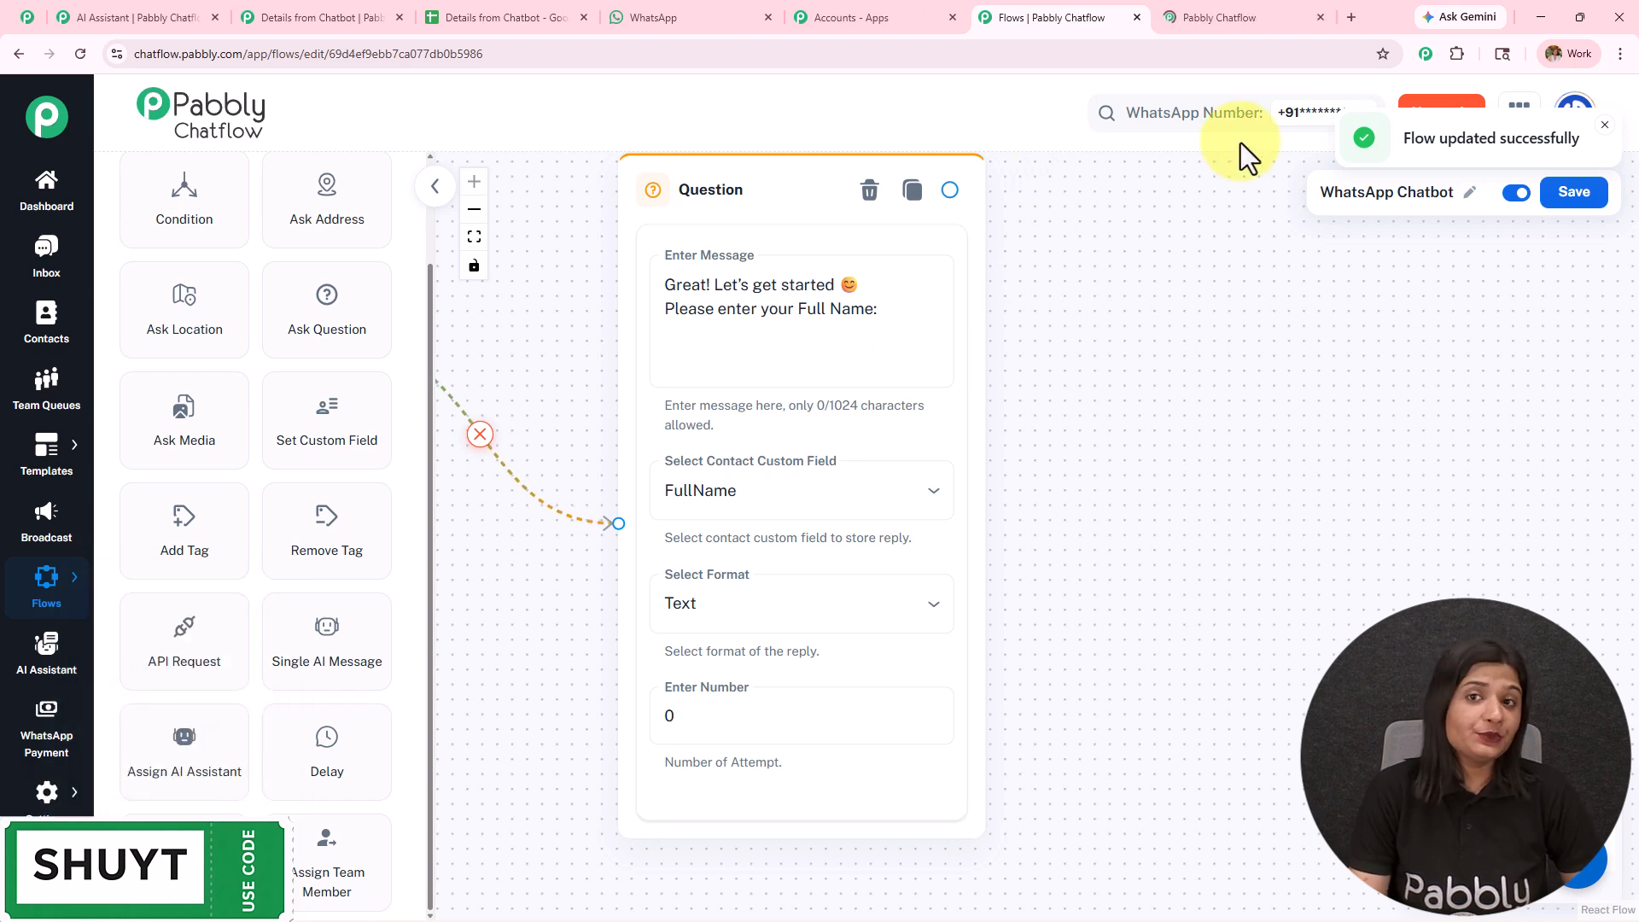
click(1223, 17)
double_click(184, 195)
drag(418, 215, 461, 212)
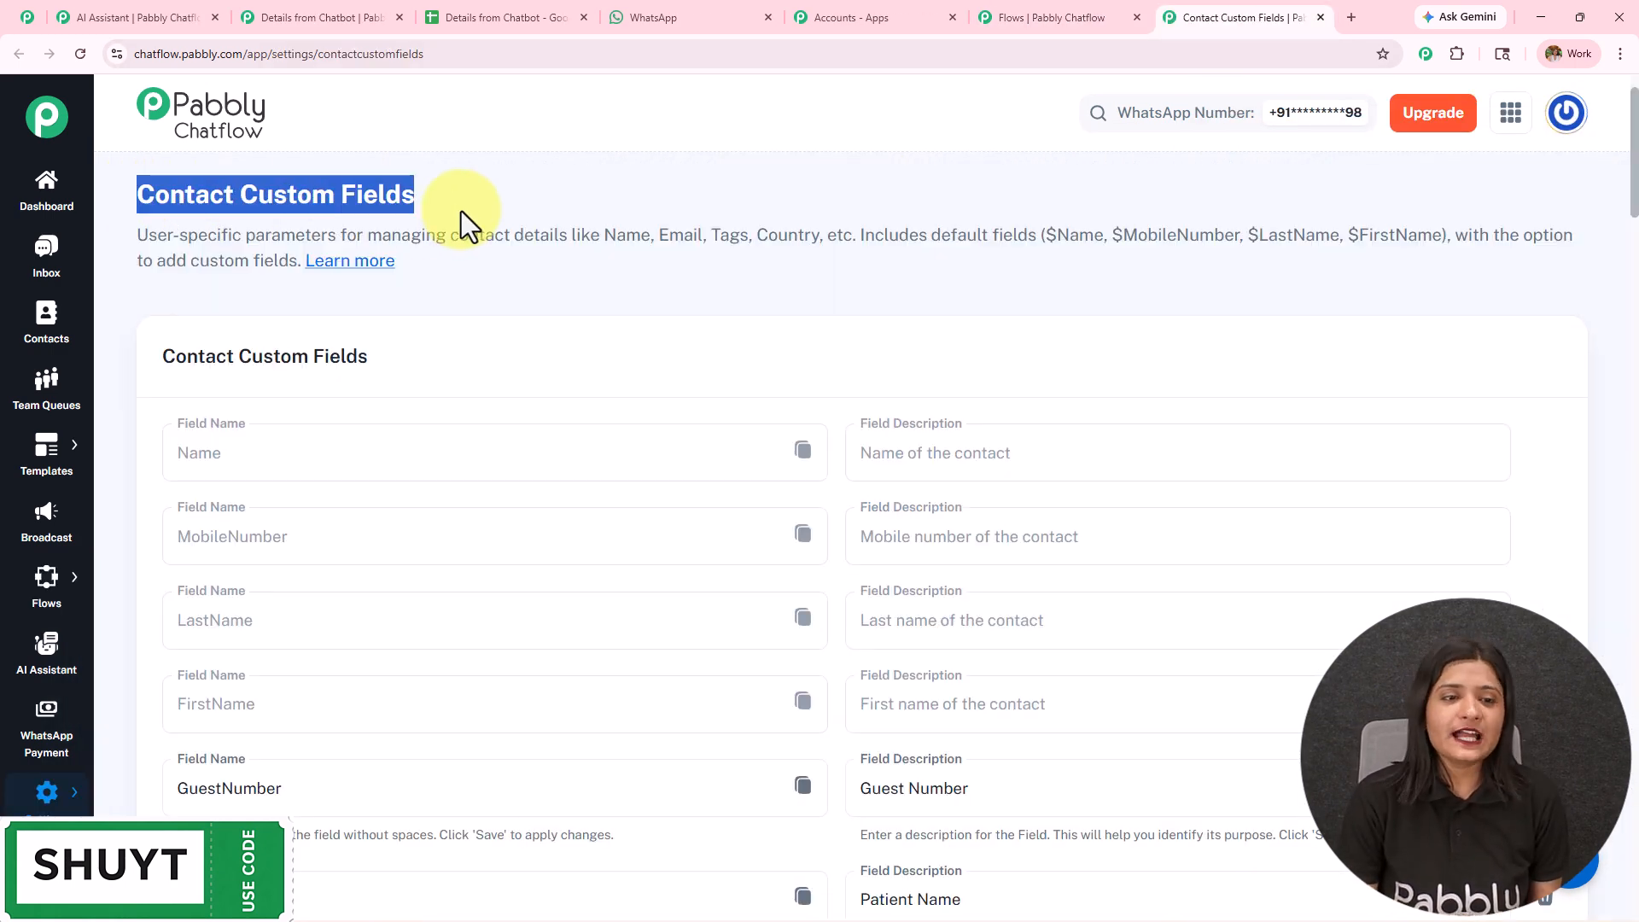
- Add an empty row for a new contact custom field at the end of the list, without filling in its name or description
scroll(489, 304, down, 15)
scroll(366, 524, down, 20)
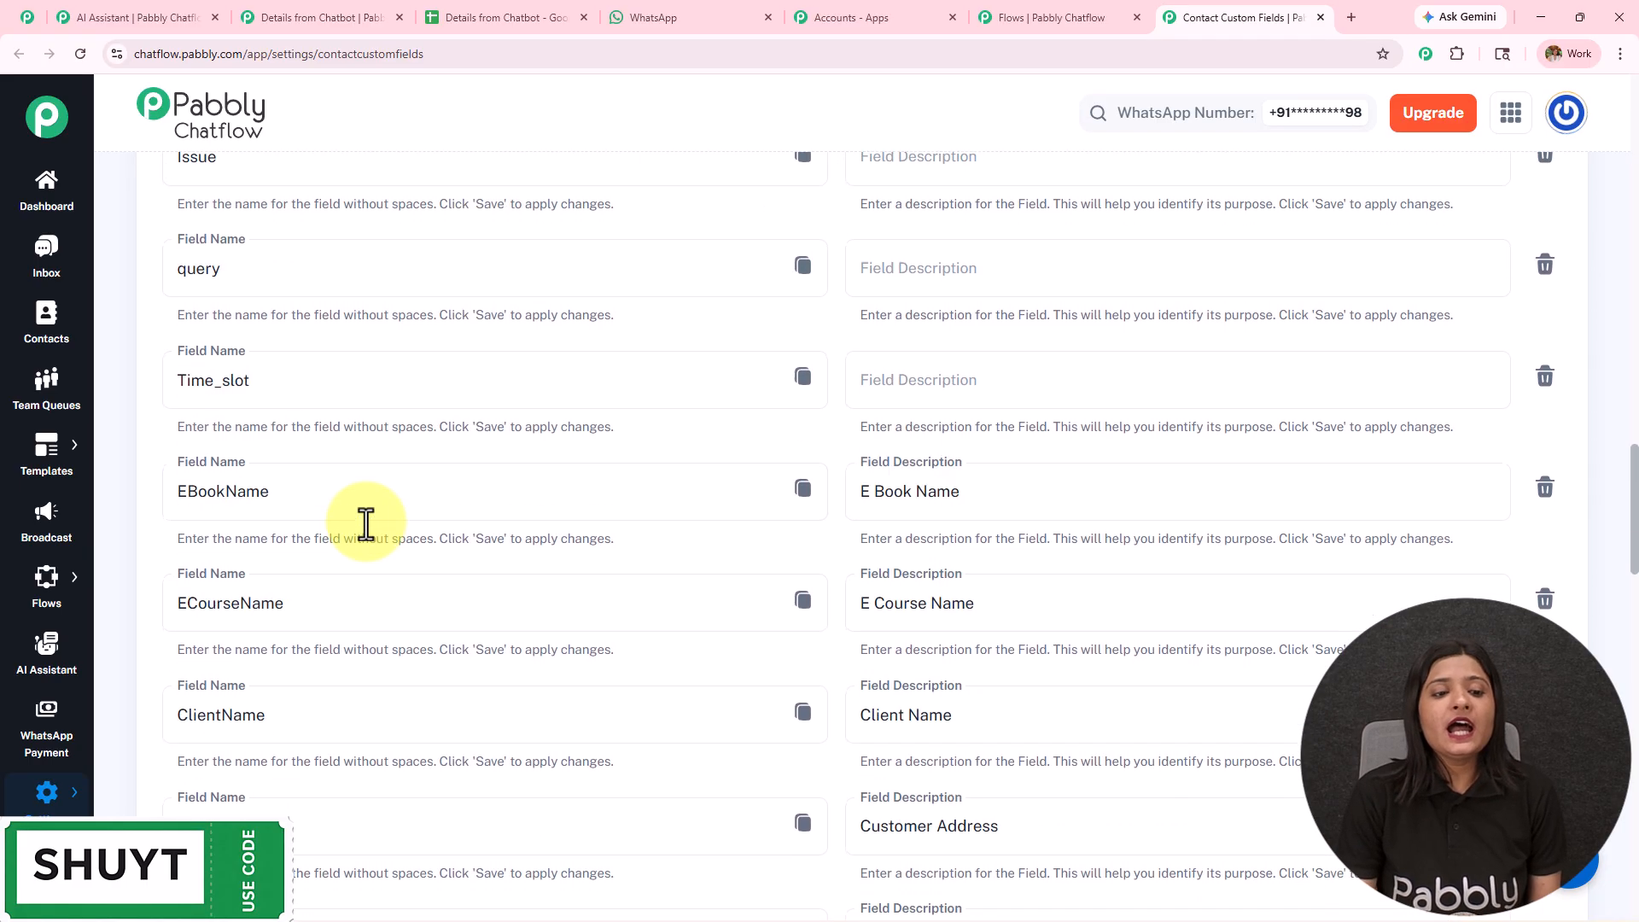
scroll(362, 525, down, 5)
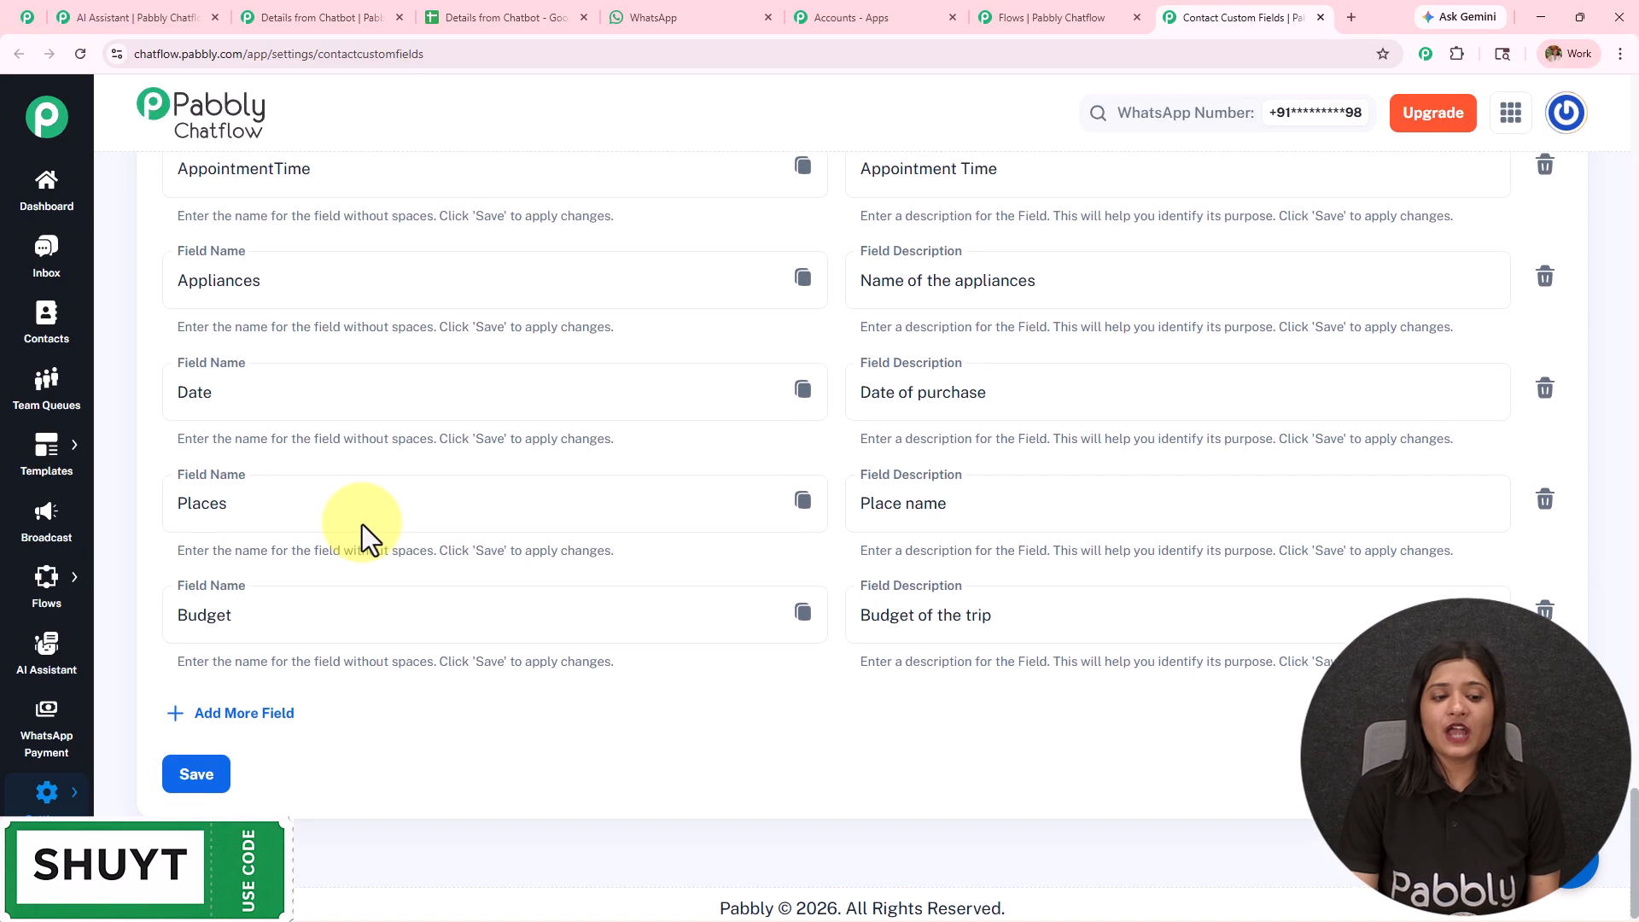
click(215, 710)
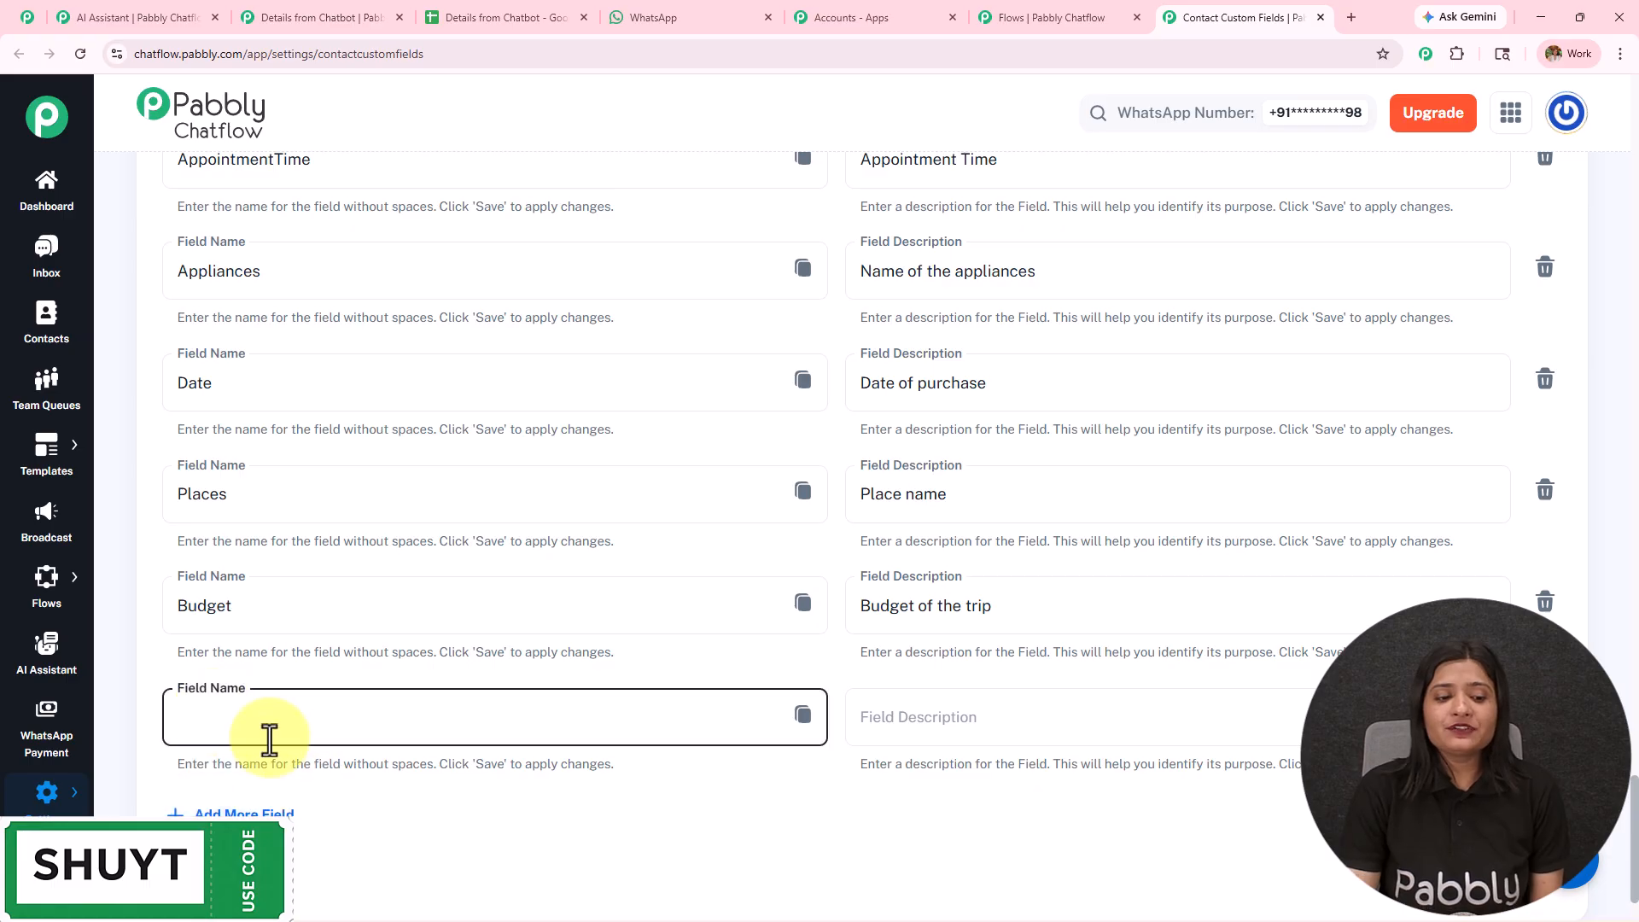
scroll(476, 541, down, 2)
click(292, 603)
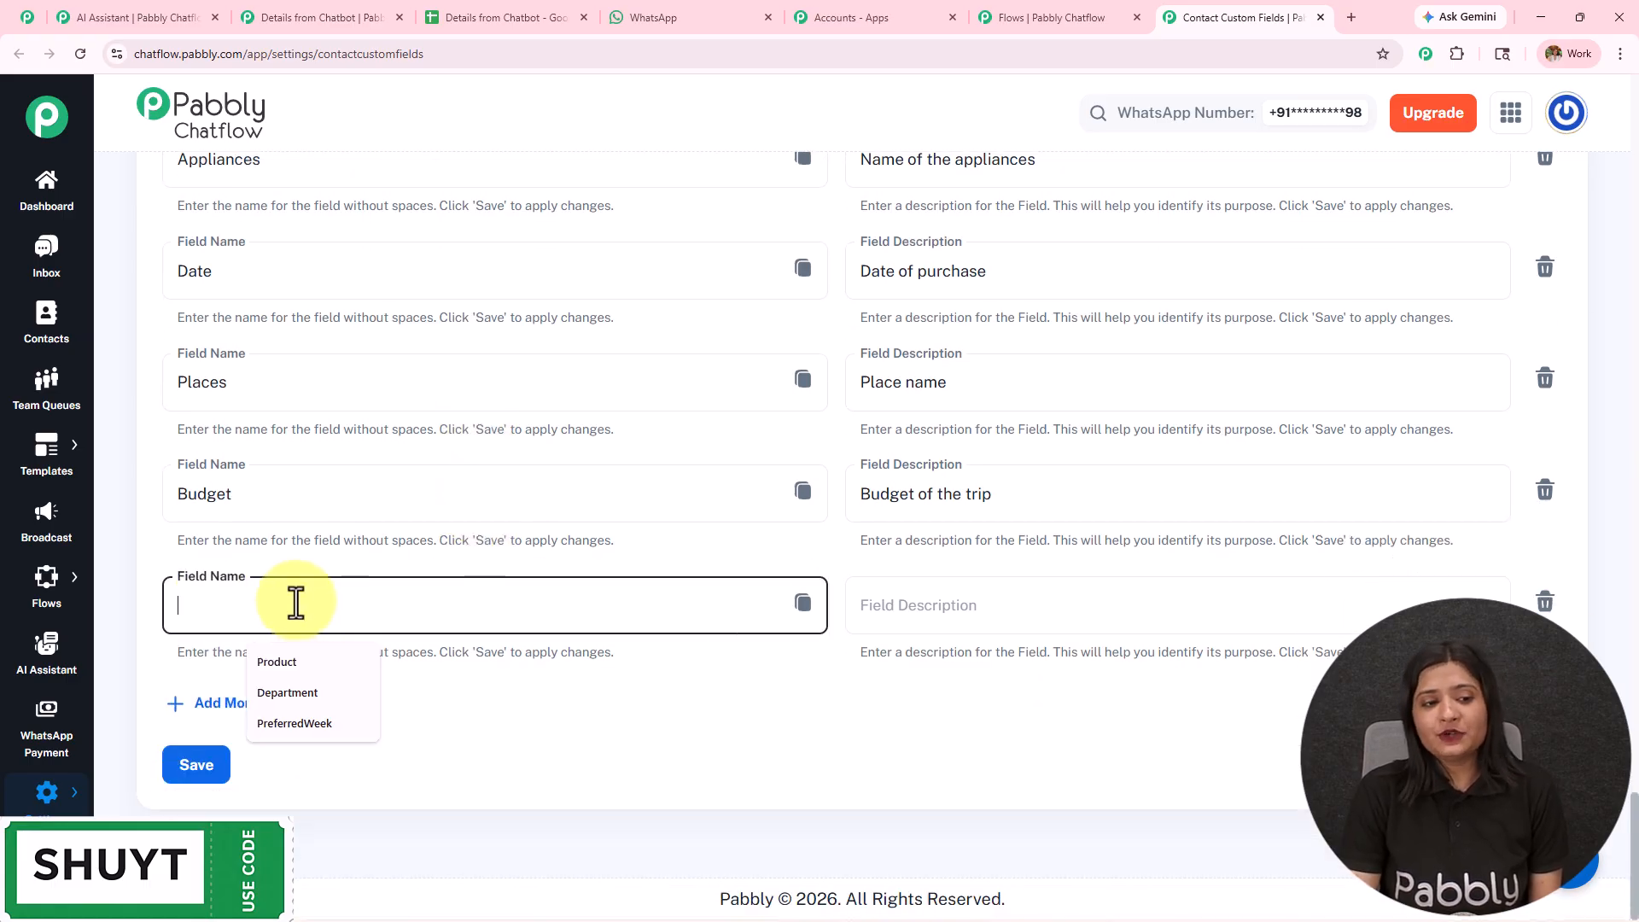
click(1155, 604)
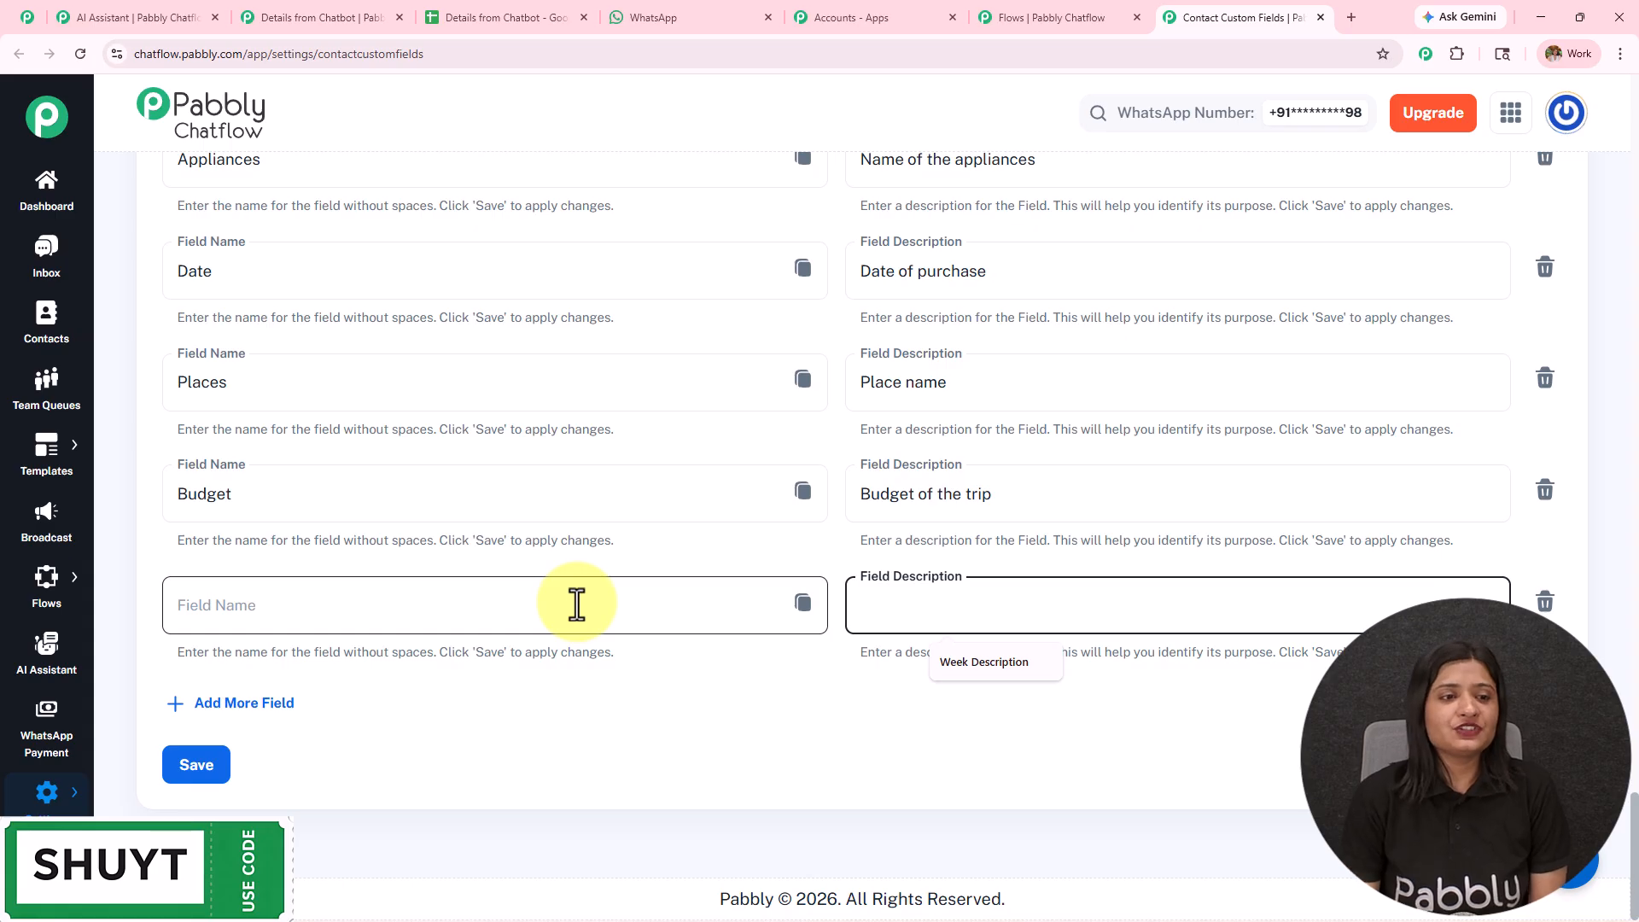
- Copy the FullName custom field and try to paste it on a new line in the Question node's message
scroll(578, 604, up, 20)
scroll(574, 600, up, 9)
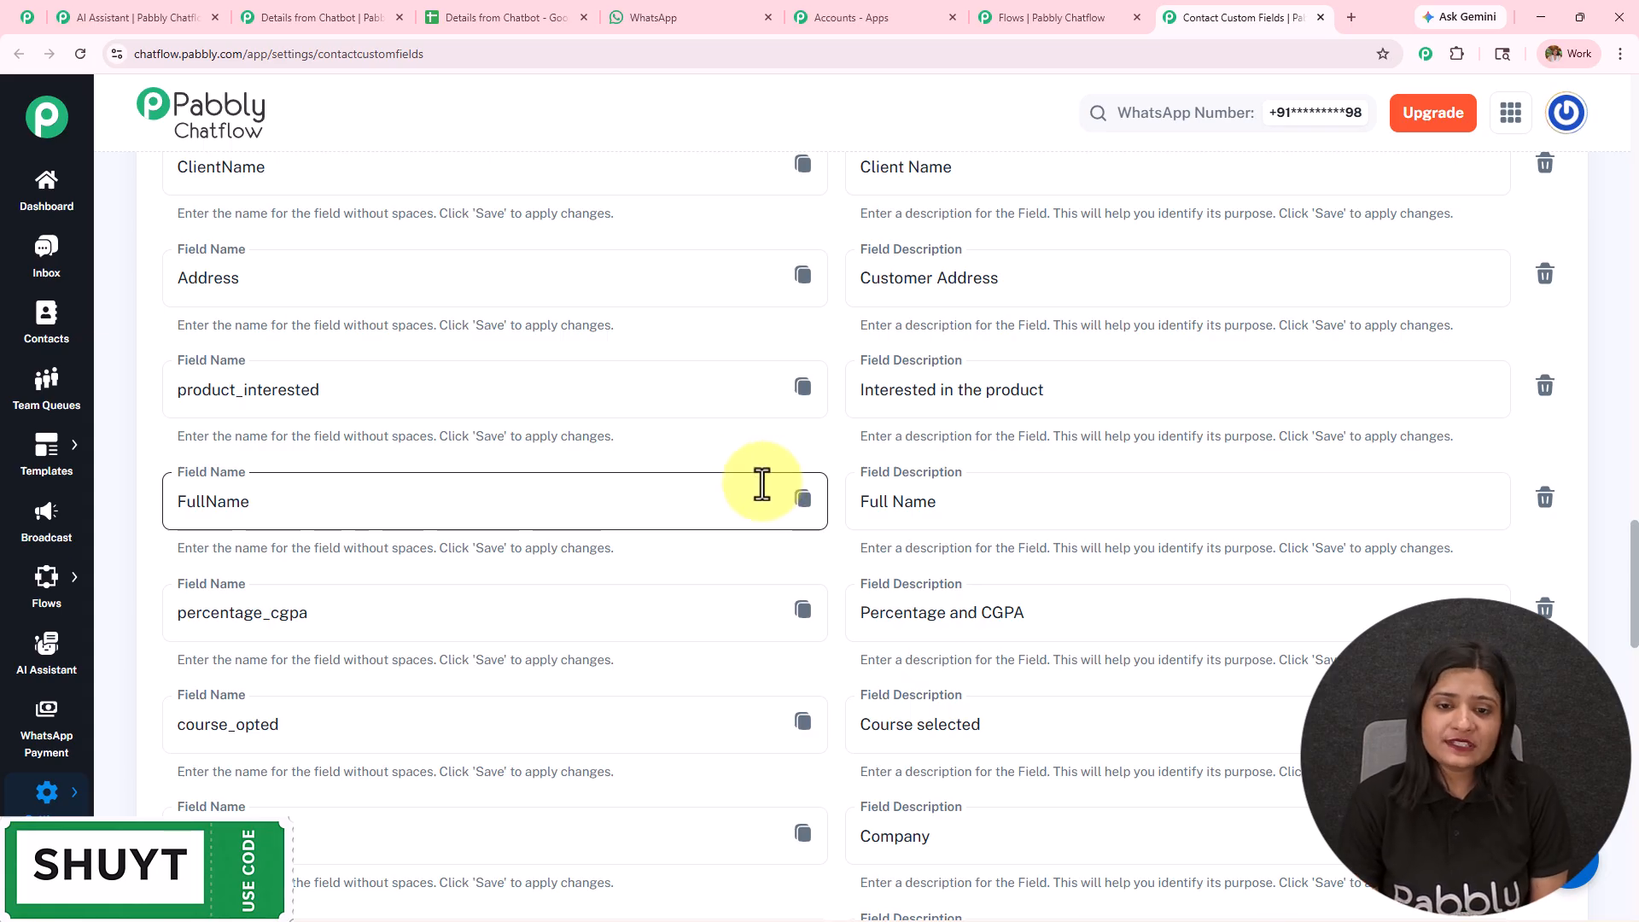
click(804, 502)
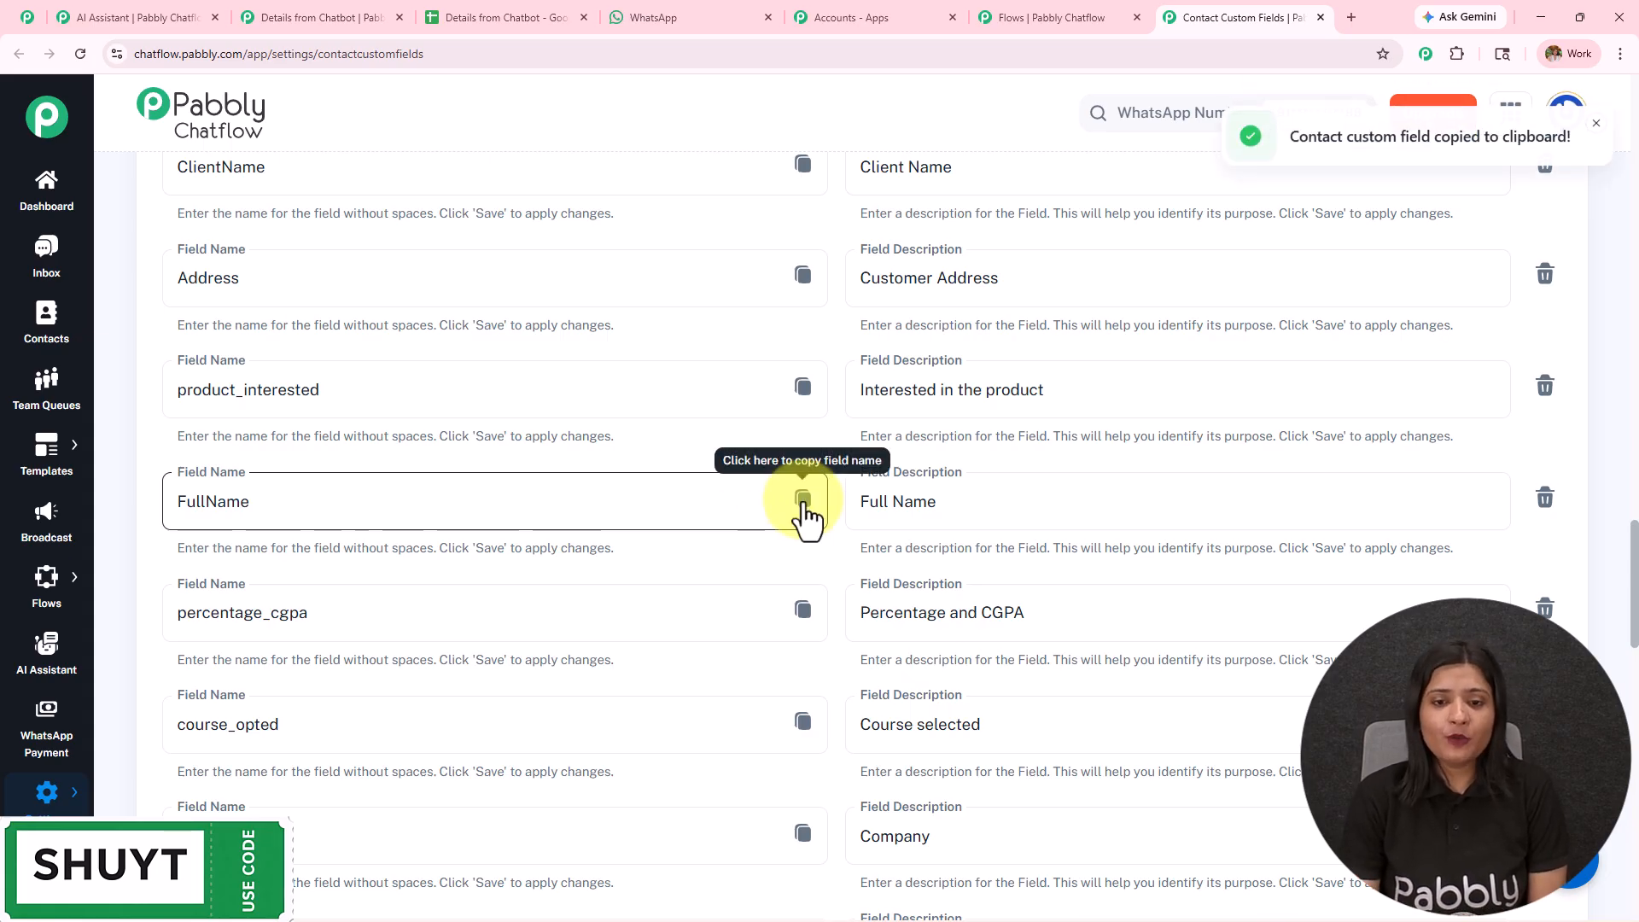
click(1023, 8)
click(893, 315)
key(Return)
key(ctrl+v)
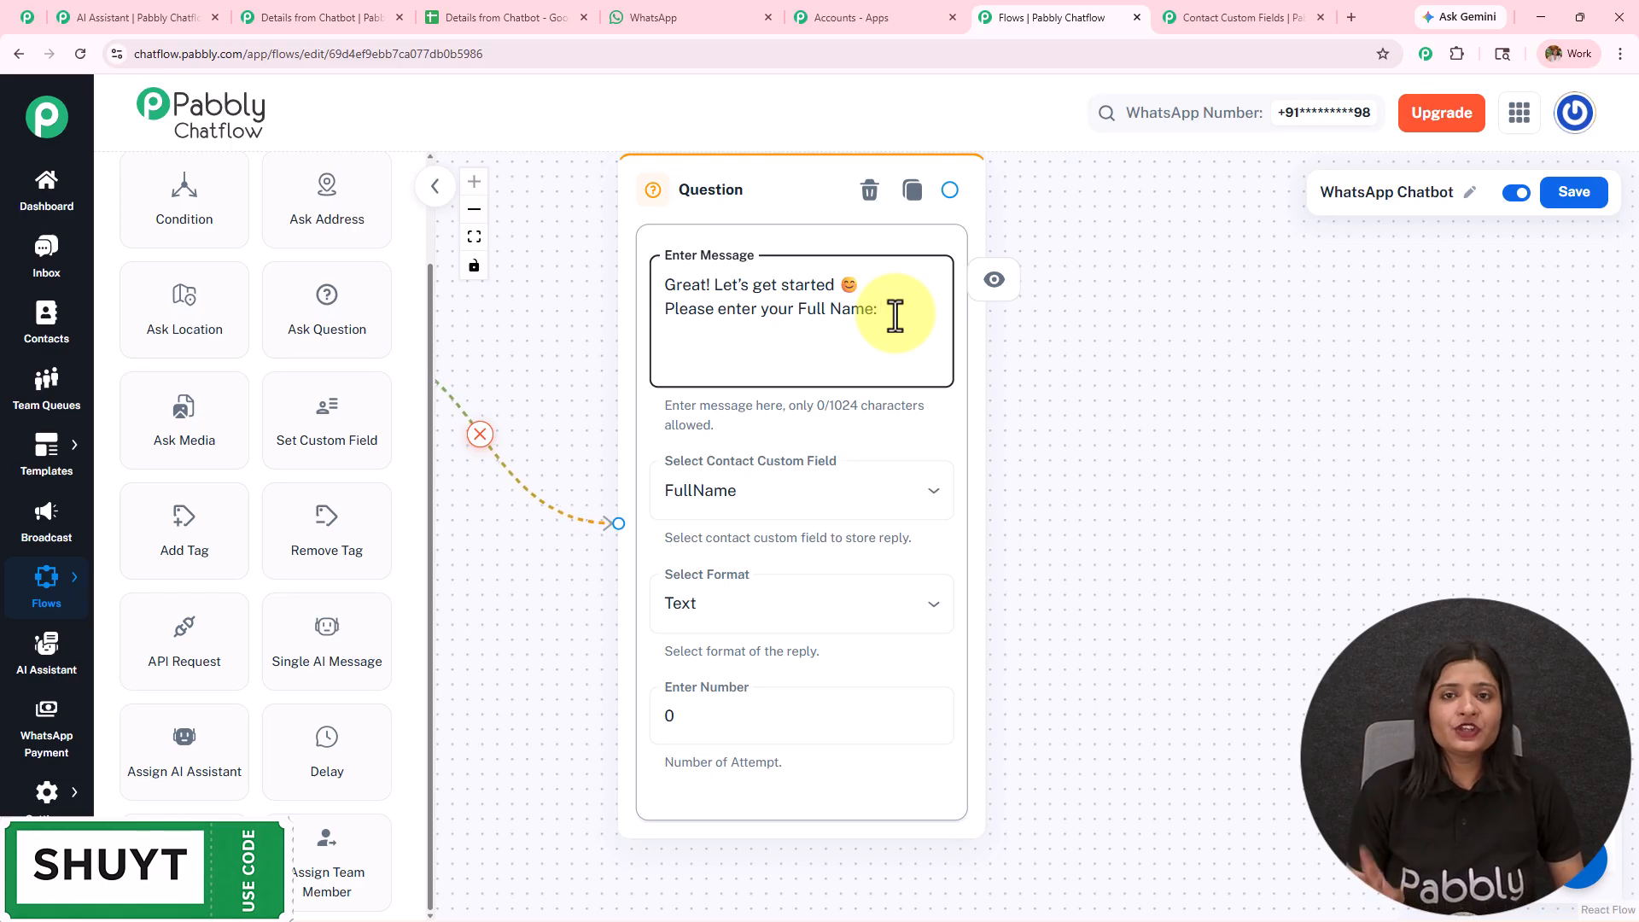
- Examine the completed WhatsApp Chatbot flow's question, API Request and confirmation nodes, and view the Details from Chatbot spreadsheet
scroll(1119, 479, down, 3)
drag(1119, 479, 1563, 538)
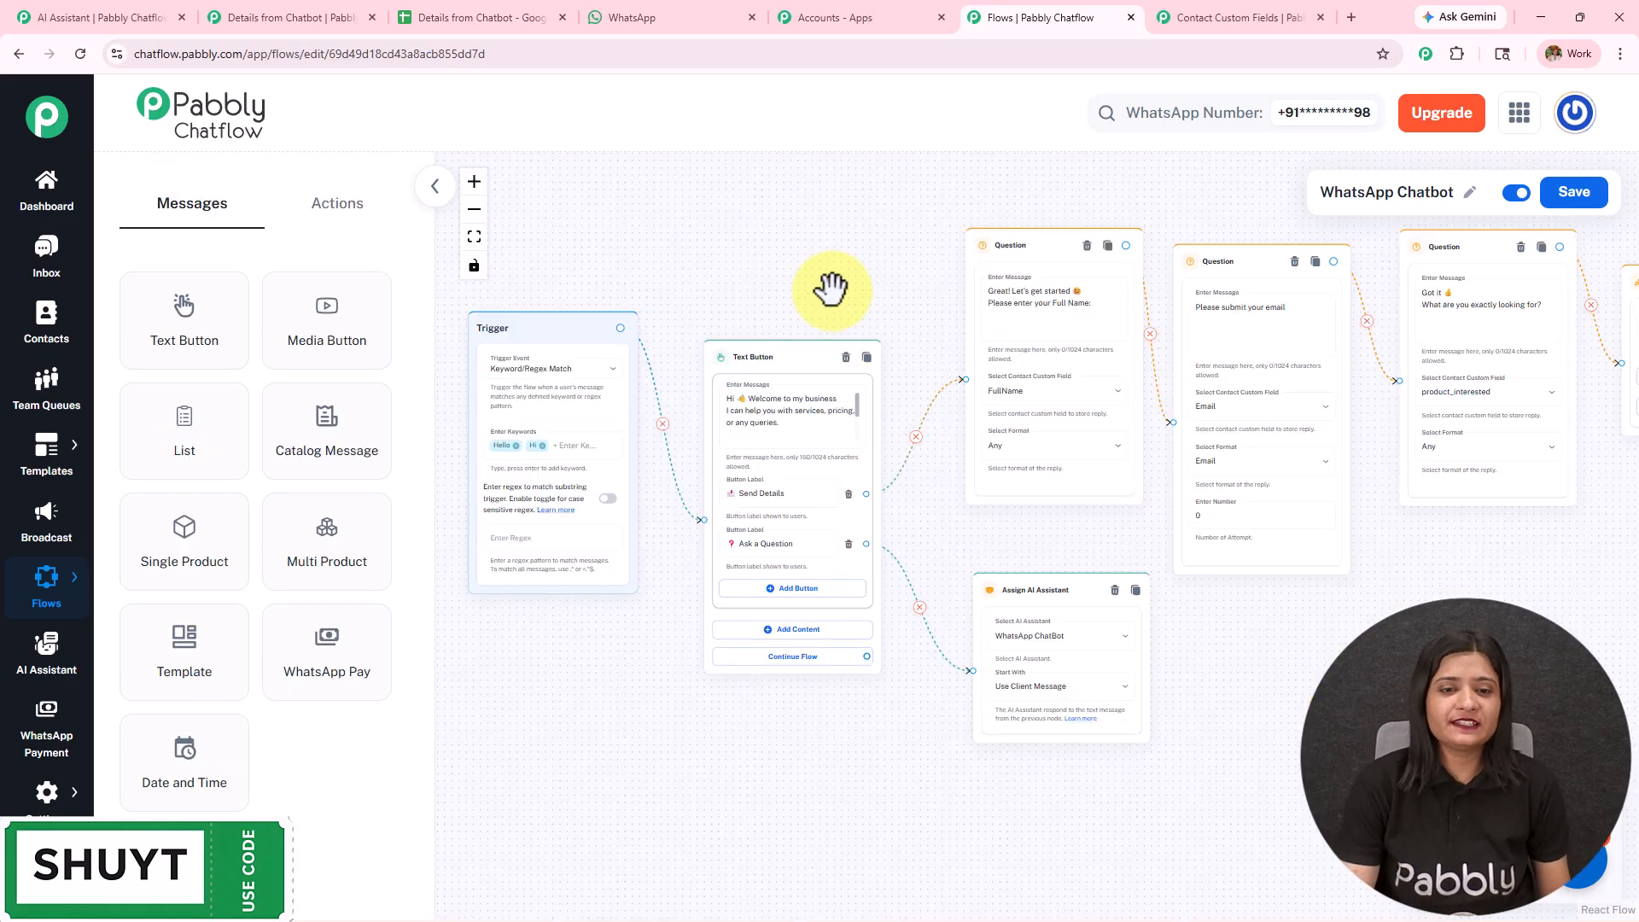
scroll(779, 285, right, 2)
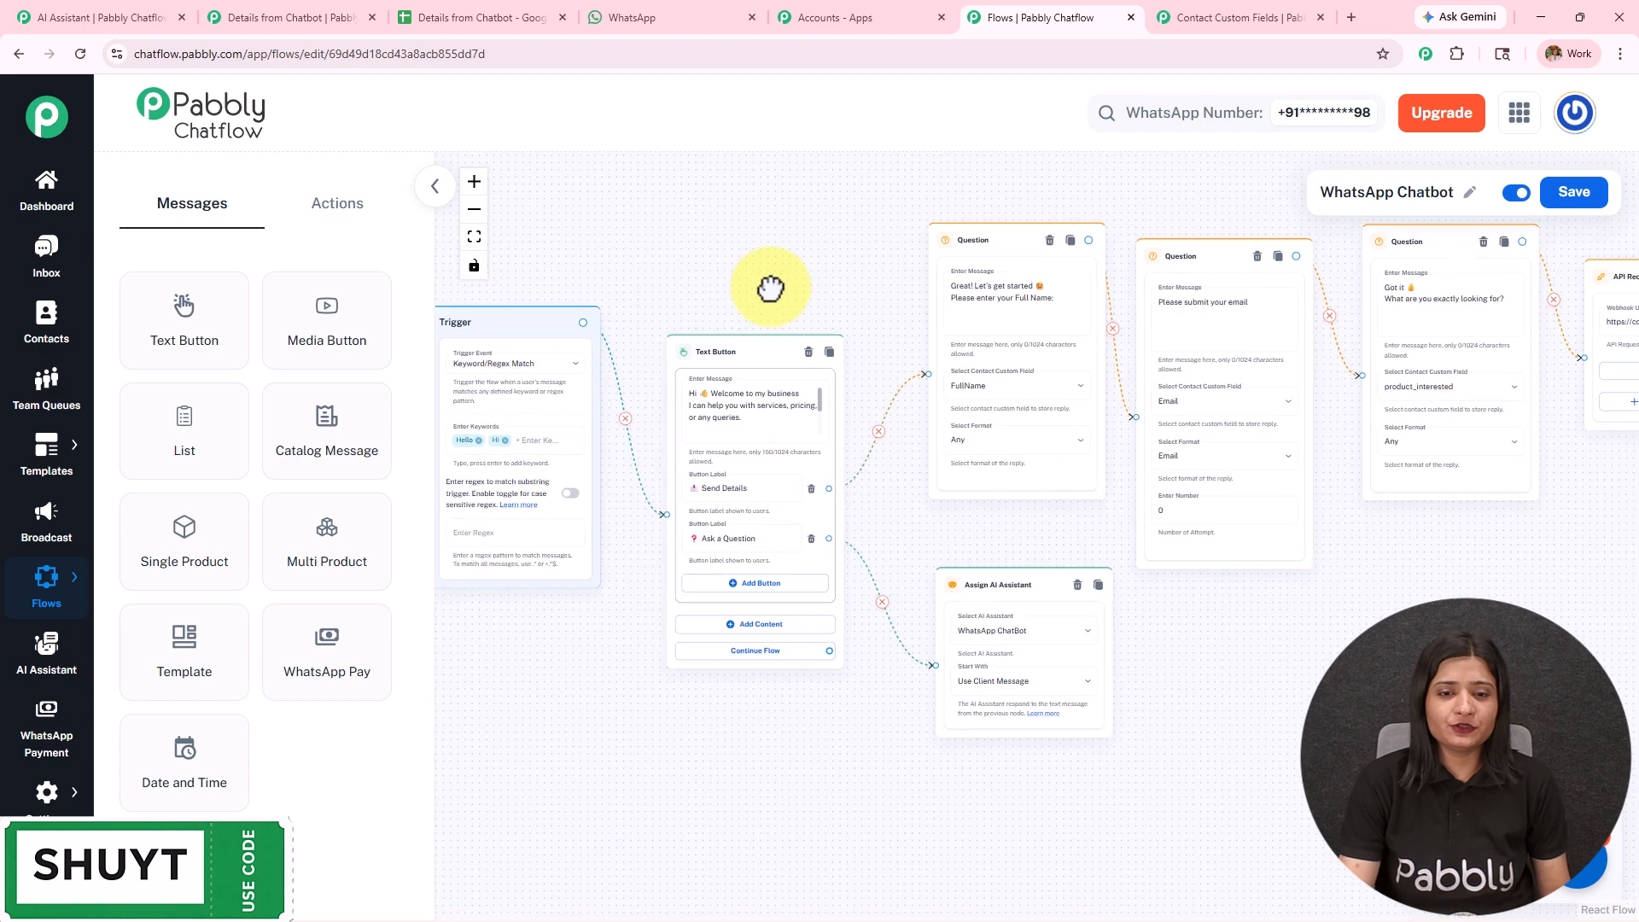
scroll(722, 456, up, 3)
scroll(722, 457, up, 2)
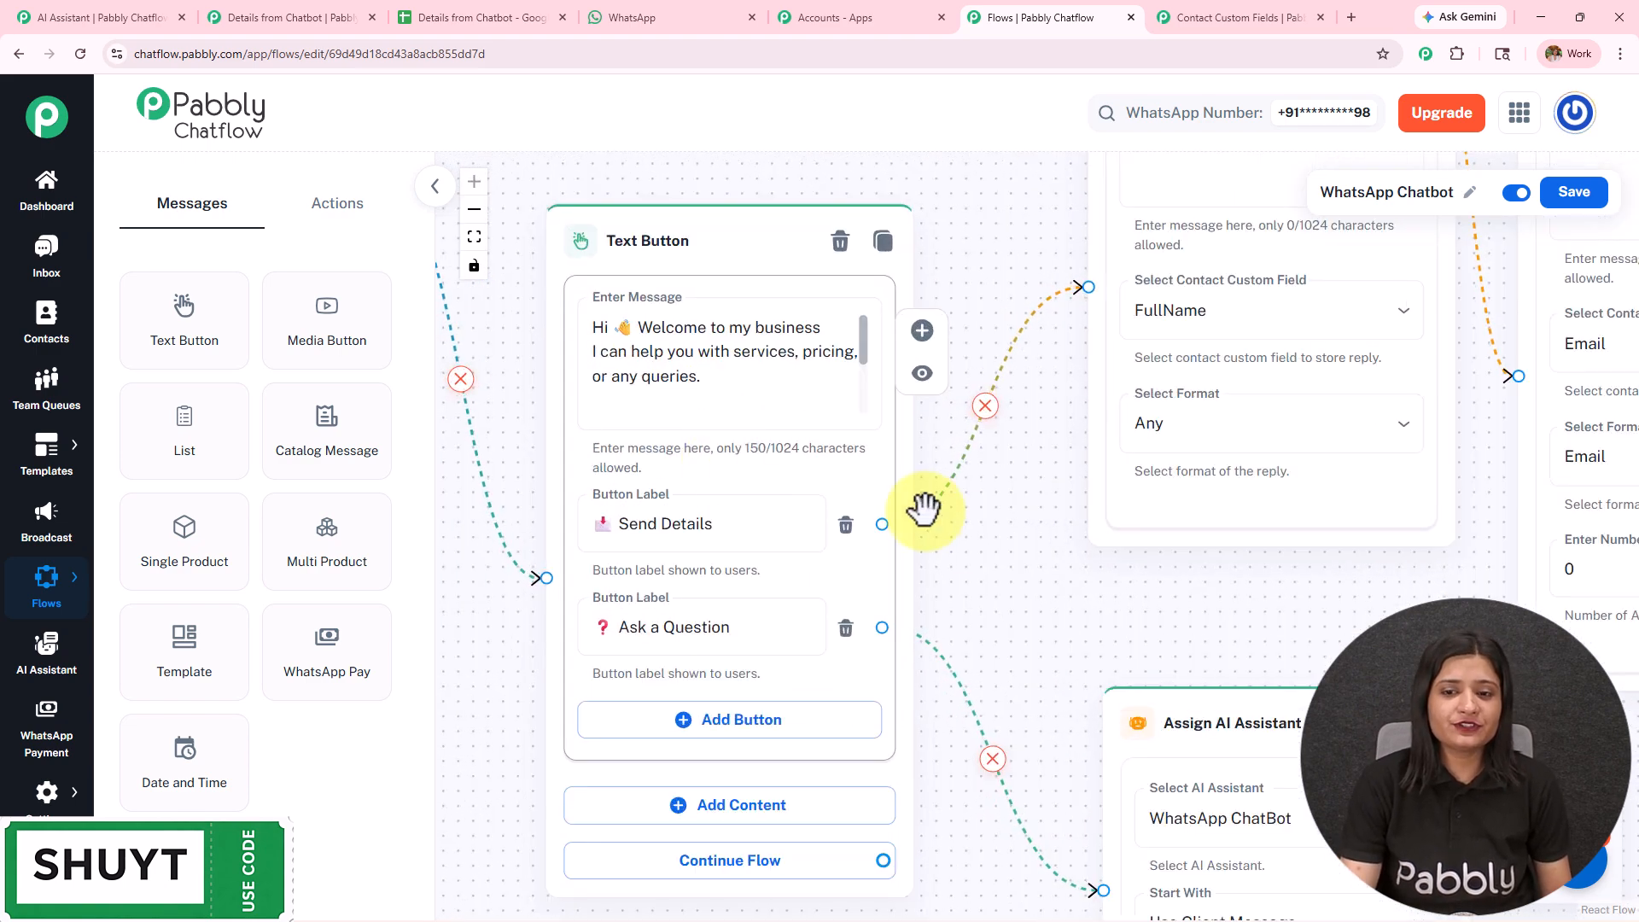
scroll(863, 644, right, 5)
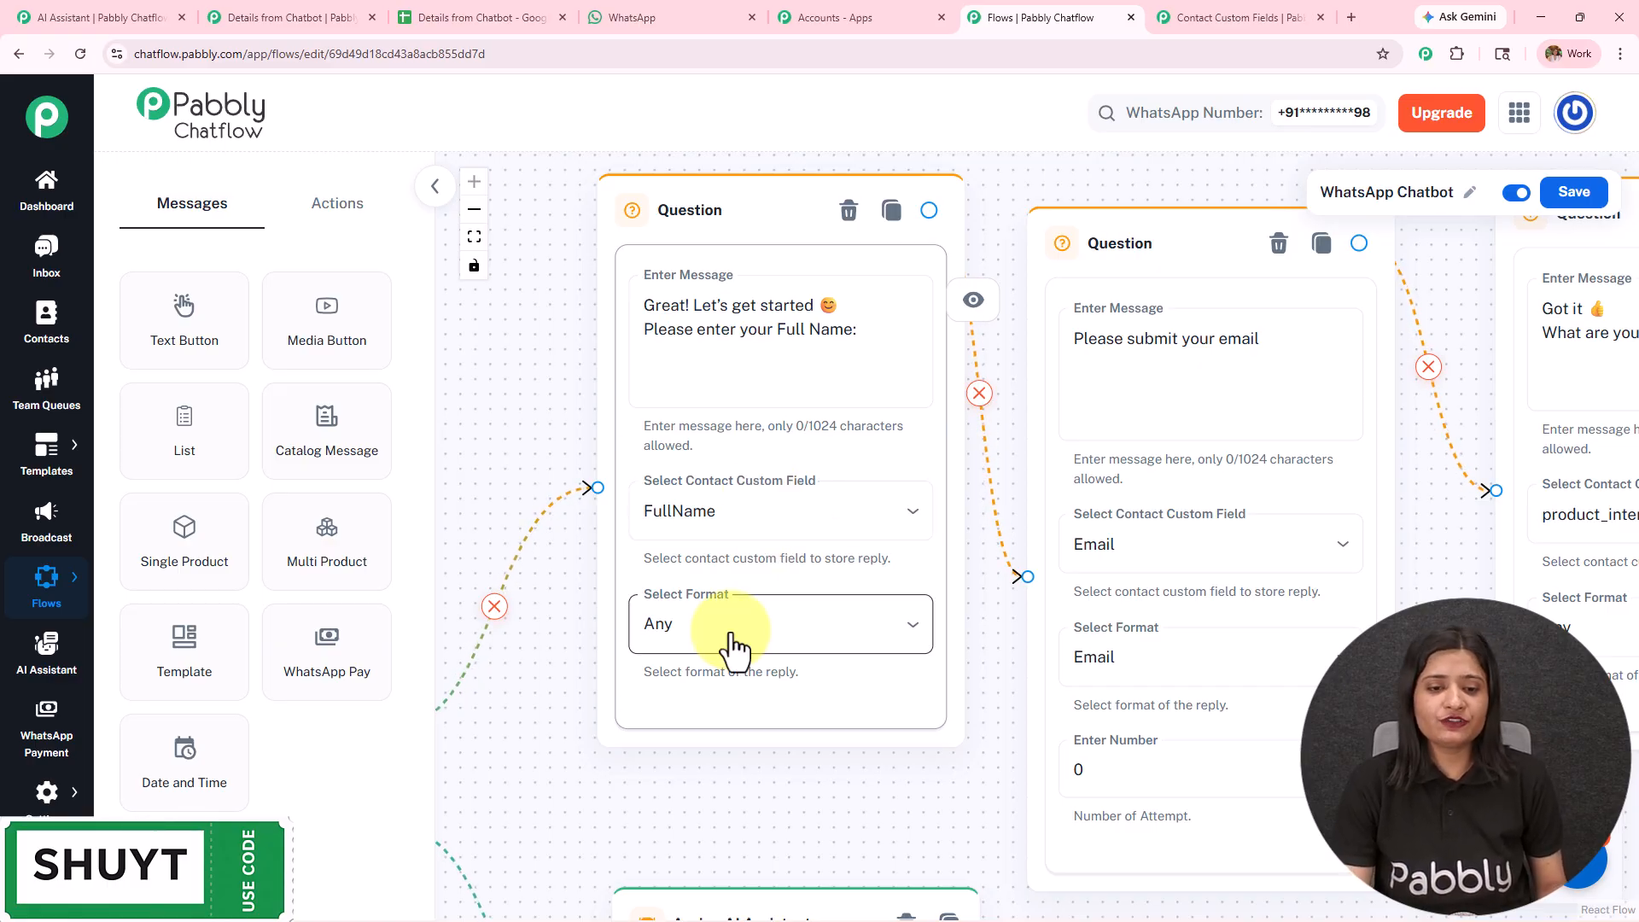
drag(1381, 433, 1022, 319)
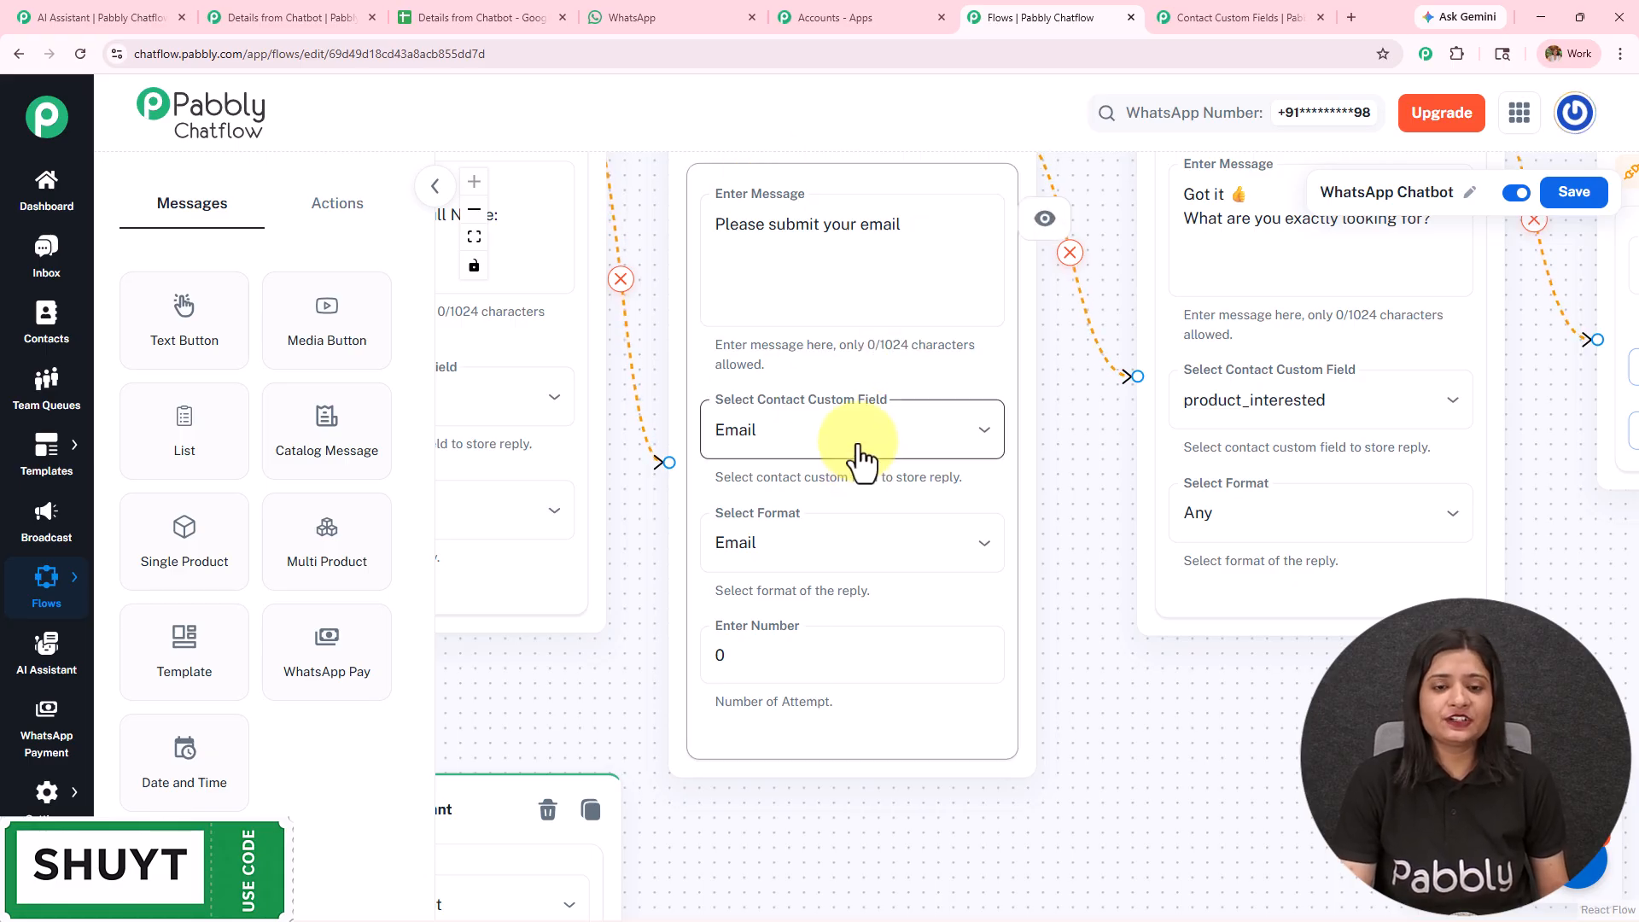
drag(1061, 444, 594, 522)
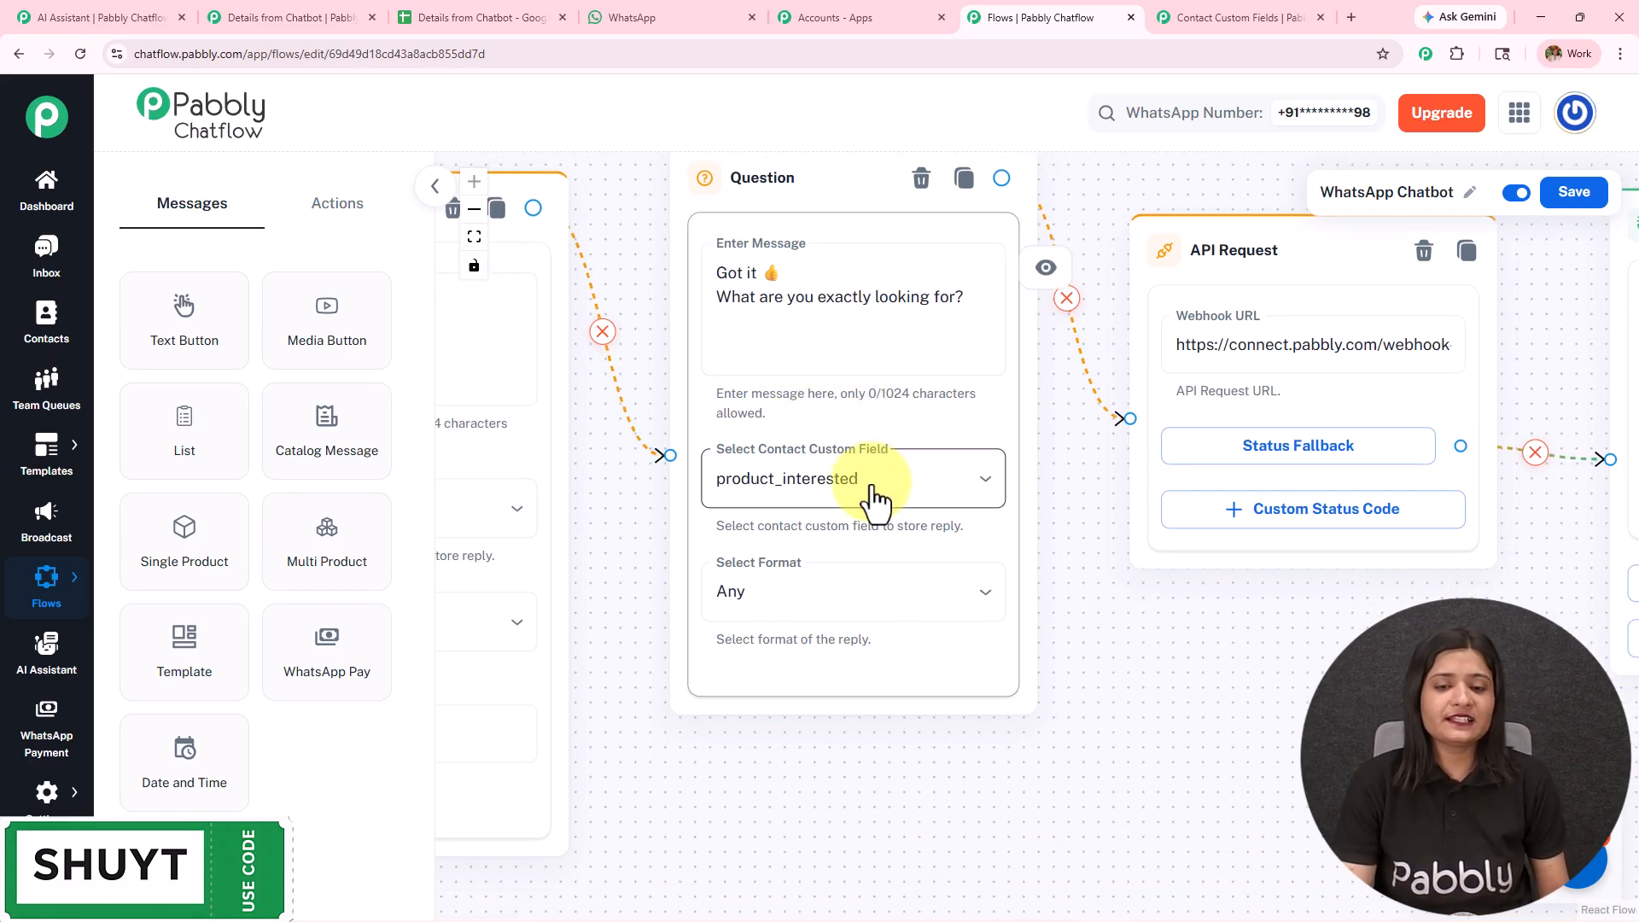
drag(1323, 644, 963, 639)
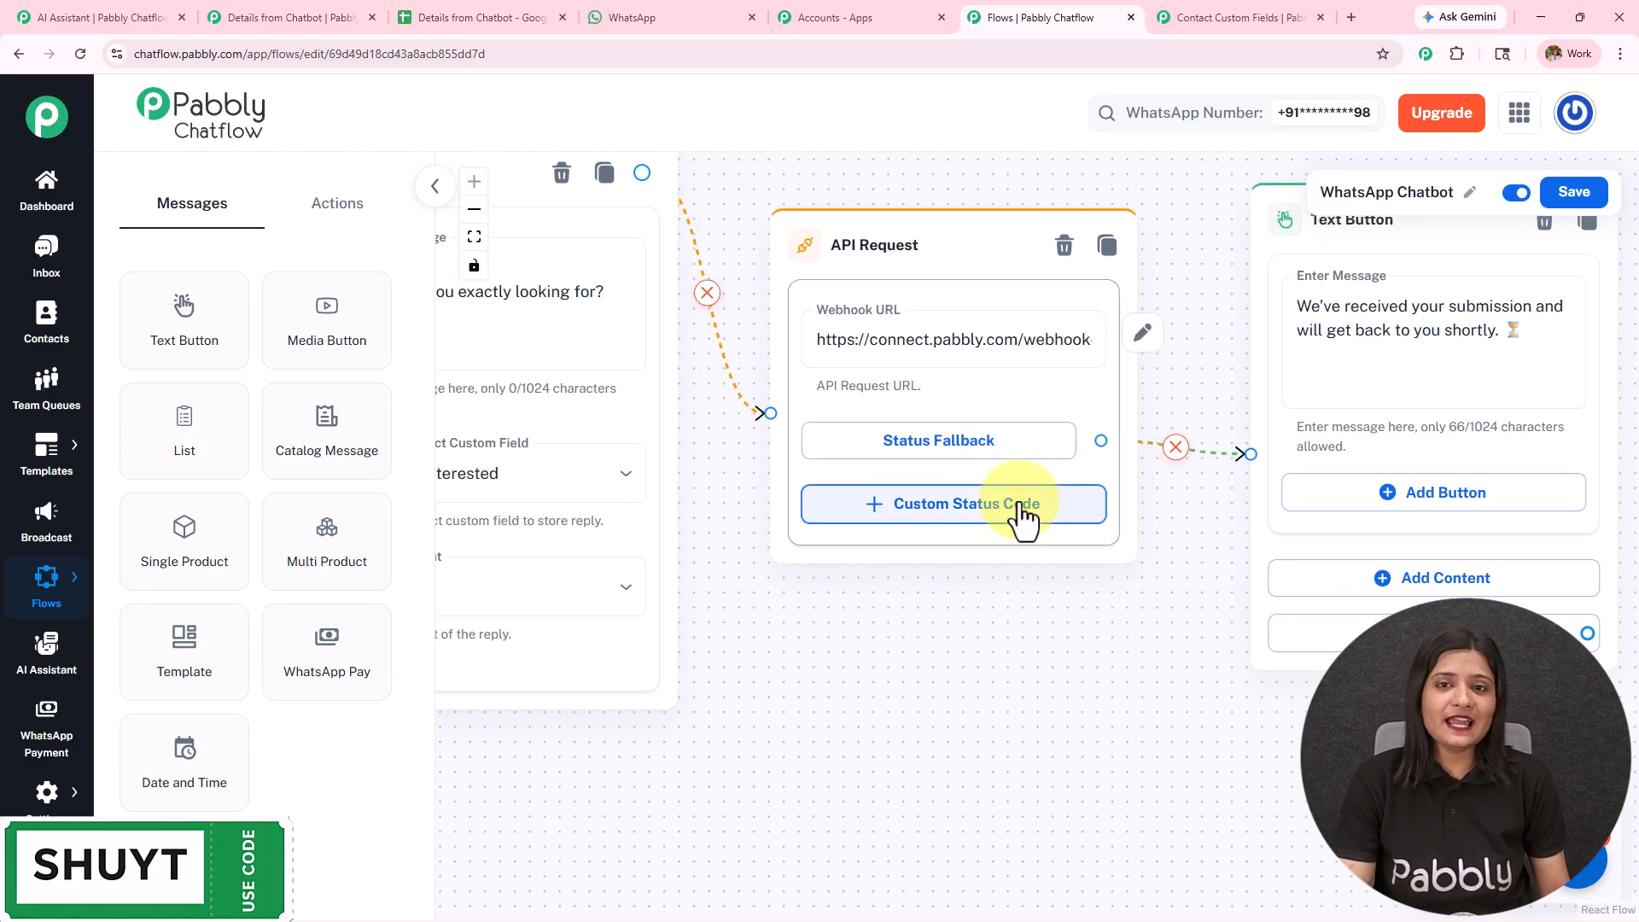
click(493, 17)
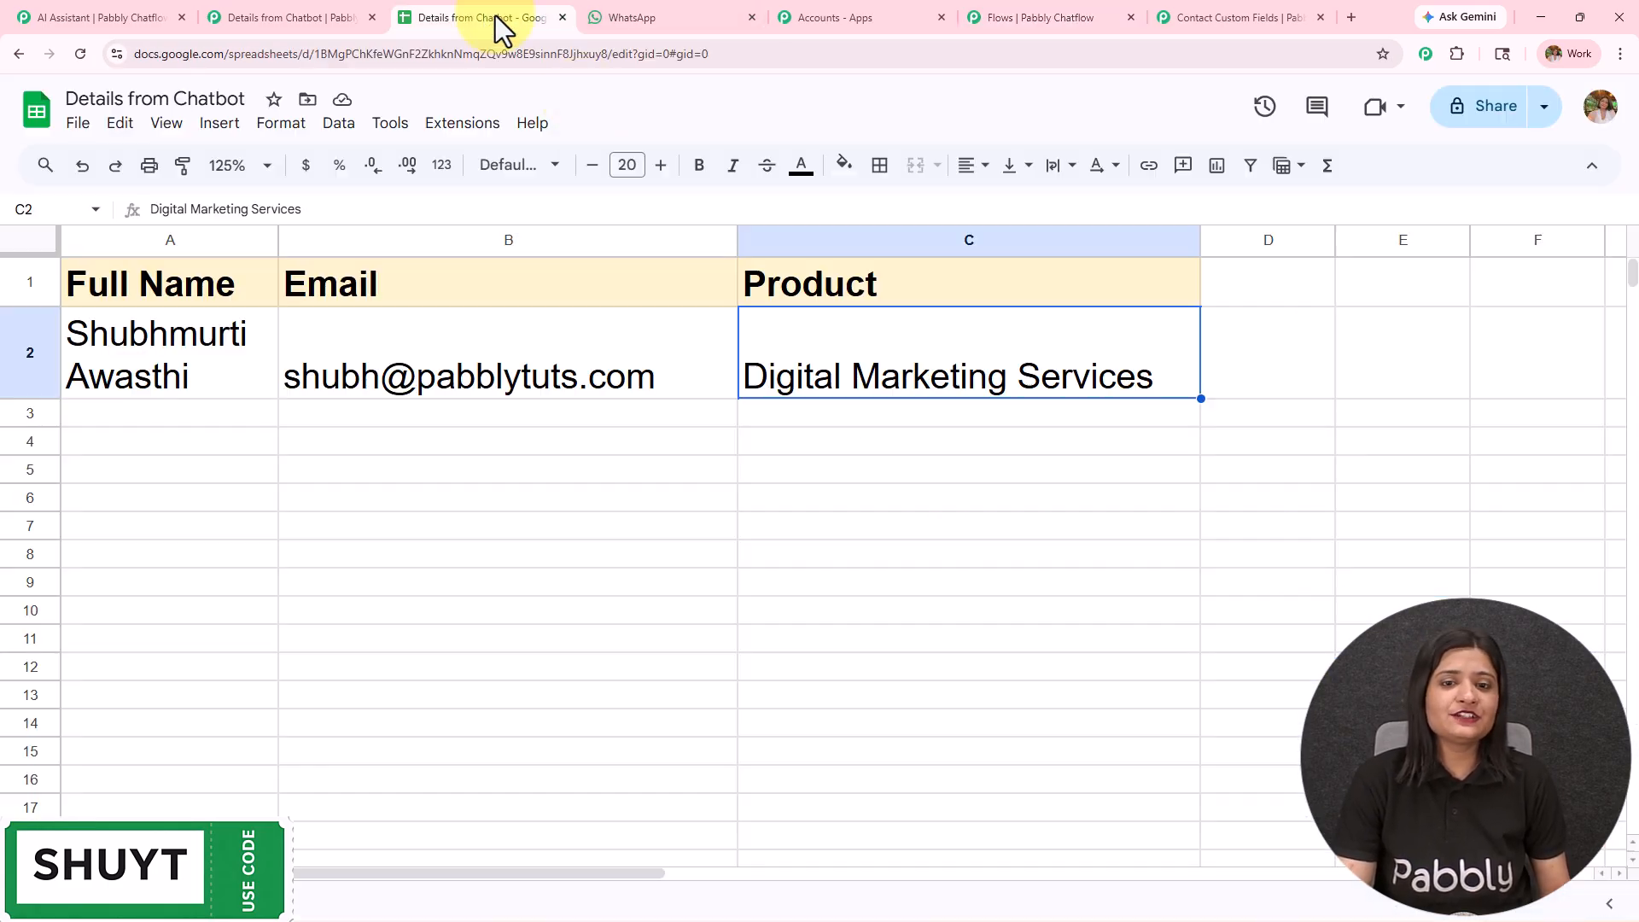
- Switch to the WhatsApp Chatbot flow, add a new API Request node, and set its request method to POST
click(1559, 326)
click(1012, 15)
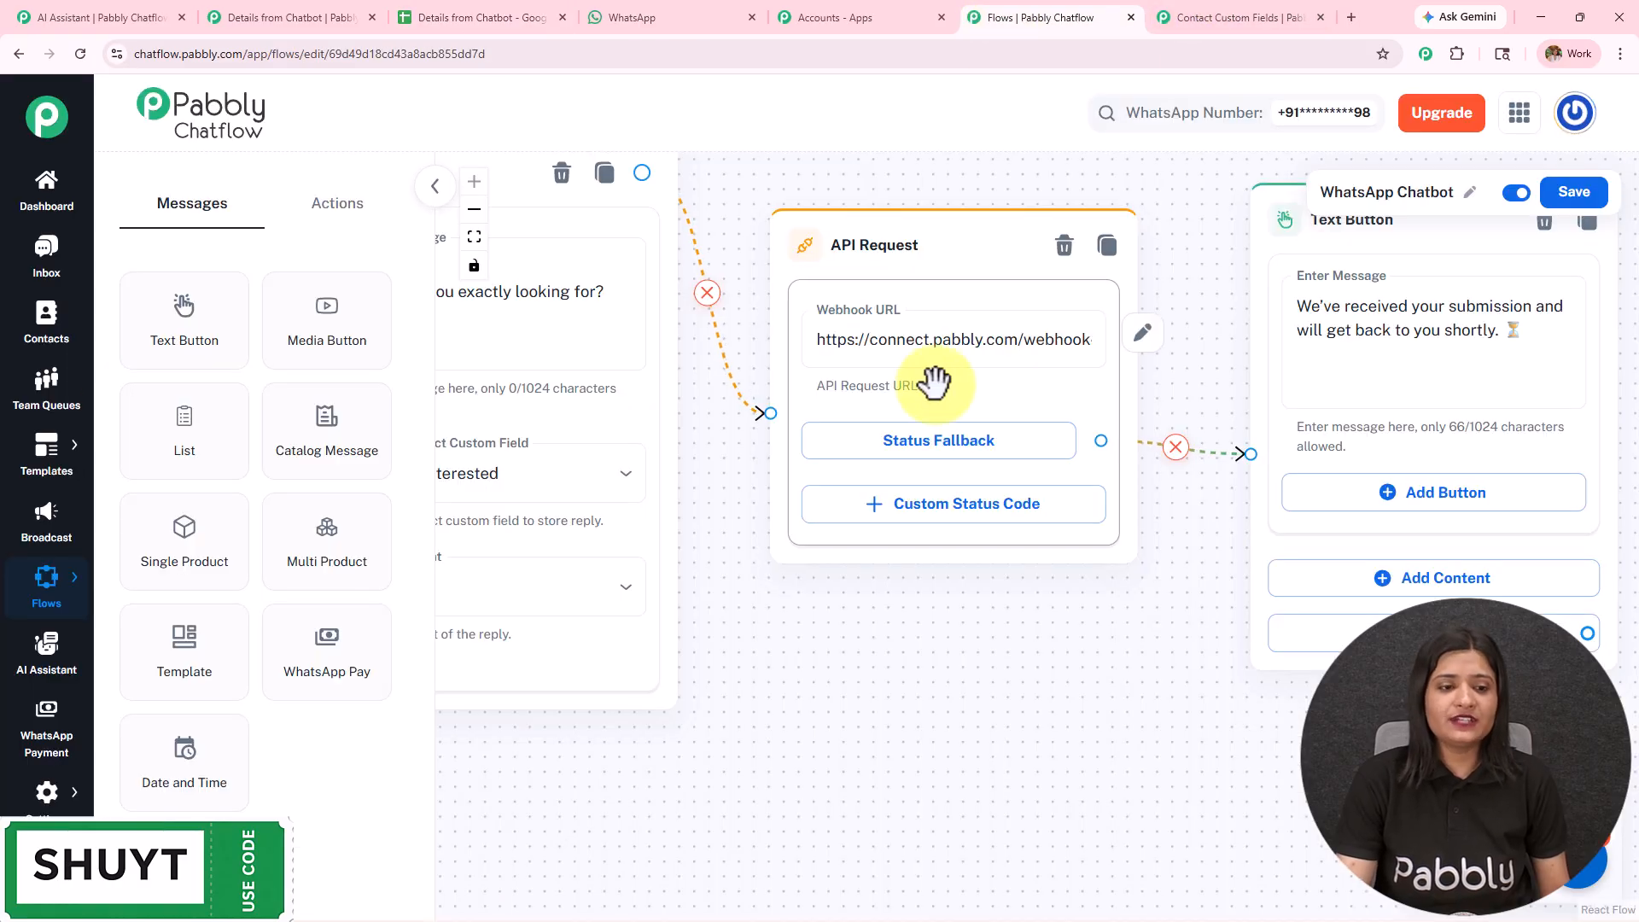
click(331, 214)
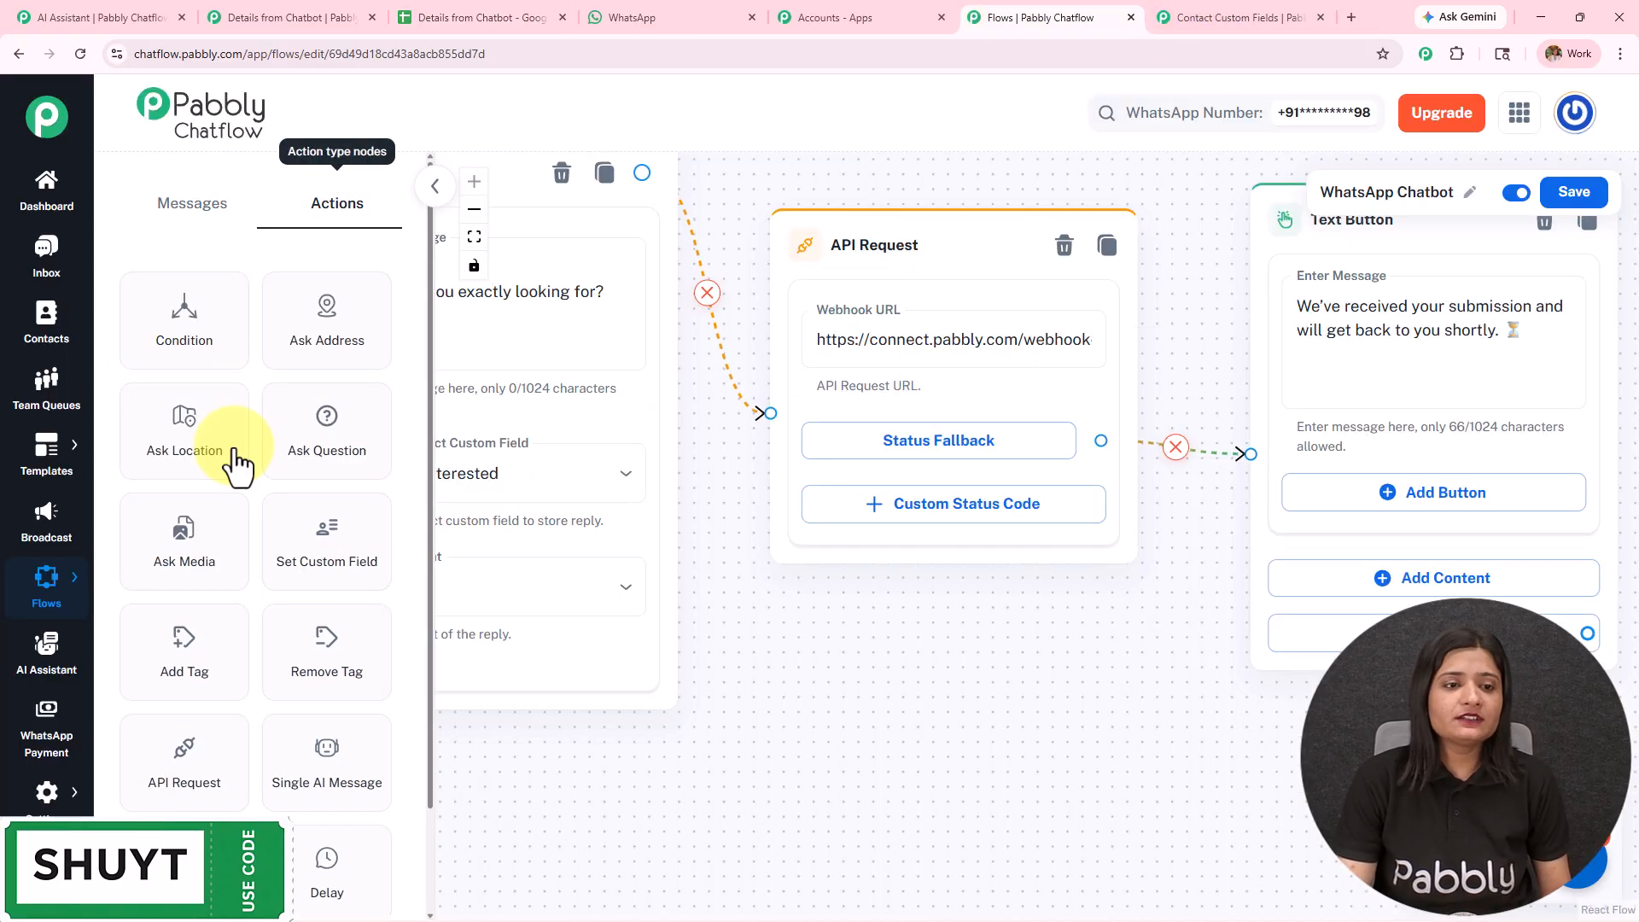
drag(141, 773, 888, 381)
click(1012, 509)
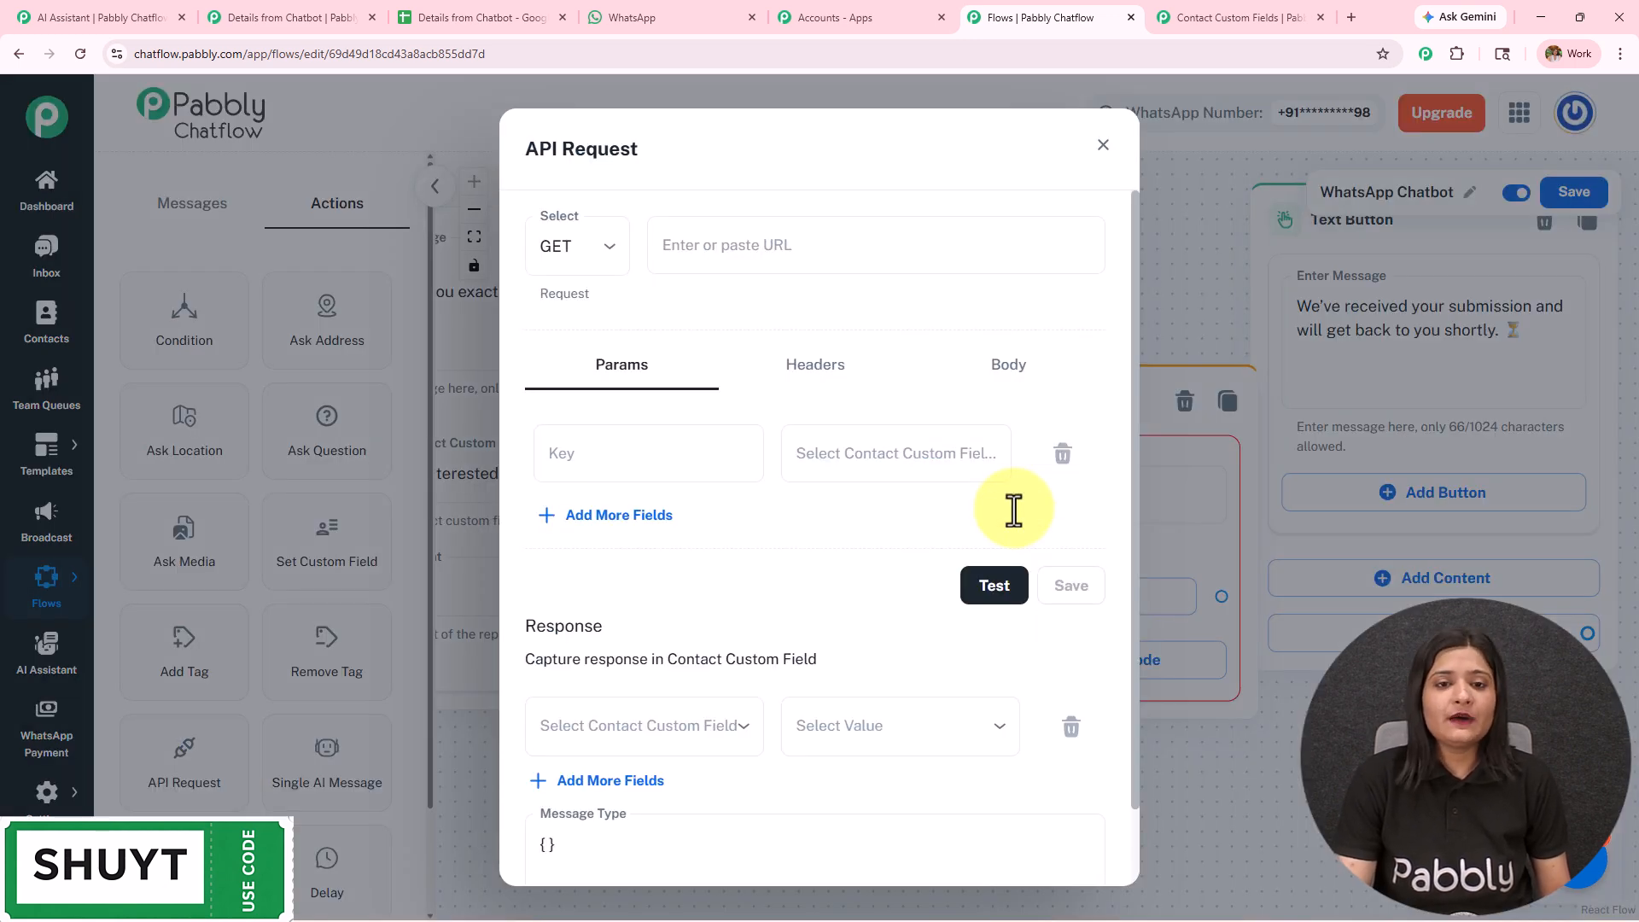
click(575, 248)
click(580, 348)
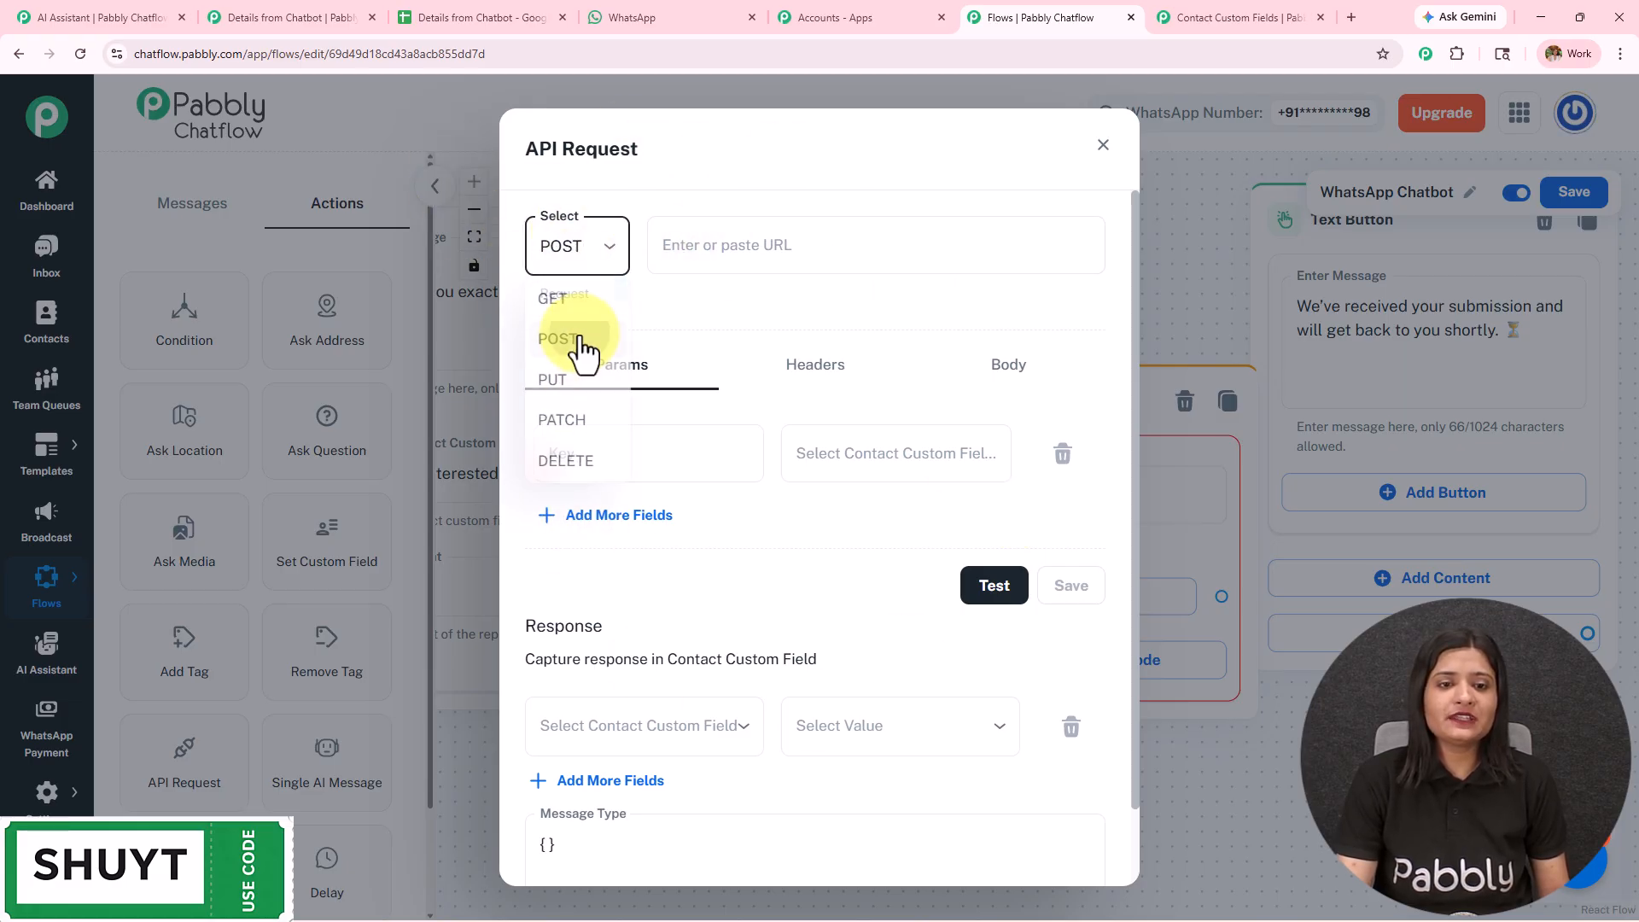
click(751, 240)
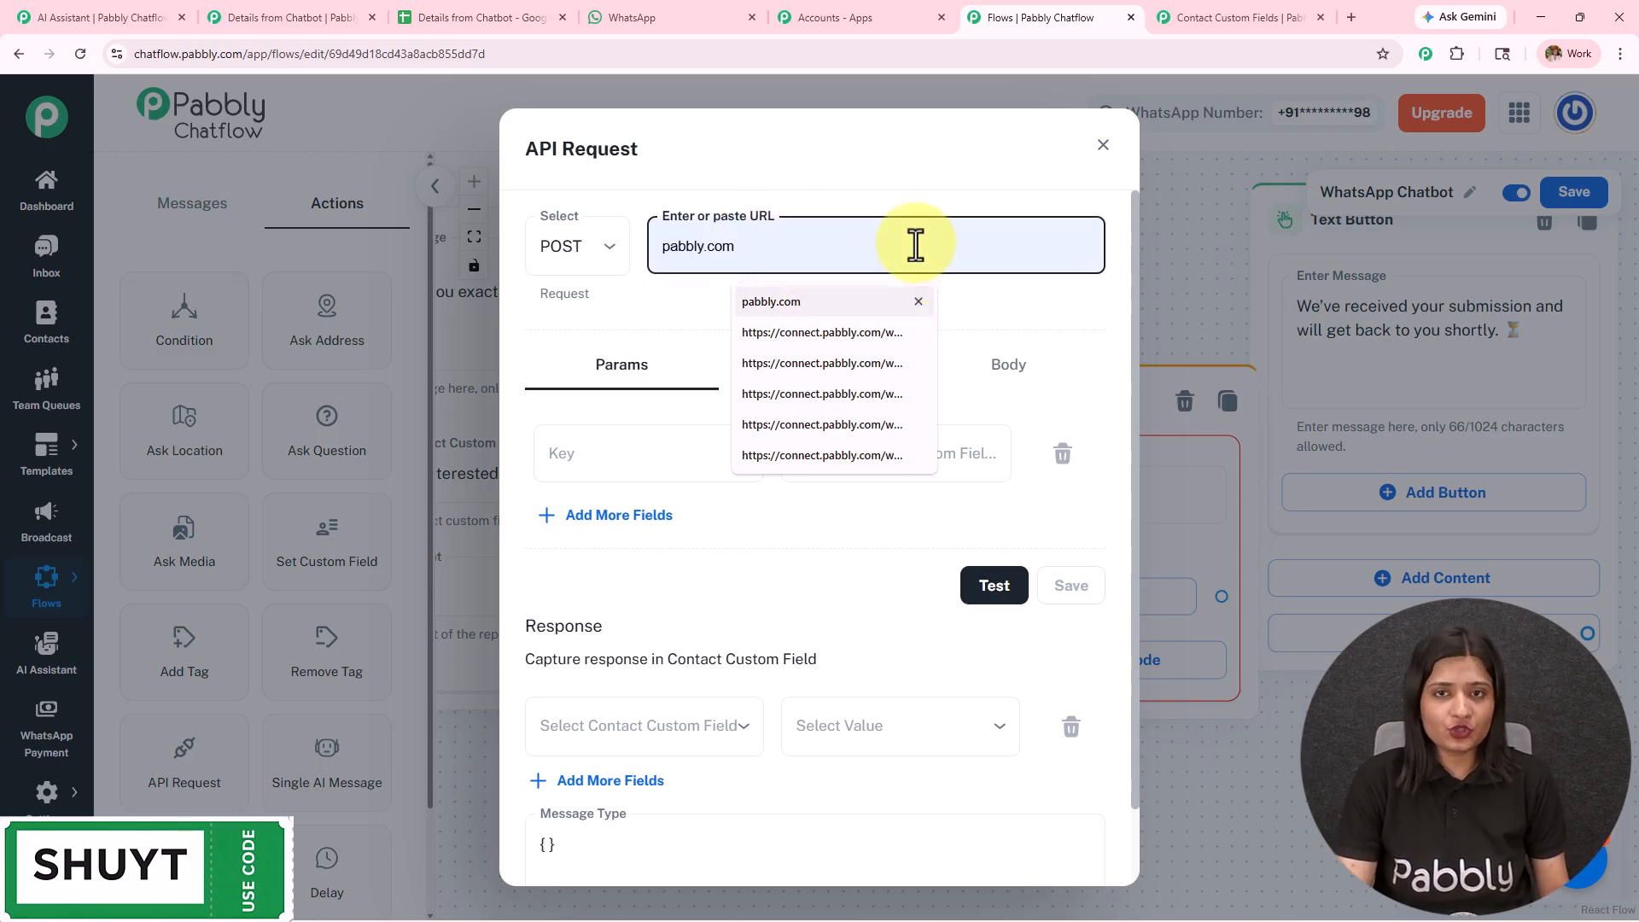
- Open the Pabbly Connect dashboard in a new browser tab from the All Pabbly Apps page
click(820, 17)
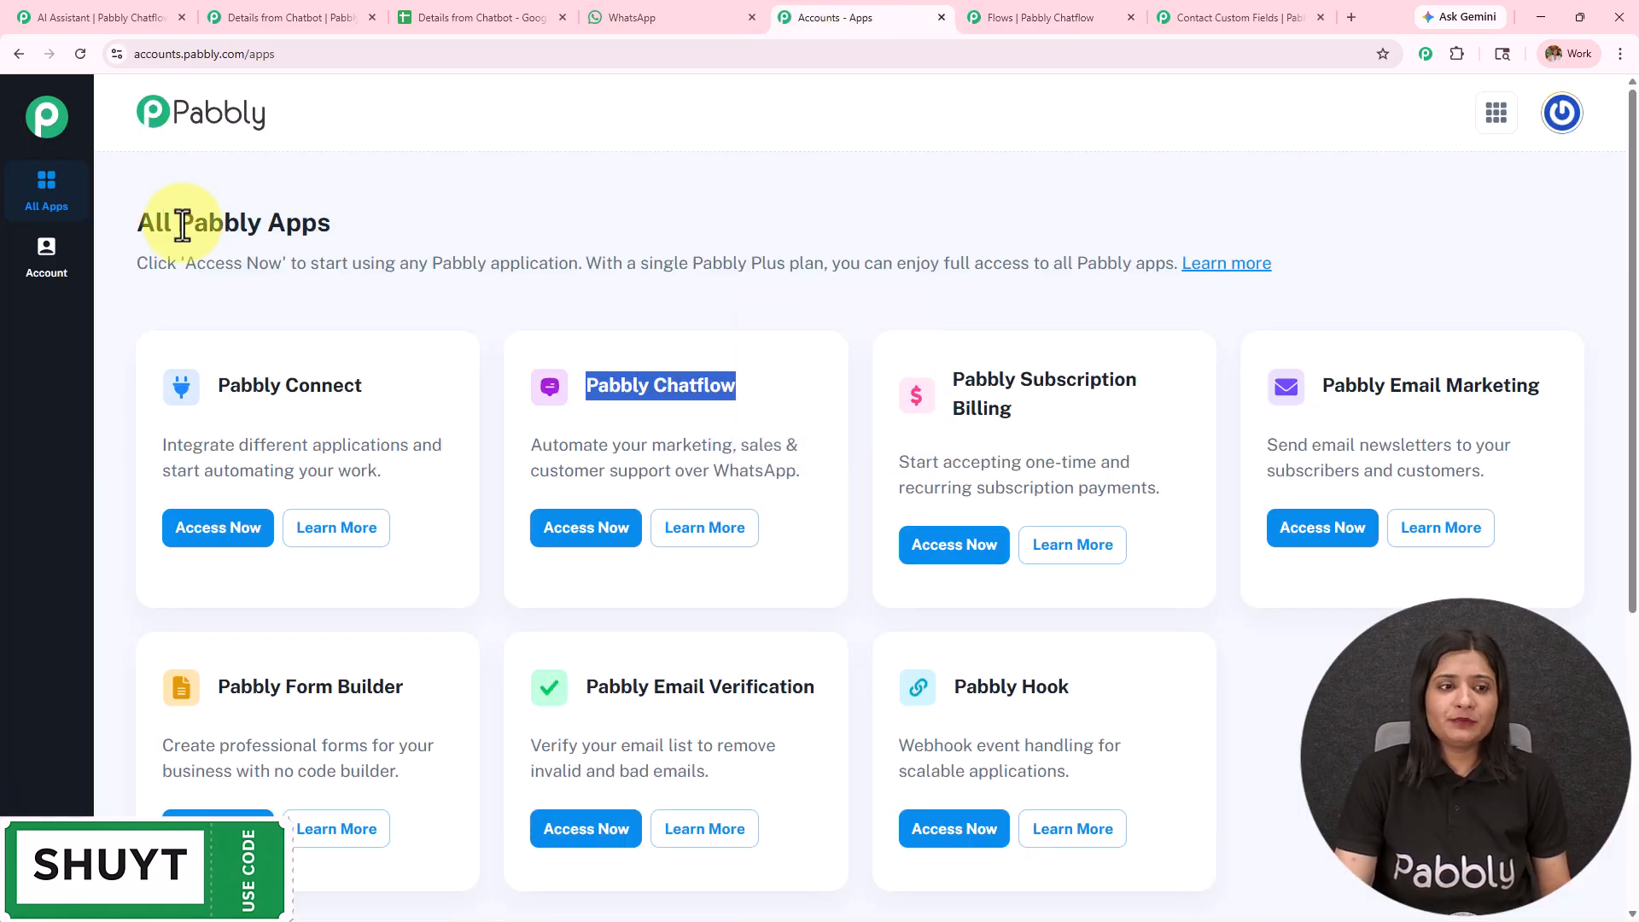
drag(191, 225, 398, 242)
click(224, 534)
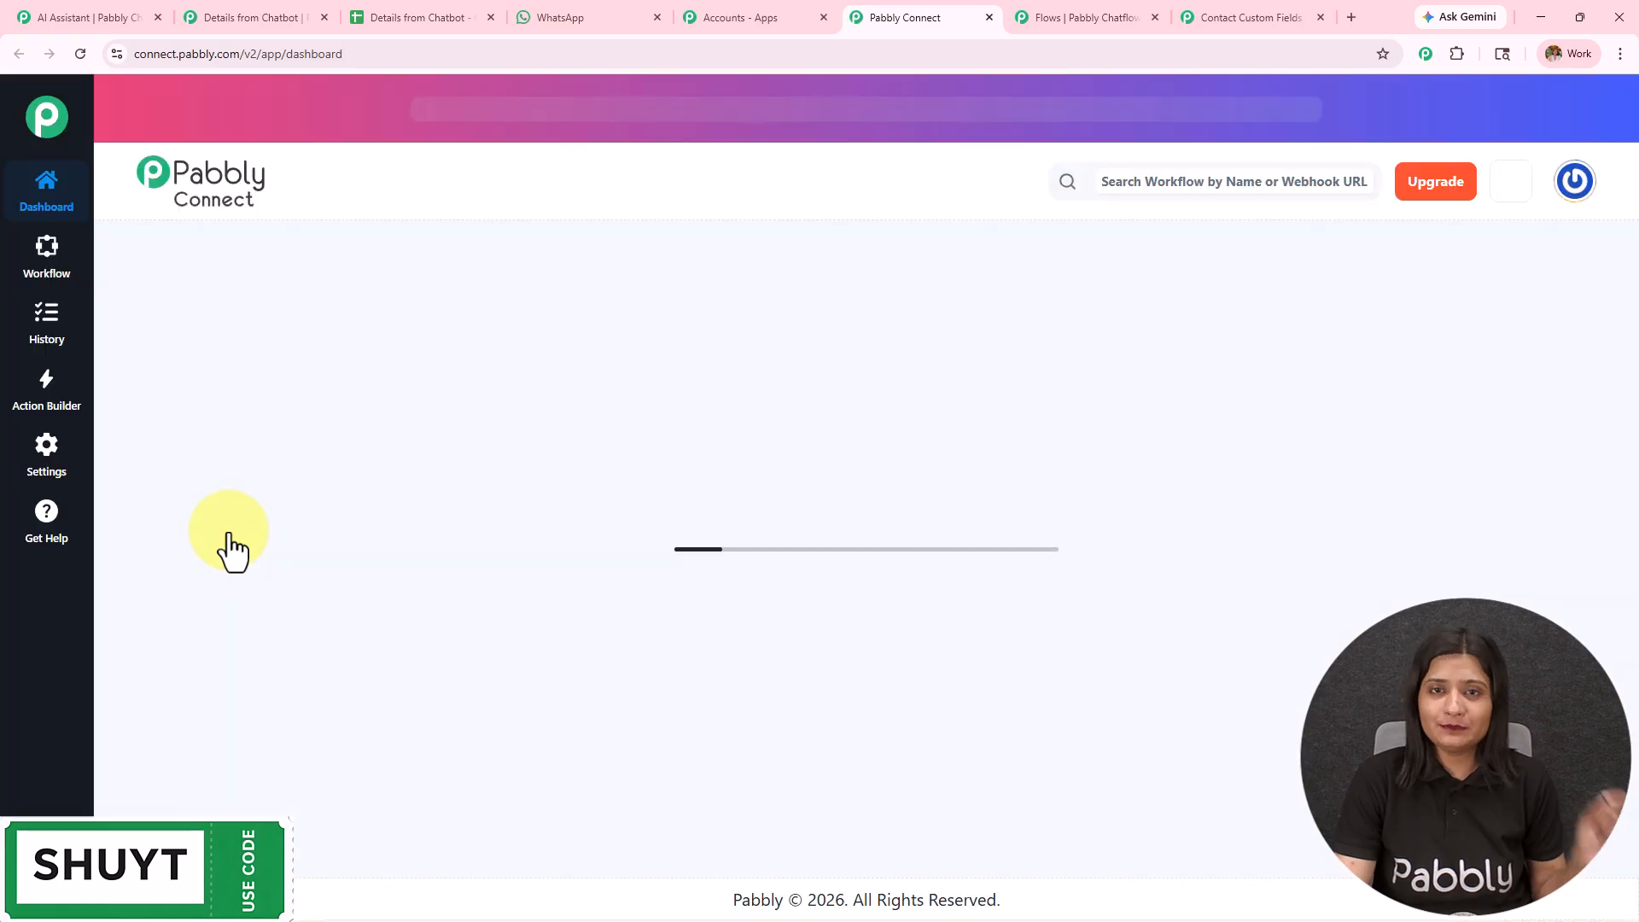
double_click(145, 285)
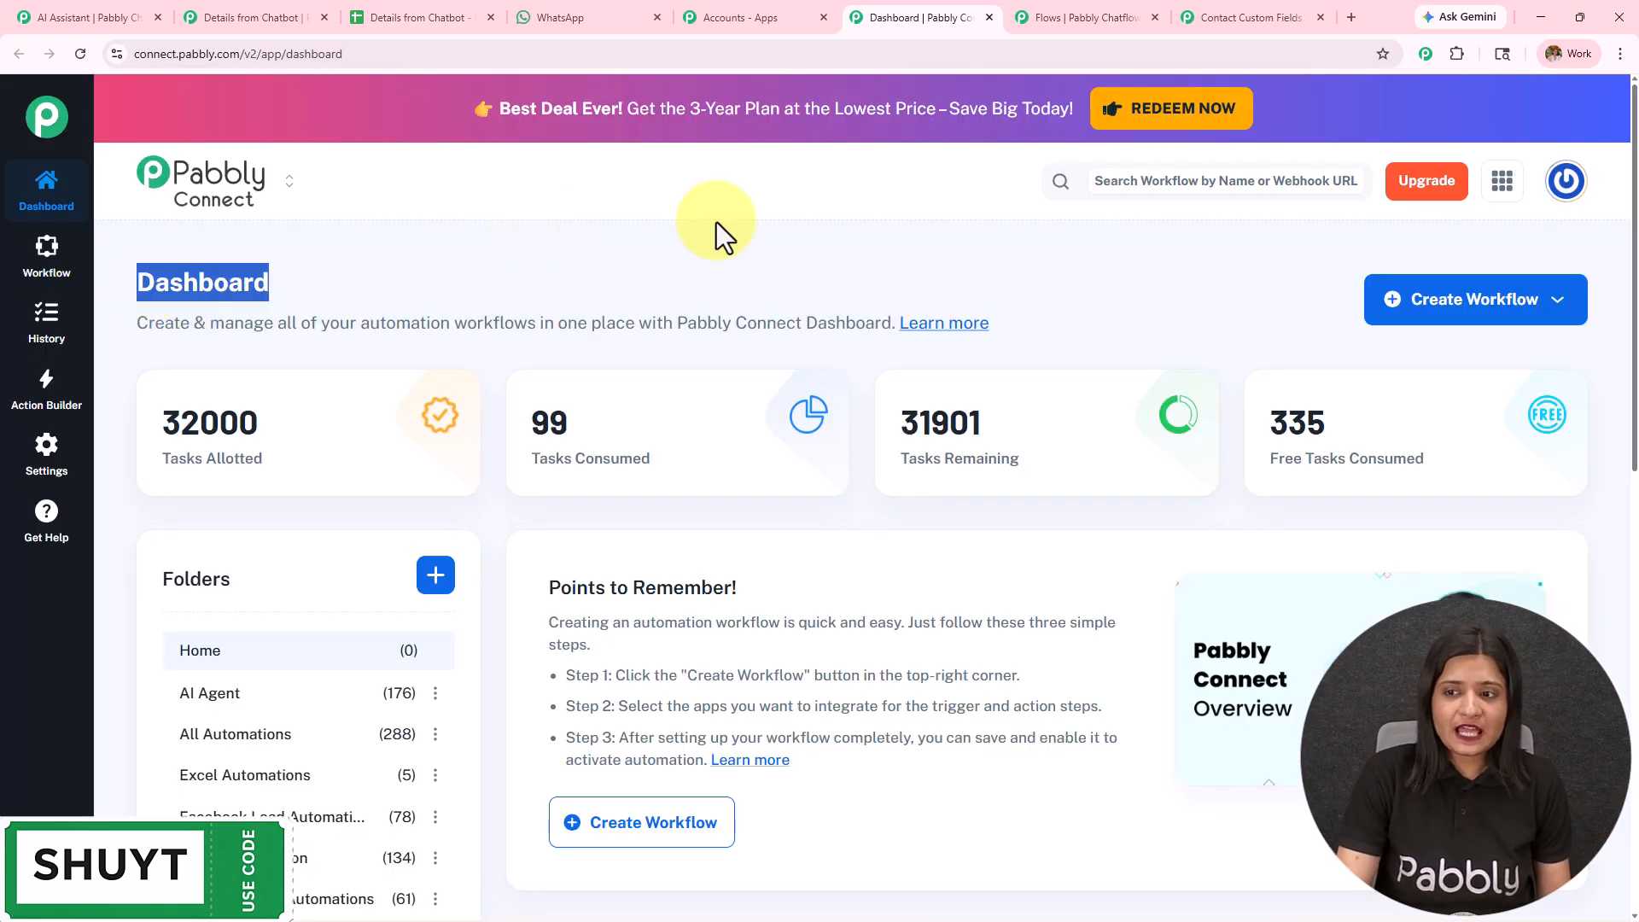
- Try to create a workflow from scratch with the New (Beta) builder, then cancel it
click(1412, 321)
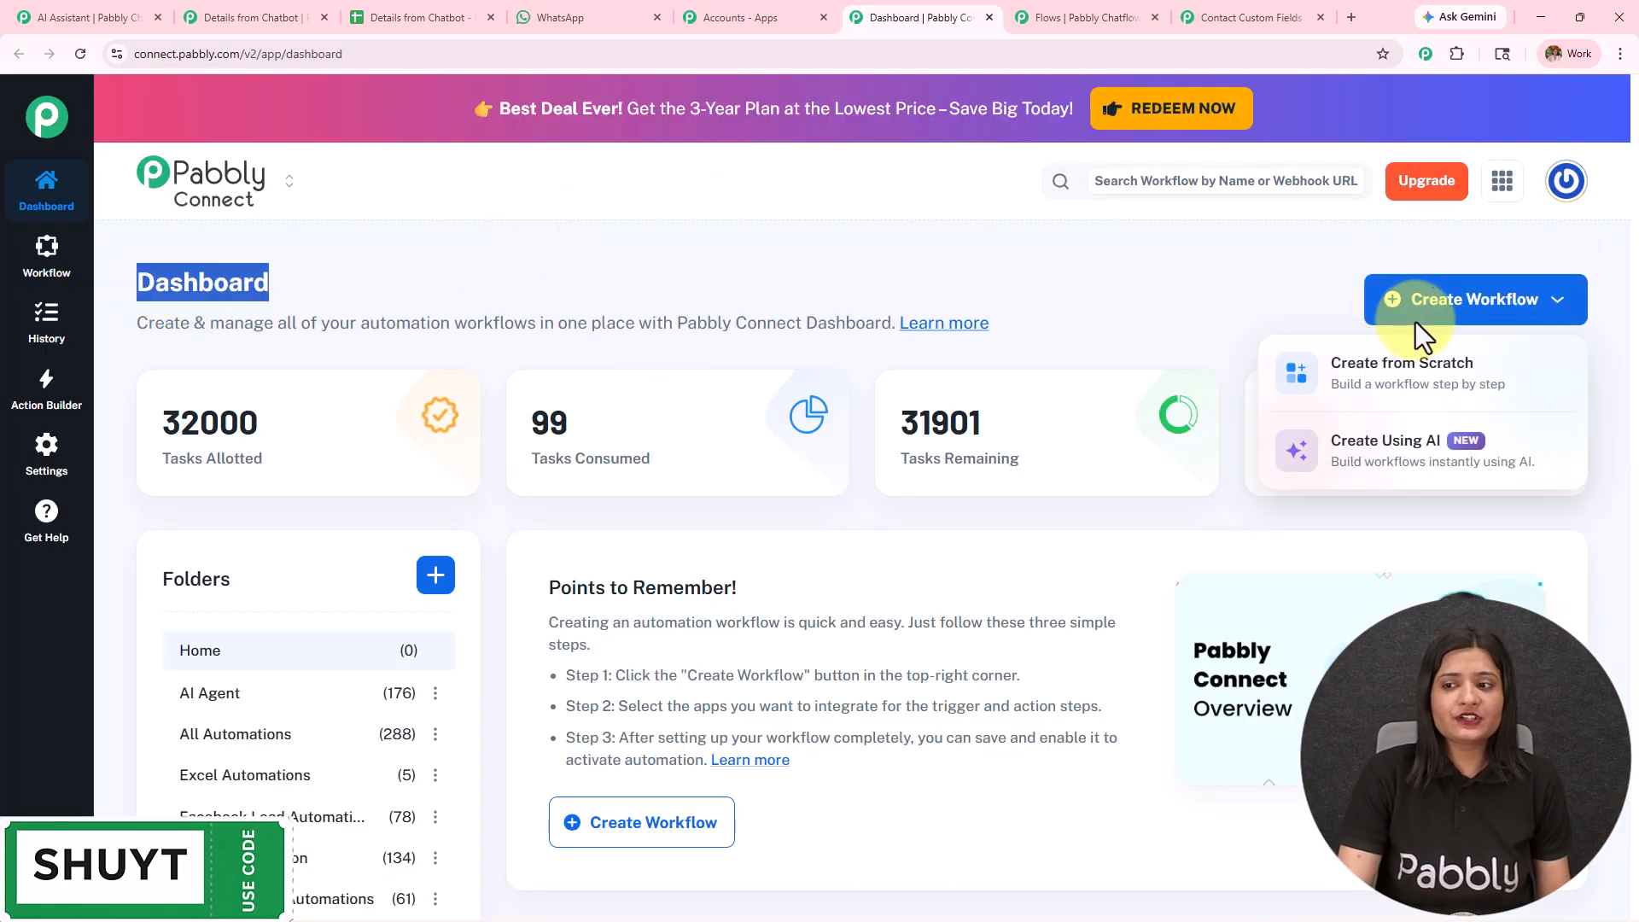
click(1411, 374)
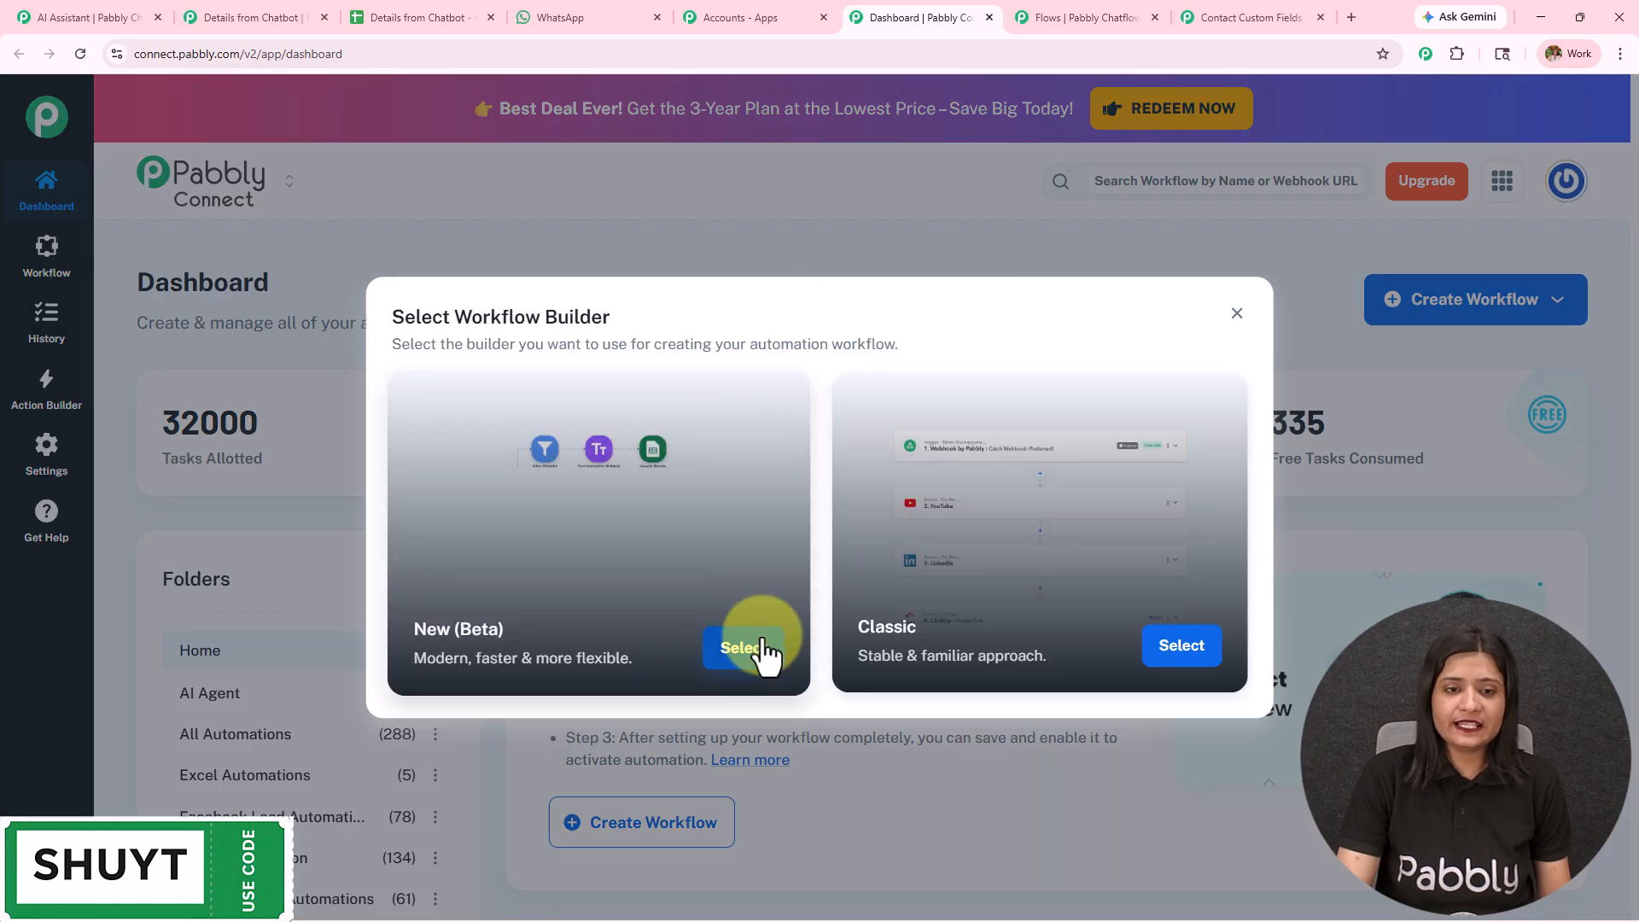
click(762, 651)
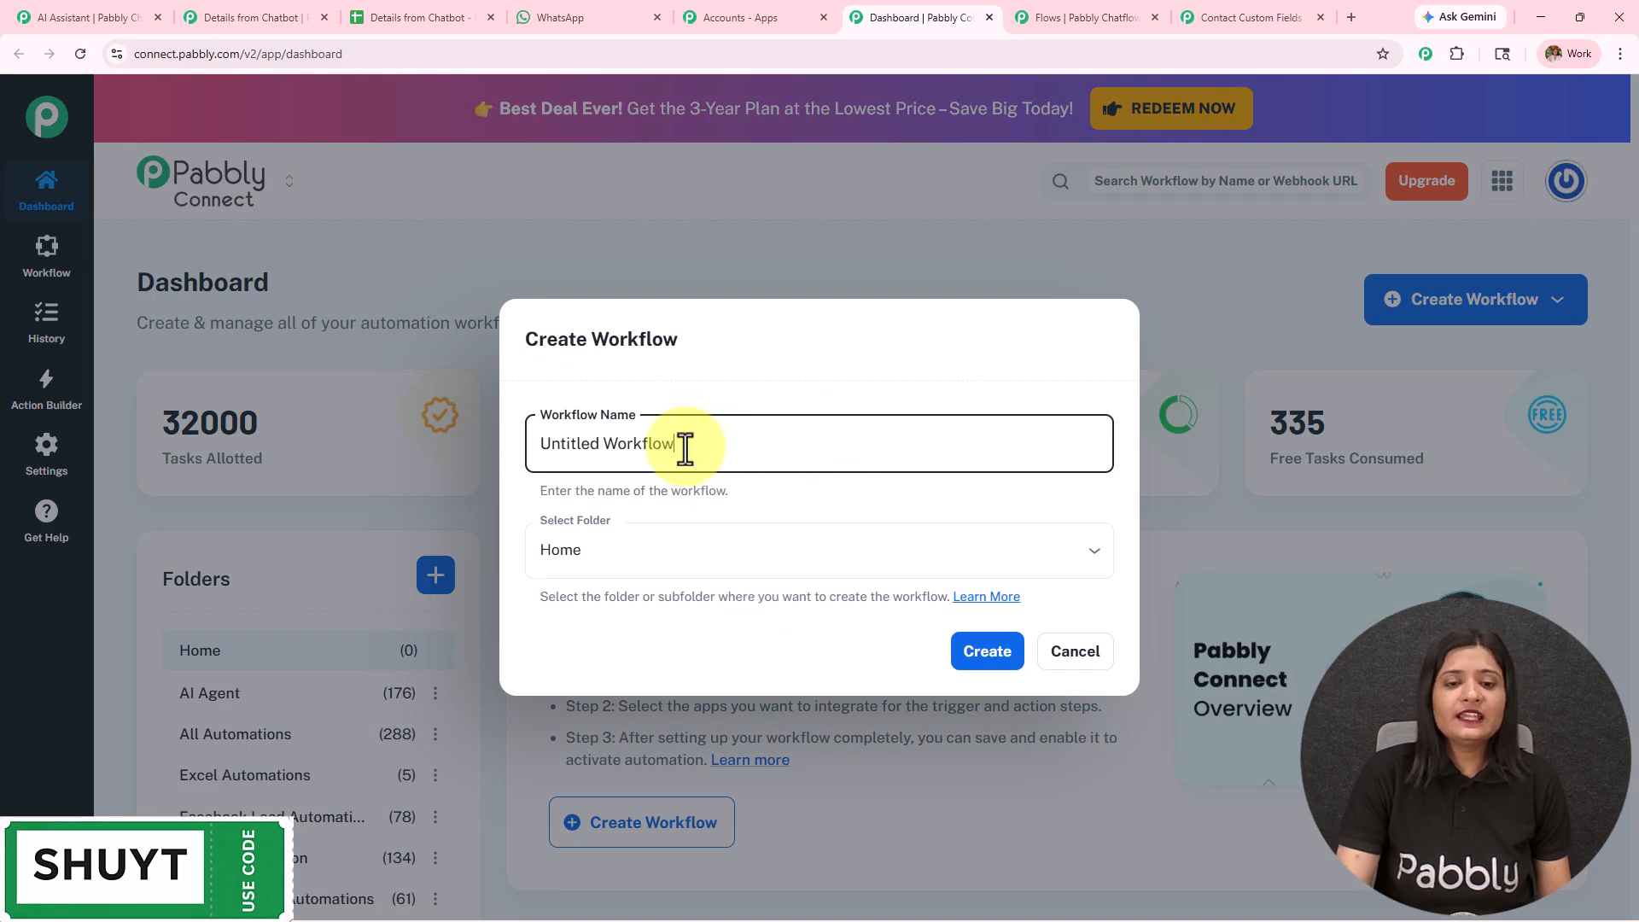
click(1077, 665)
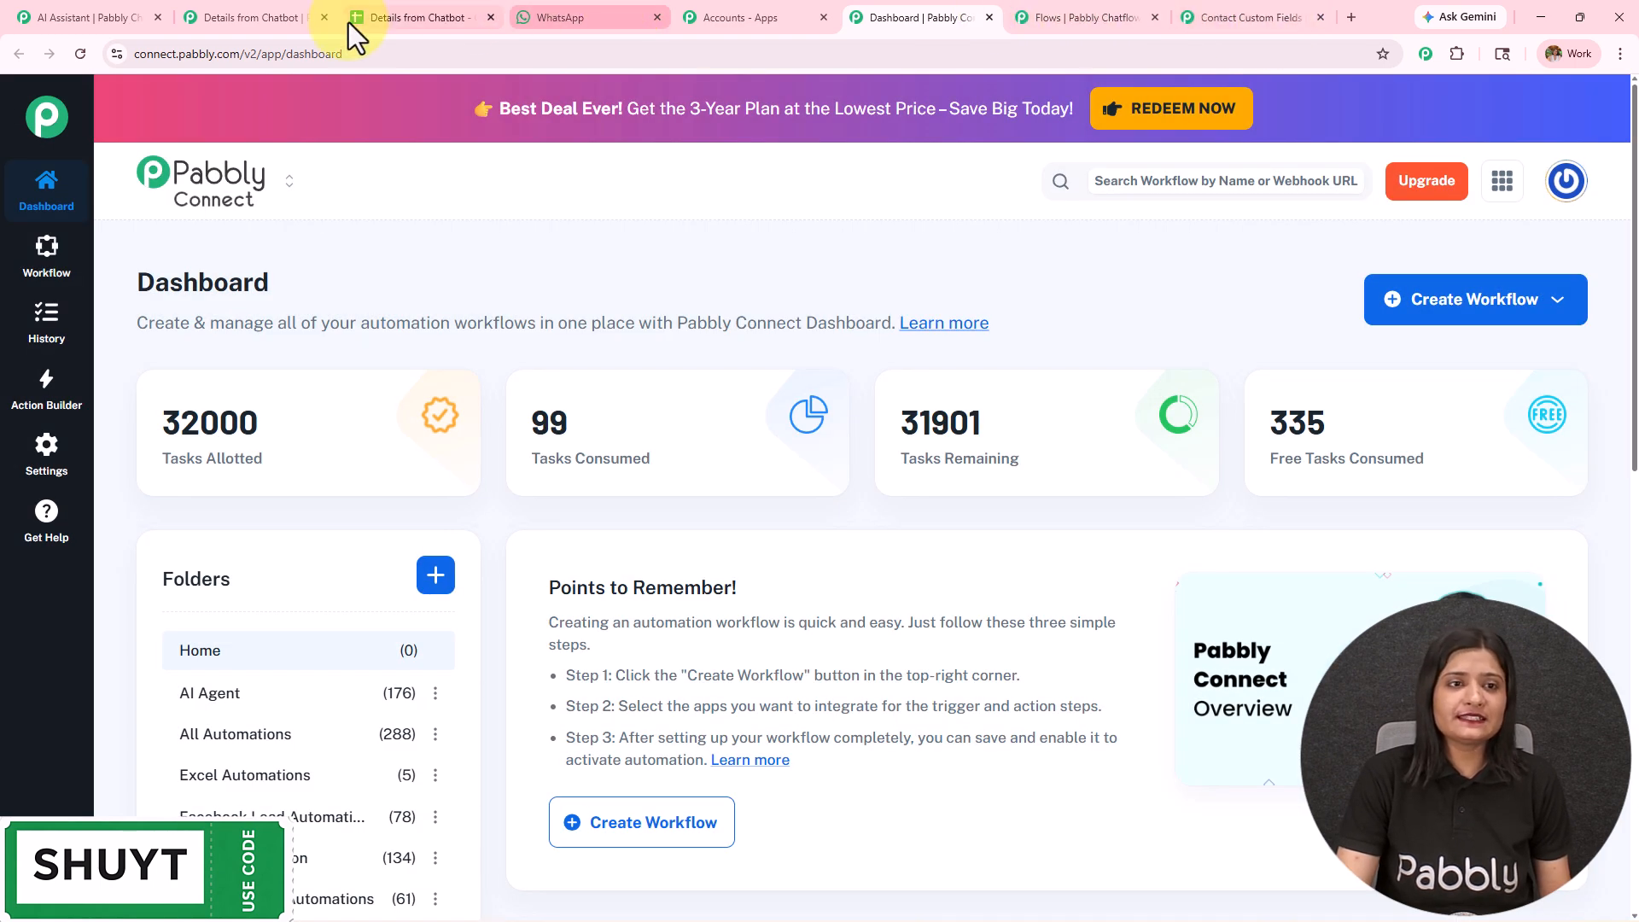
- View the Webhook by Pabbly trigger's webhook URL and capture options in the Details from Chatbot workflow
click(239, 12)
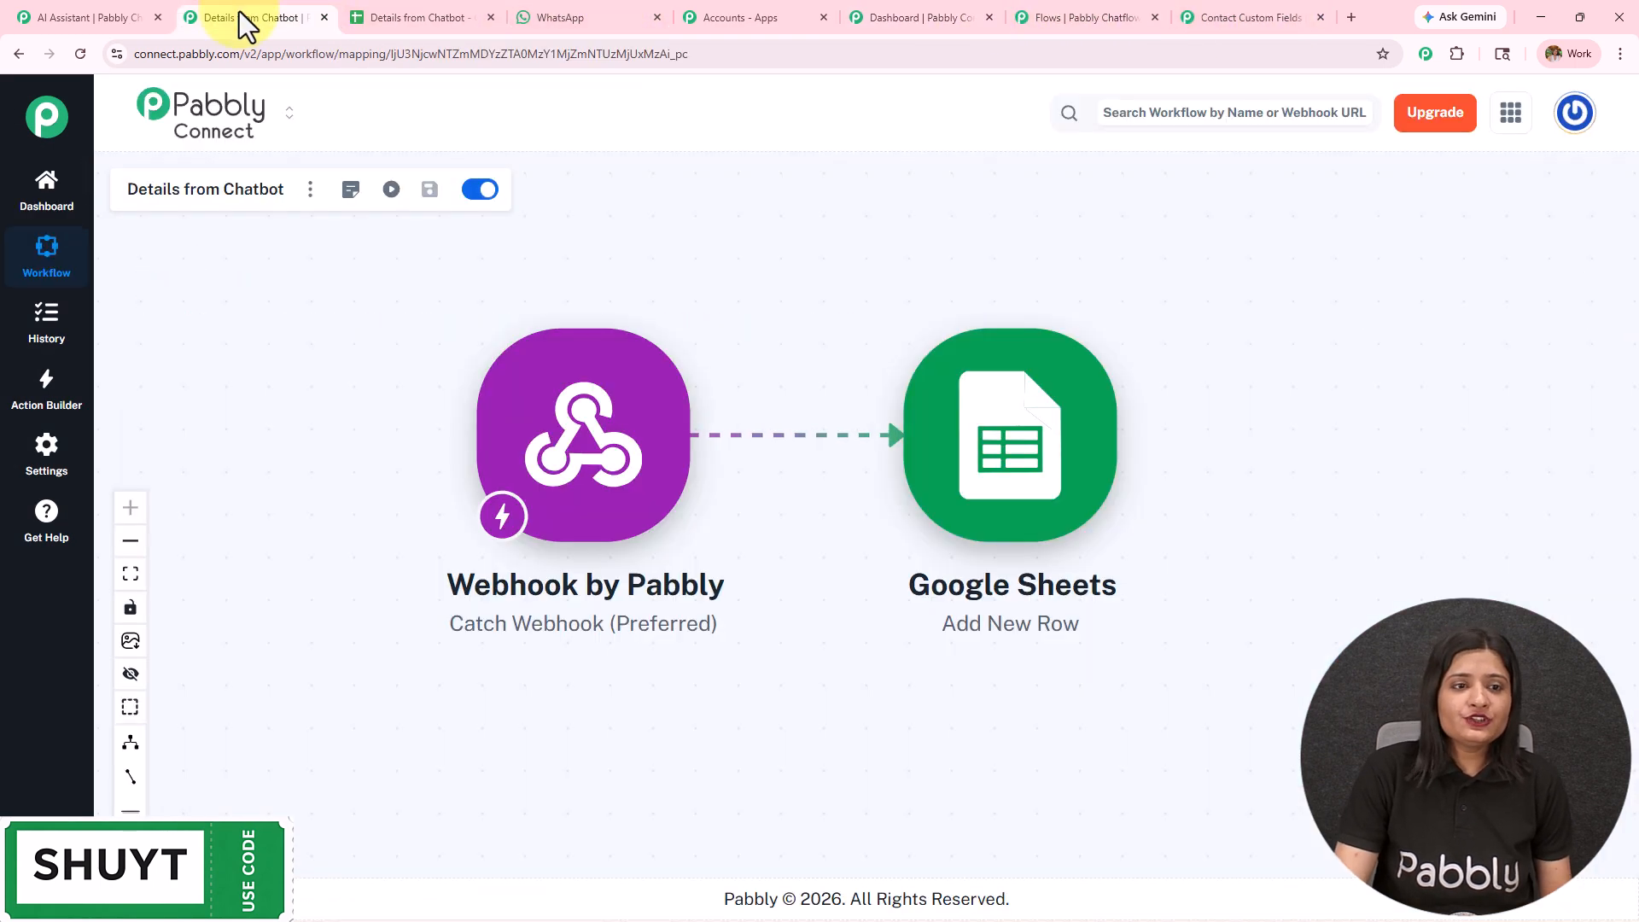
click(577, 477)
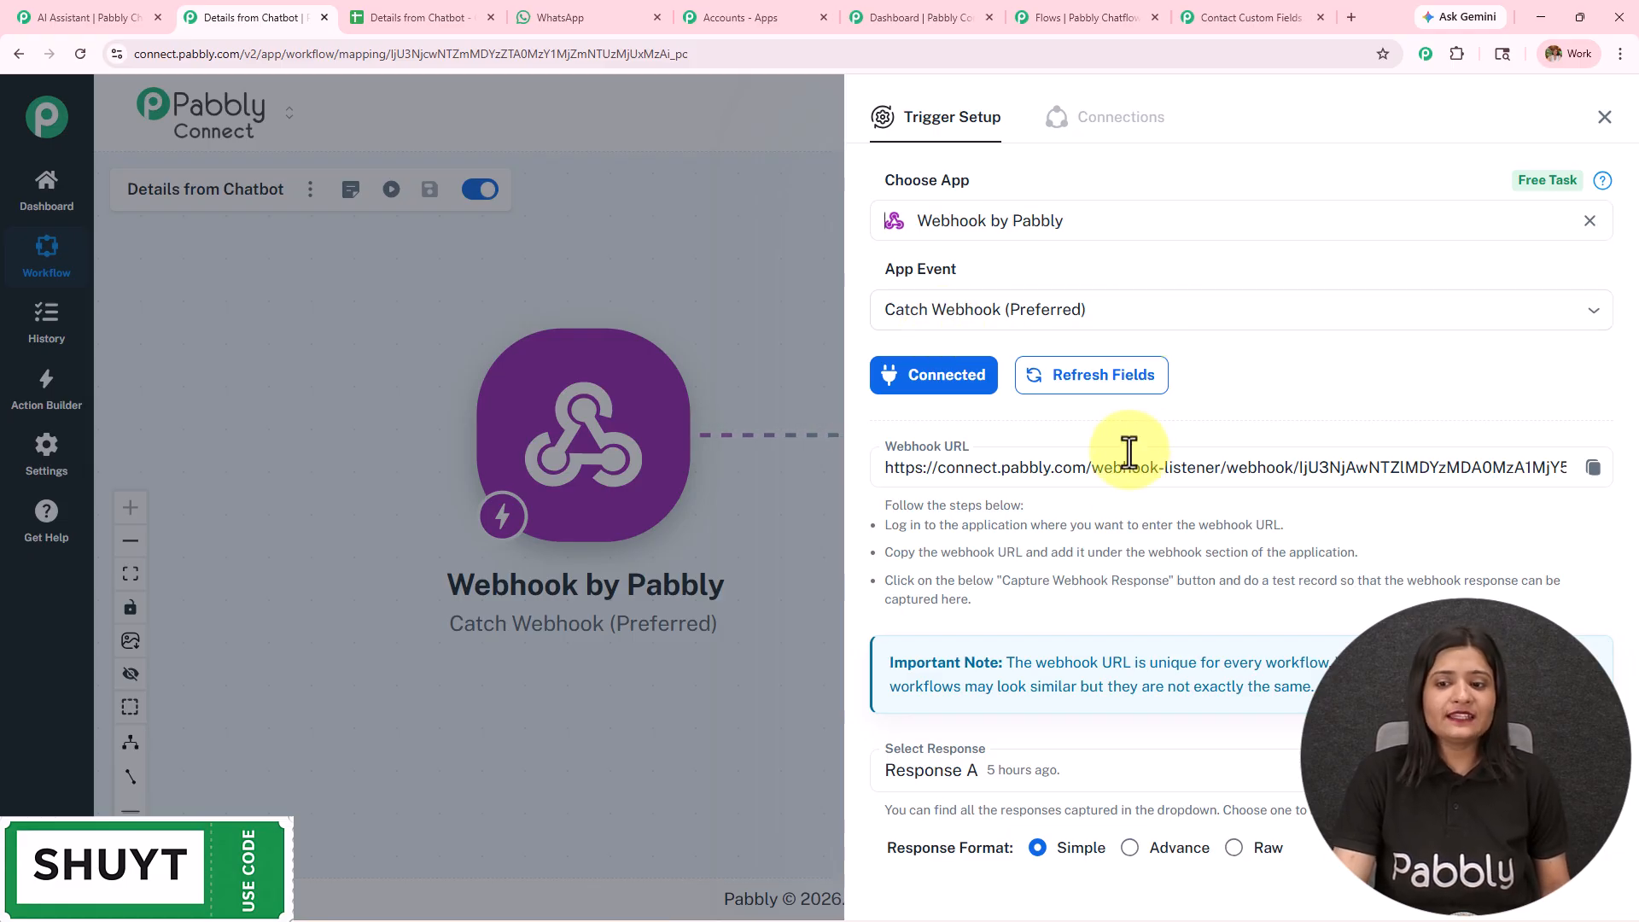
scroll(1347, 469, down, 3)
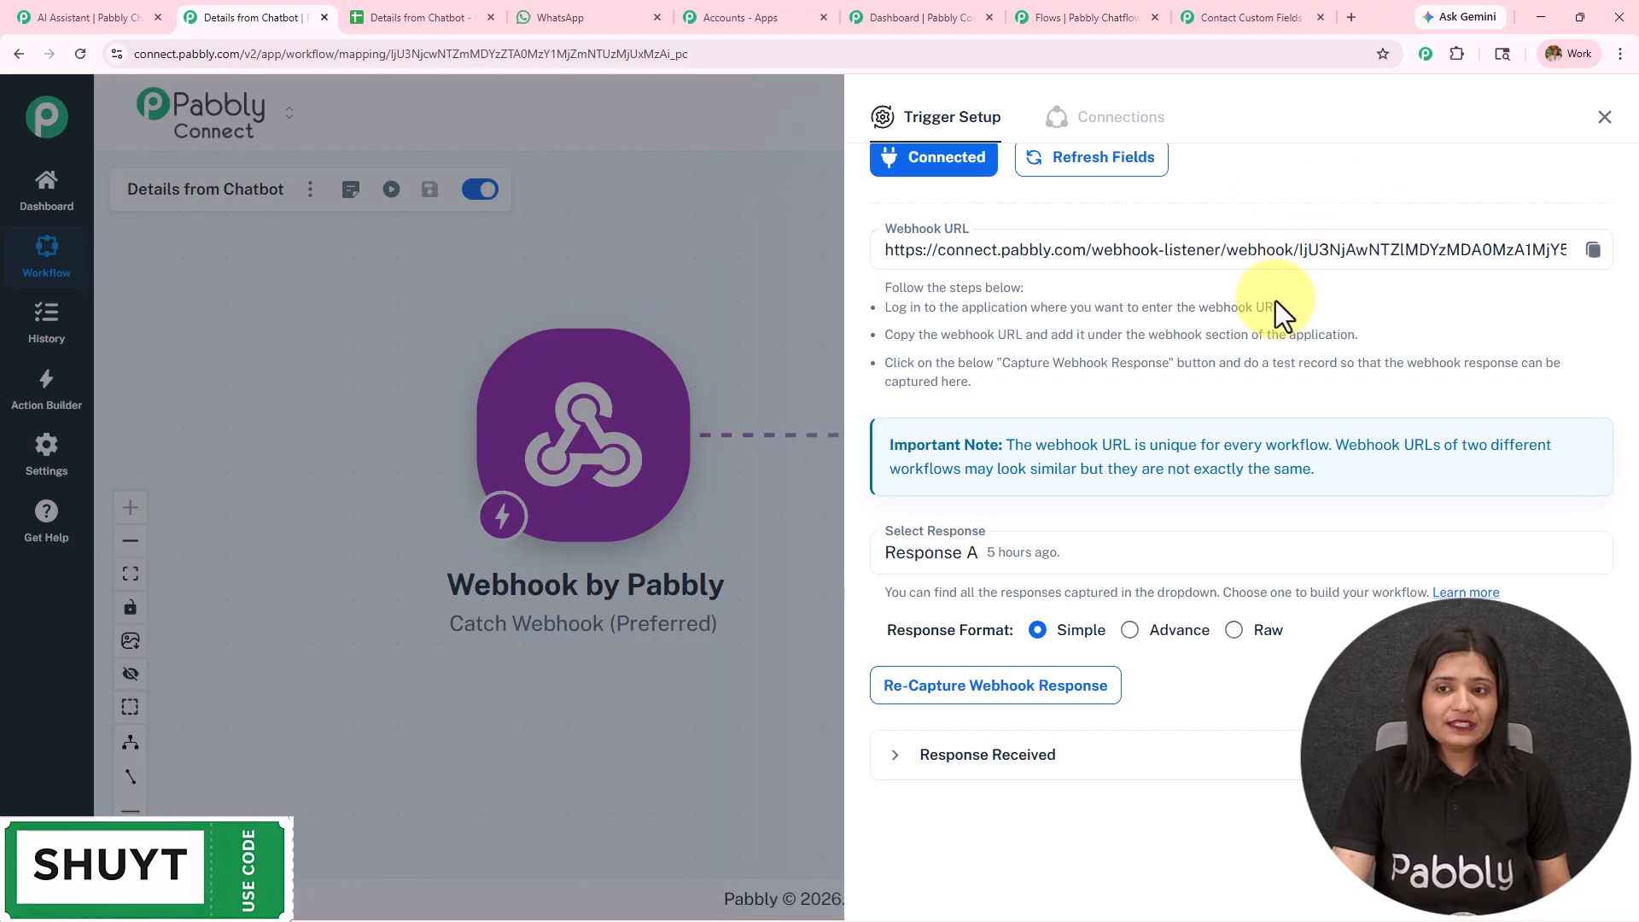
- Return to the new API Request node's settings in the flow and add two more parameter rows
click(1074, 10)
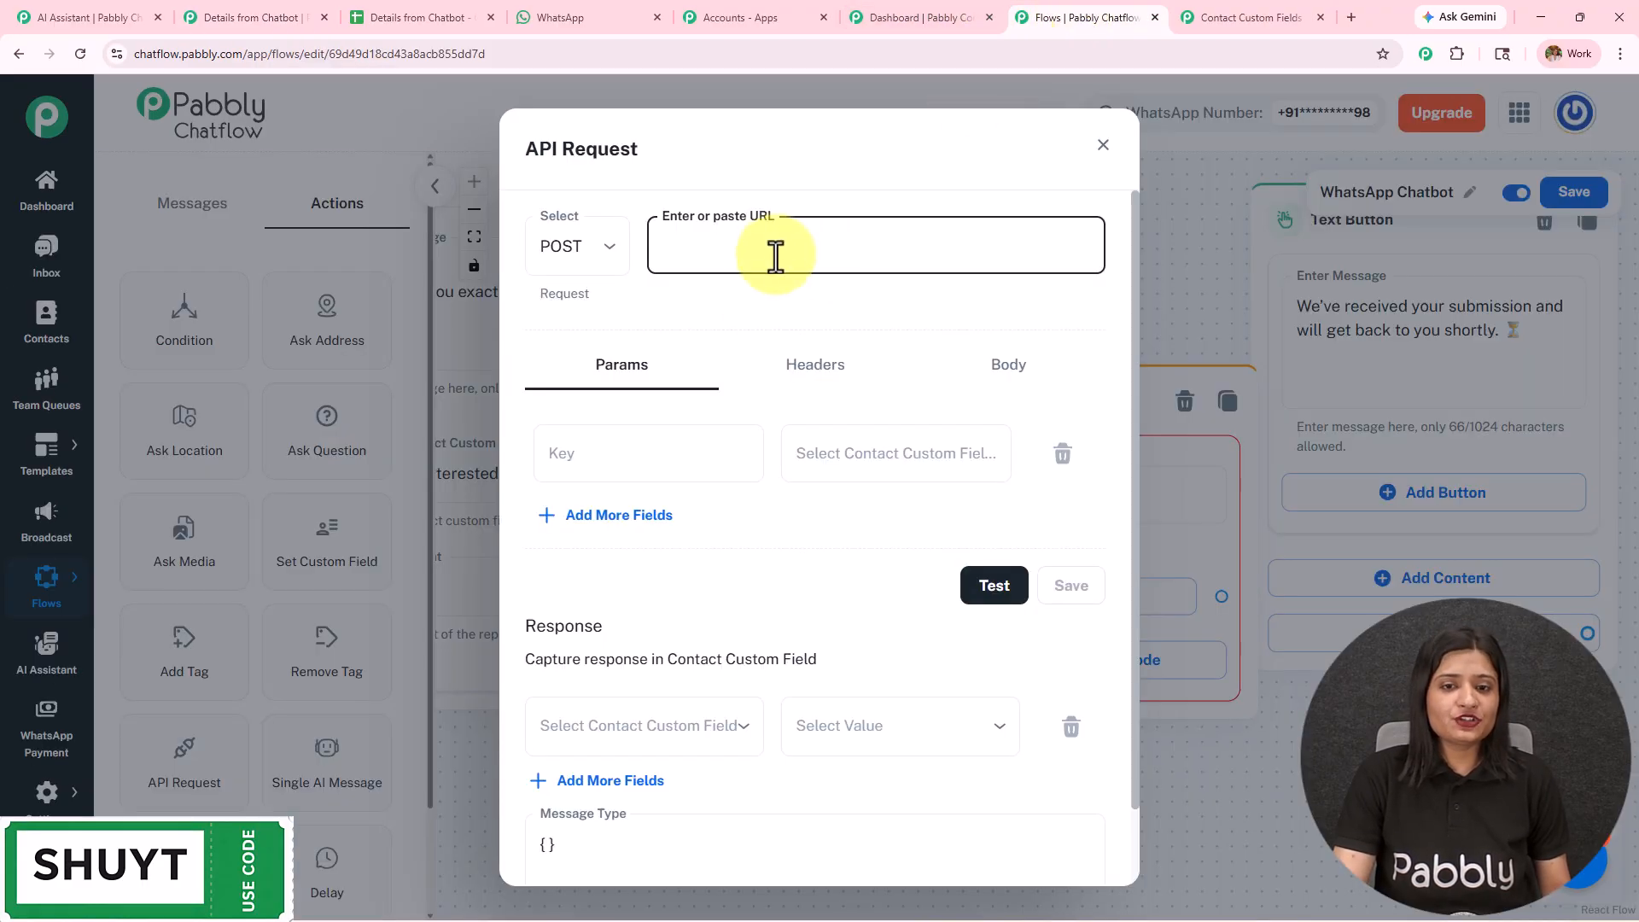
click(626, 516)
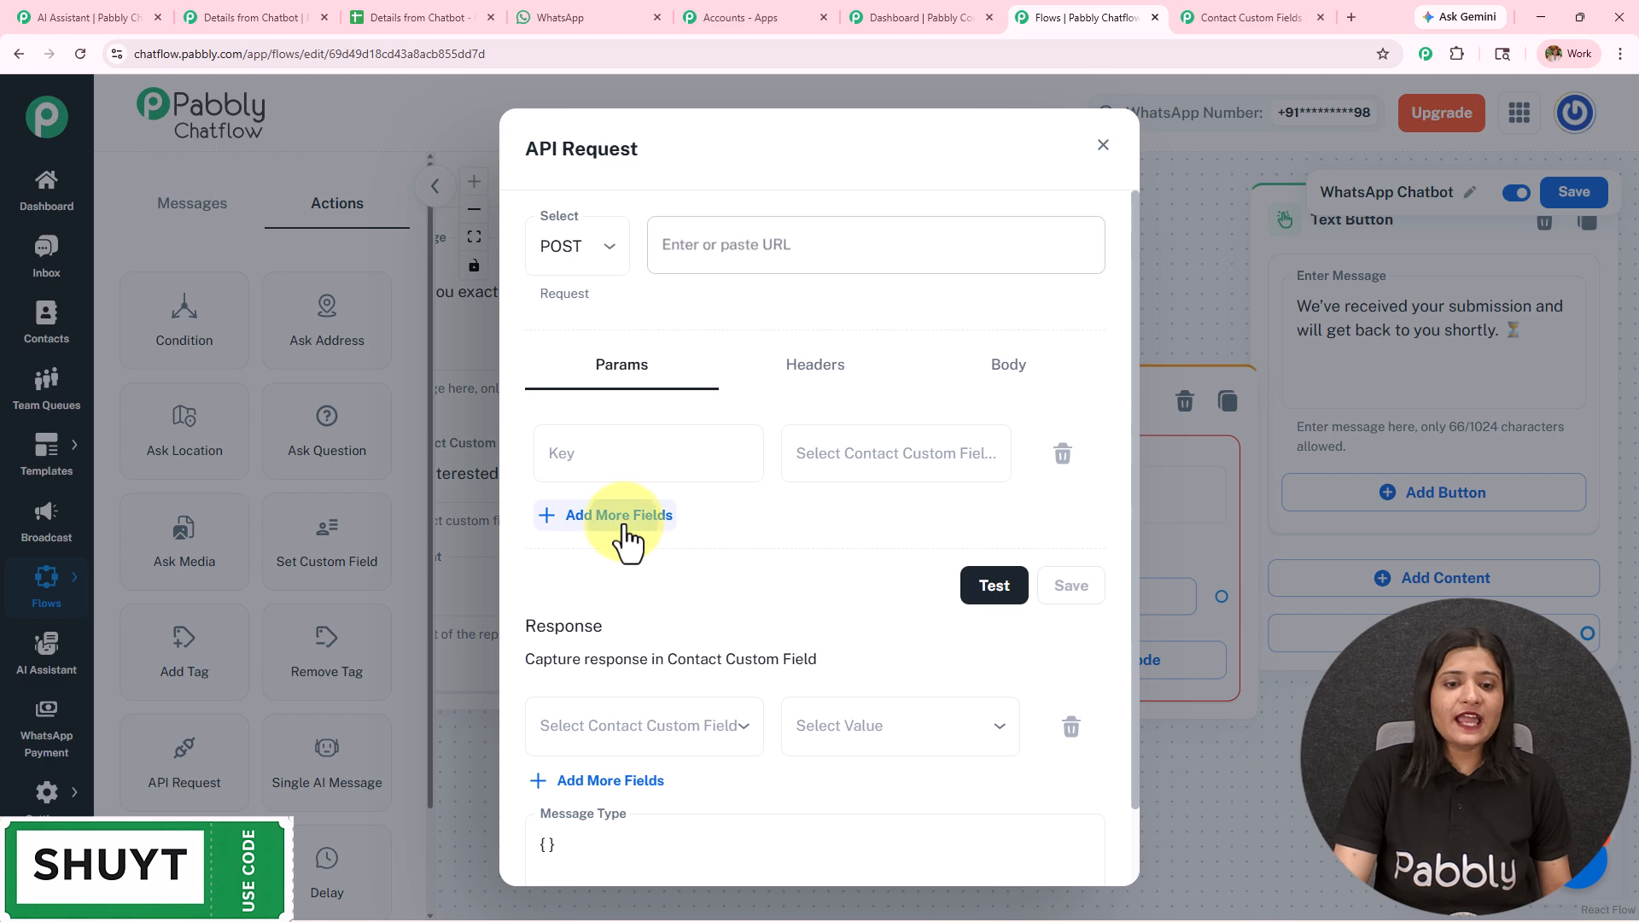
click(628, 603)
- Set the first parameter's key to Fullname and map it to the $FullName custom field
click(646, 441)
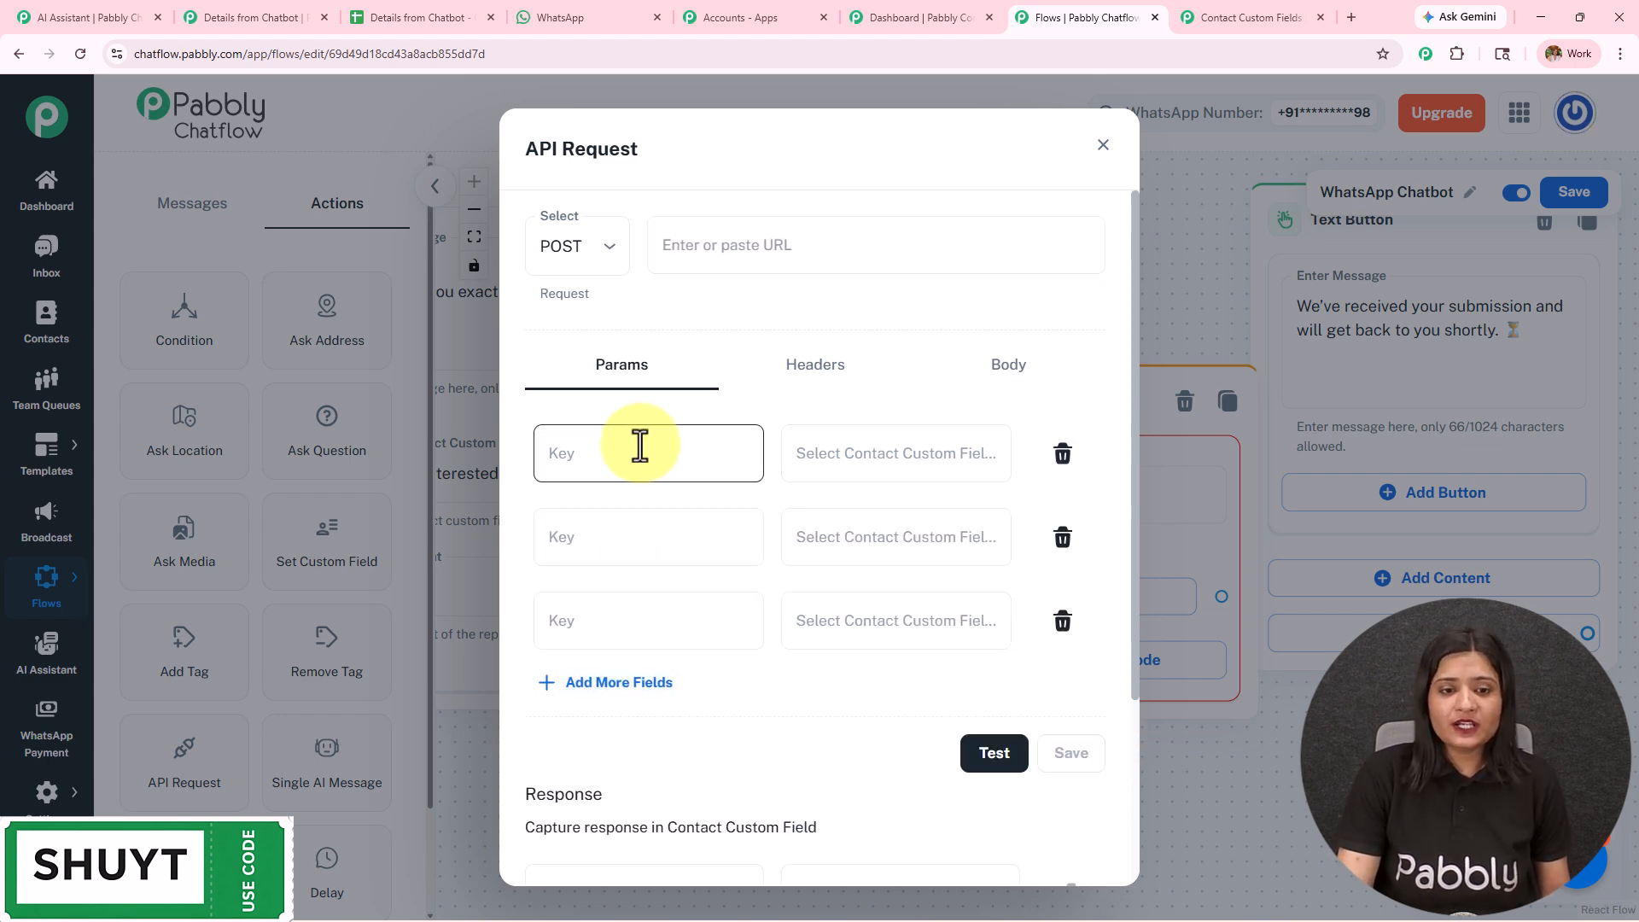
click(636, 462)
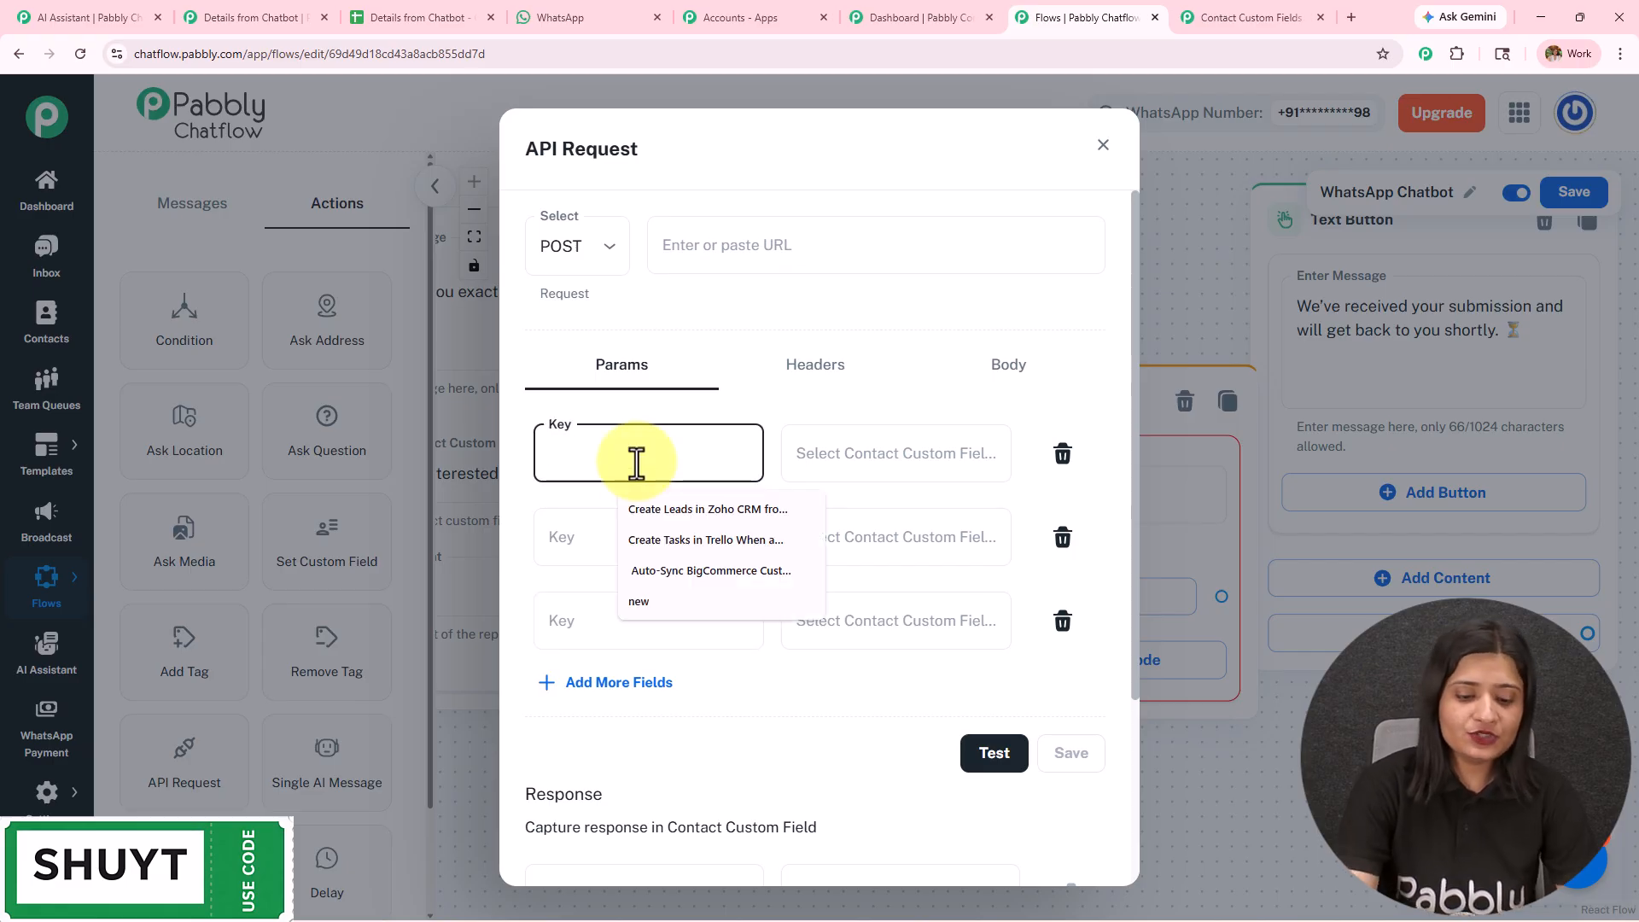
text(Fullname)
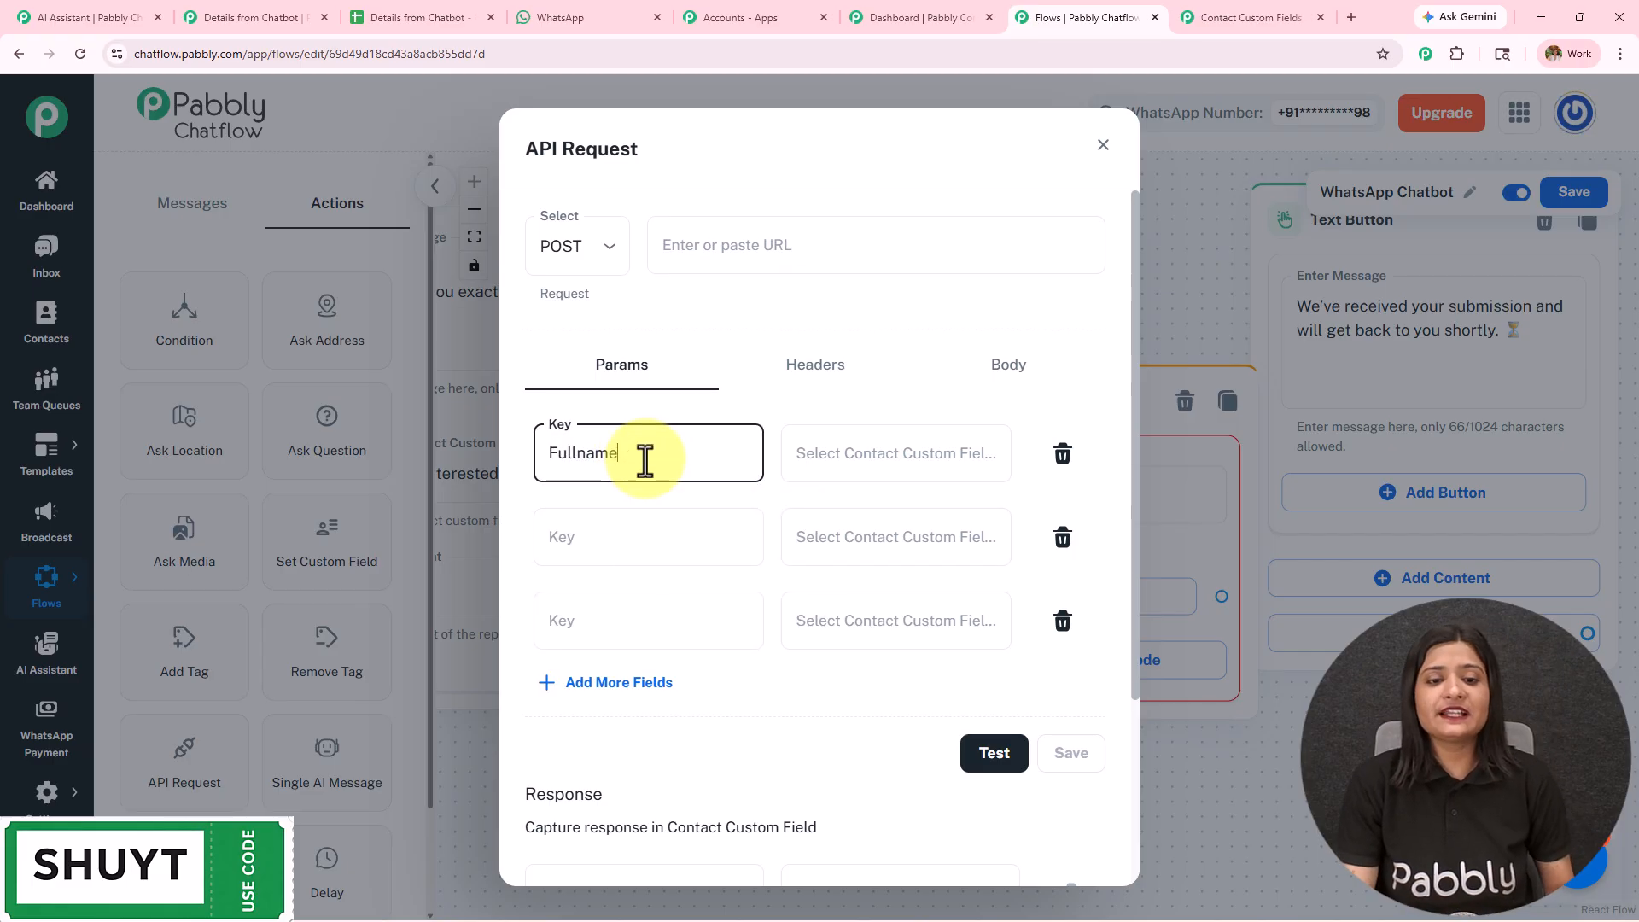
click(863, 461)
scroll(858, 653, down, 3)
scroll(867, 651, down, 8)
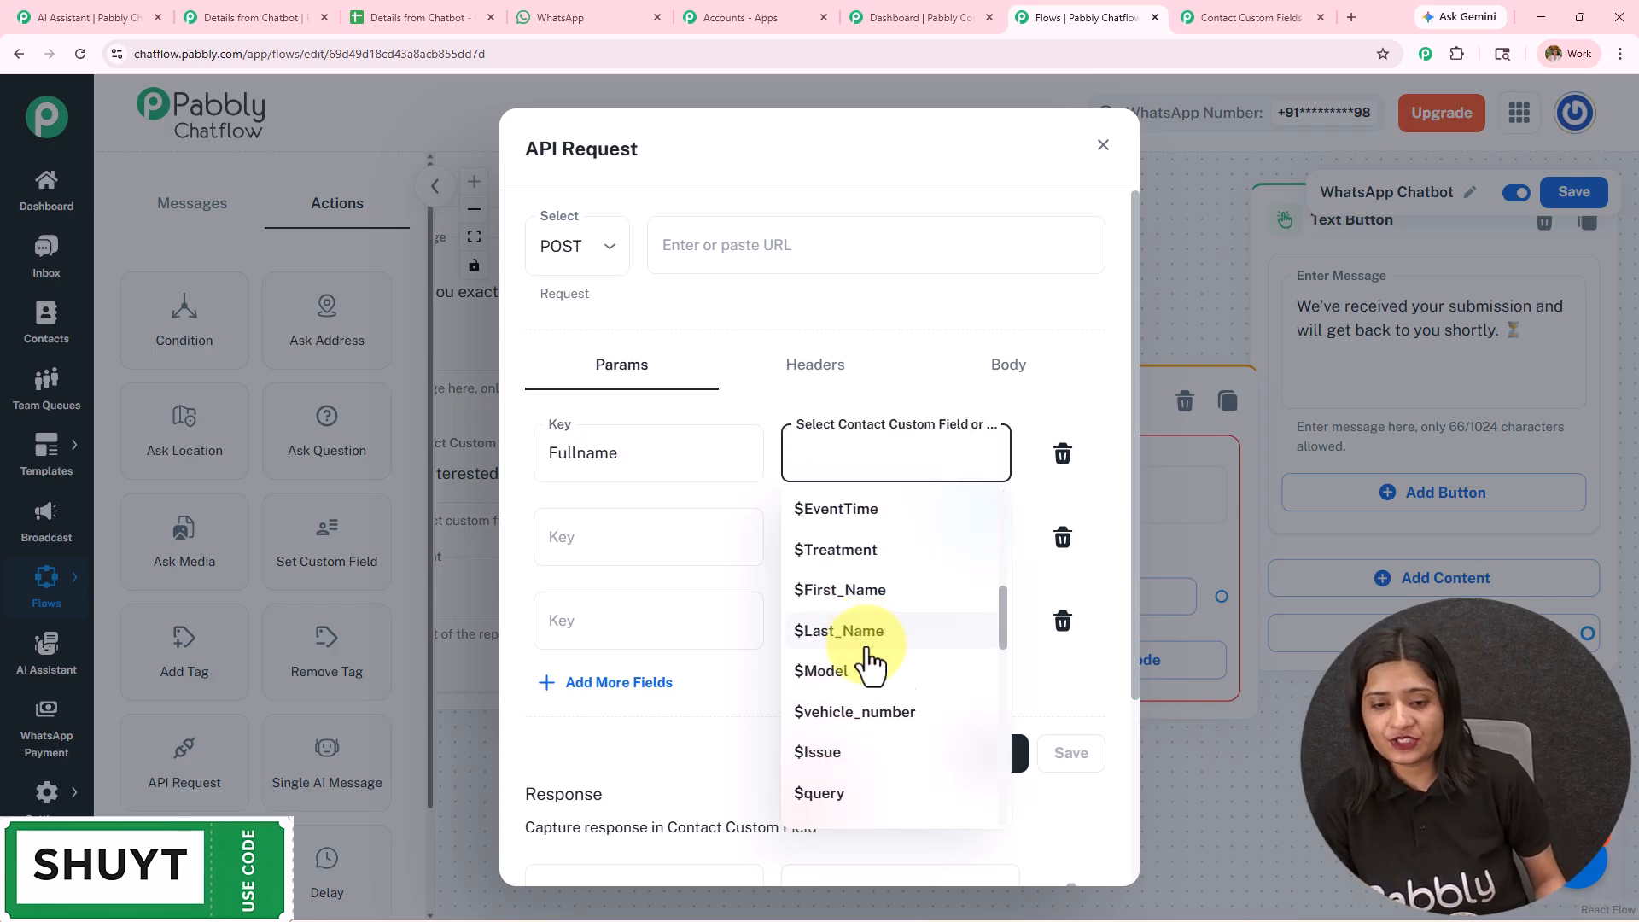
scroll(867, 653, down, 2)
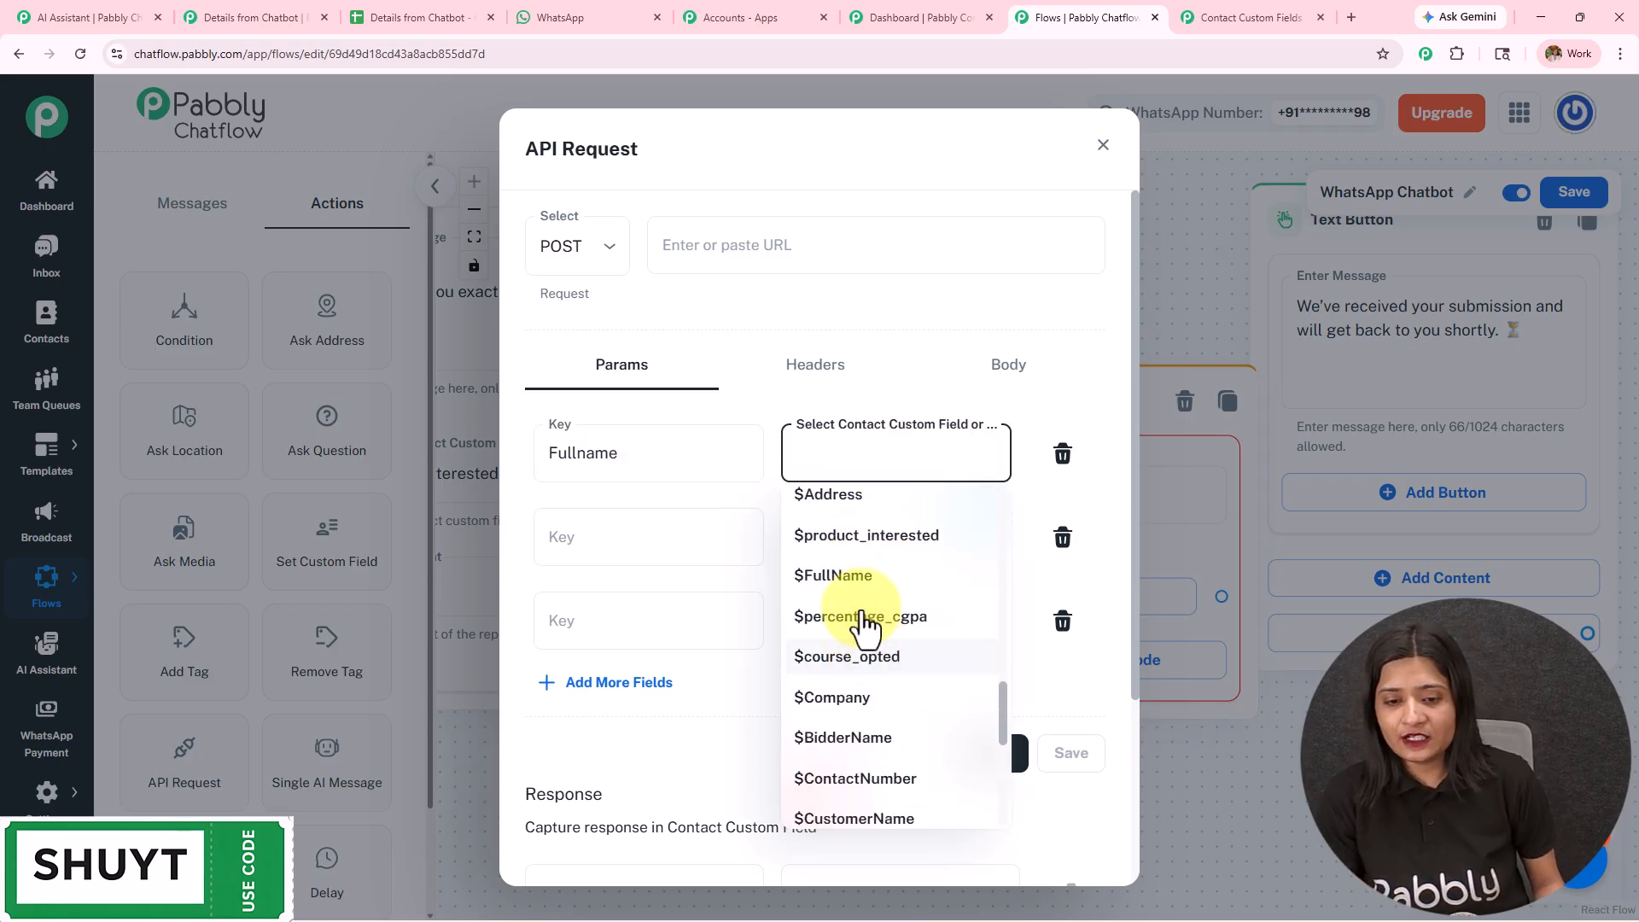
click(867, 578)
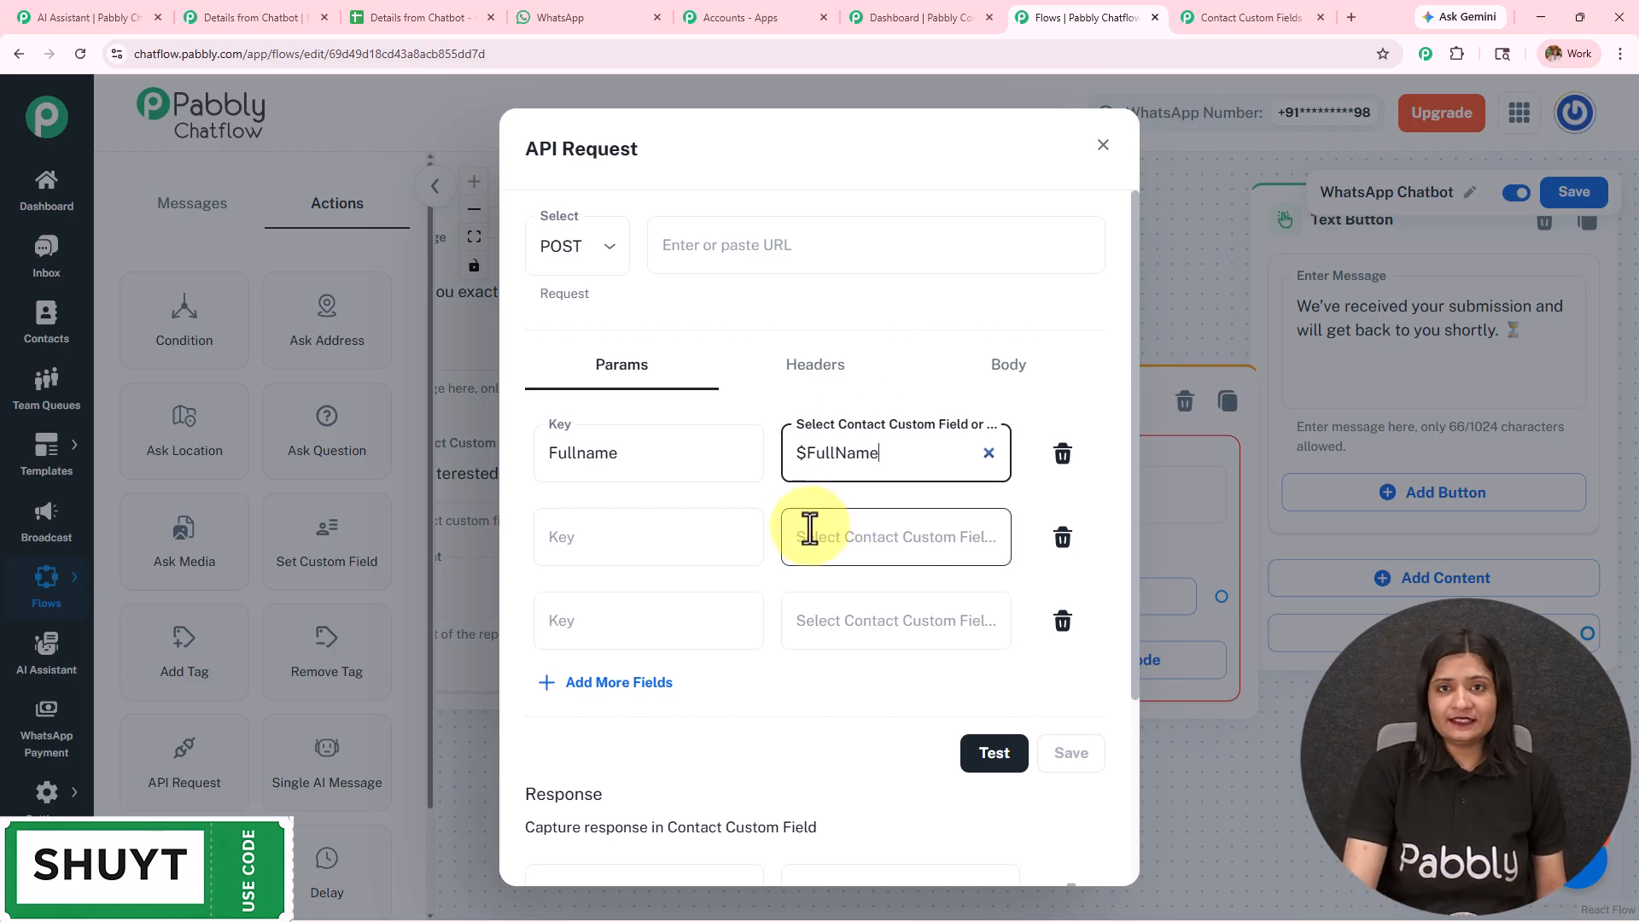
- Close the new API Request node's settings without saving and delete the node from the flow
click(995, 764)
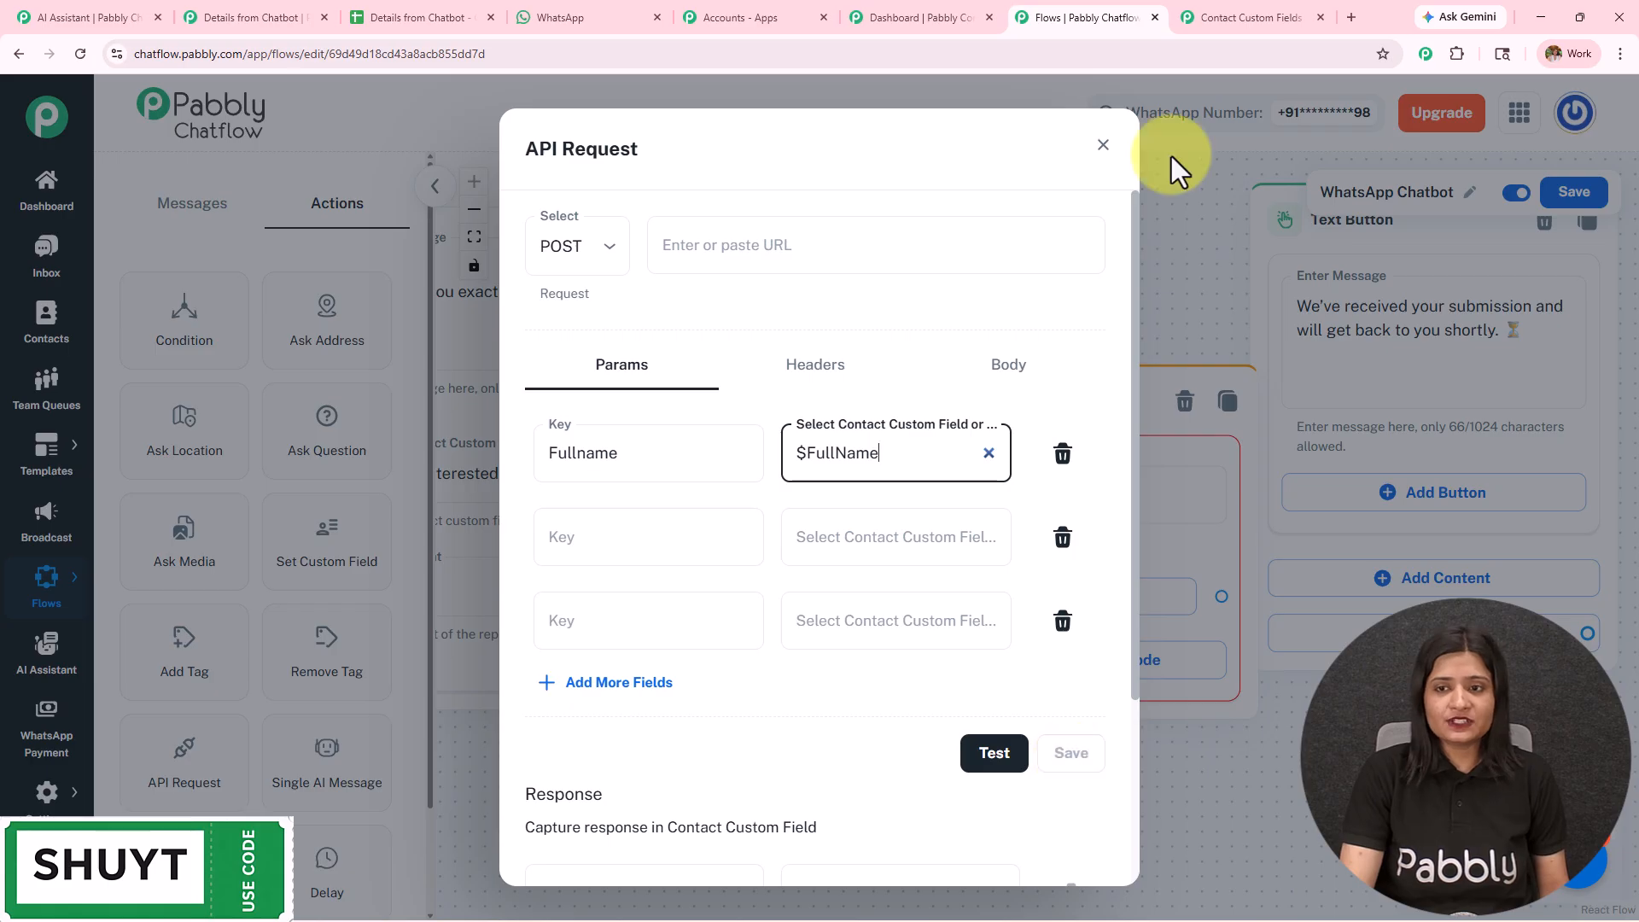
click(1102, 145)
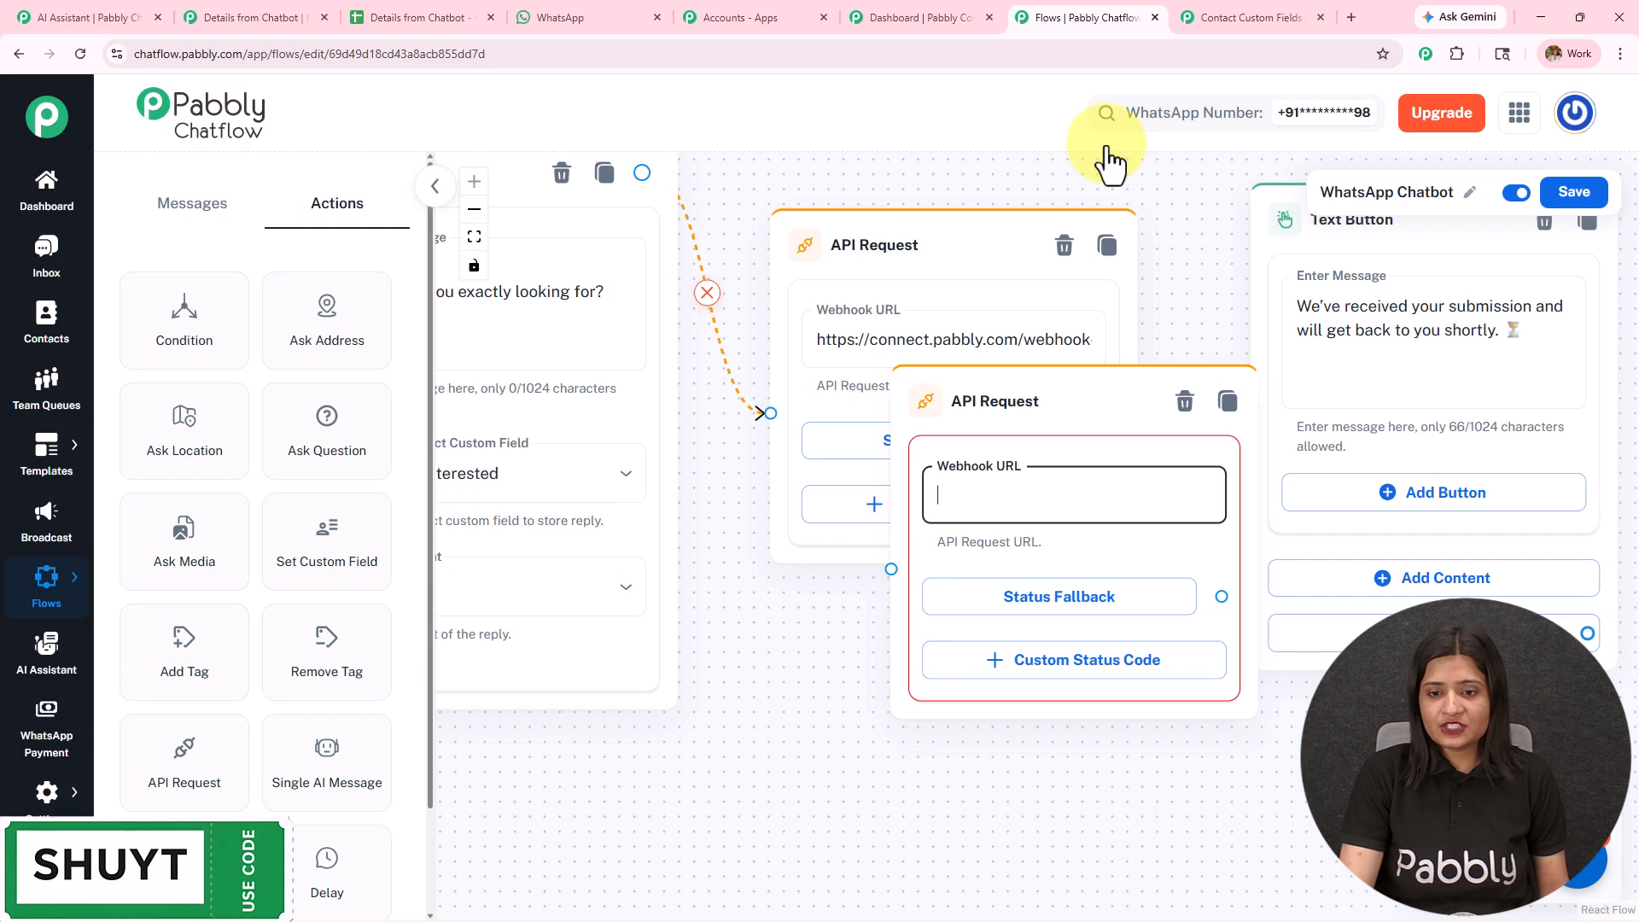
click(1187, 400)
- Open the original API Request node's settings and close the Pabbly Connect dashboard and Accounts browser tabs
click(898, 345)
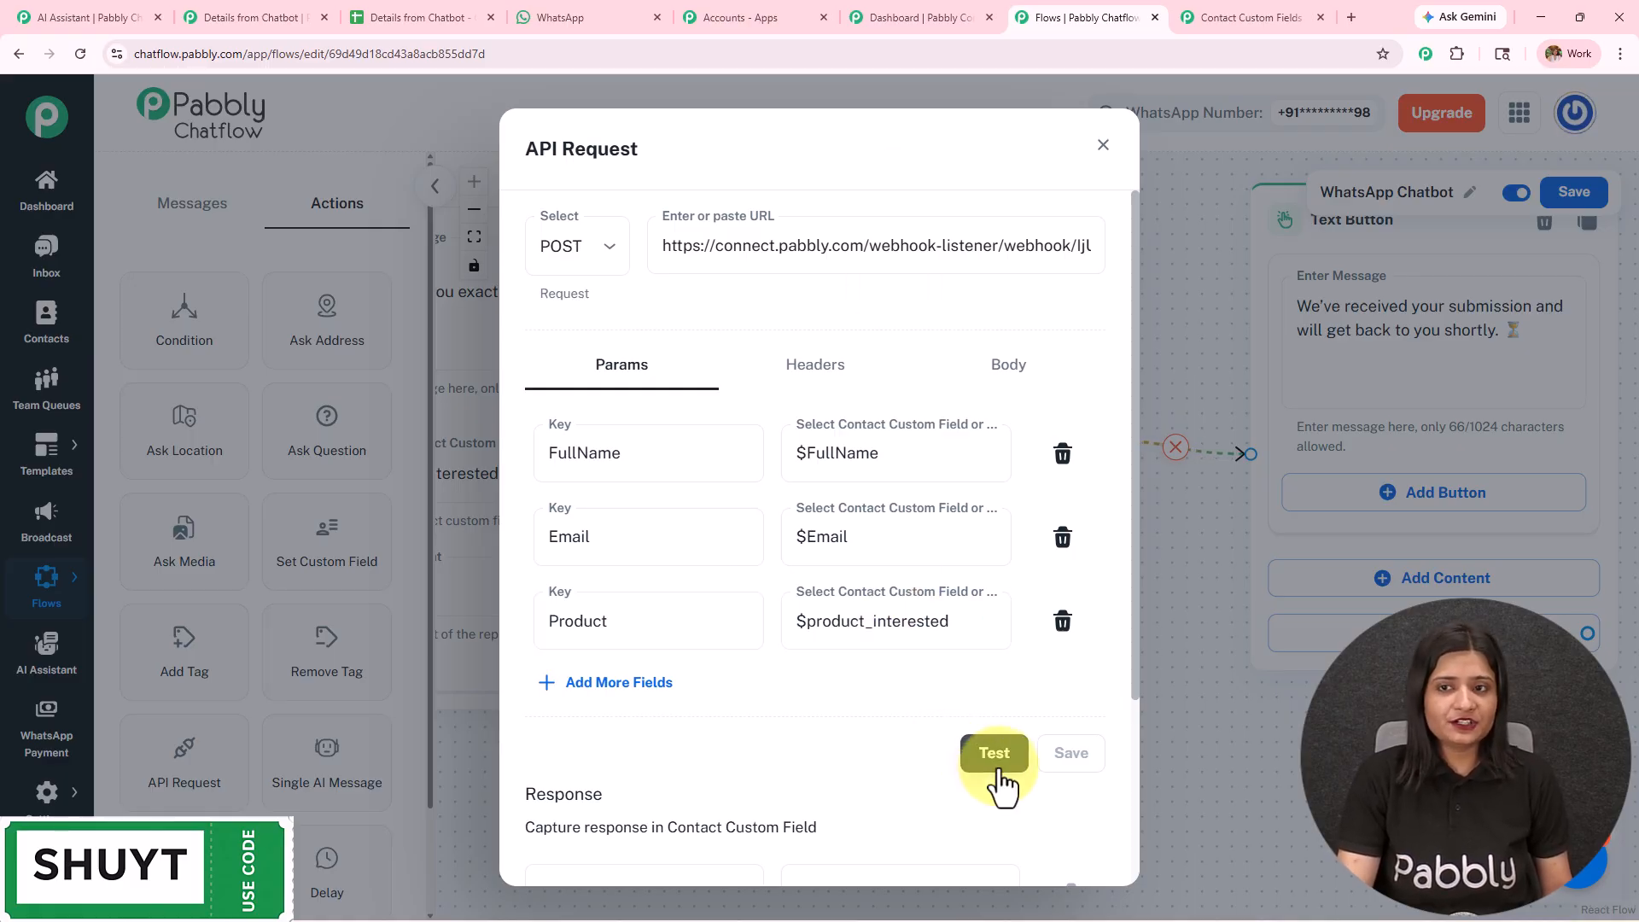
click(893, 9)
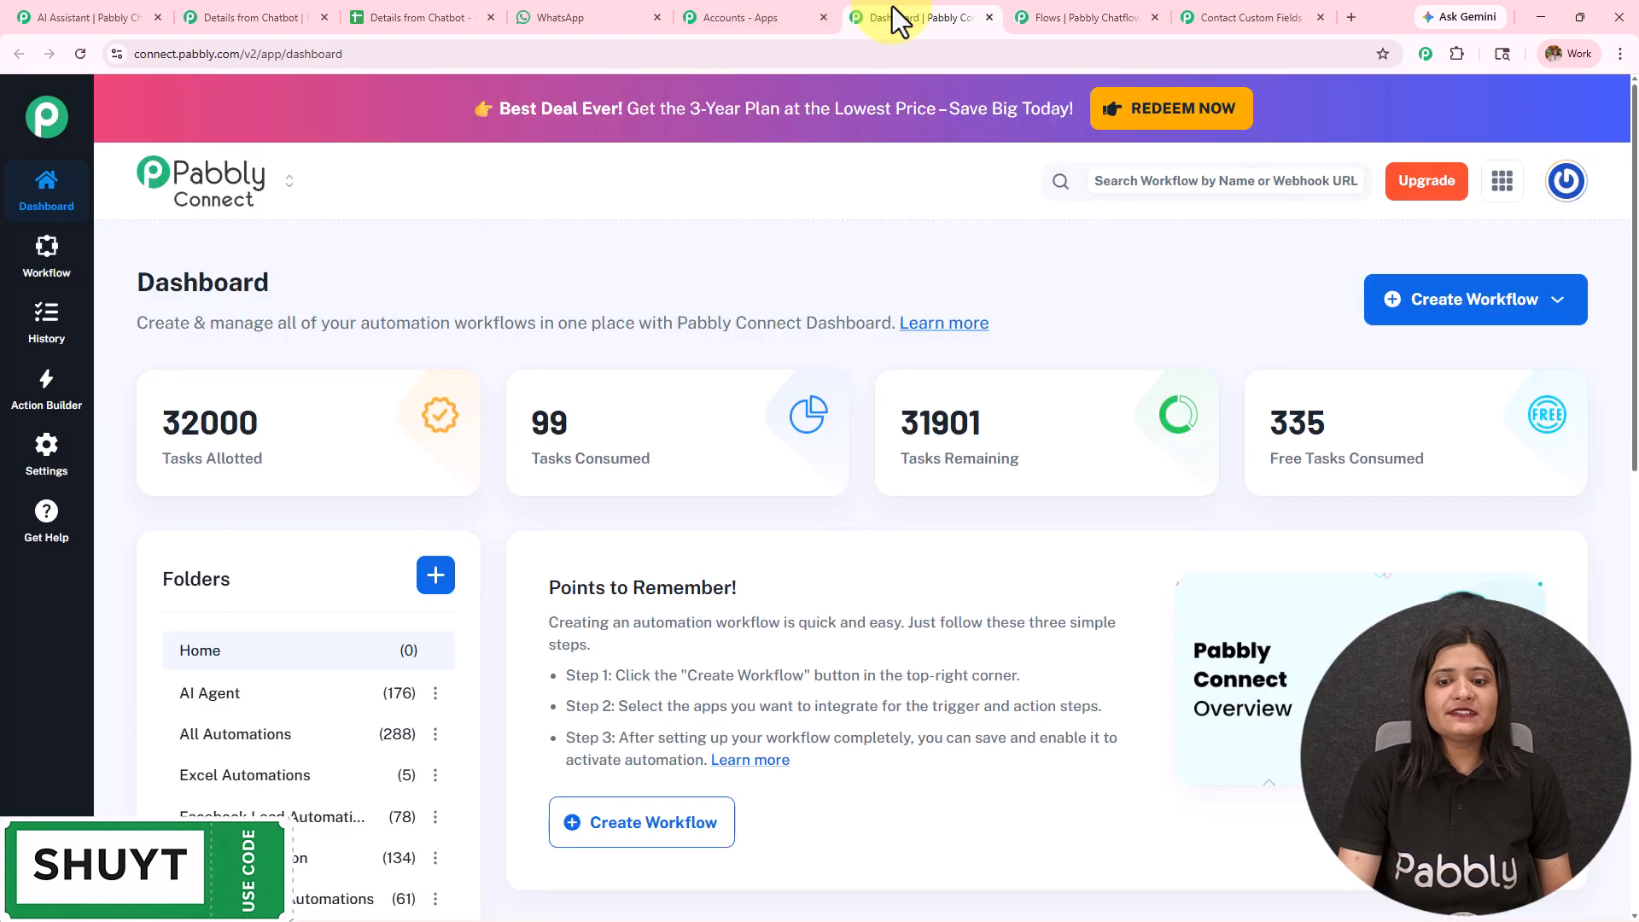
click(989, 18)
click(823, 18)
- Examine the response received by the Details from Chatbot webhook trigger and close the flow's API Request settings
click(295, 18)
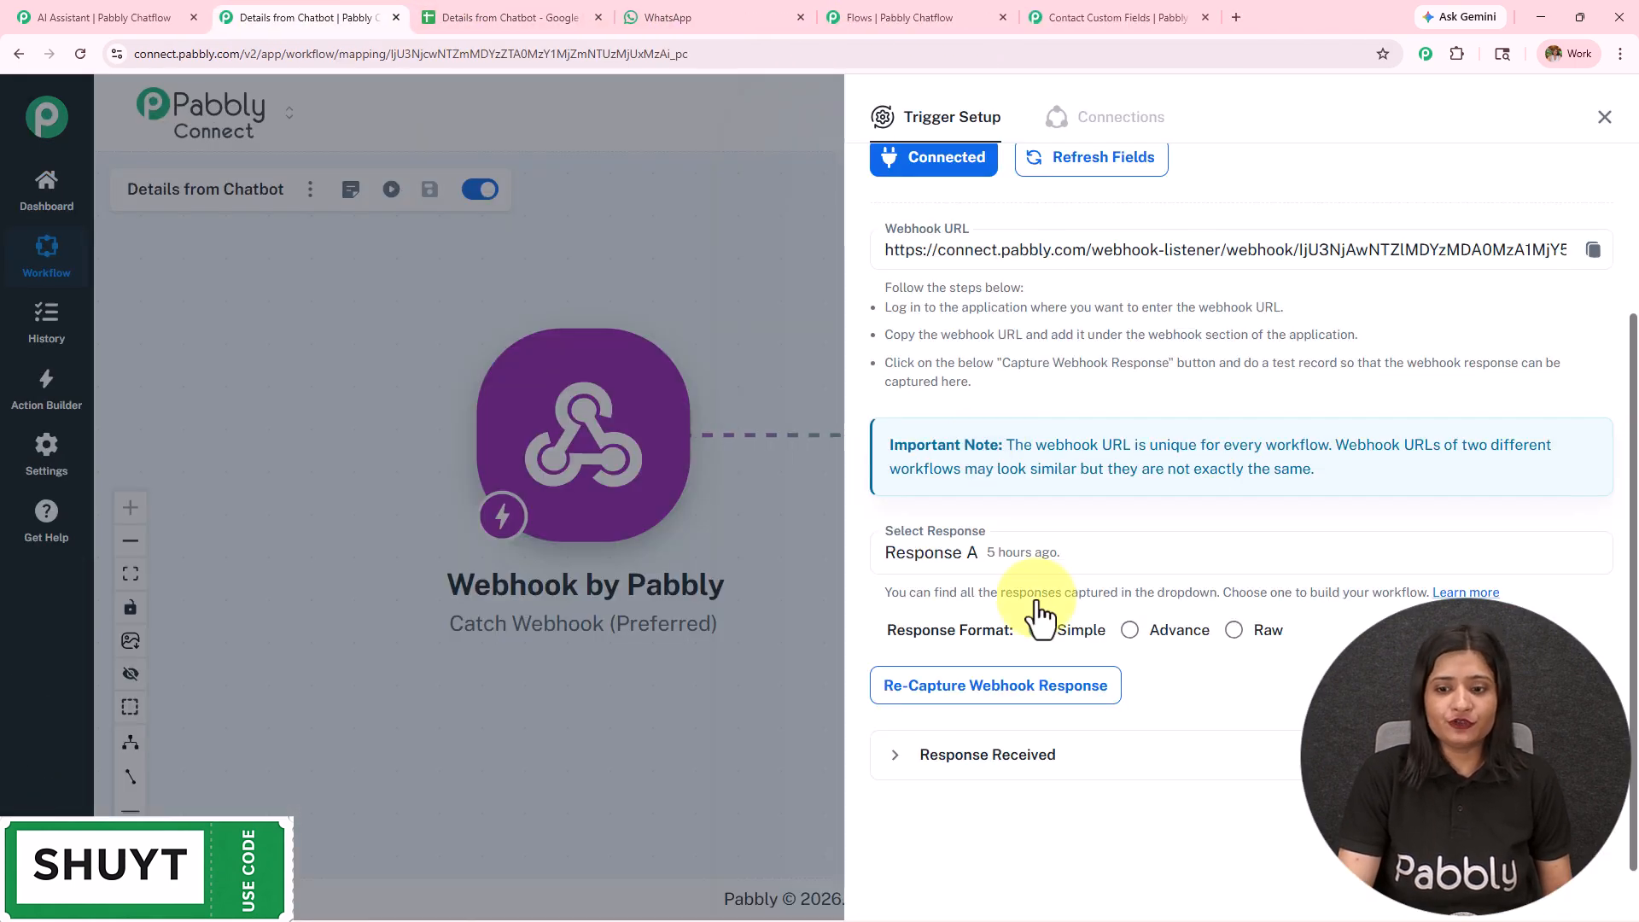
click(1067, 758)
scroll(1280, 521, down, 3)
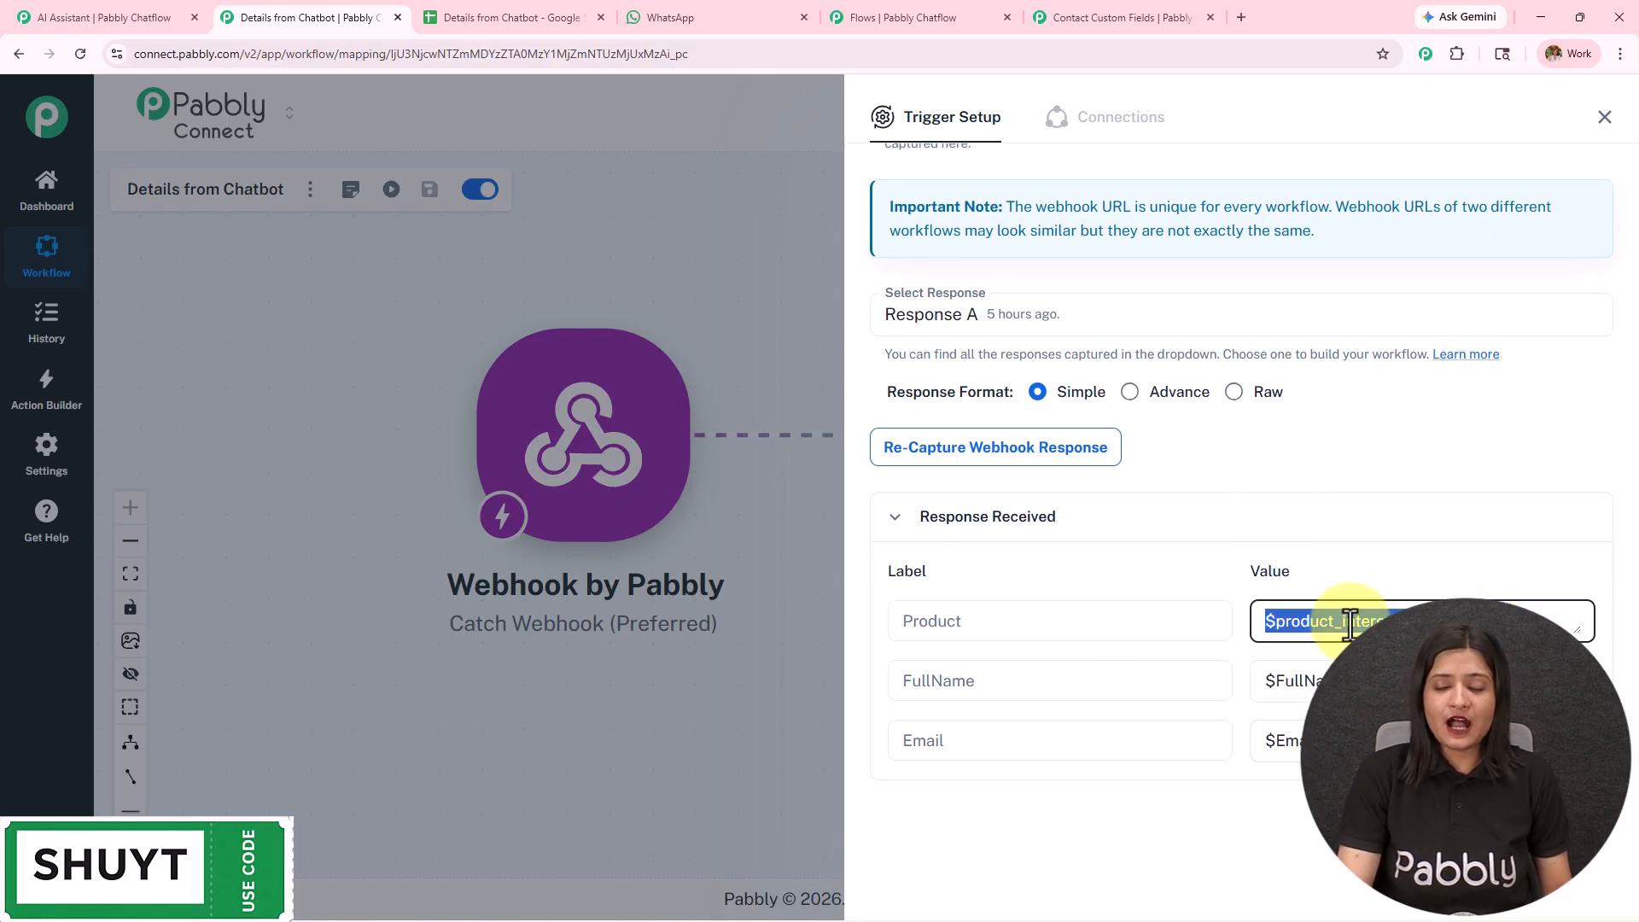
click(920, 18)
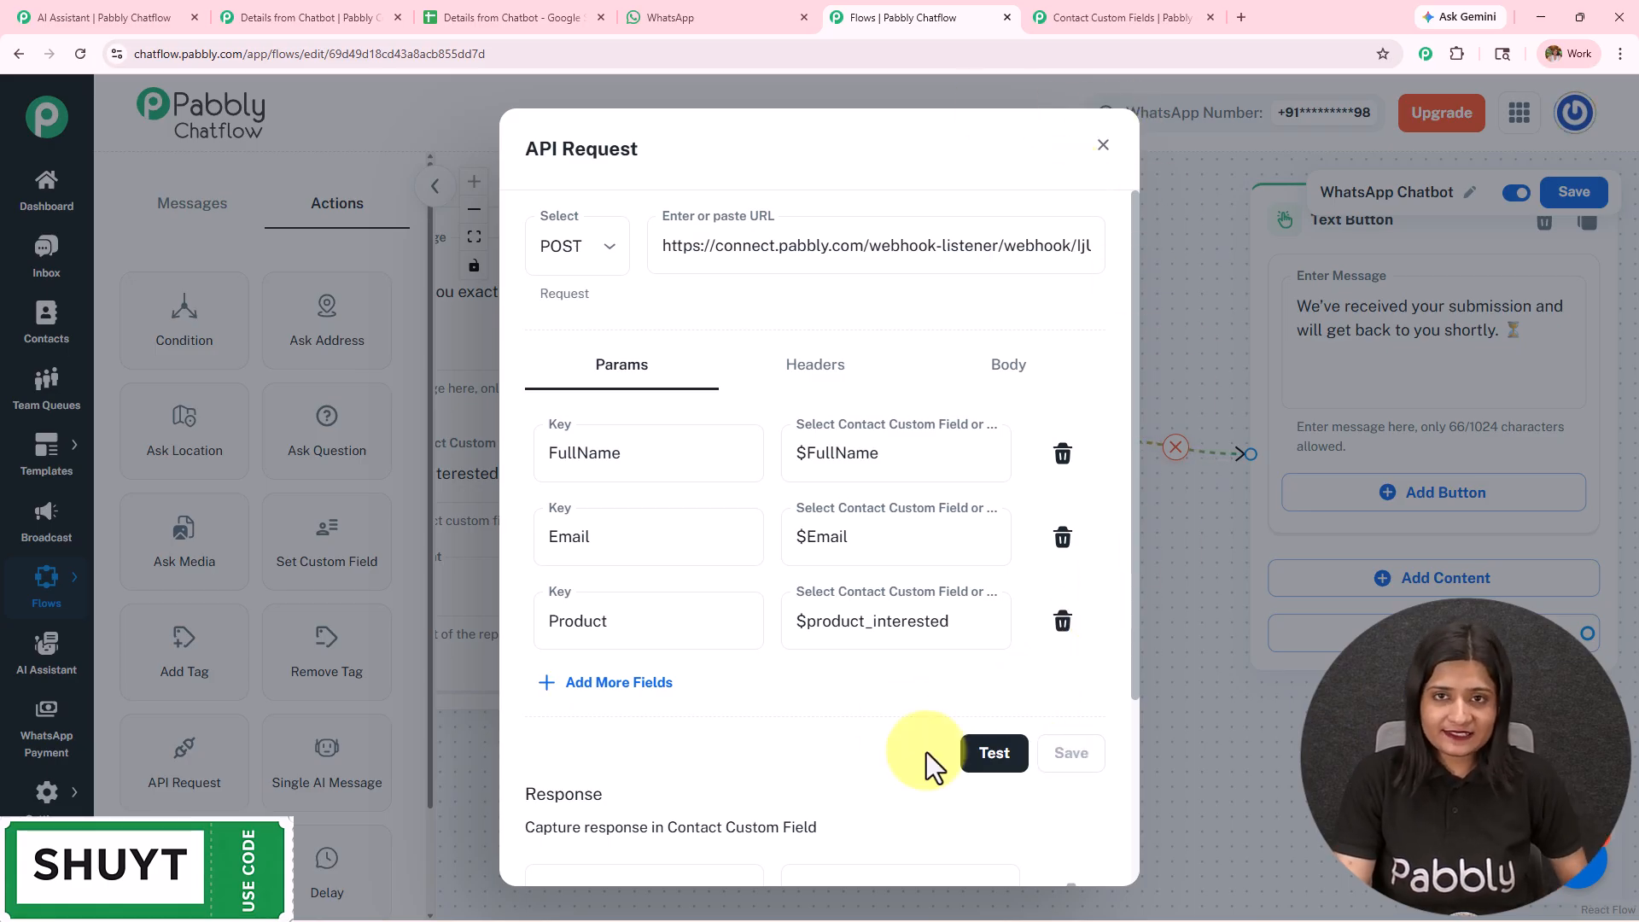
click(1104, 146)
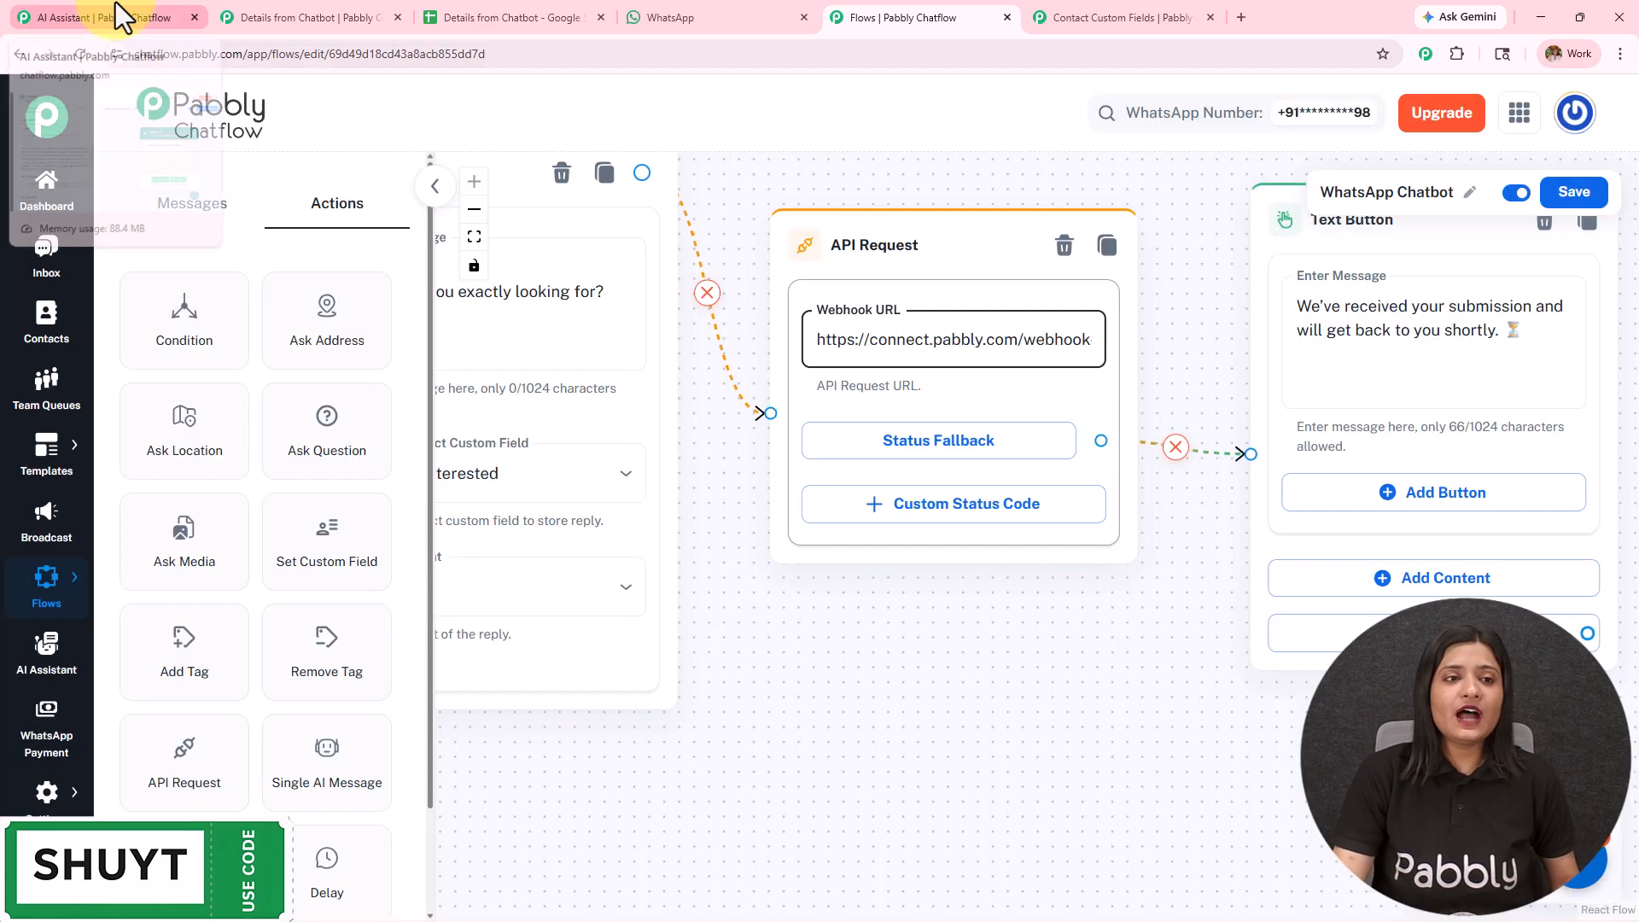
- Close the webhook trigger setup and view the Google Sheets Add New Row action's mapping and the Details from Chatbot spreadsheet
click(330, 11)
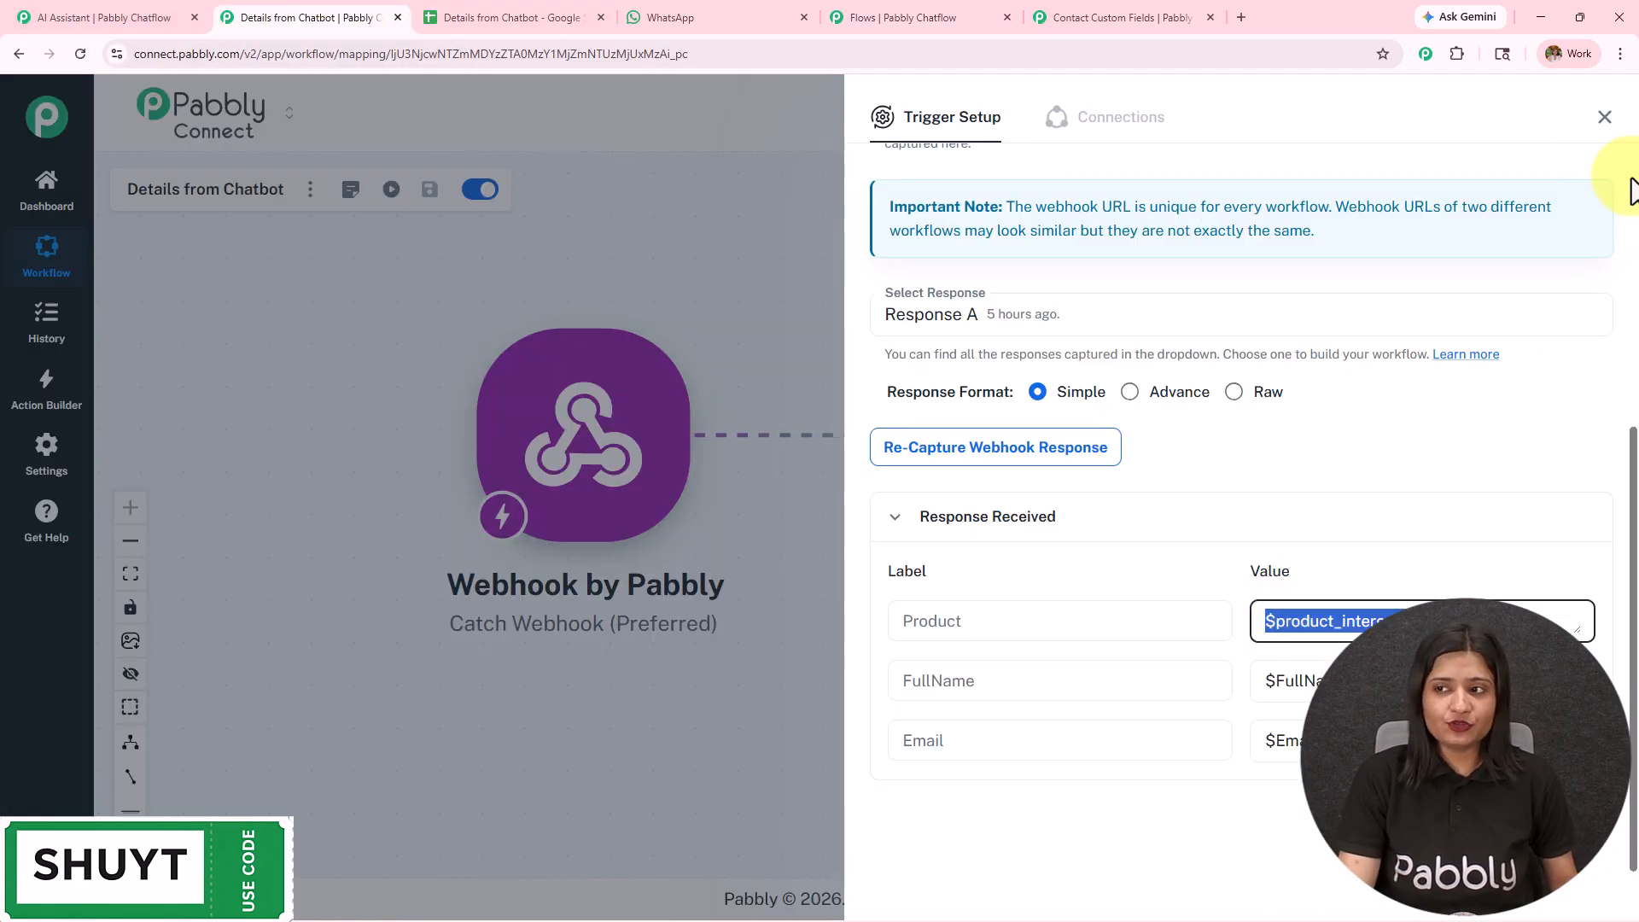
click(1604, 118)
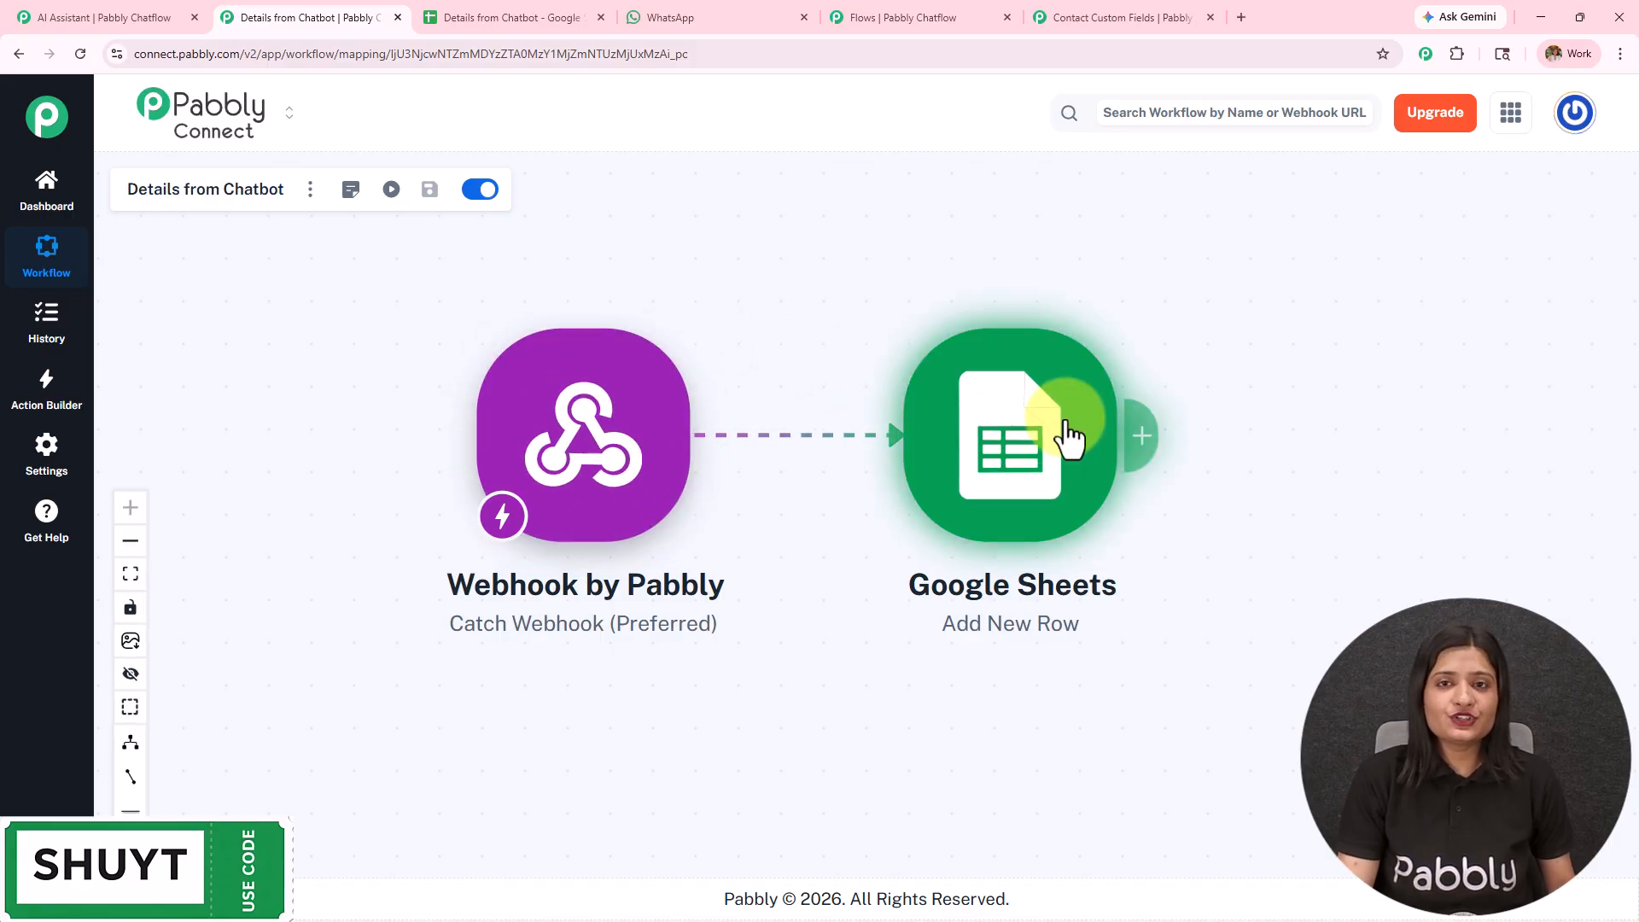
click(1014, 469)
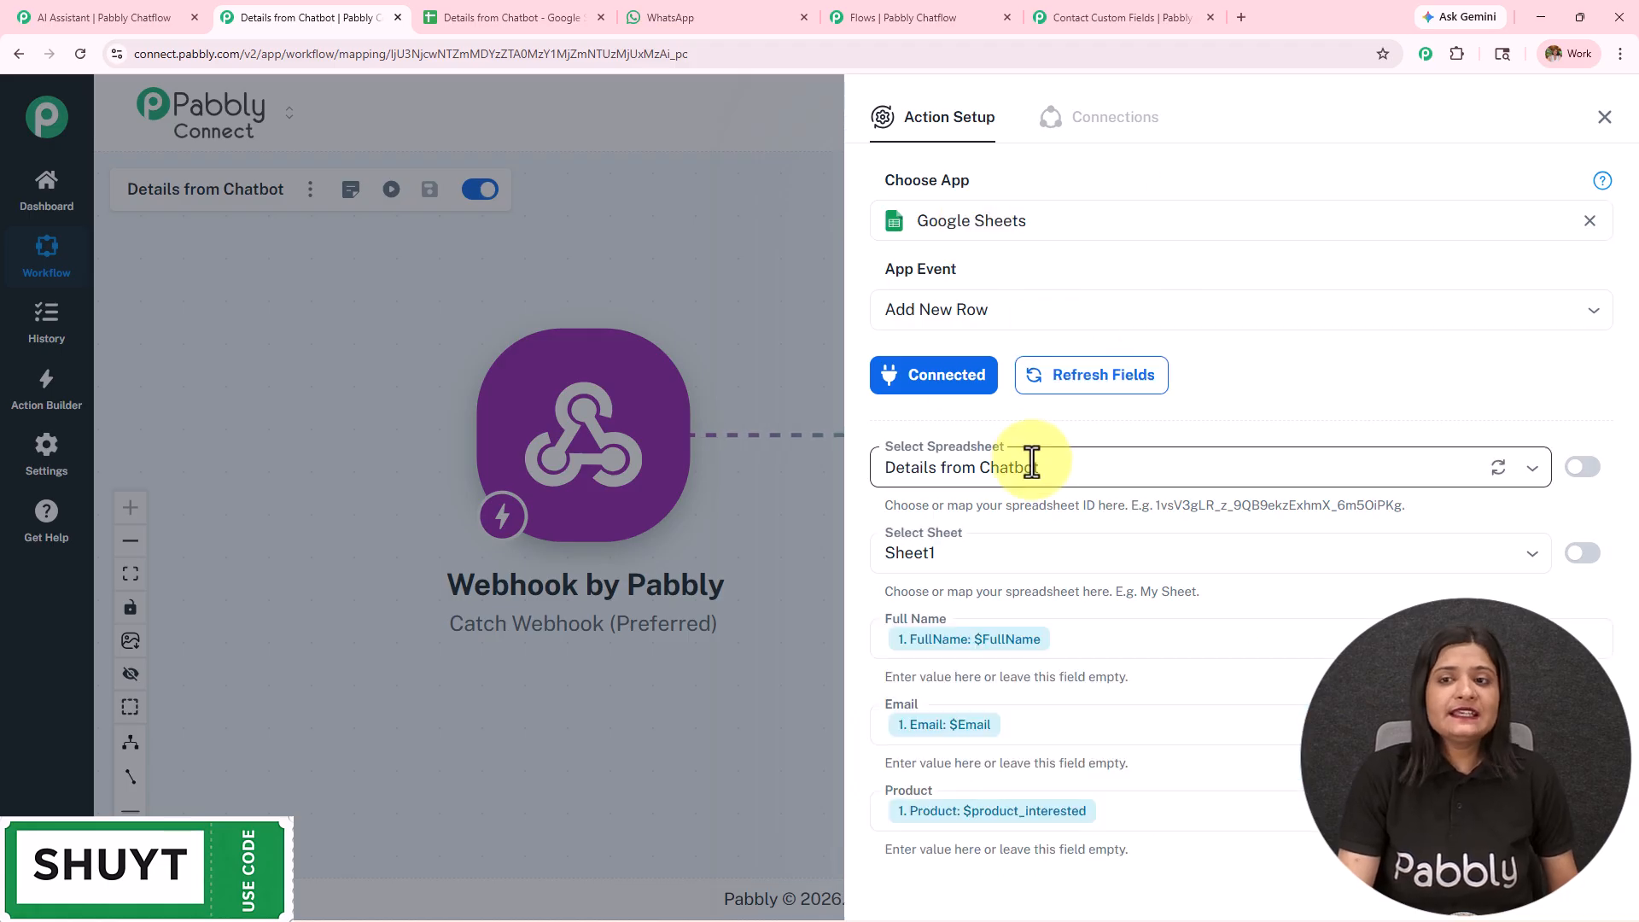
click(548, 16)
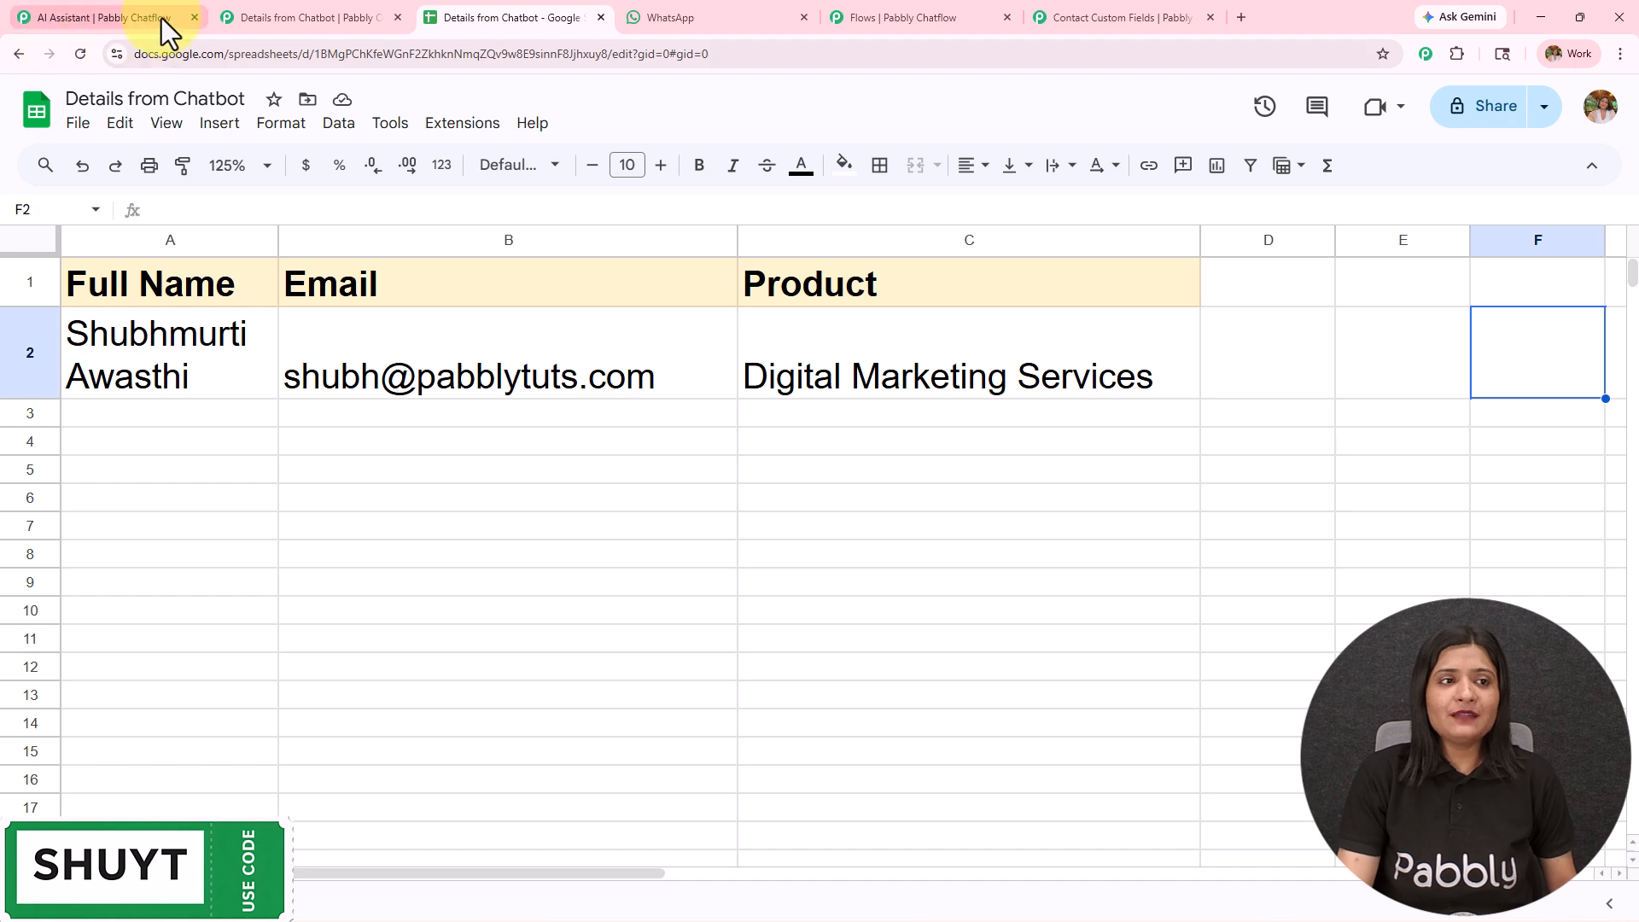
- In the Google Sheets action, map the webhook's FullName value into the Full Name field a second time and remove the duplicate
click(359, 18)
scroll(996, 507, down, 4)
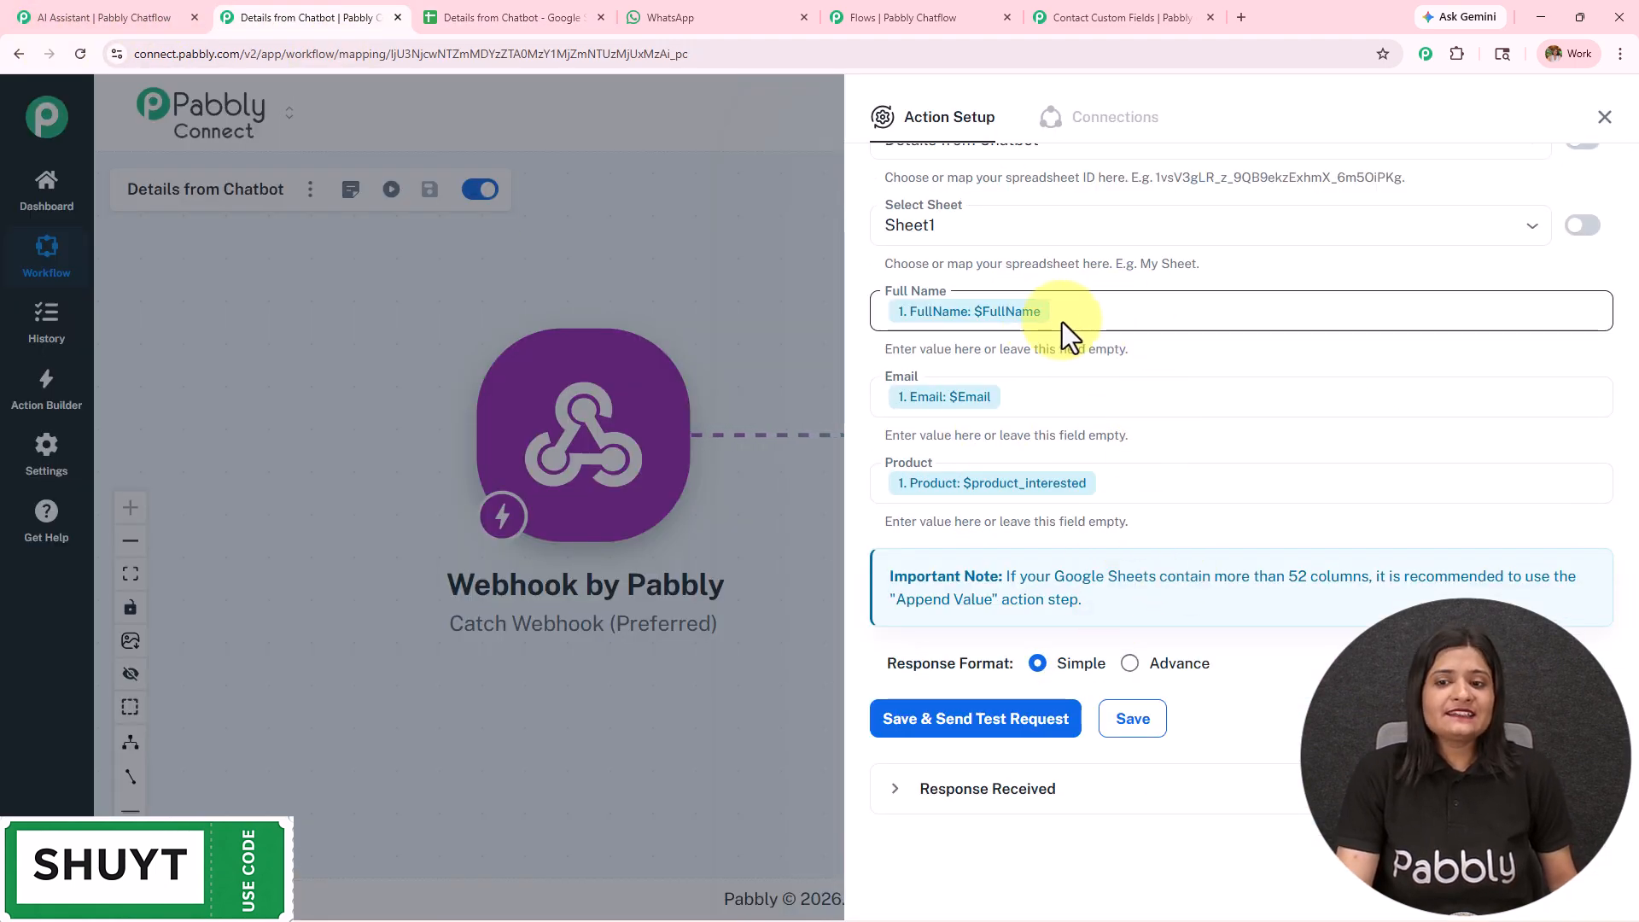
click(1185, 317)
text(/)
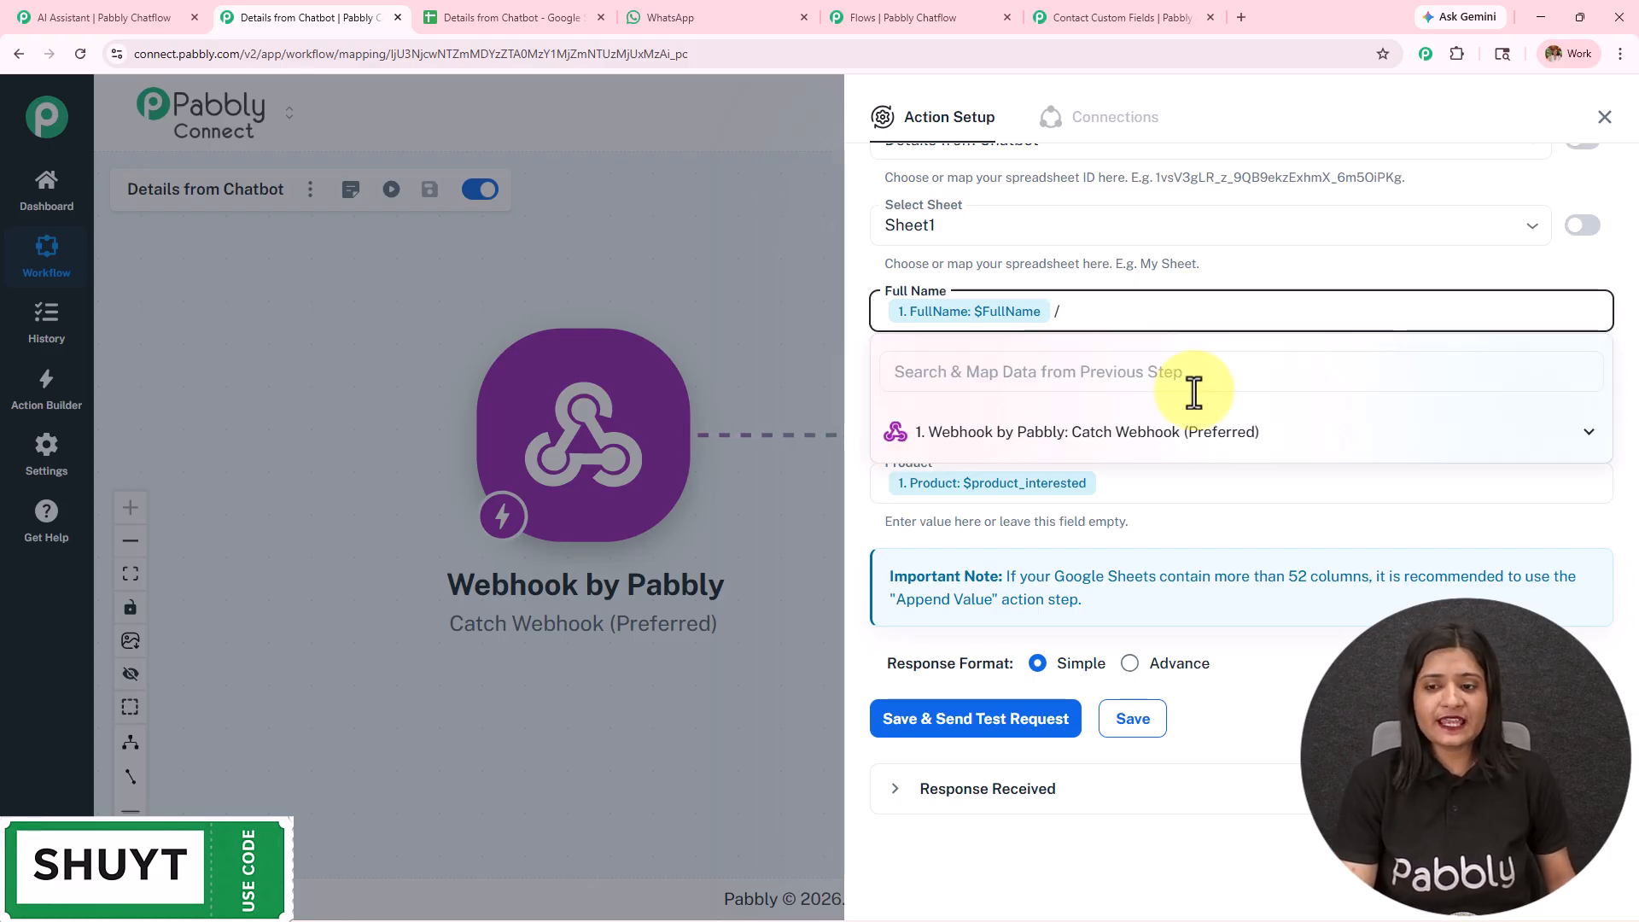
click(1200, 437)
click(1148, 516)
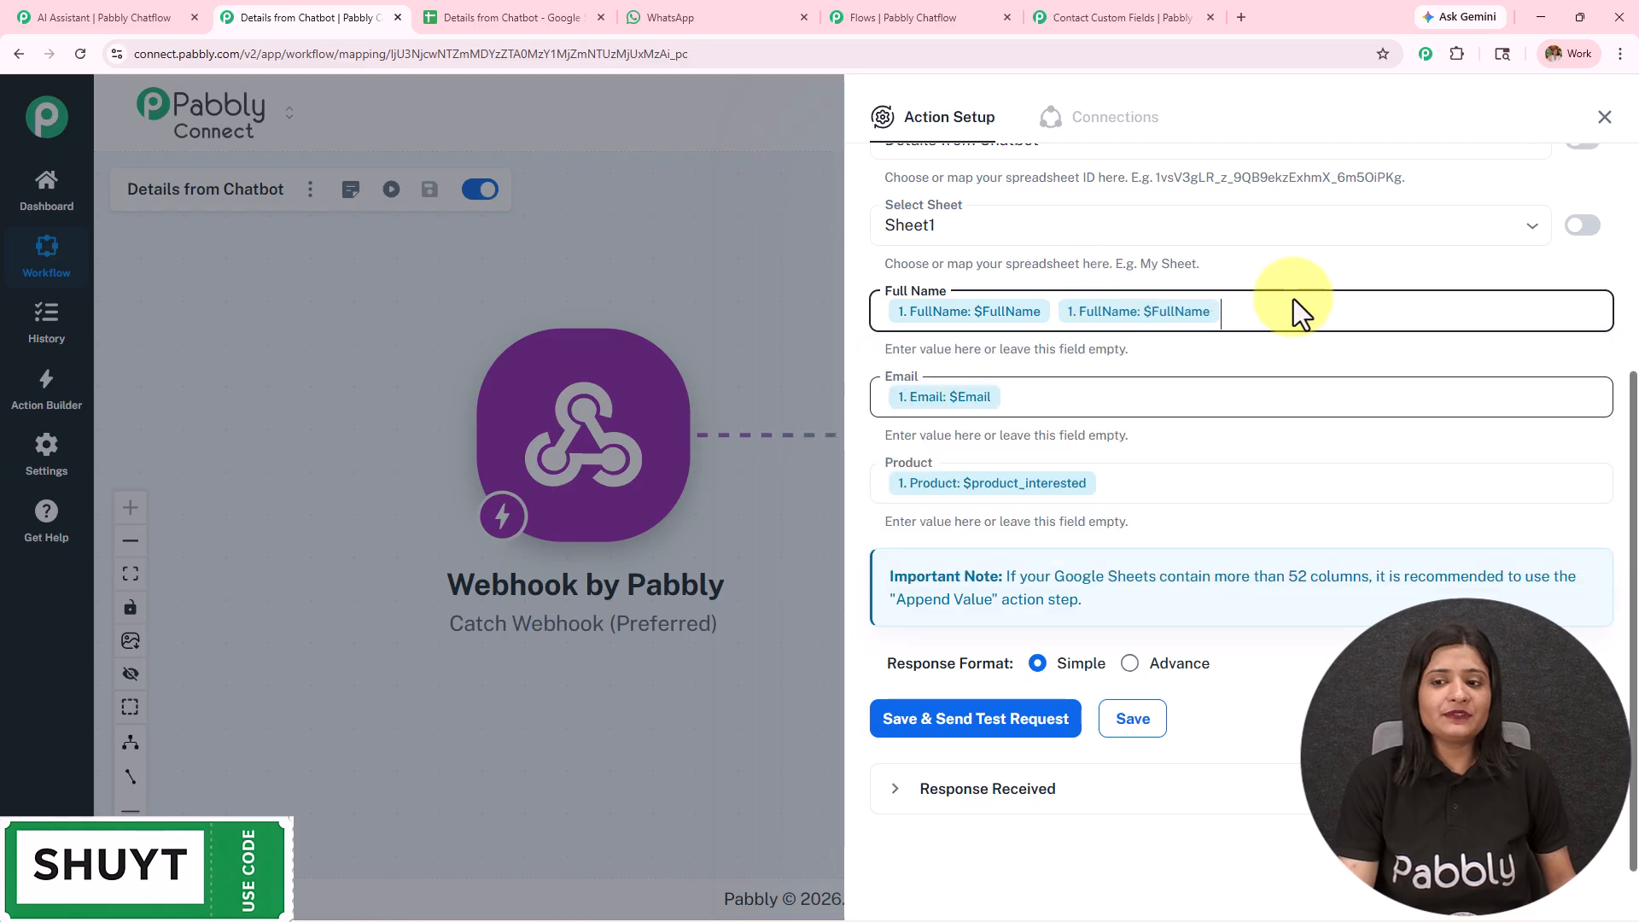
key(BackSpace)
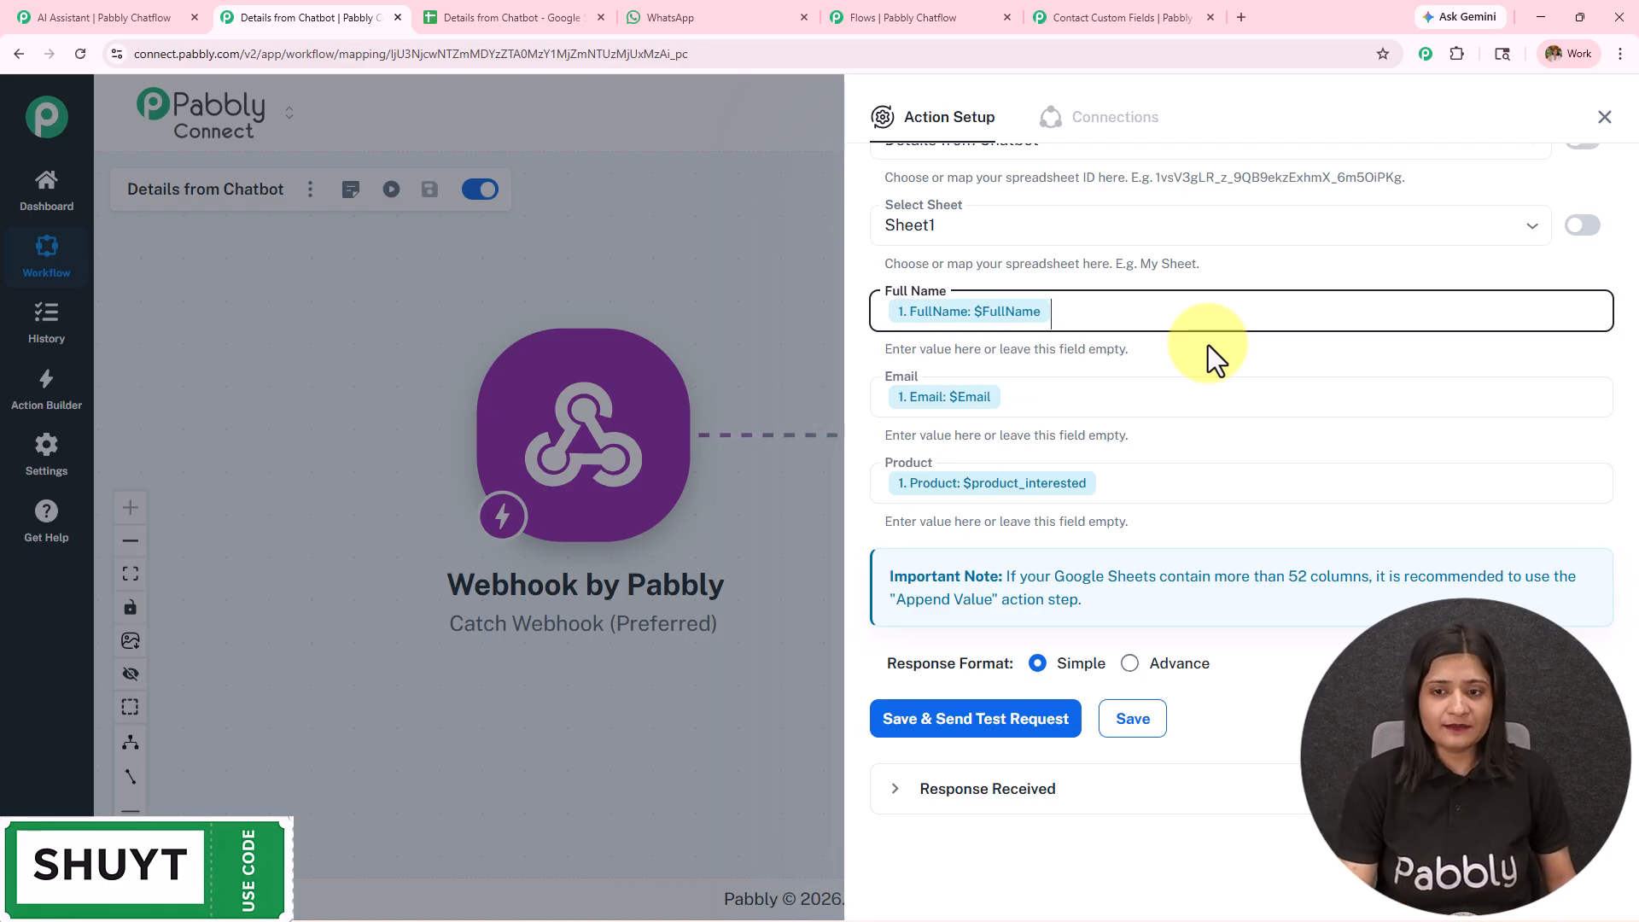
- Examine the response received by the Google Sheets action and switch to the Details from Chatbot spreadsheet
click(1207, 794)
scroll(1170, 731, down, 5)
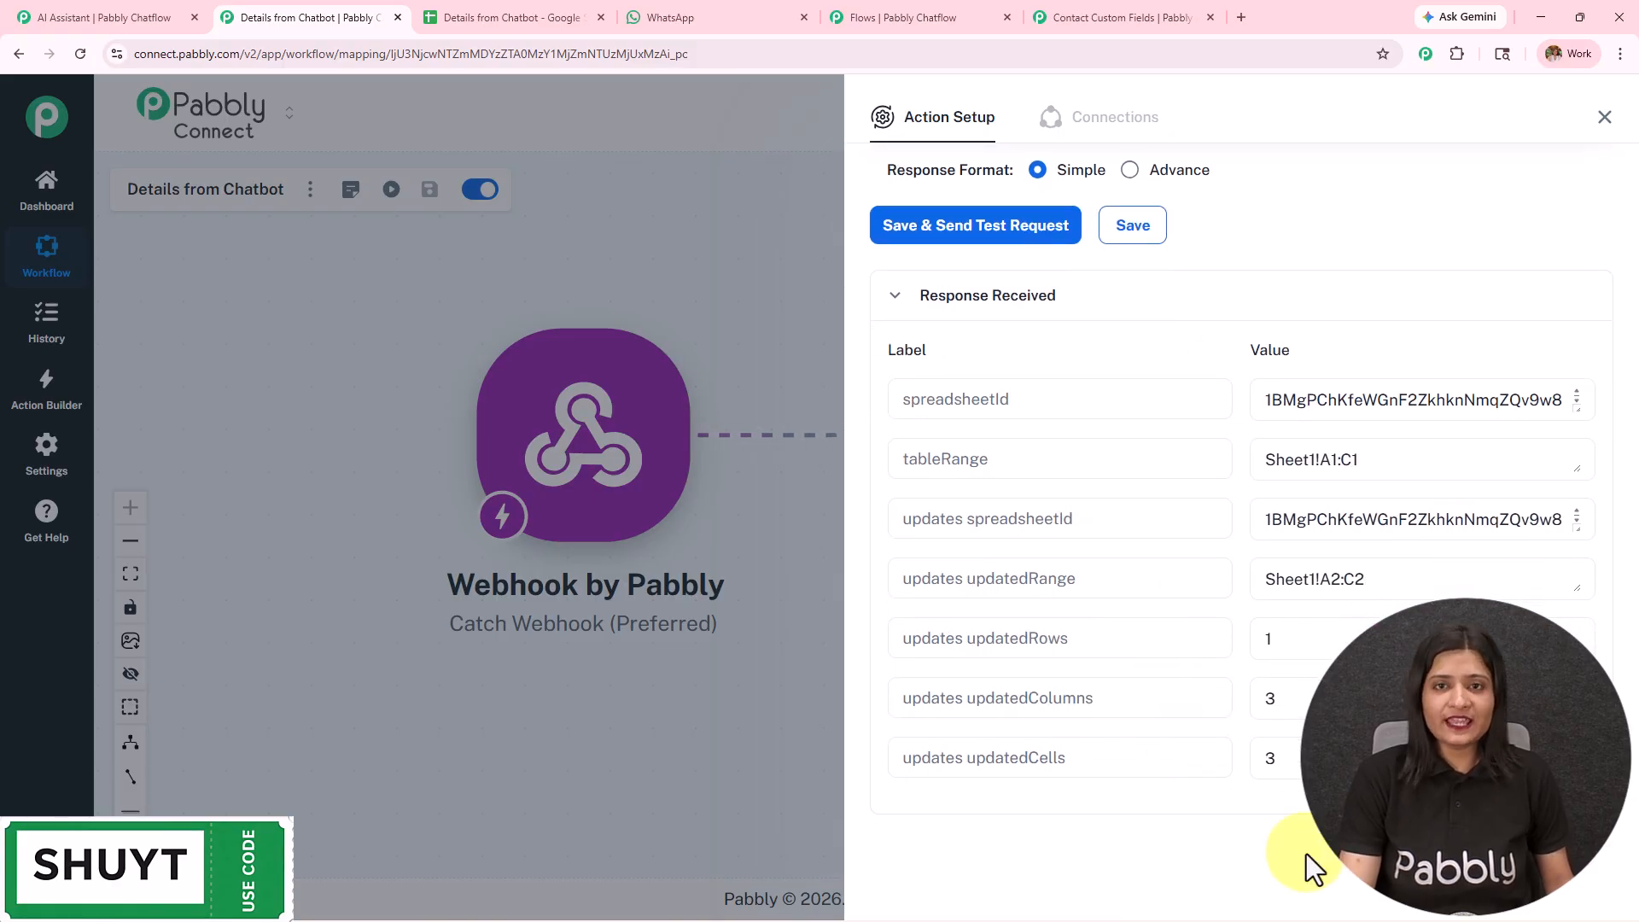
click(456, 16)
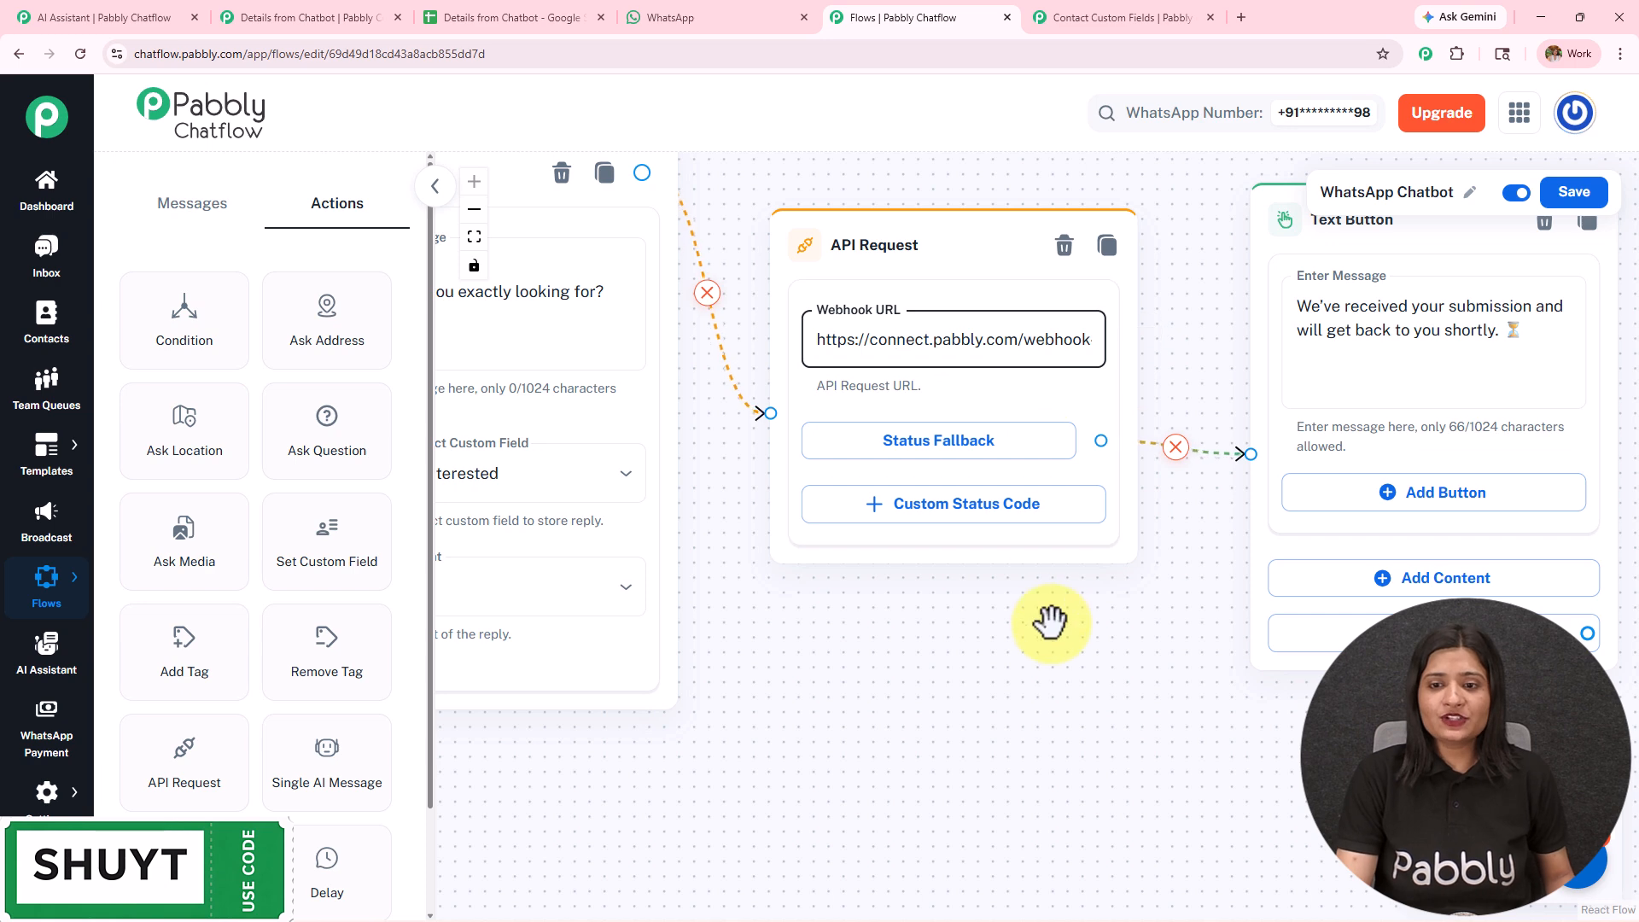
- Add a trial Assign AI Assistant node, select the "Grow Your Car Wash Business" assistant, view the Start With options and delete the node
drag(1104, 629, 768, 598)
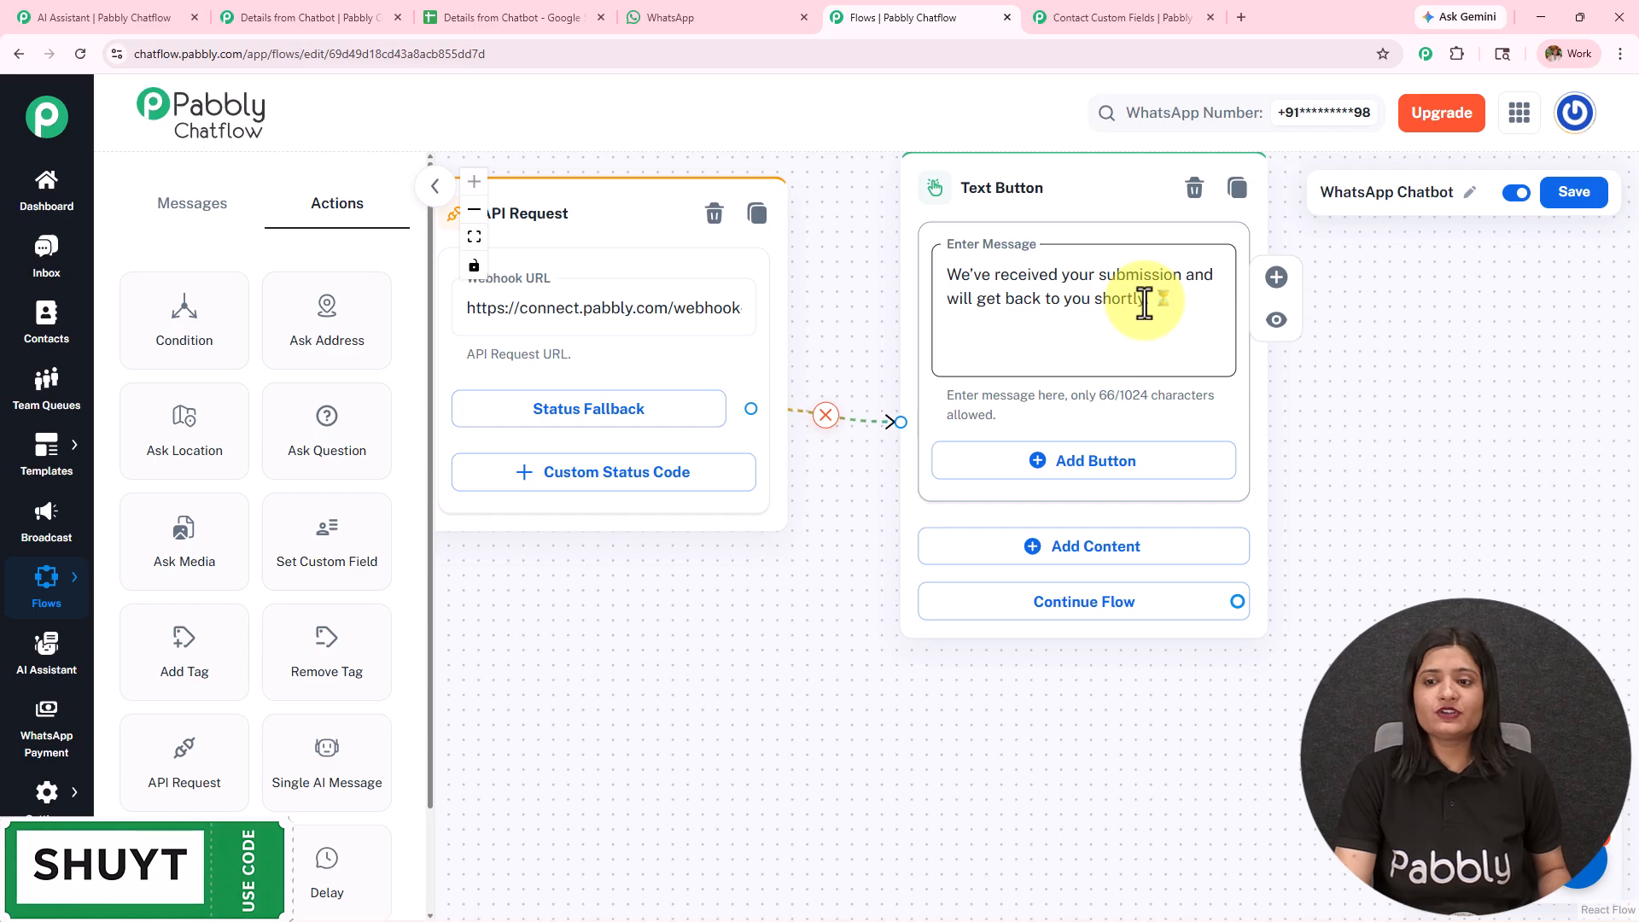
drag(688, 597, 1350, 472)
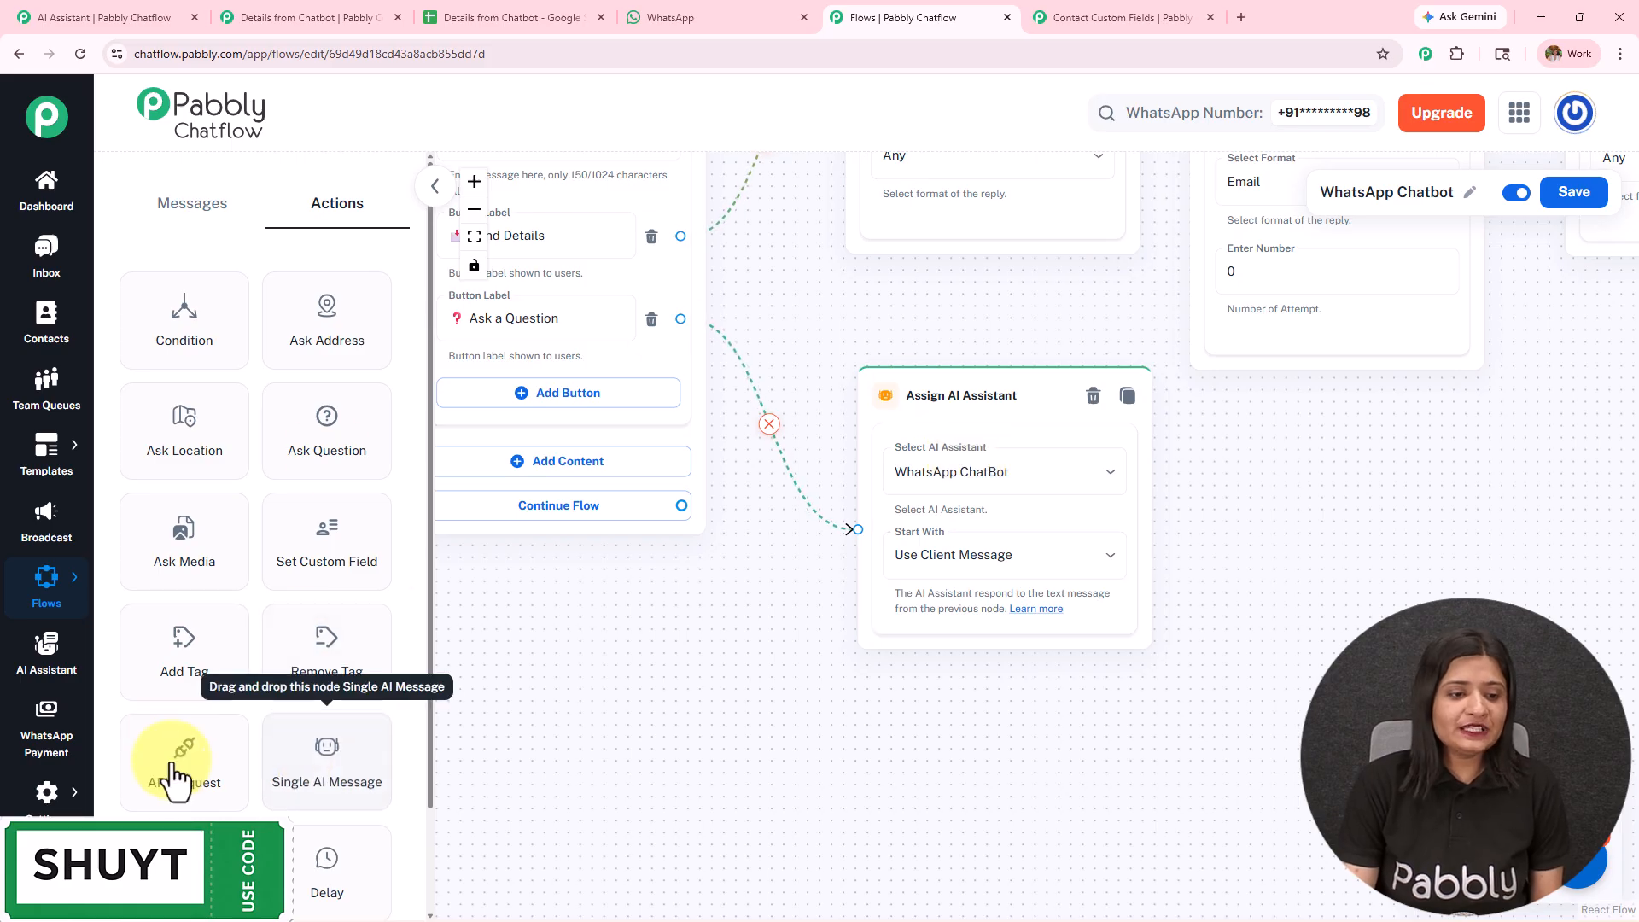
scroll(168, 759, down, 2)
drag(178, 783, 925, 432)
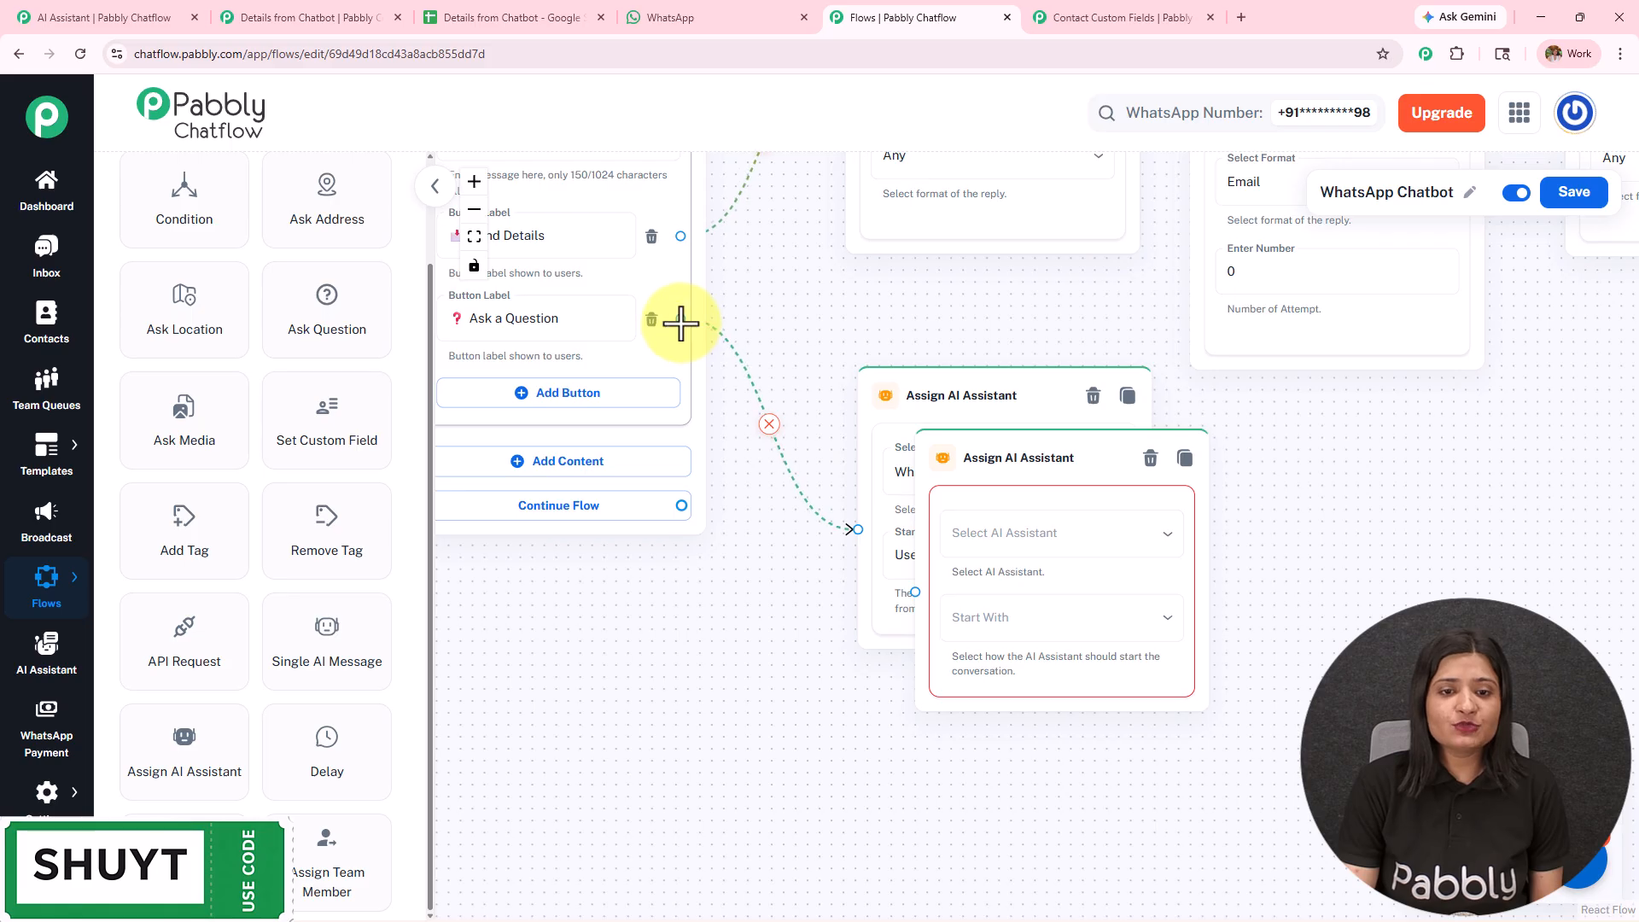
click(1025, 551)
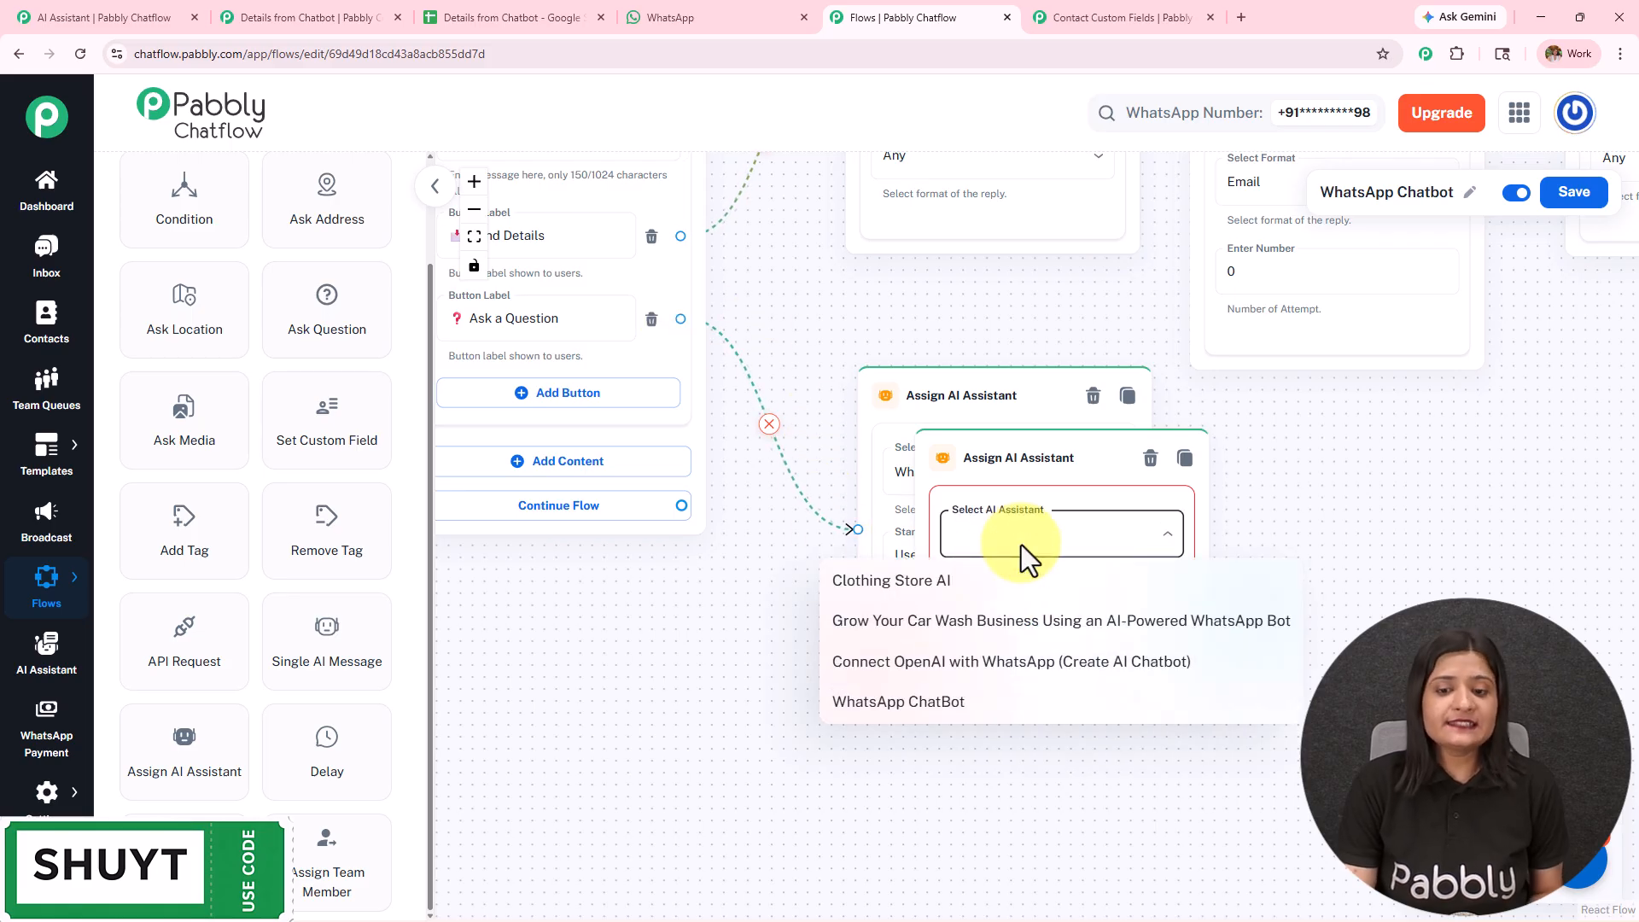
click(1008, 631)
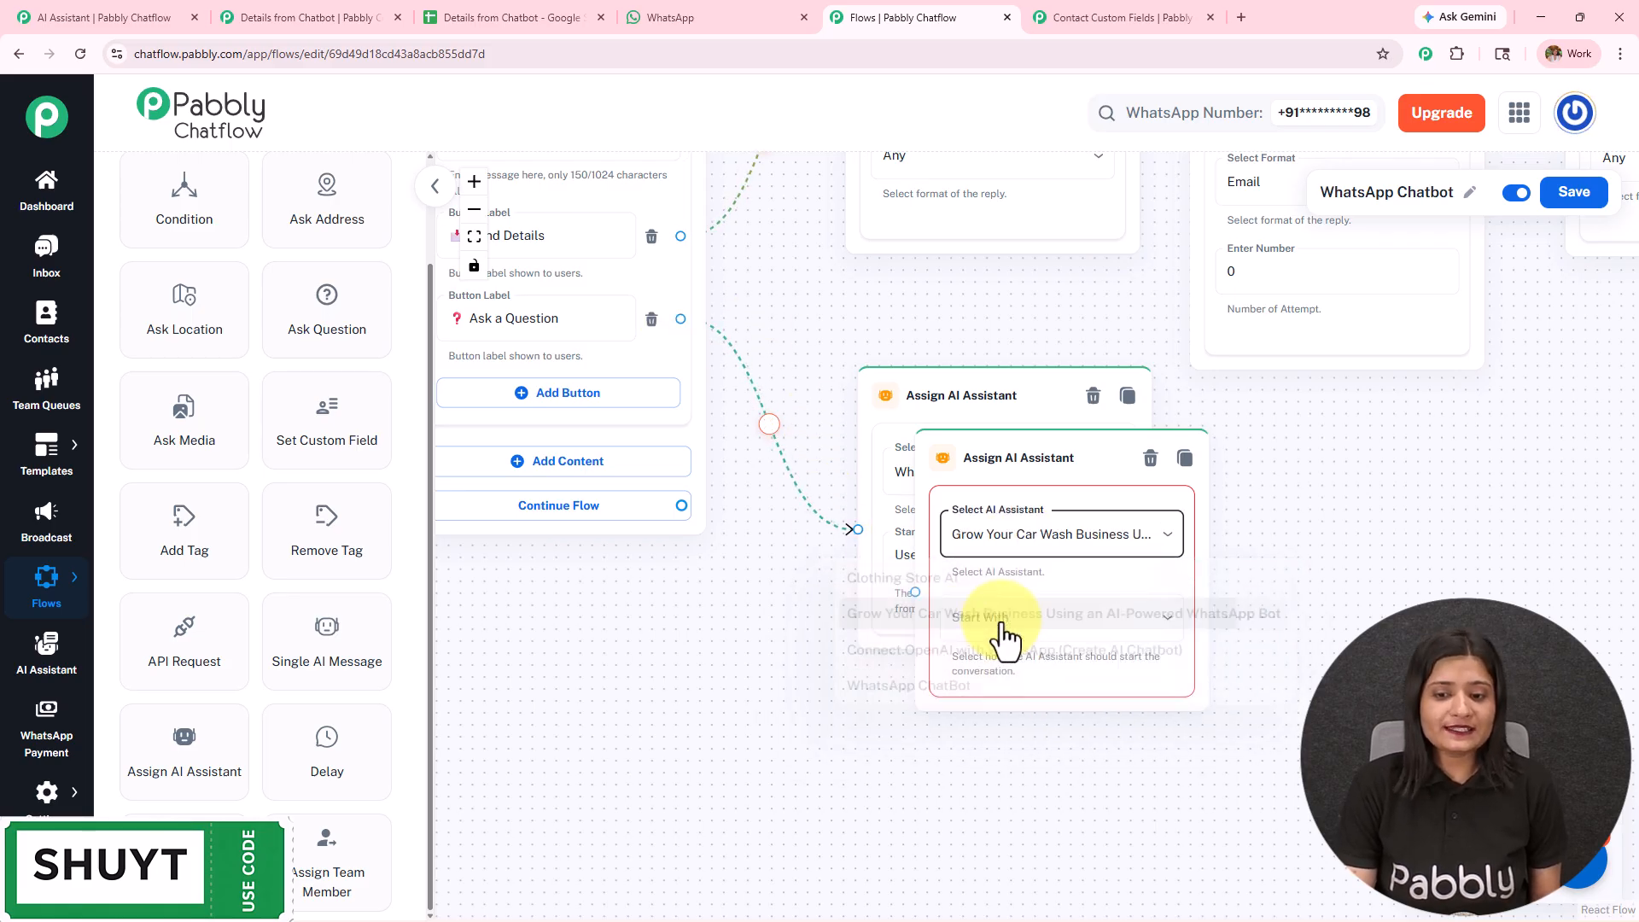
click(1006, 630)
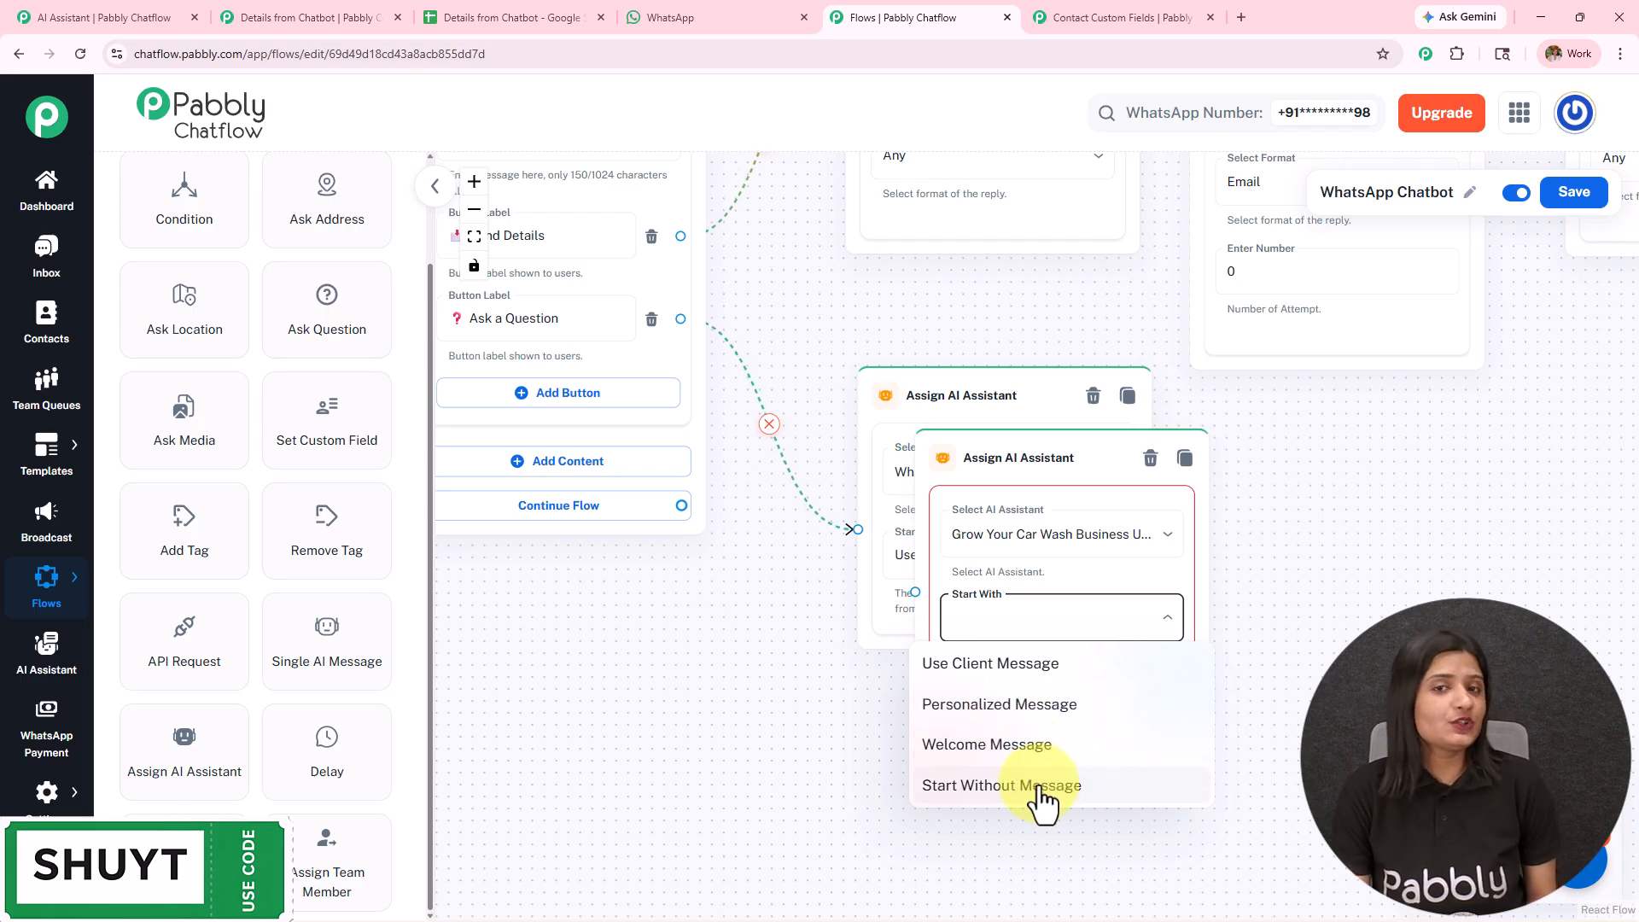
click(1089, 666)
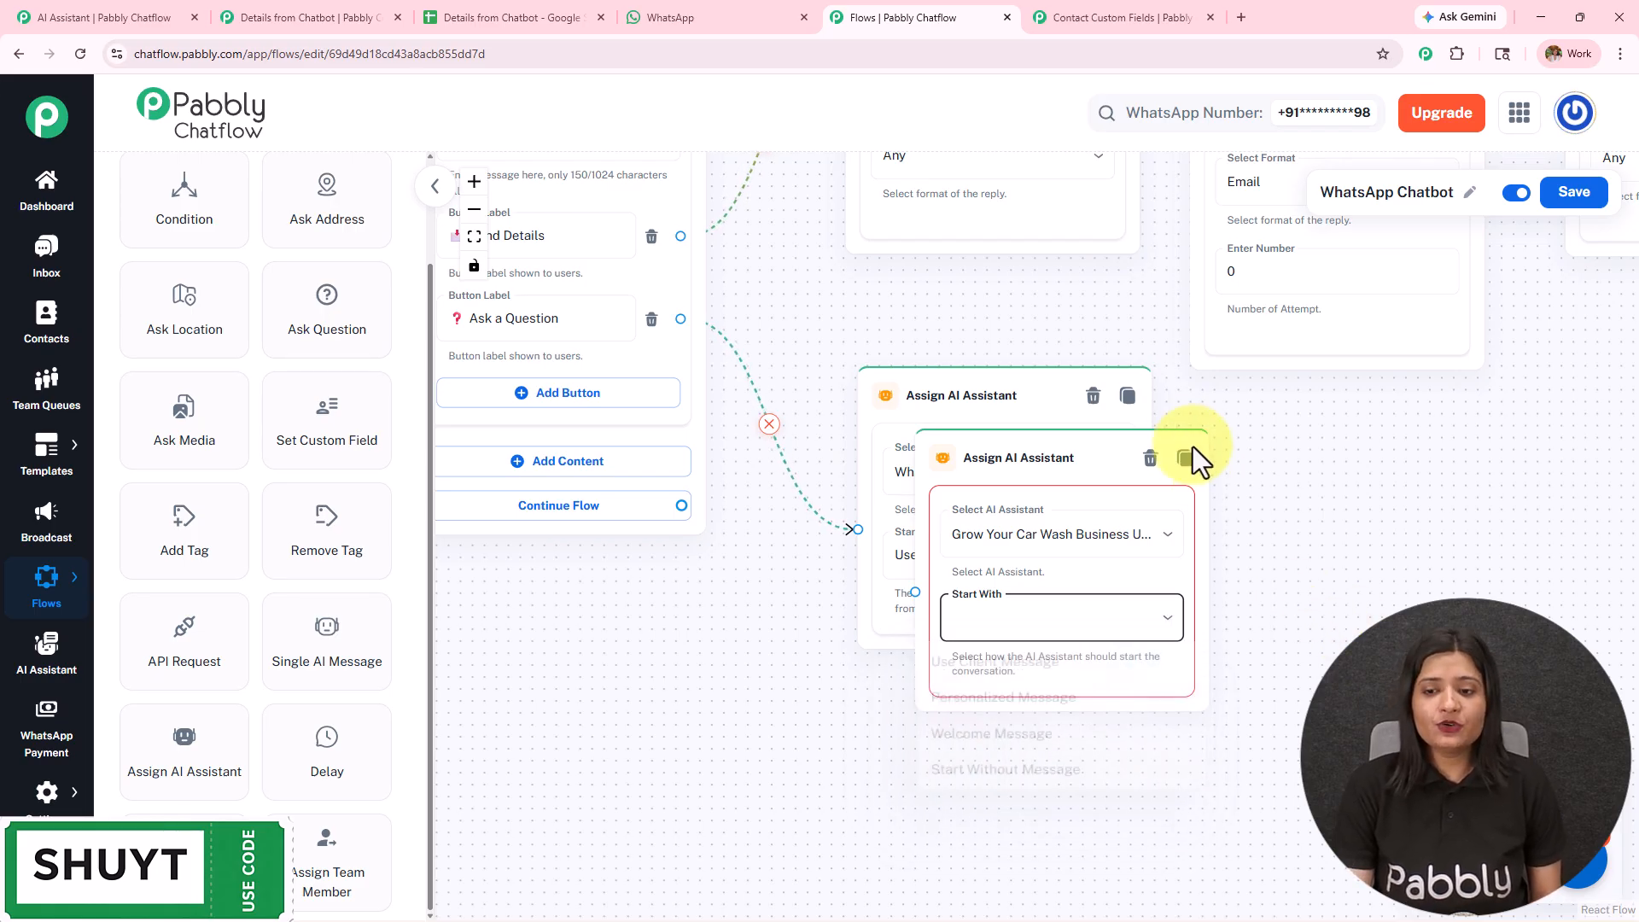
click(1150, 459)
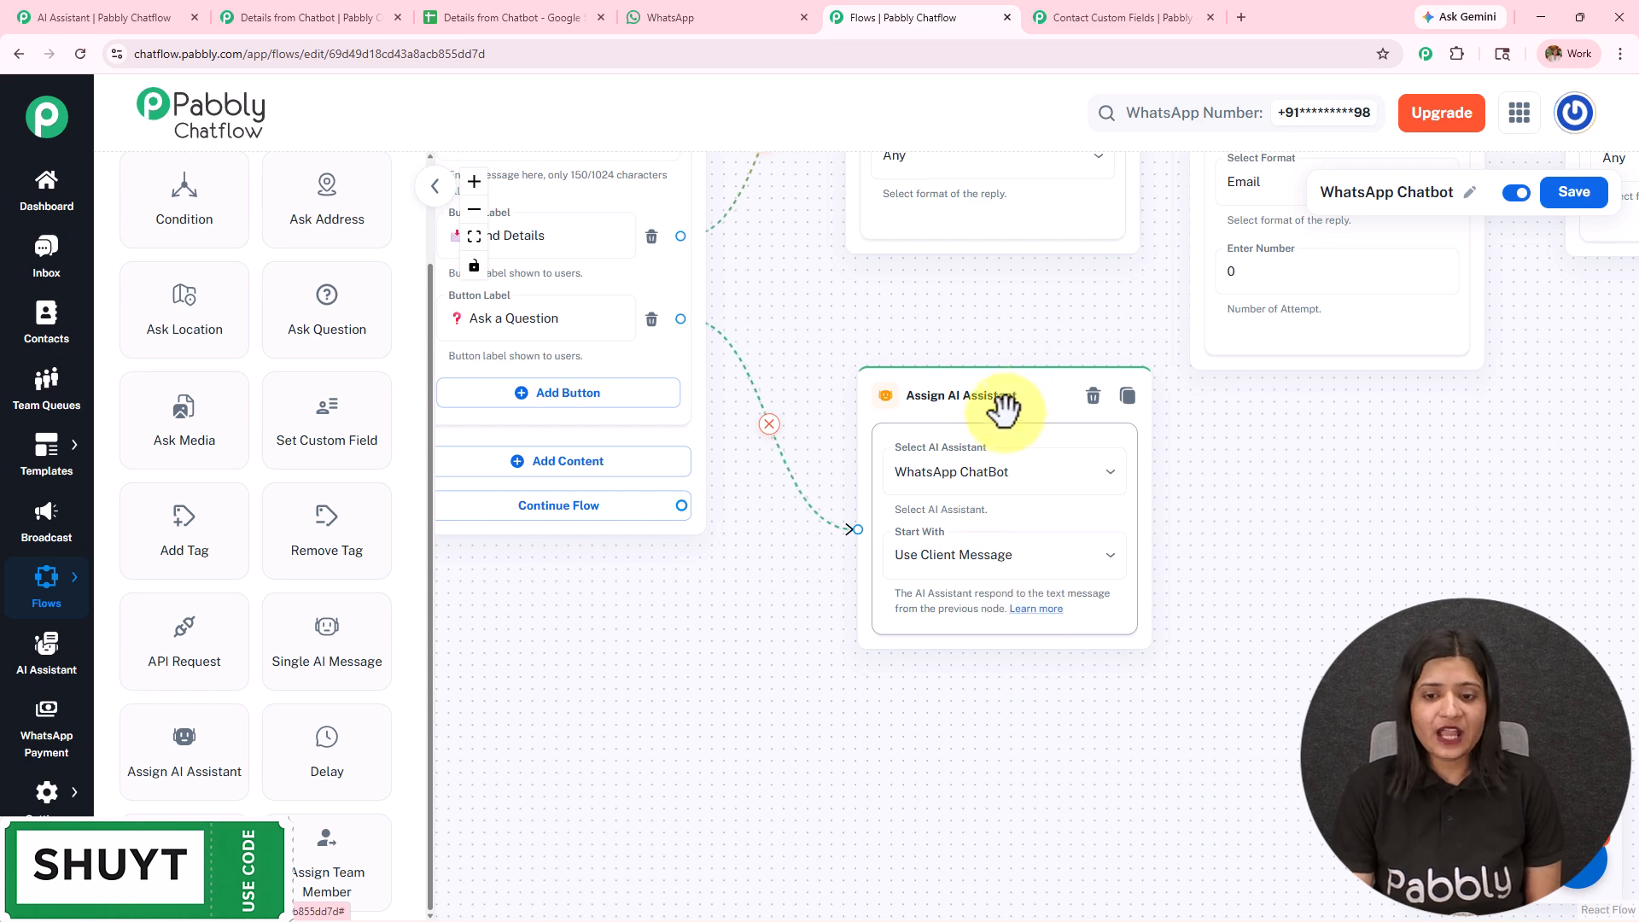
- Check the assistant selection in the original Assign AI Assistant node and review the AI replies in the Chatflow Chatbot chat on WhatsApp Web
click(1007, 478)
click(915, 646)
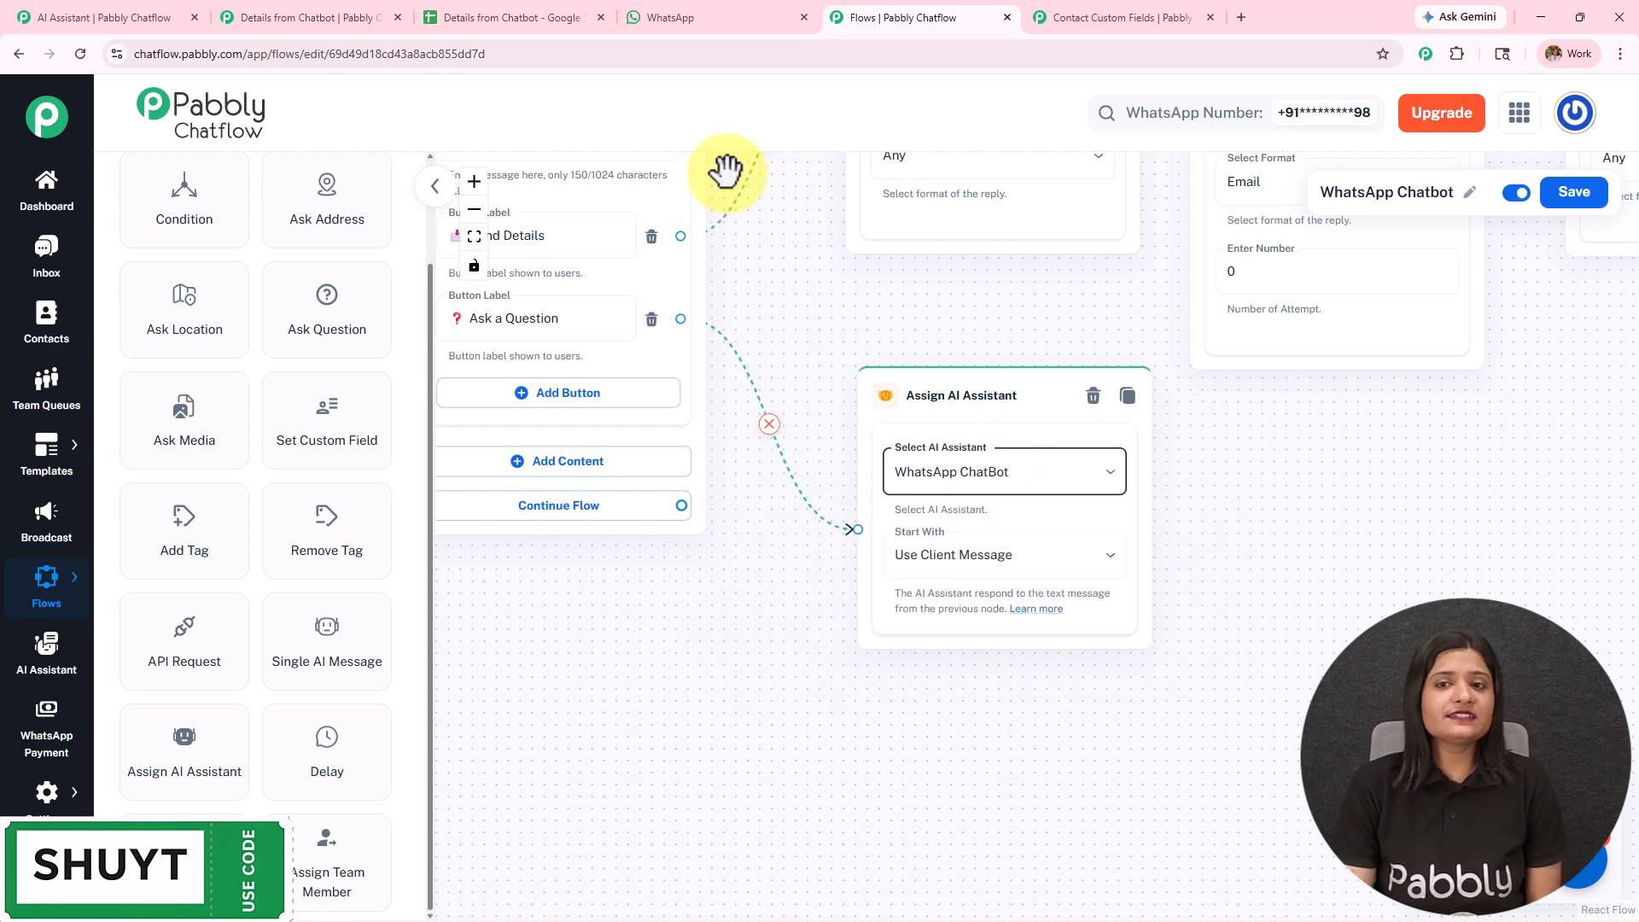
click(645, 23)
scroll(1033, 649, down, 10)
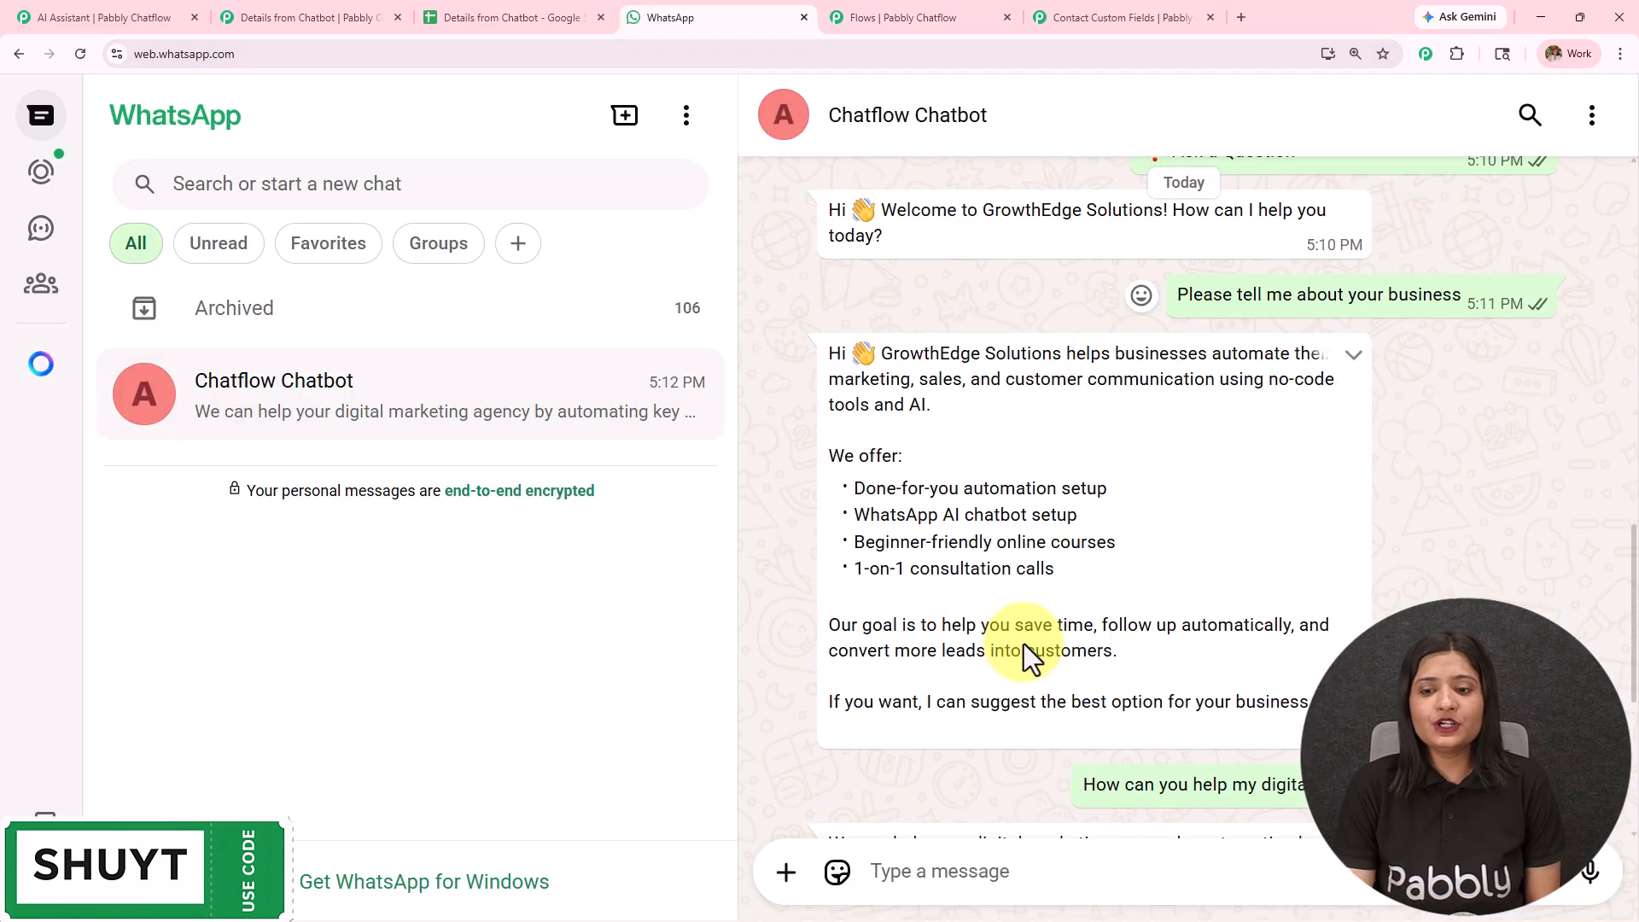
drag(869, 365, 1110, 688)
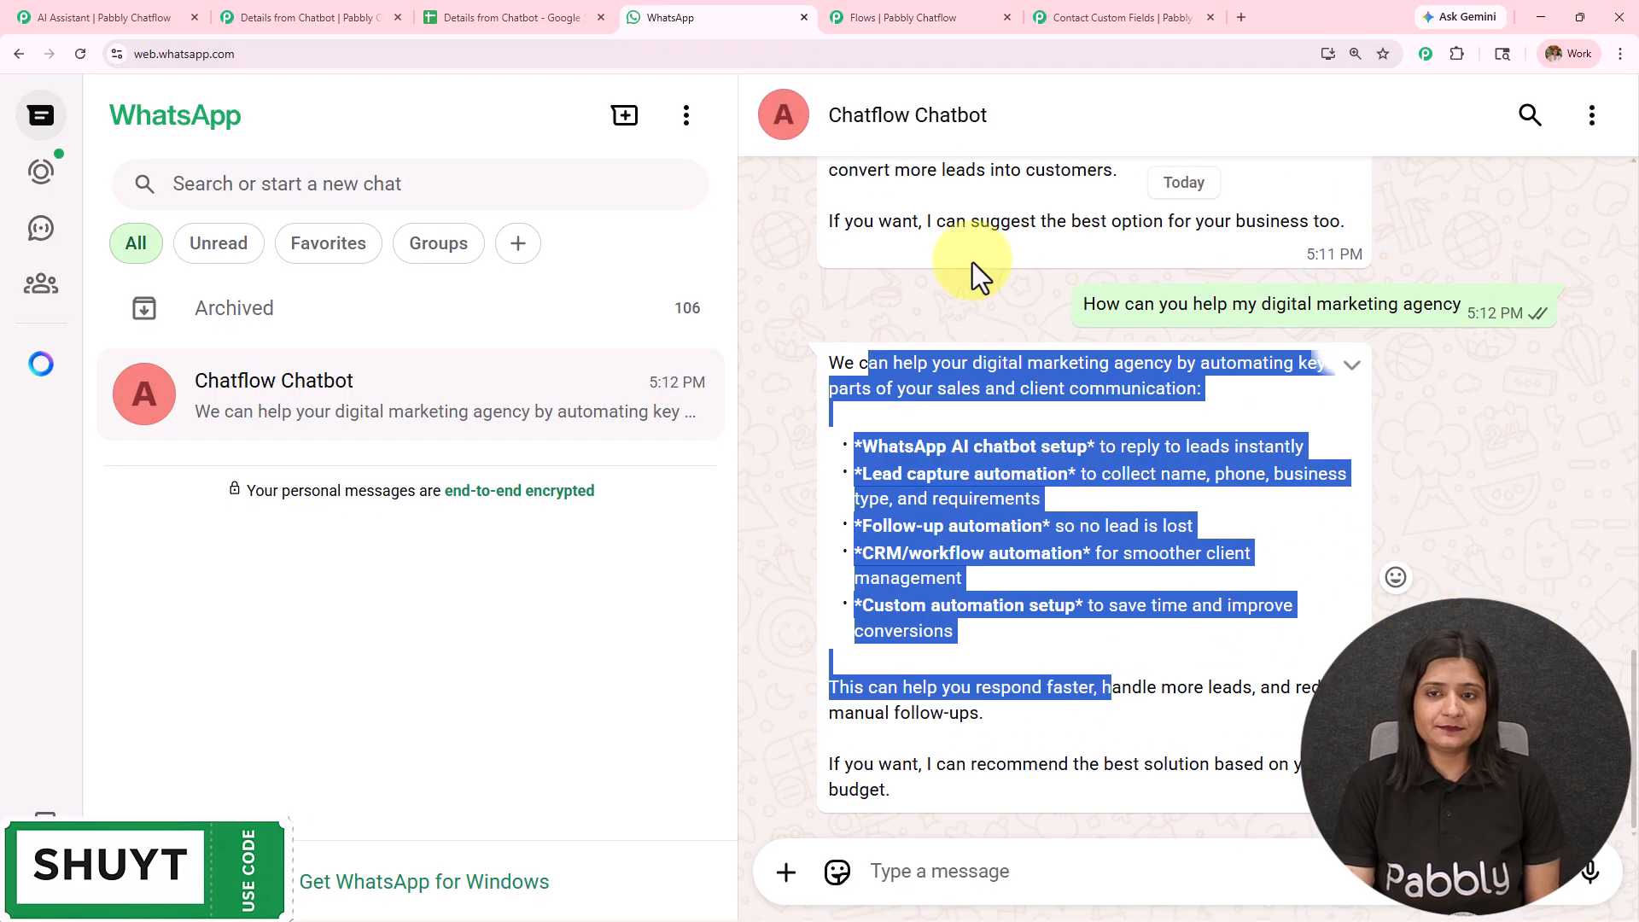
- Return to the WhatsApp Chatbot flow in Pabbly Chatflow and save it
click(896, 17)
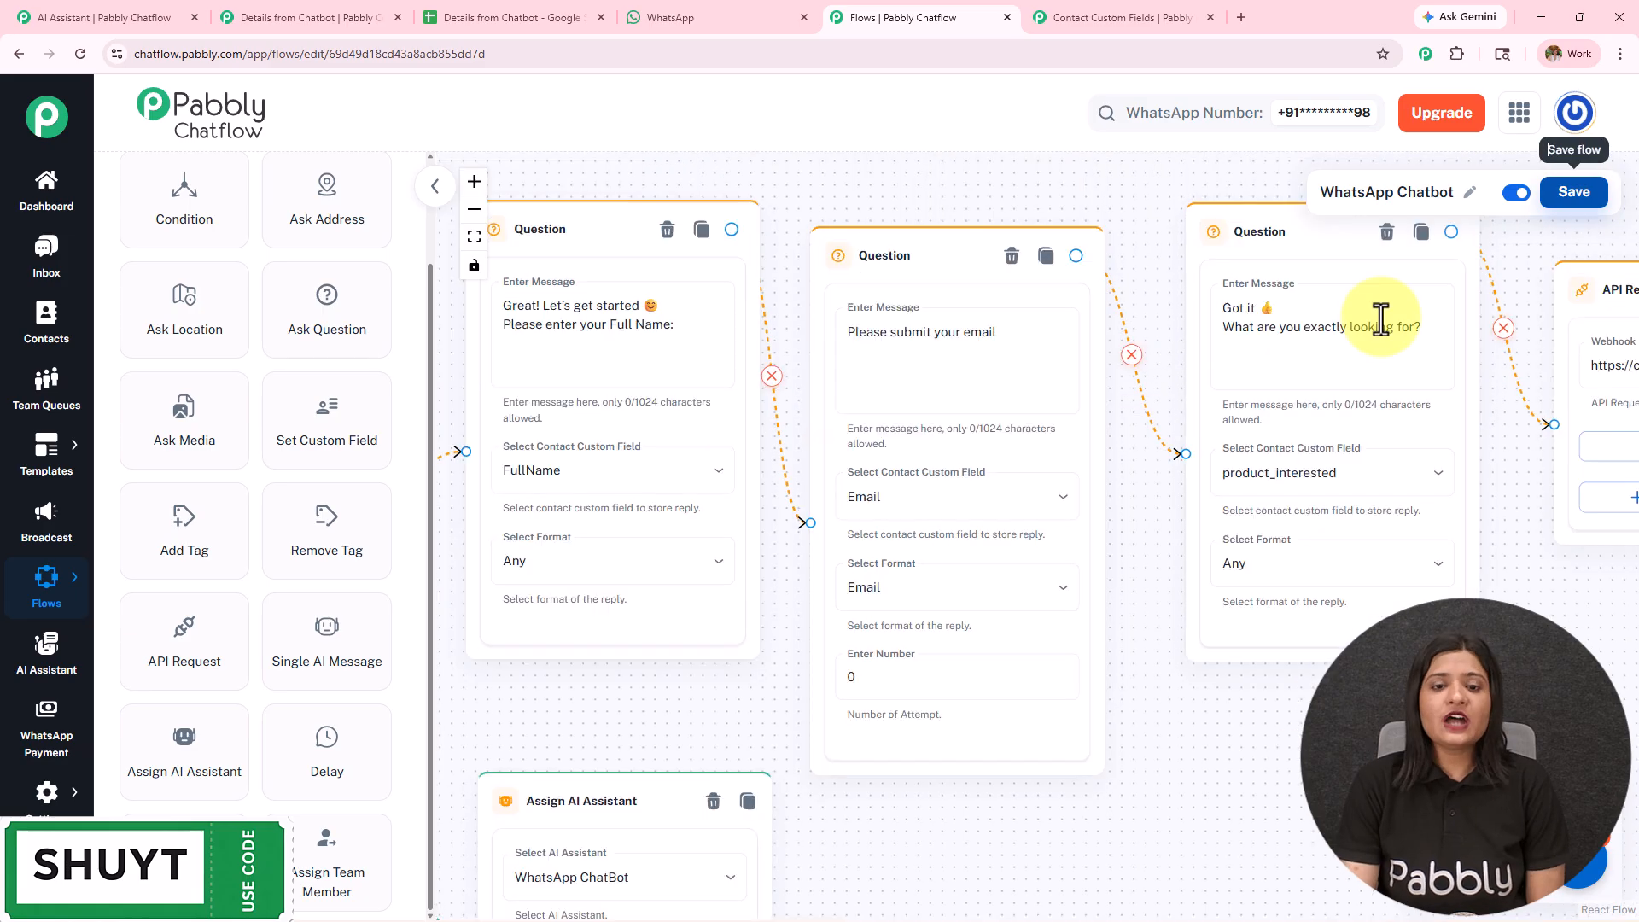
scroll(1105, 523, down, 3)
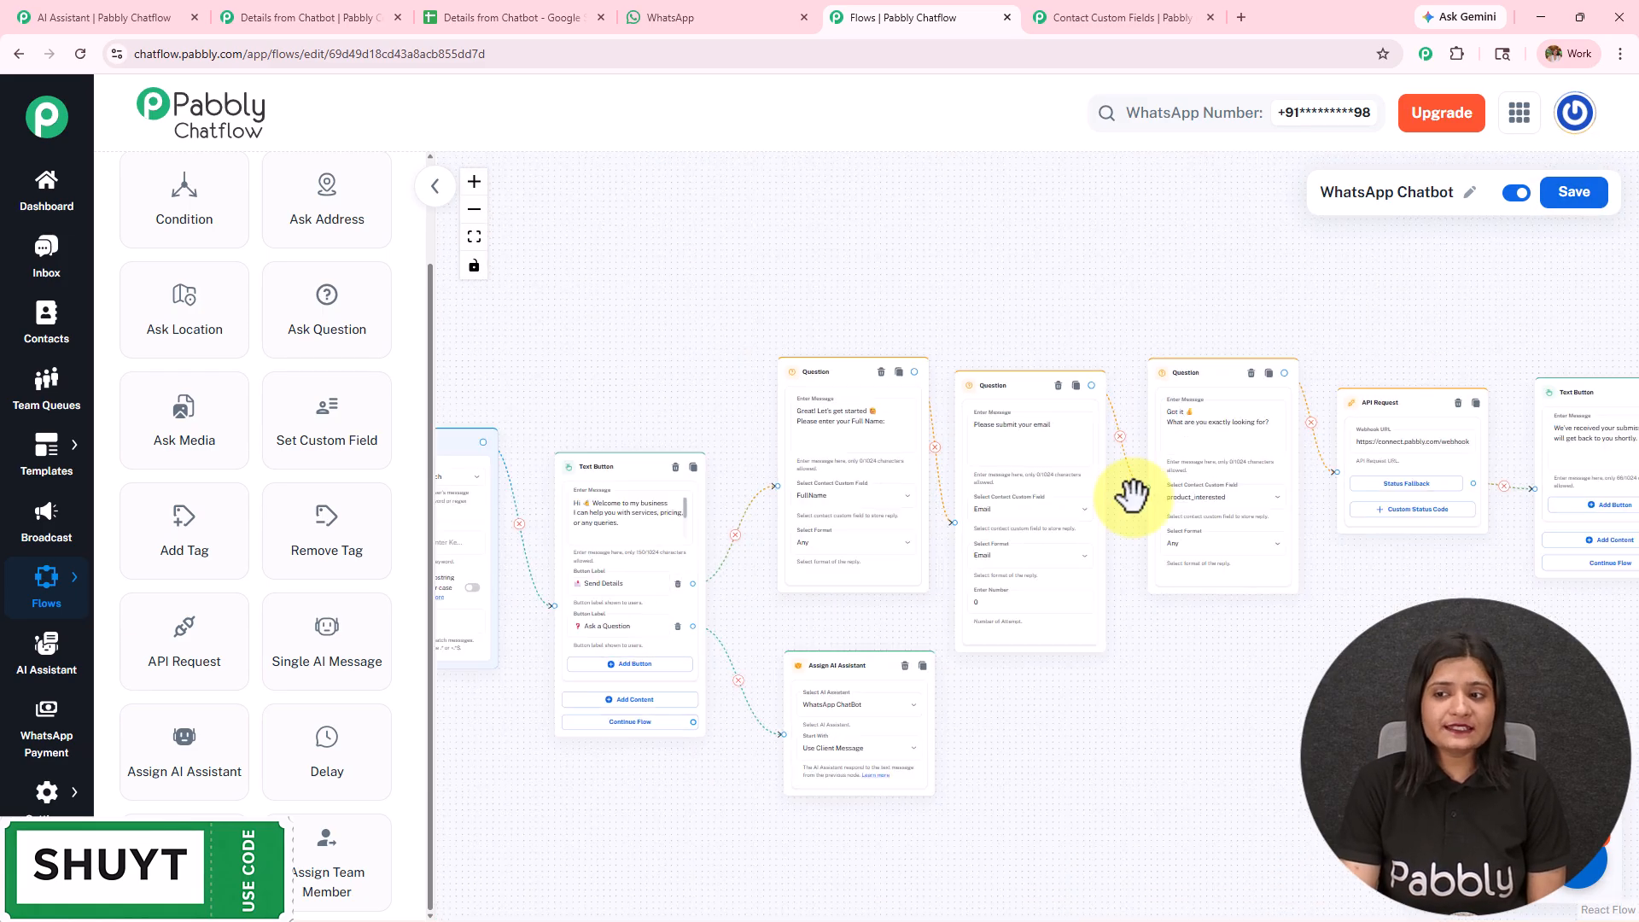
click(1569, 205)
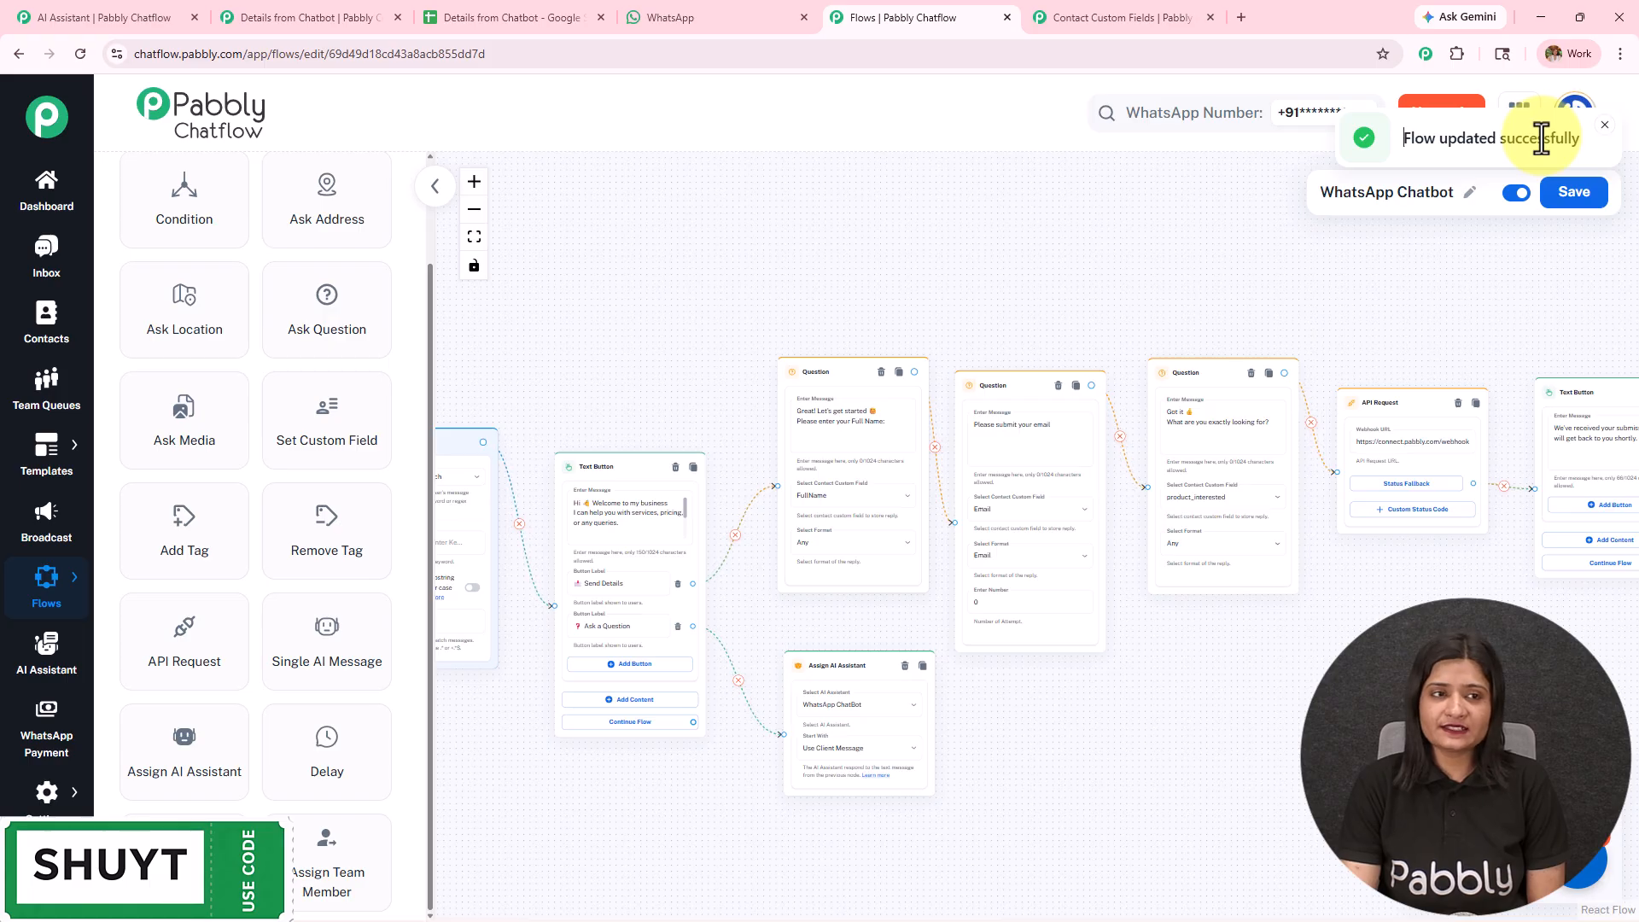
- Send "Hi" to Chatflow Chatbot on WhatsApp Web and choose the Send Details reply
click(710, 16)
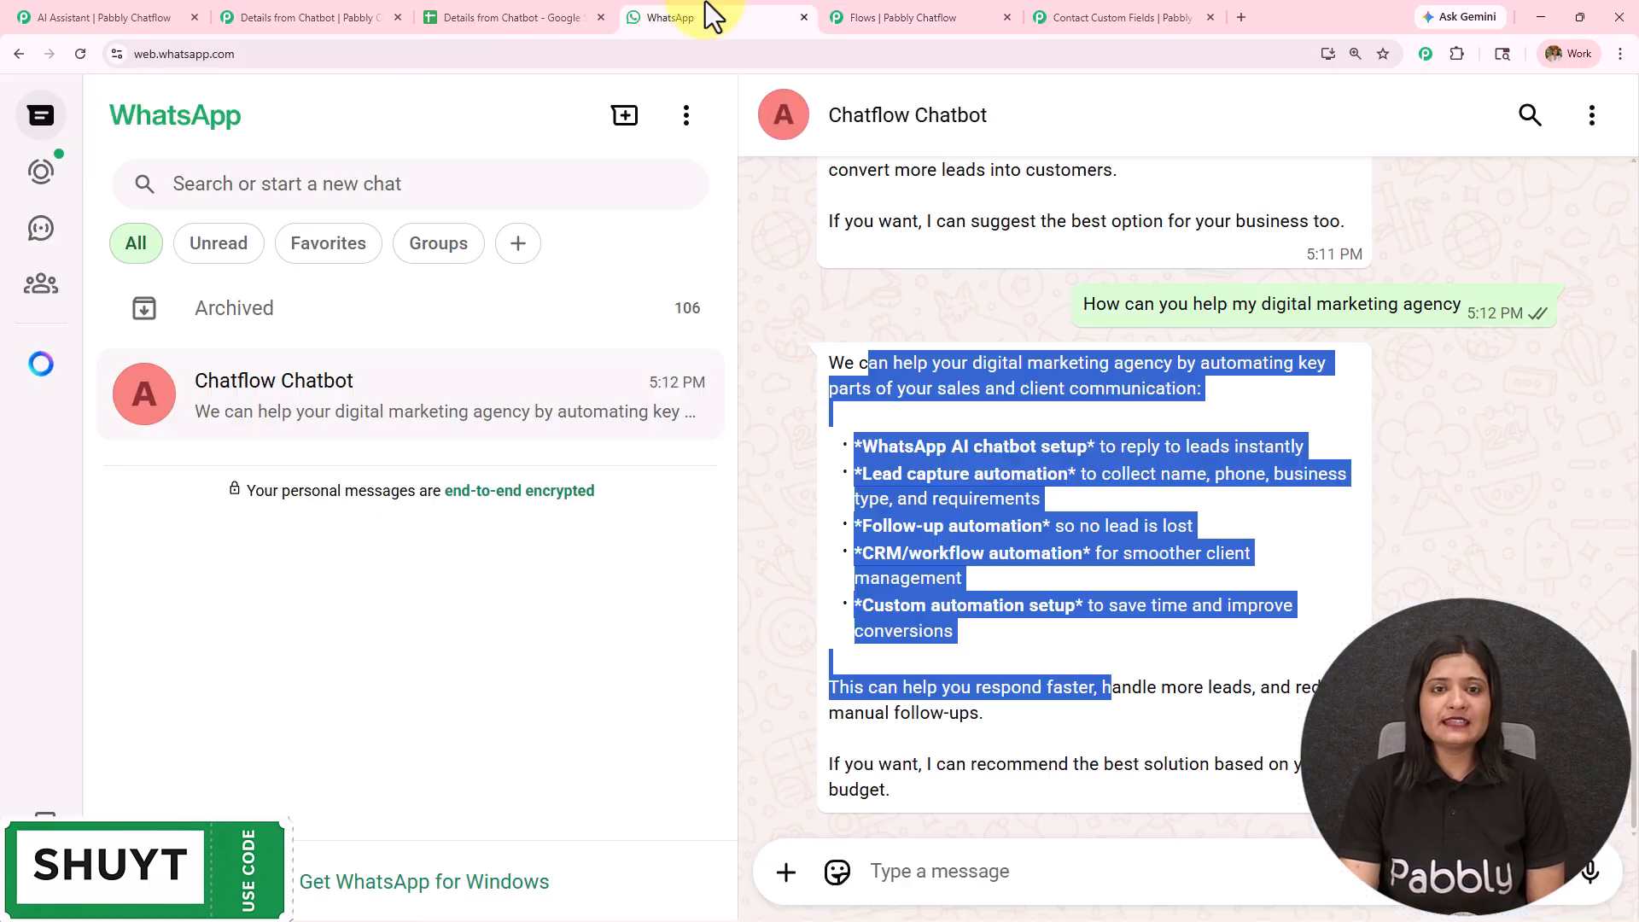
click(1142, 875)
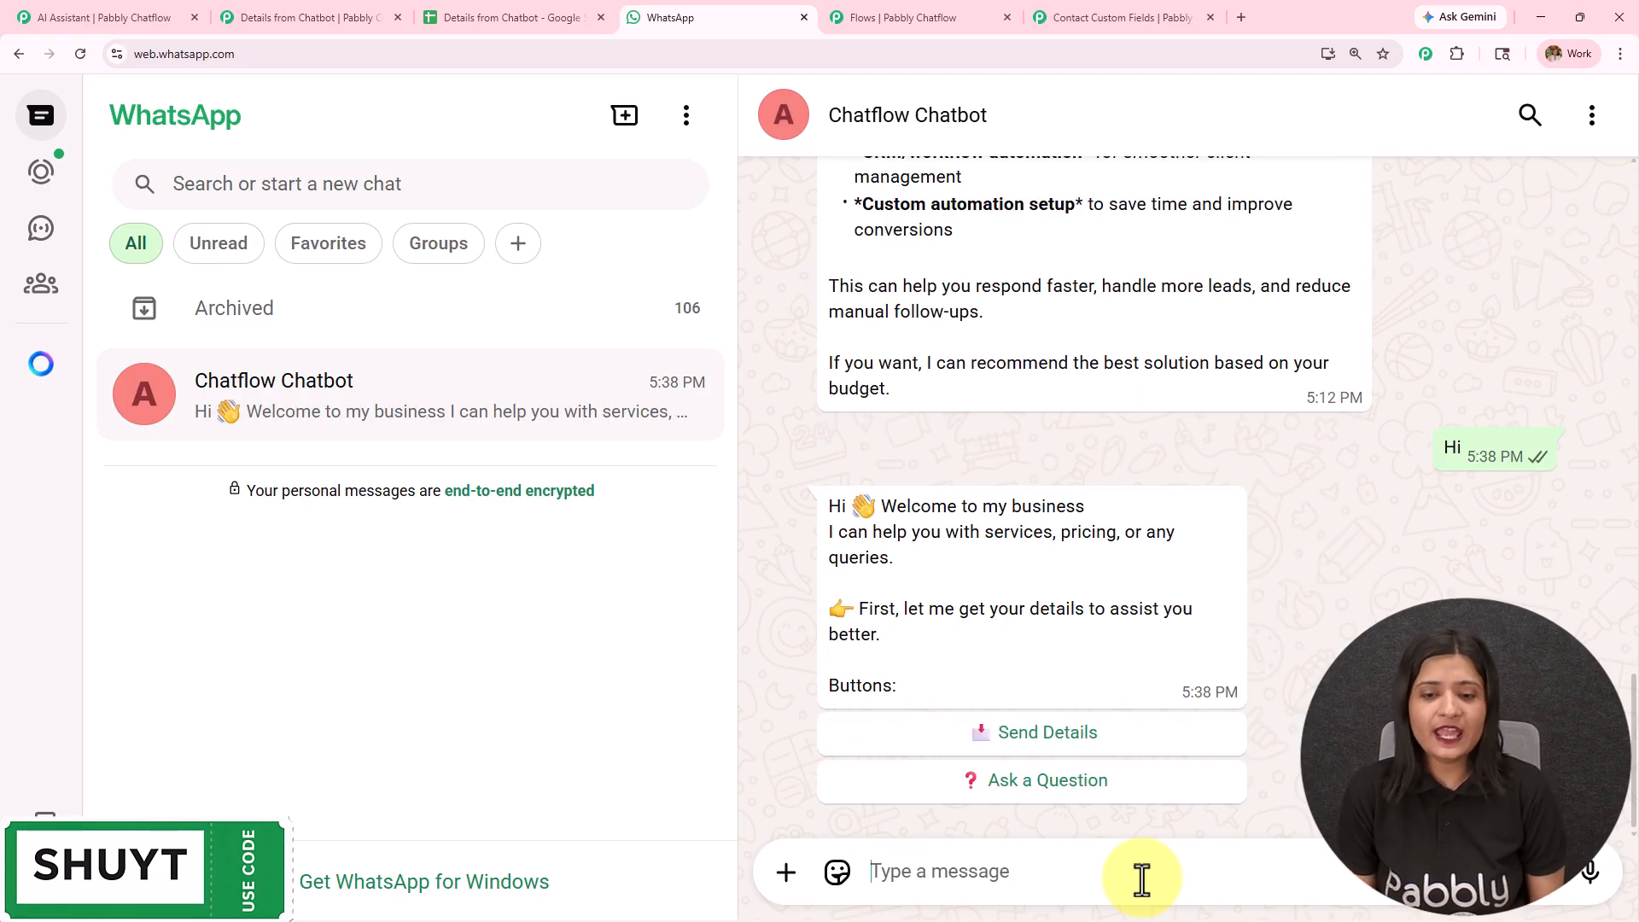
click(1030, 733)
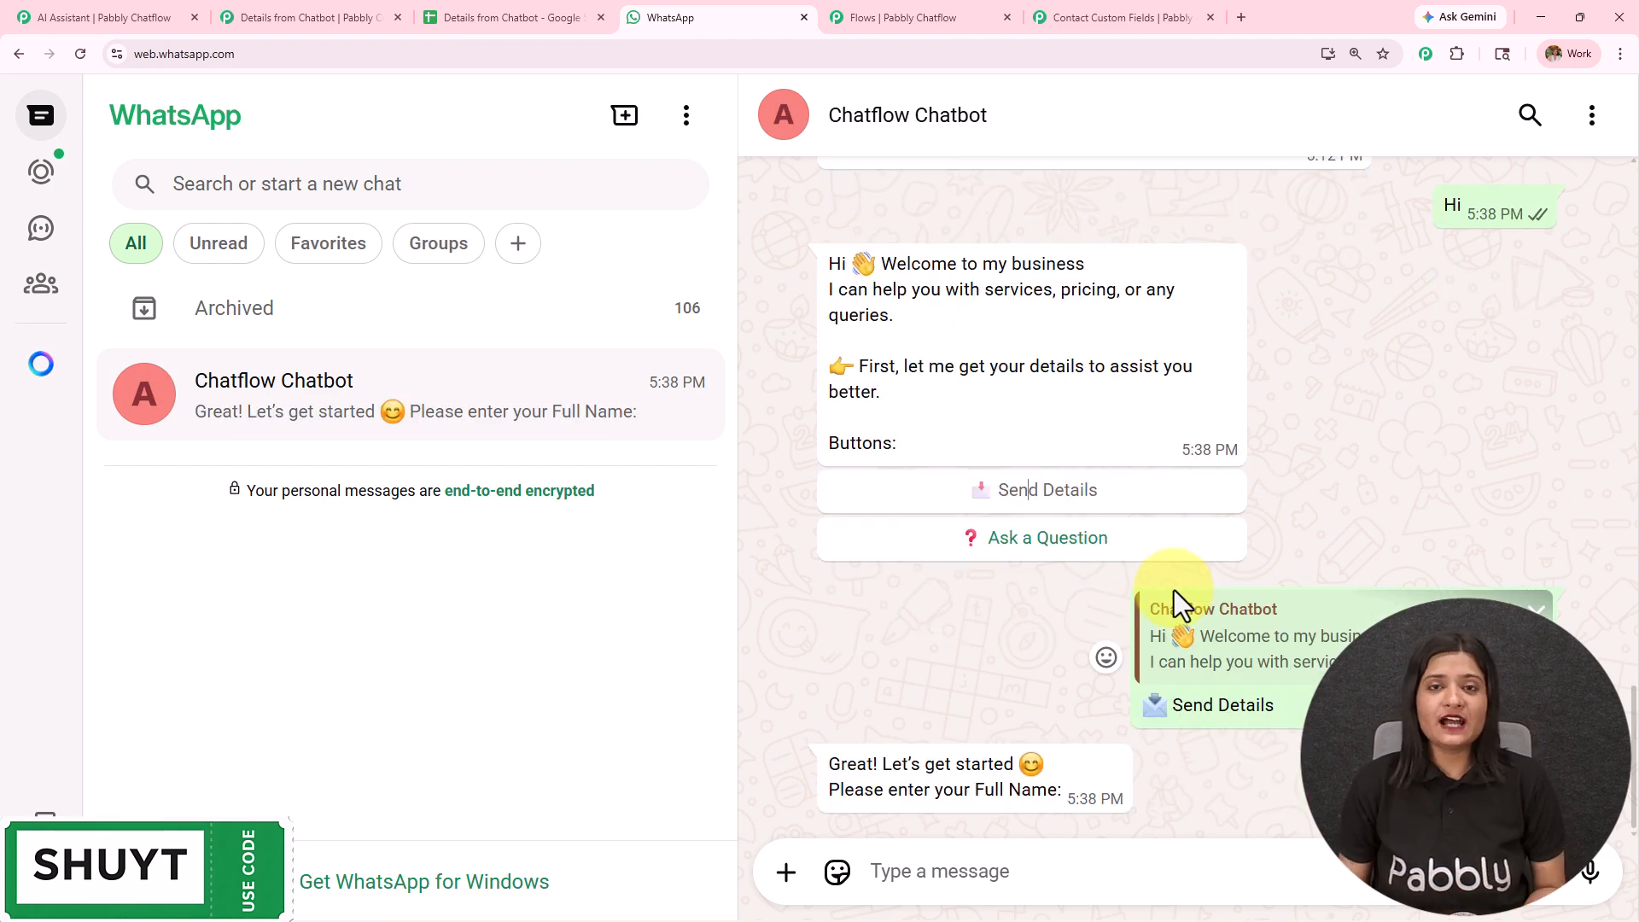
- View the Details from Chatbot spreadsheet and the flow, and choose the Ask a Question reply in the WhatsApp chat
click(488, 17)
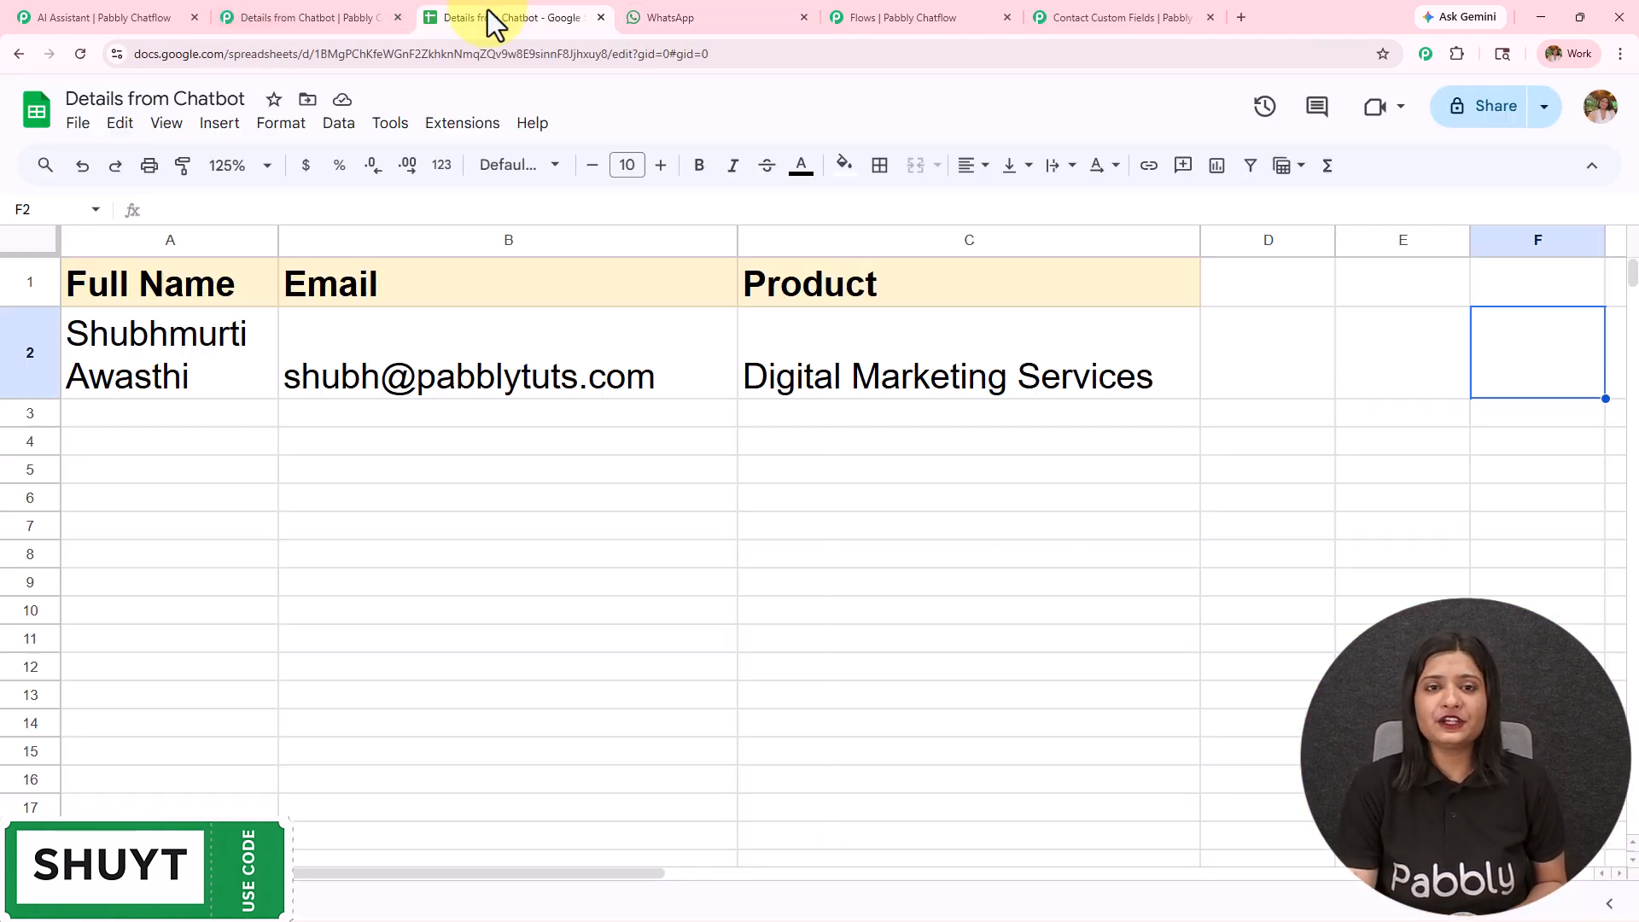
click(857, 24)
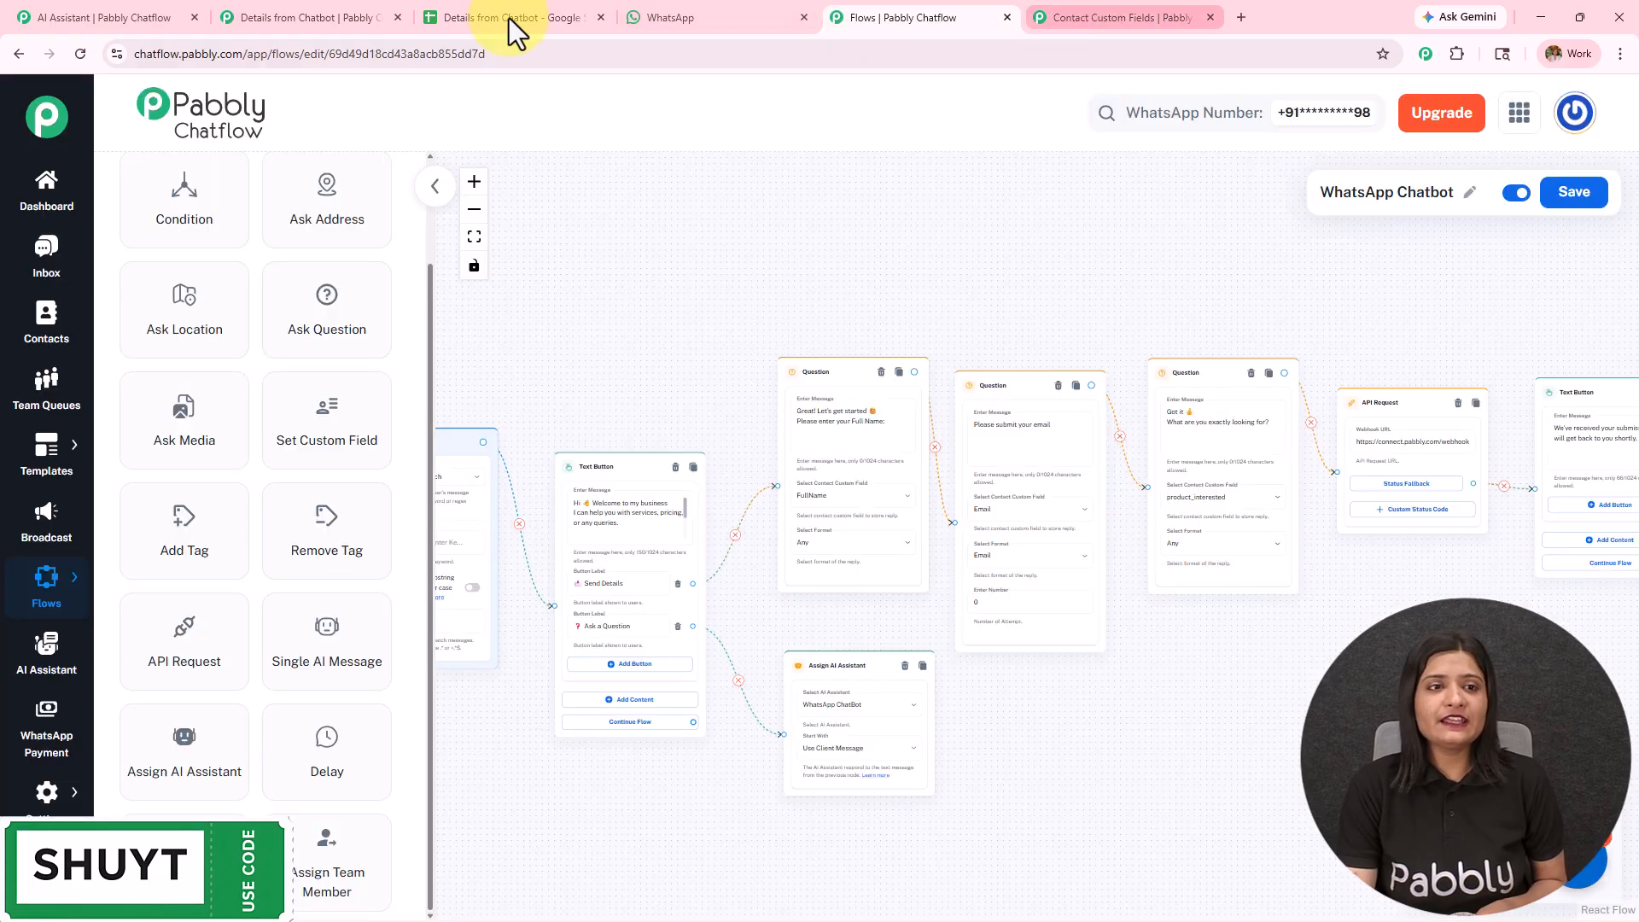
click(683, 17)
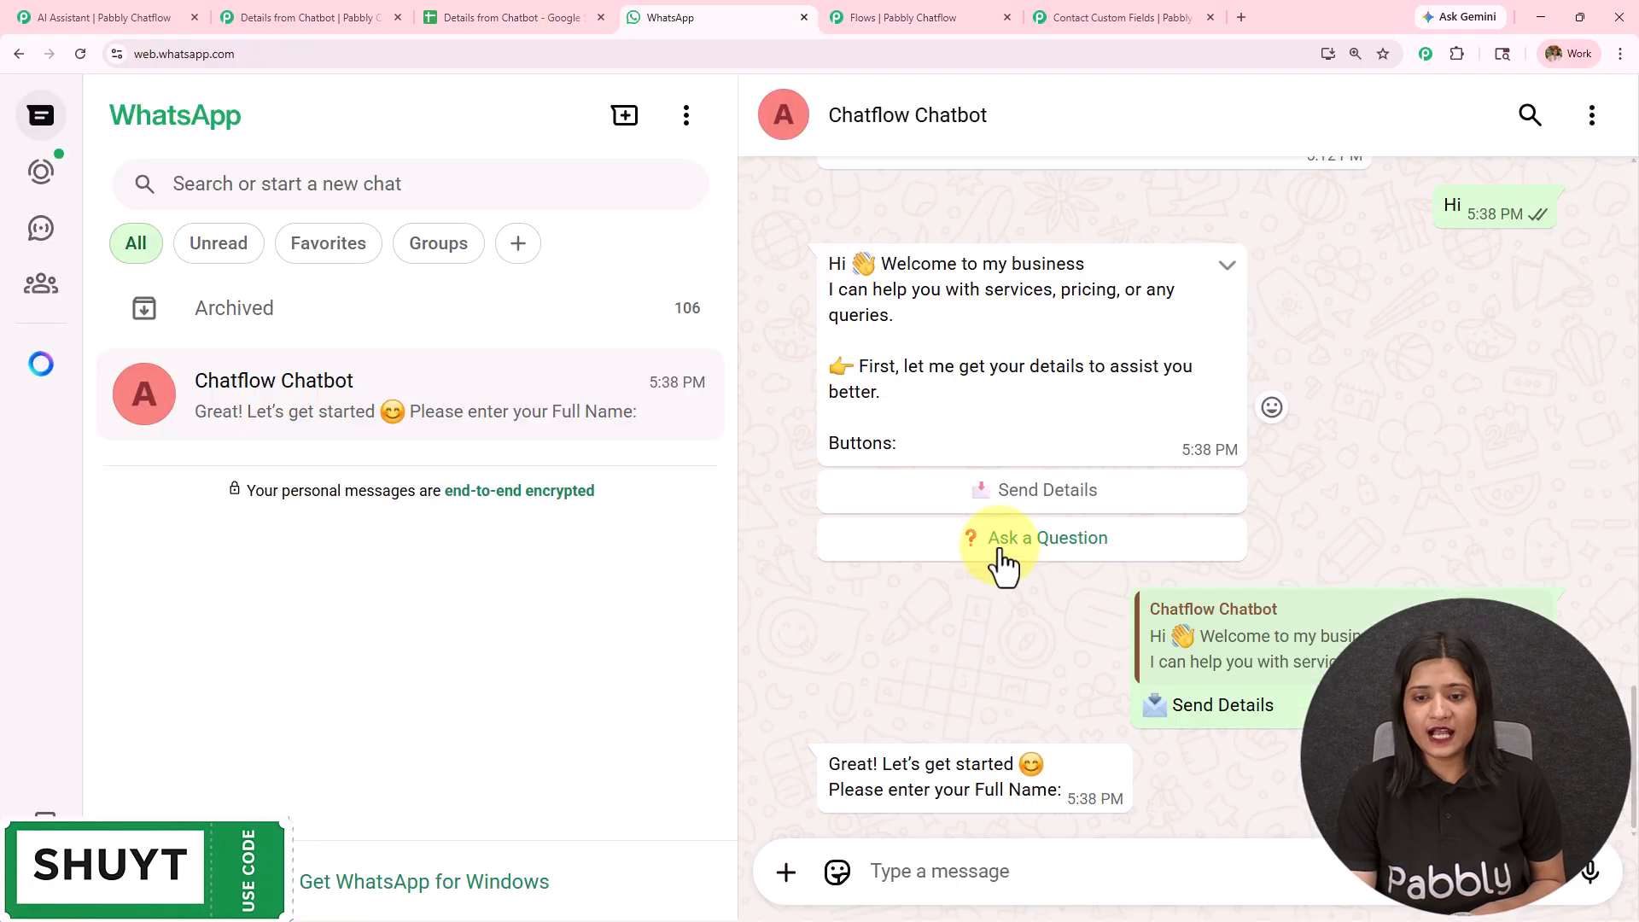
click(1003, 540)
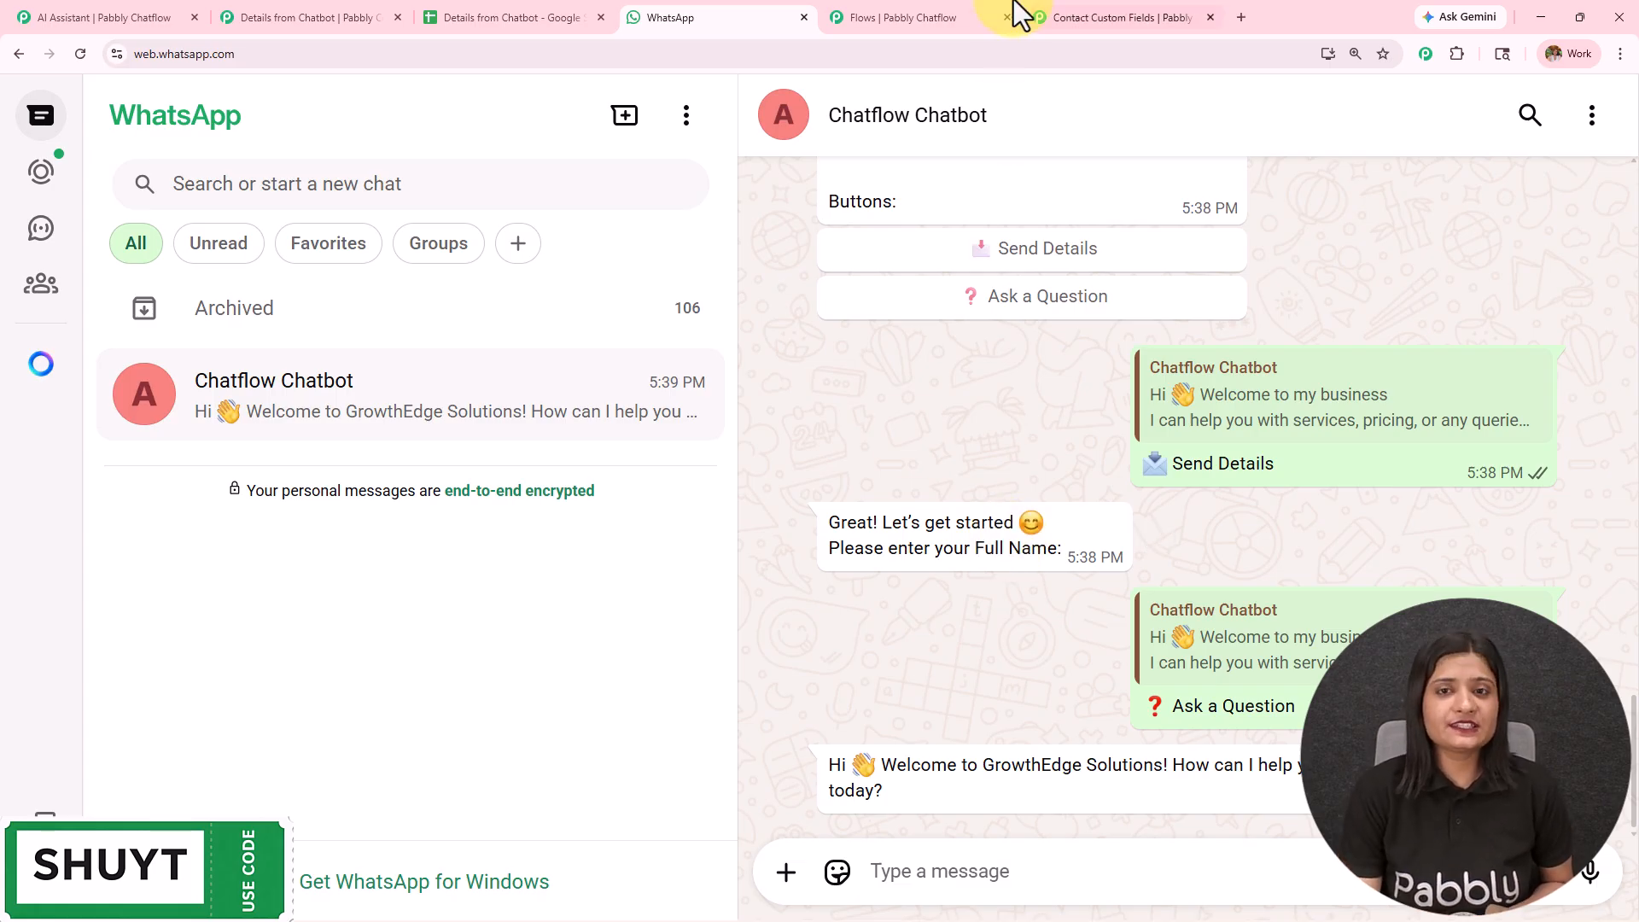
- Review the flow's question nodes, AI assistant branch, API Request and final Text Button message in Pabbly Chatflow
click(980, 18)
scroll(920, 693, up, 3)
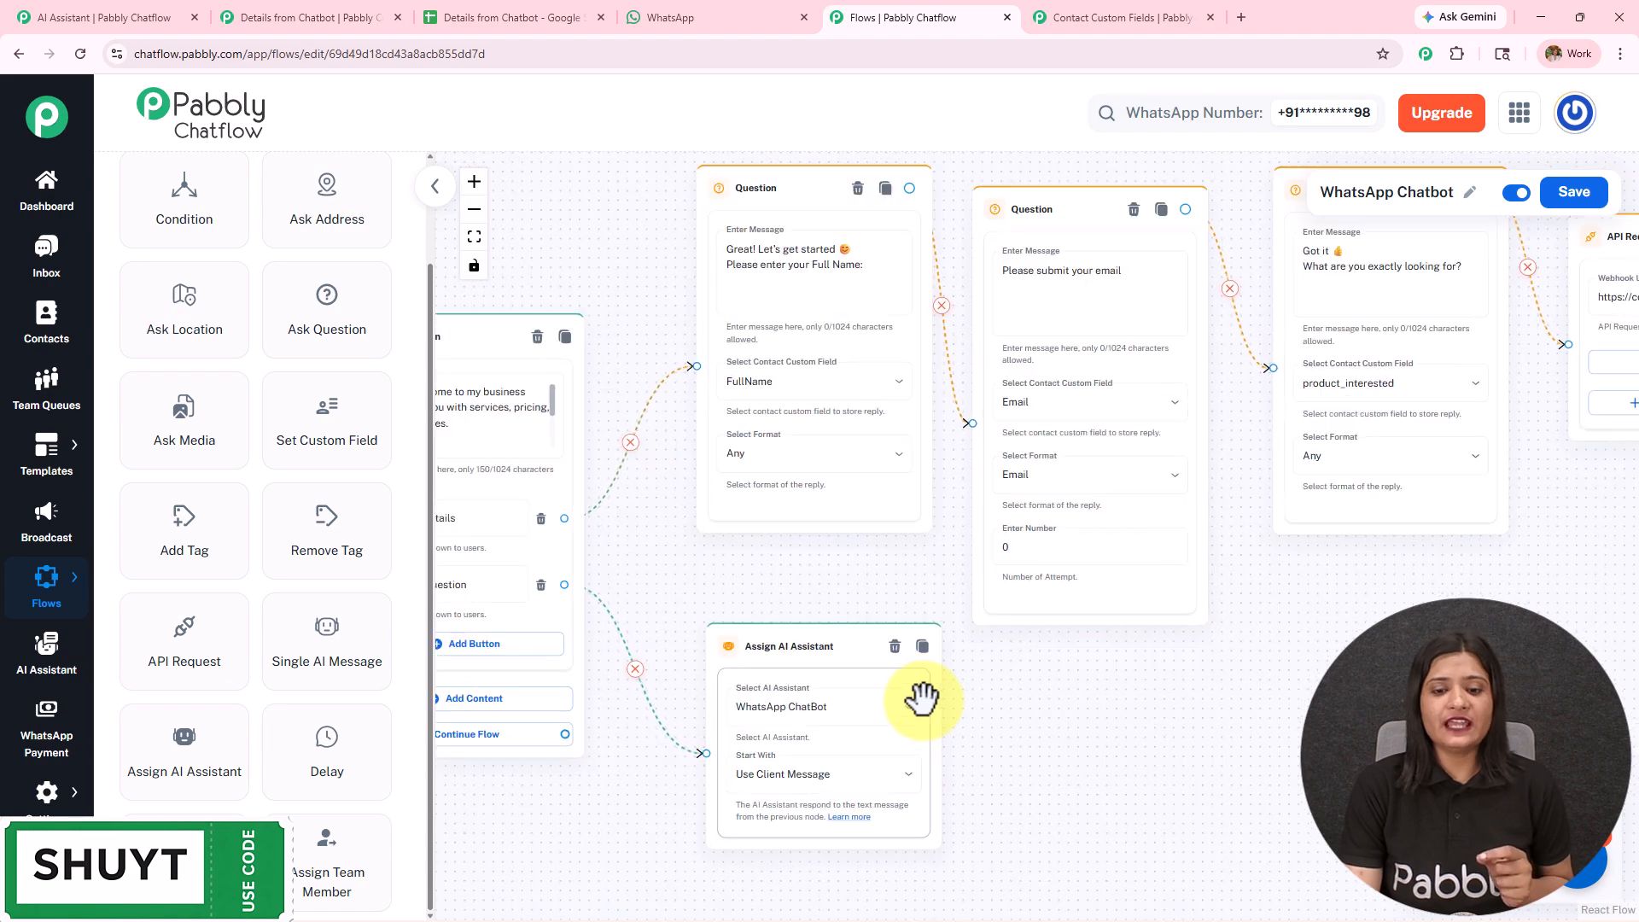
scroll(1207, 556, up, 2)
scroll(1207, 556, right, 5)
drag(1216, 568, 696, 763)
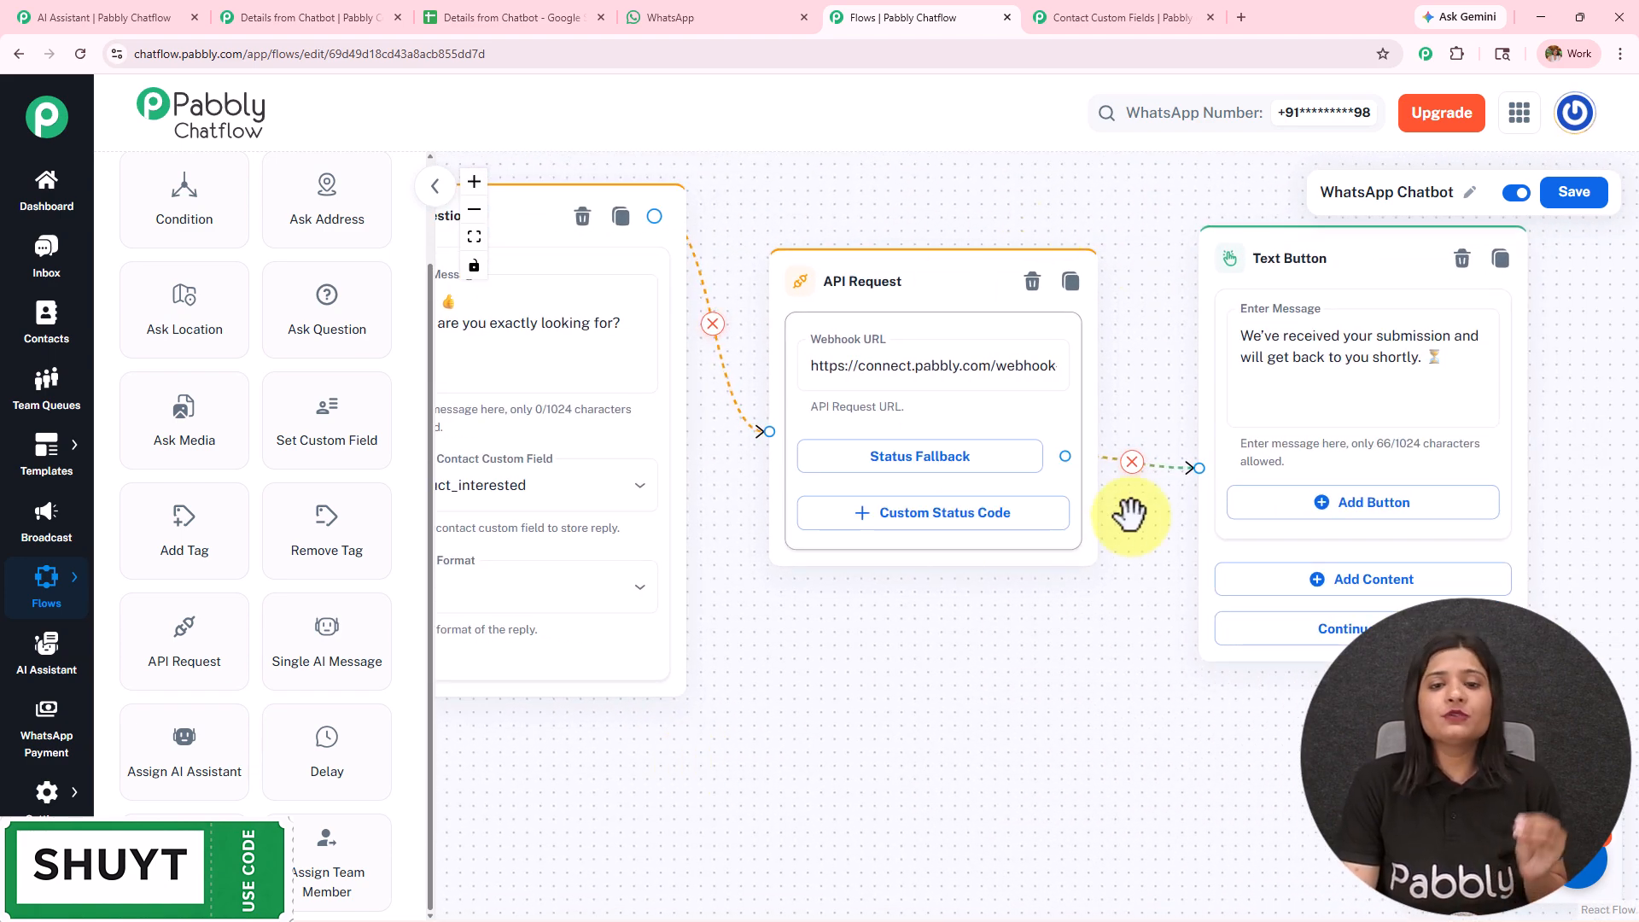